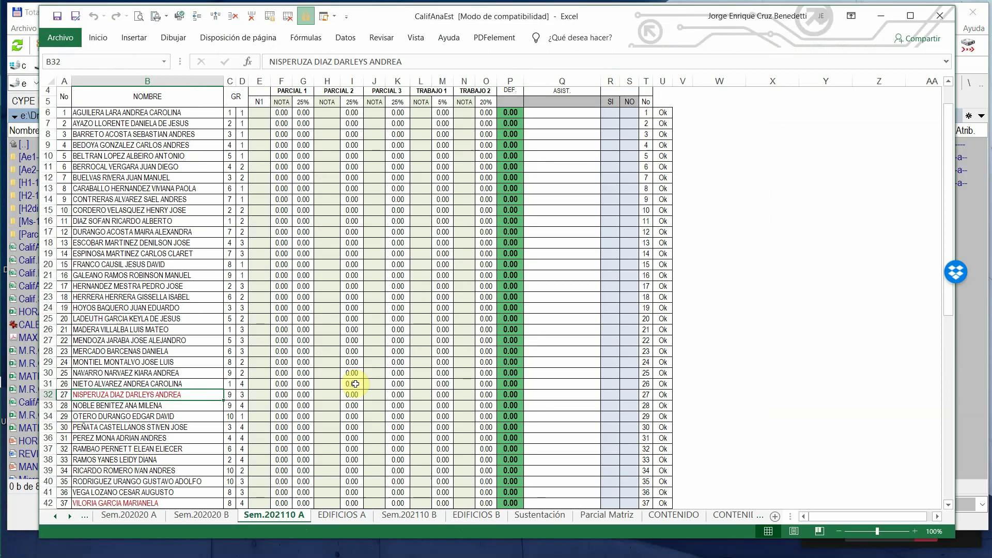
- Switch to the EDIFICIOS A sheet and check the LUCES EN X and LUCES EN Y headings
scroll(388, 373, up, 1)
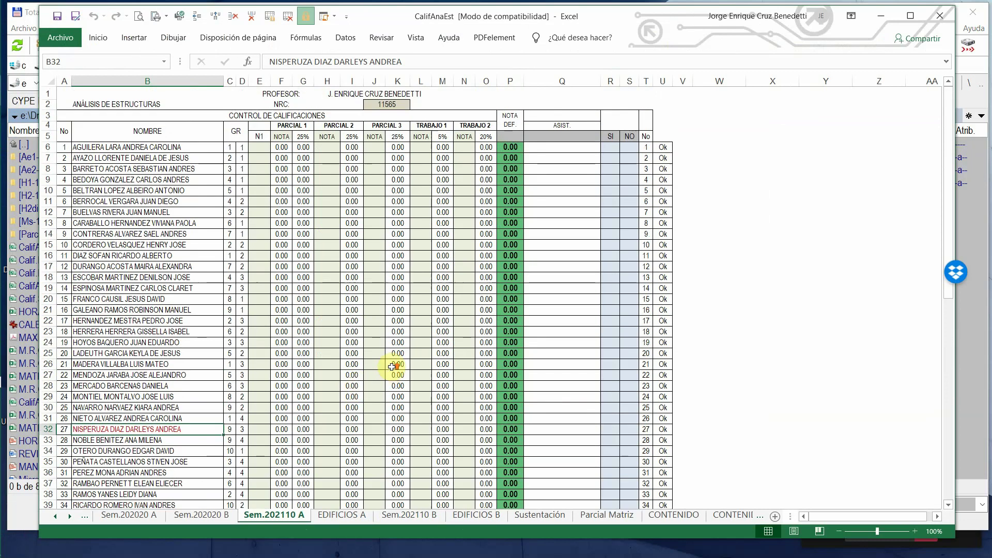
scroll(377, 385, down, 2)
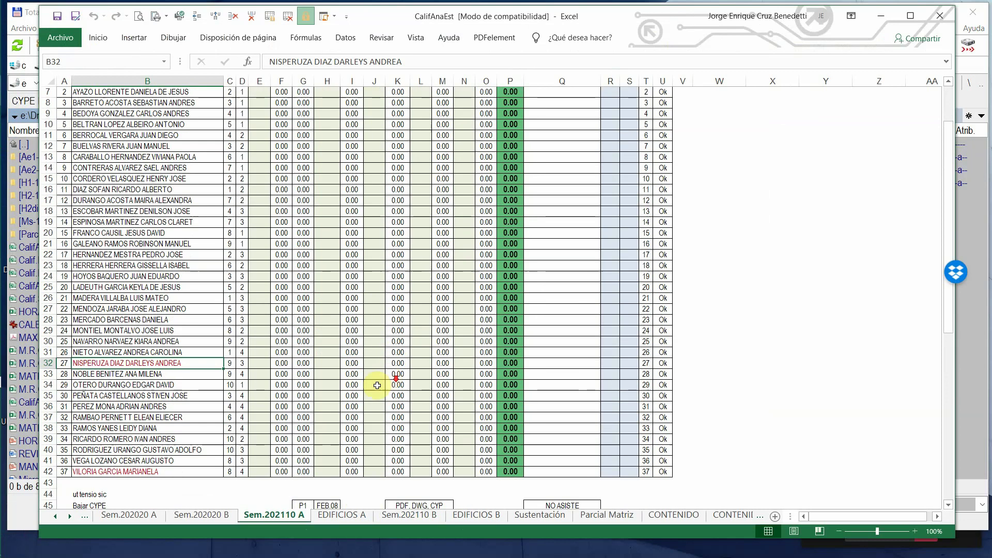
click(342, 515)
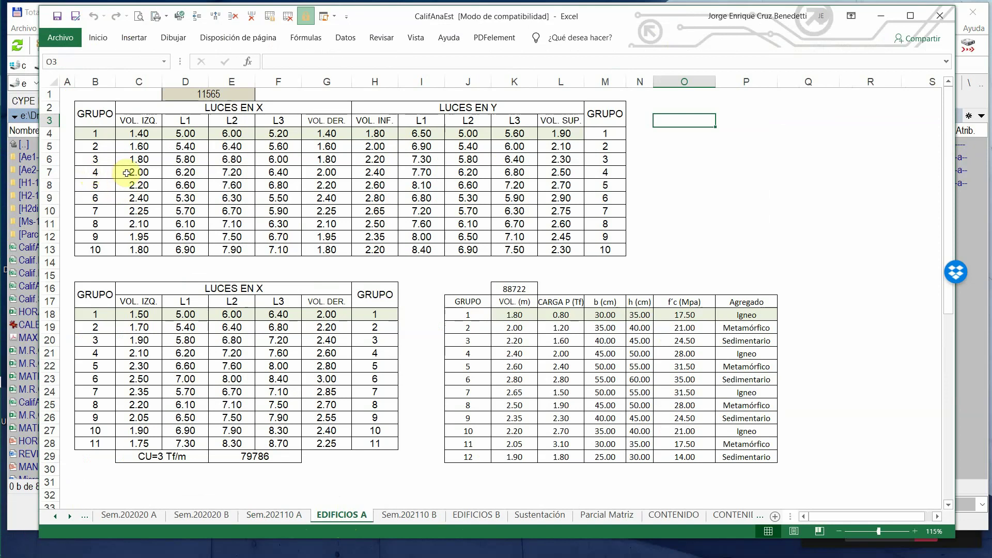
click(150, 110)
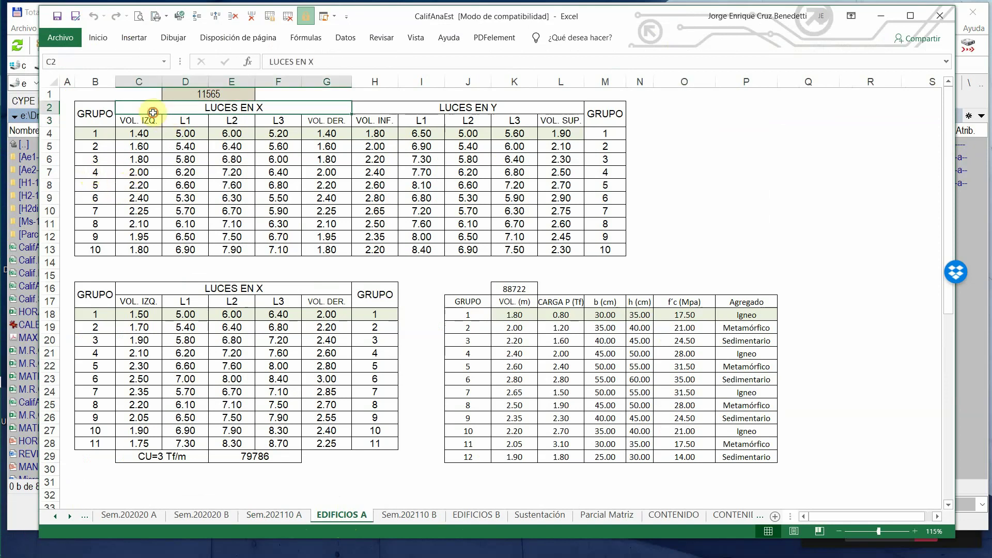
click(466, 106)
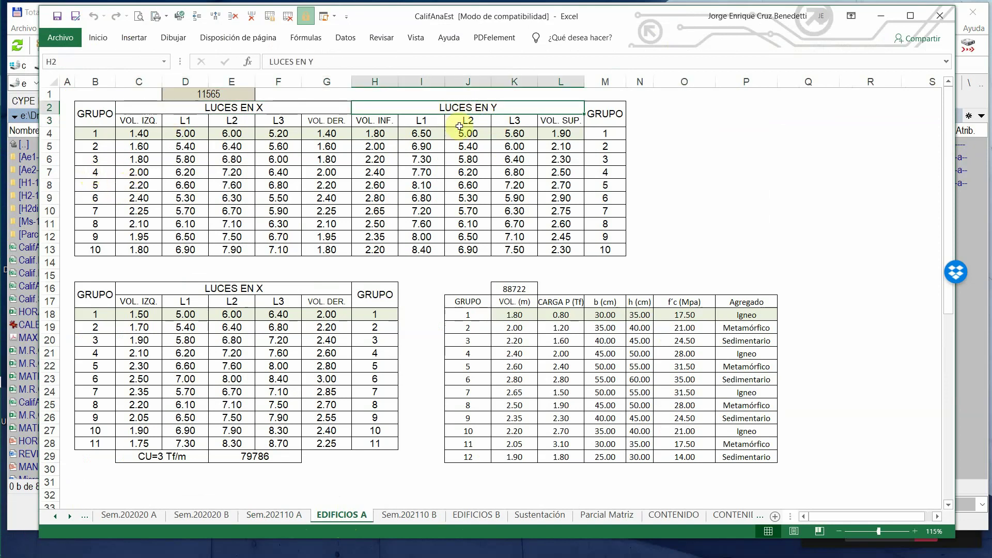
- Inspect group 4's overhang and span values in cells C7 through G7
click(138, 172)
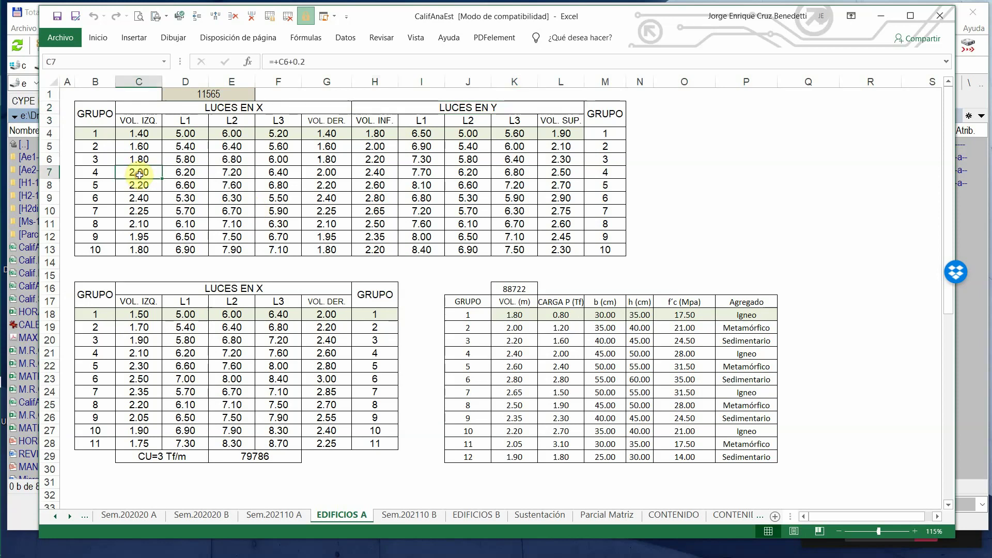
click(190, 172)
click(220, 172)
click(267, 172)
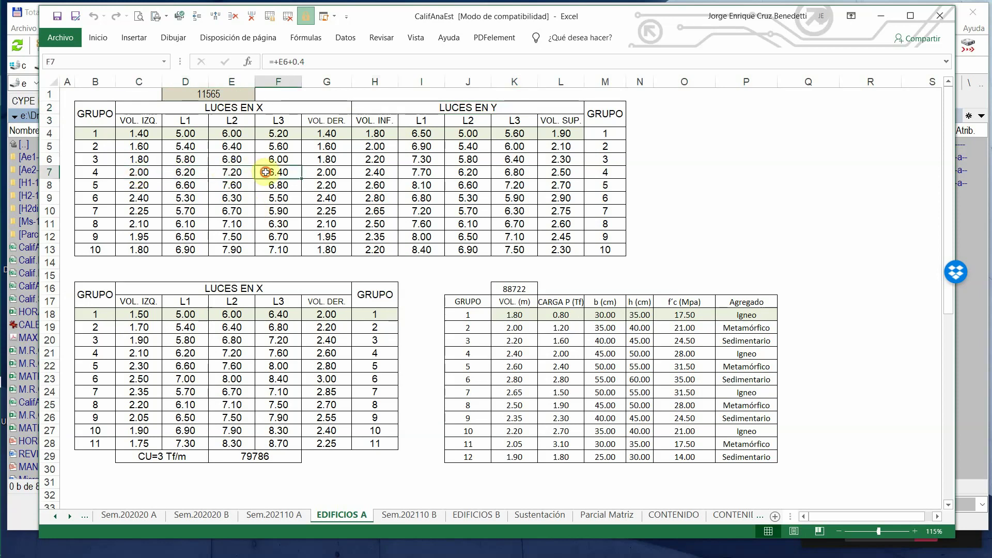
click(323, 172)
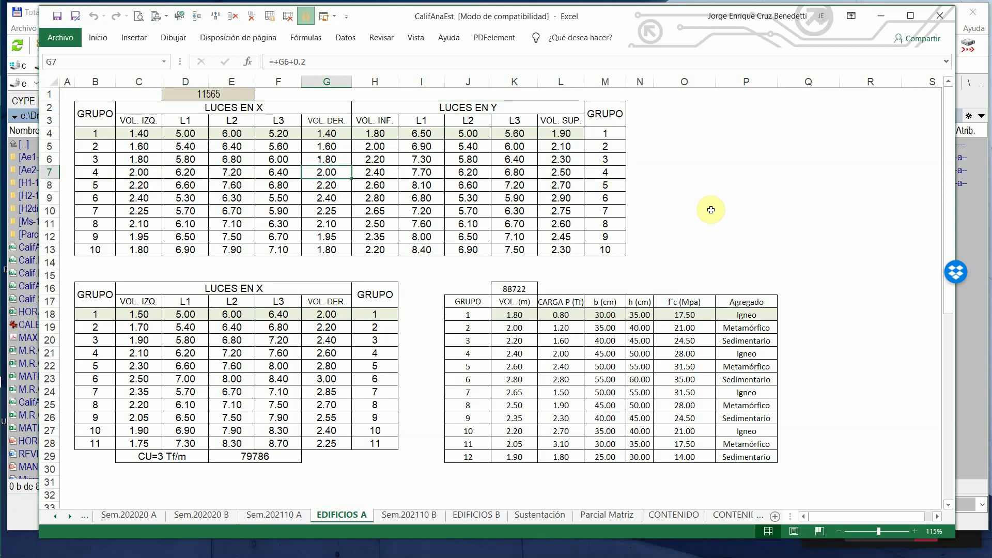
- Minimize Excel and Total Commander and restore the full-screen ETABS 202110A model
click(882, 20)
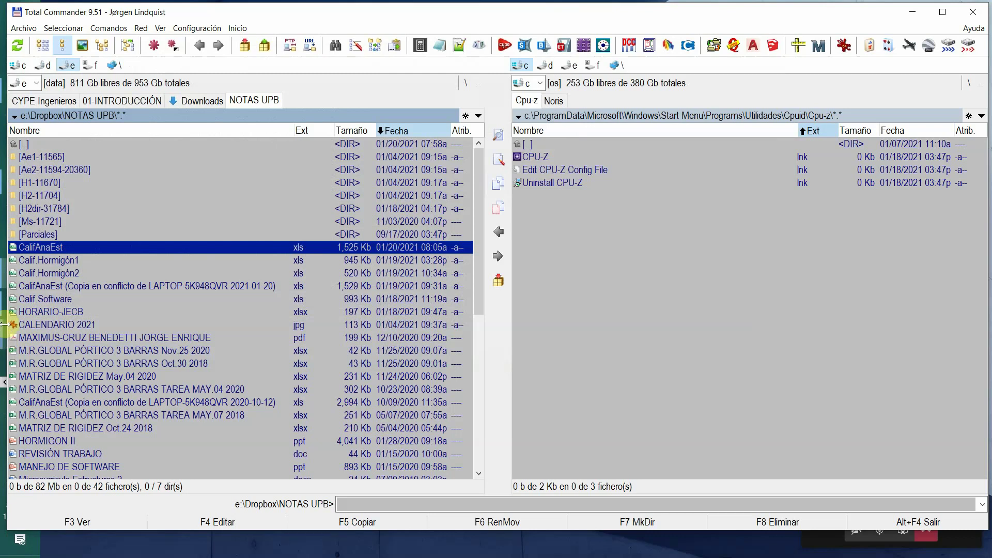
click(912, 13)
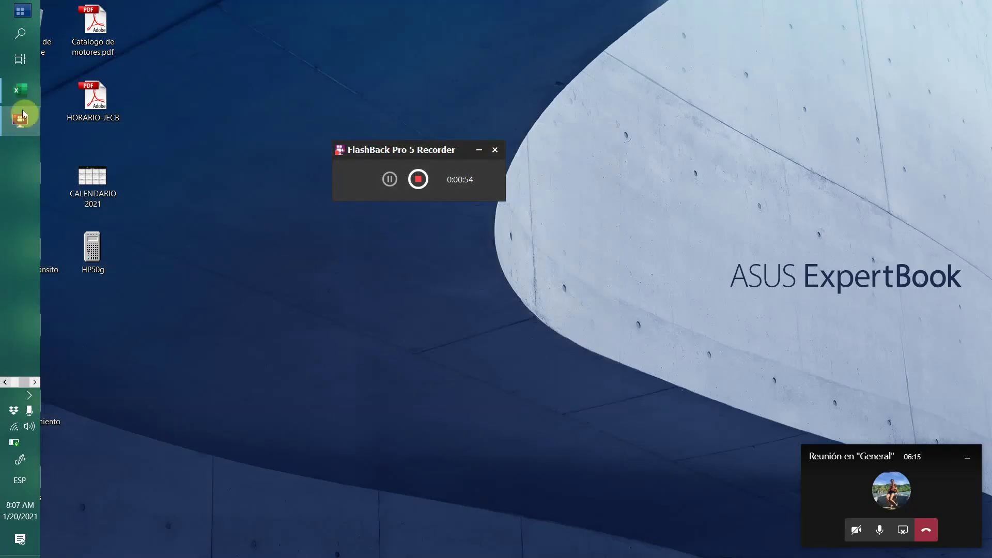
click(5, 381)
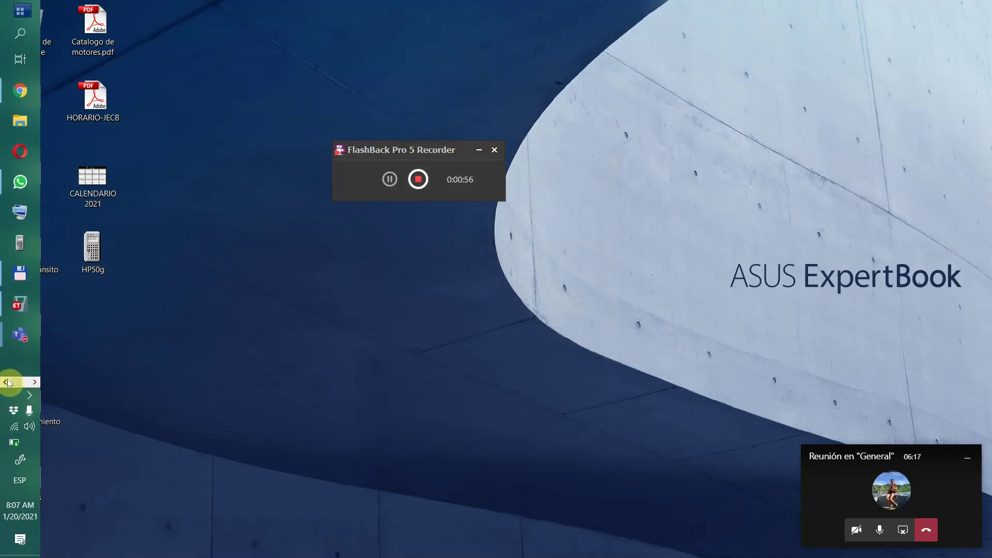
click(22, 318)
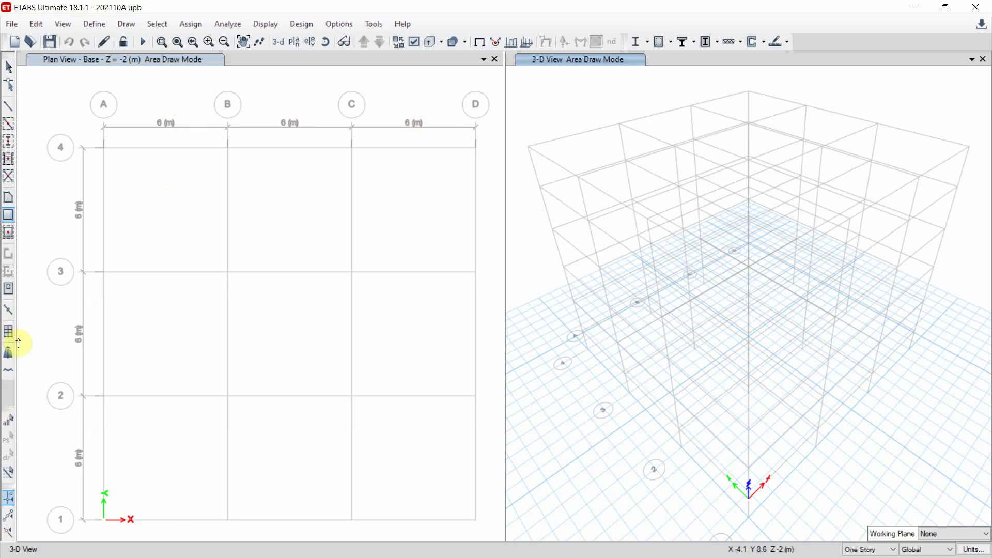
- Make ETABS a smaller floating window, move it aside, and bring the Excel workbook forward
click(944, 8)
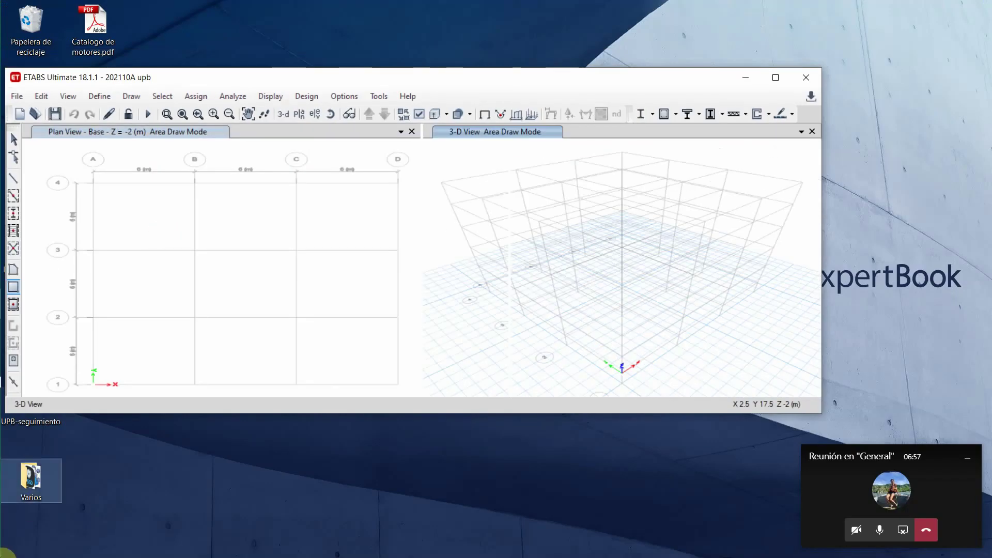
drag(451, 79, 614, 78)
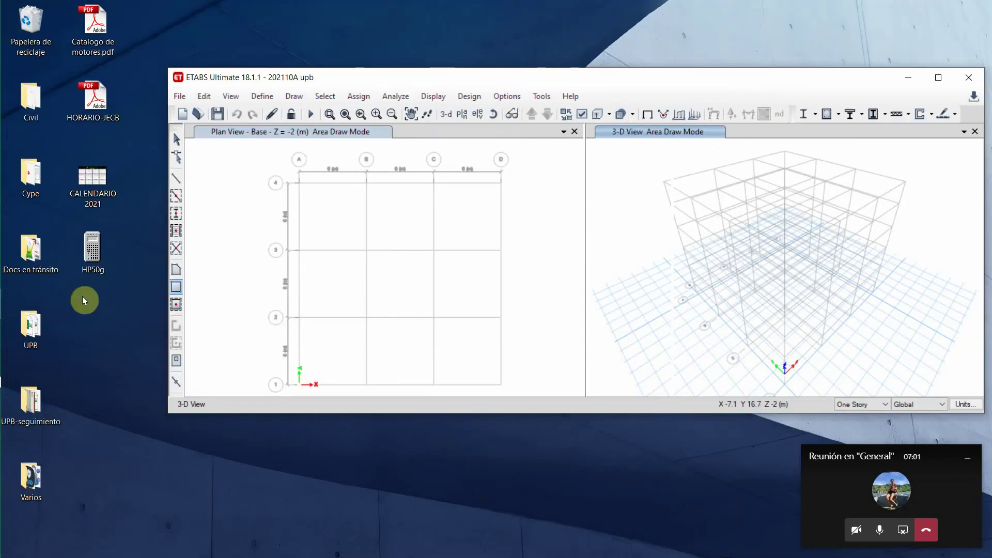
mouse_move(16, 339)
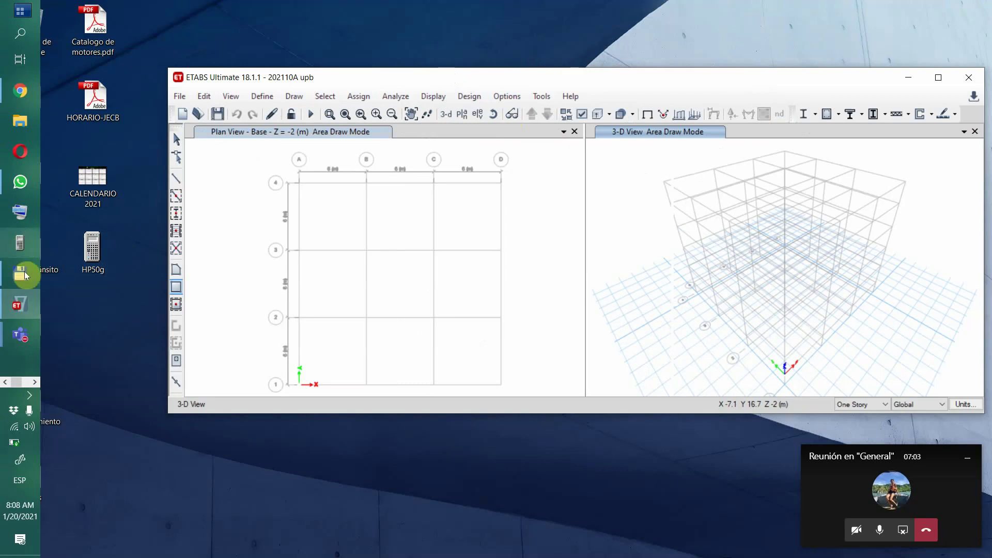
click(34, 383)
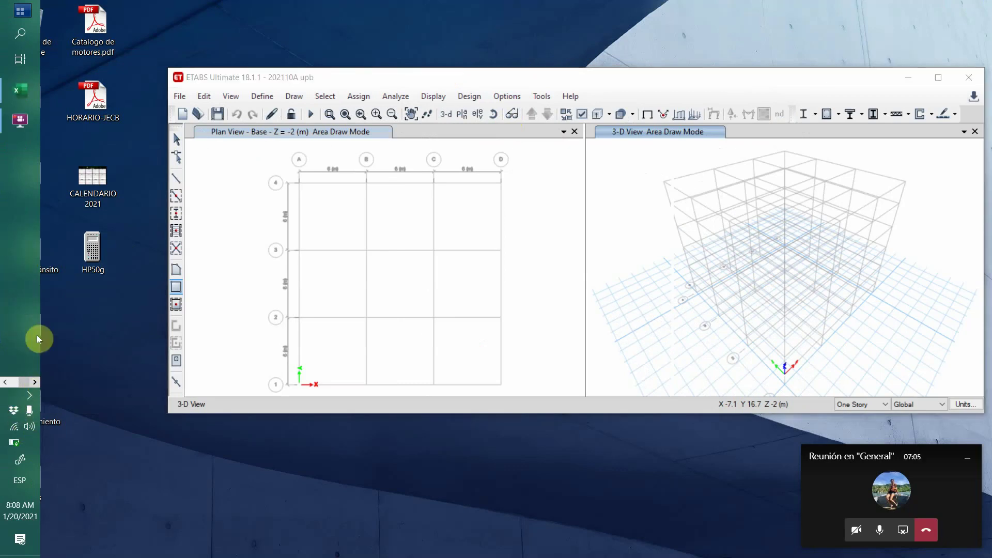
click(20, 88)
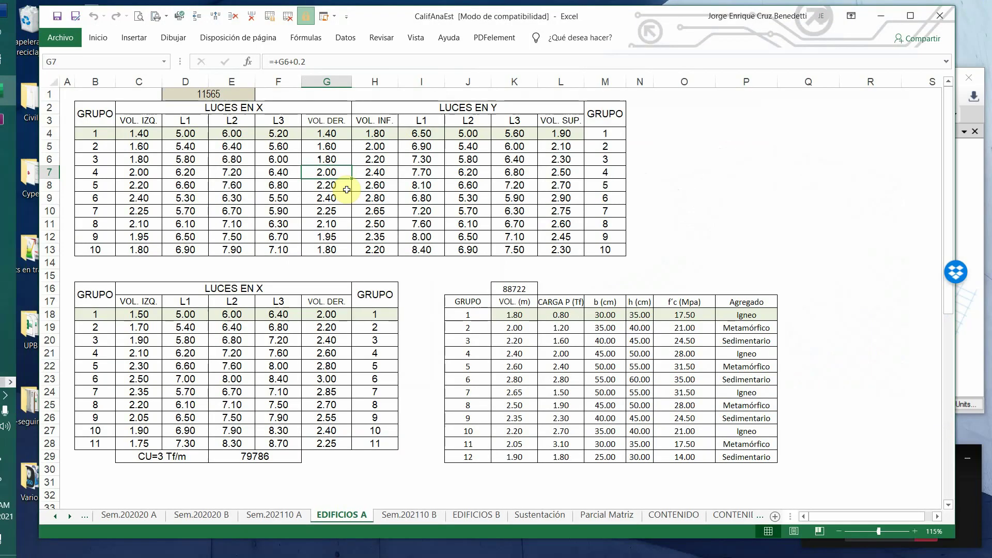
- Check cell D6, group 3's 5.80 X span, then bring the ETABS window forward
click(189, 159)
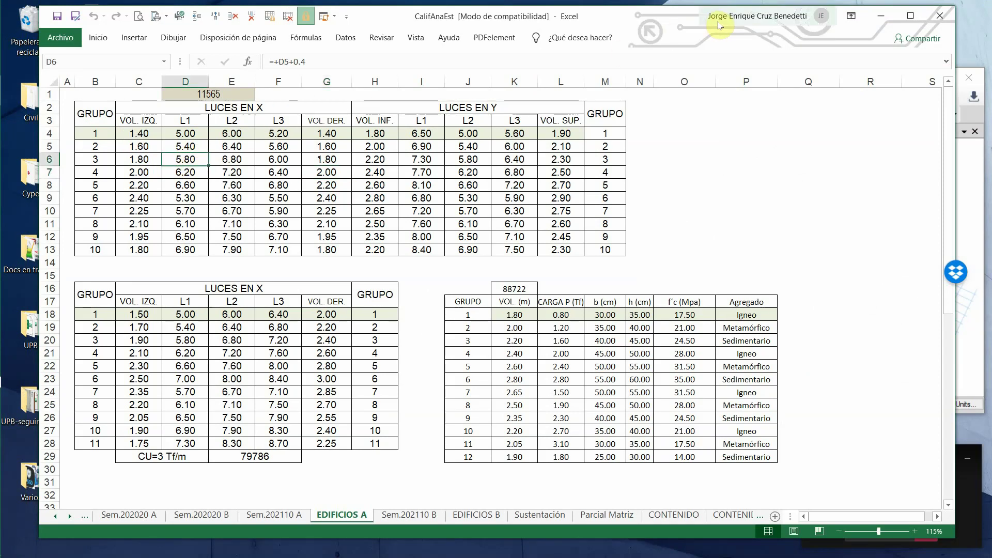
click(975, 193)
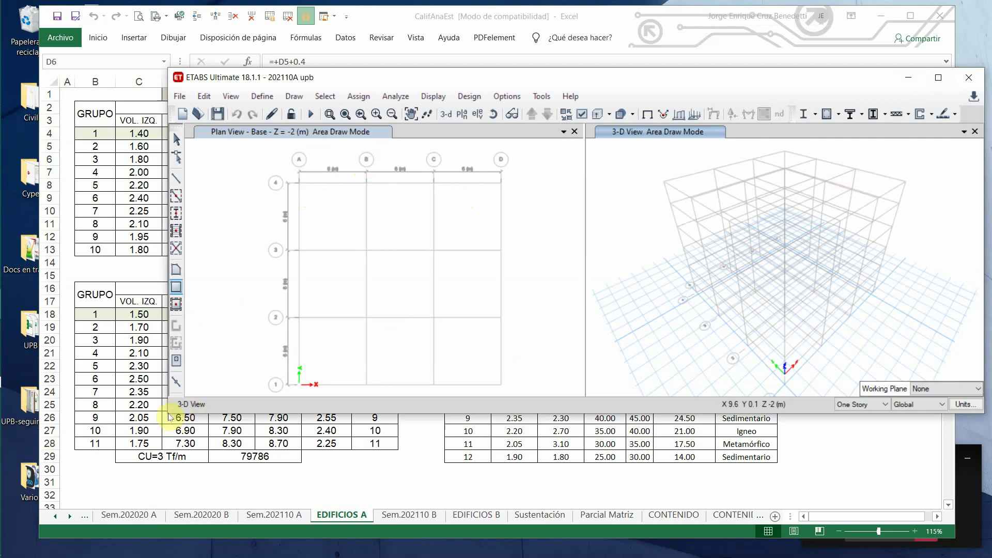
- Enlarge the ETABS window to review the 3x3-bay grid, then minimize it
drag(168, 415, 44, 517)
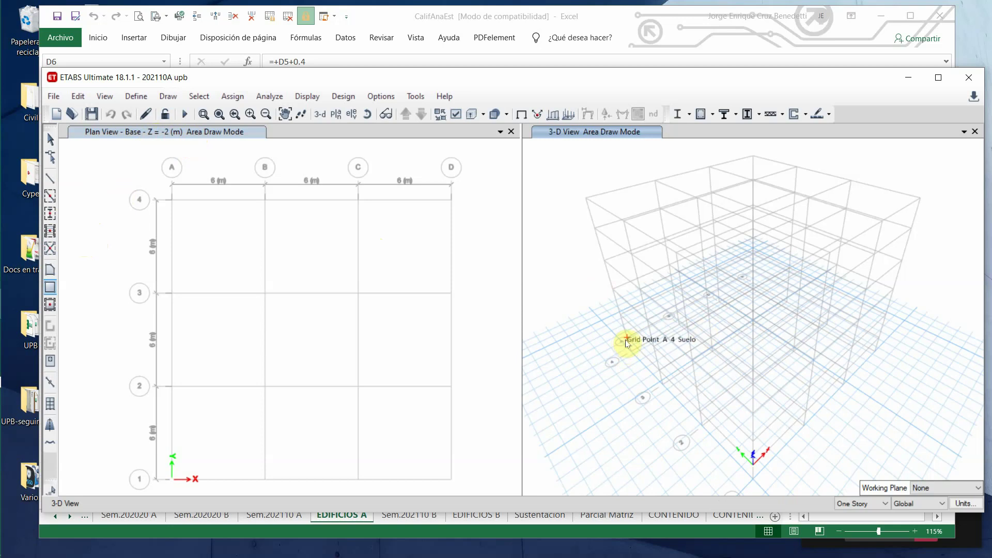
click(907, 77)
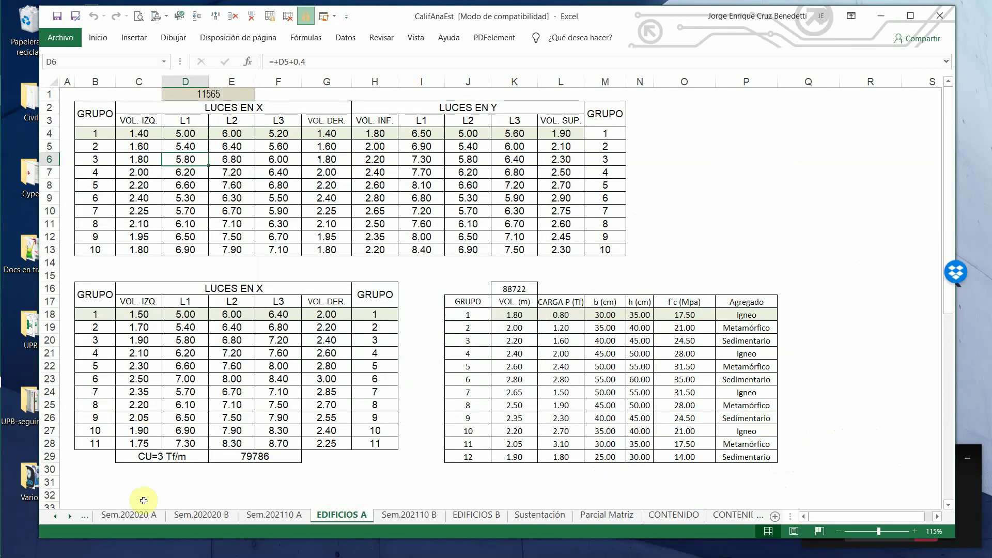
- Switch to the Sem.202110 A roster and cancel the Insertar prompt without inserting cells
click(269, 516)
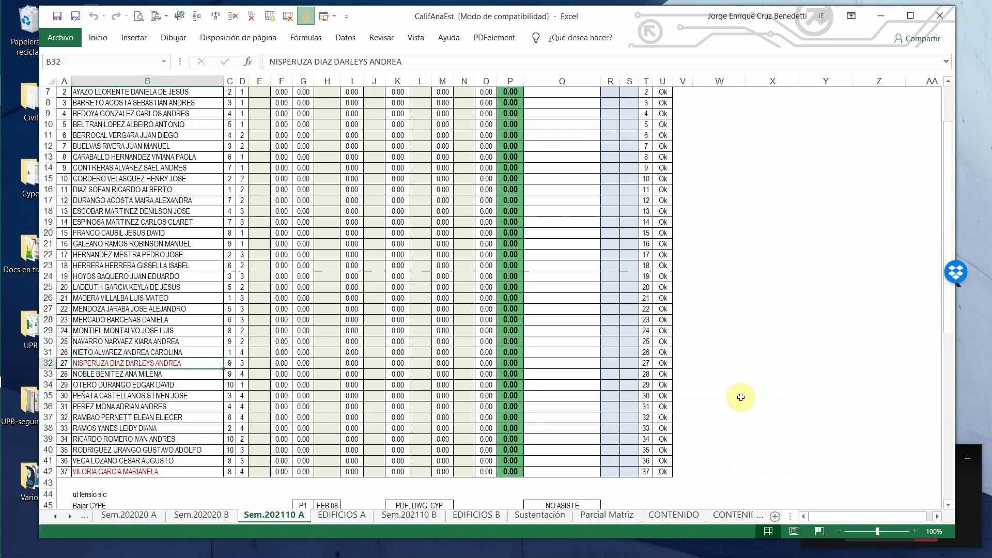
key(ctrl+plus)
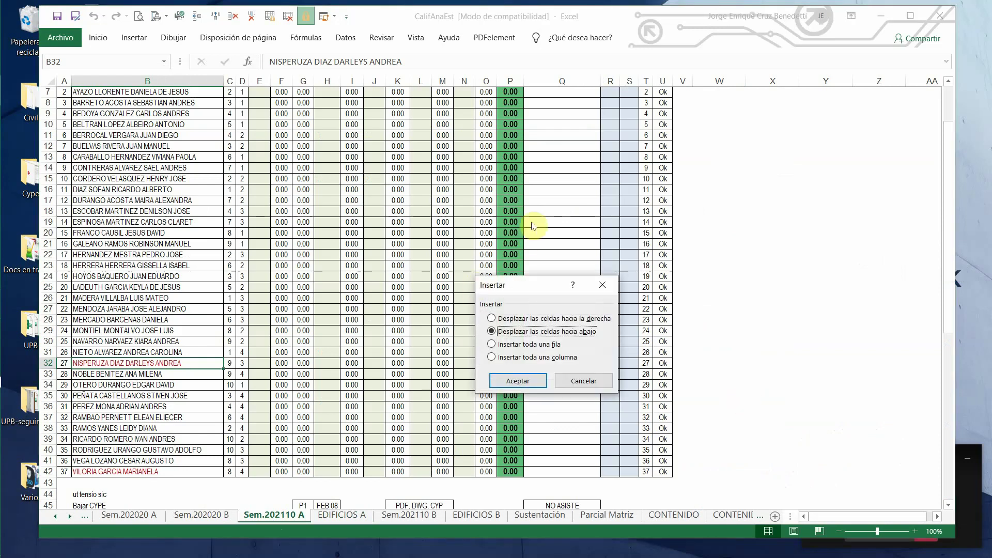
click(575, 383)
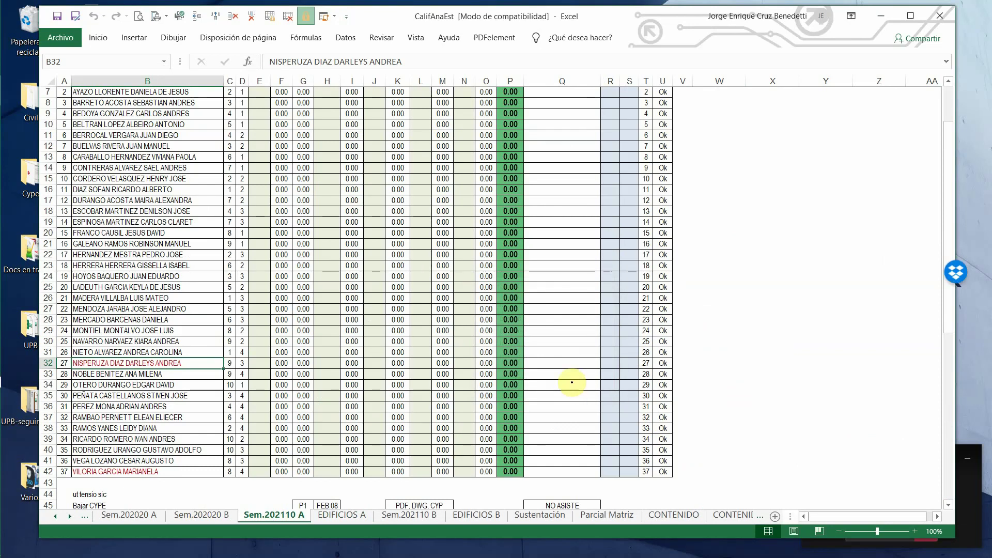
- Sketch a hatched ground line labelled 'Suelo' beside the roster
drag(731, 322, 851, 318)
drag(776, 327, 789, 334)
drag(794, 327, 813, 330)
drag(820, 324, 824, 326)
drag(873, 301, 858, 317)
drag(878, 311, 896, 319)
drag(898, 300, 905, 320)
- Draw the building outline with floor lines and label the superstructure beside it
drag(762, 238, 761, 314)
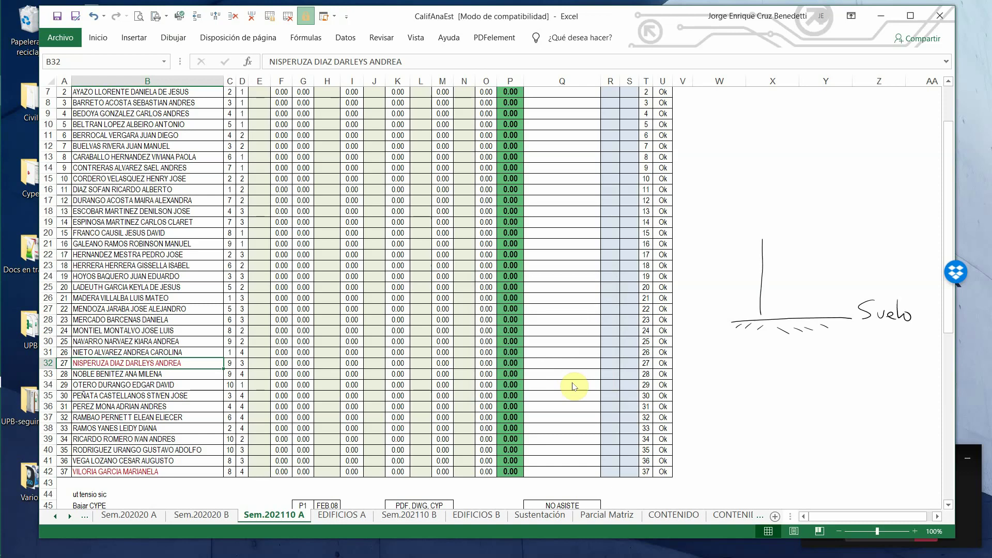
mouse_move(762, 238)
mouse_down()
mouse_move(807, 236)
mouse_move(811, 316)
mouse_up()
drag(761, 296, 808, 295)
drag(763, 266, 805, 265)
mouse_move(758, 239)
mouse_down()
mouse_move(747, 283)
mouse_move(759, 316)
mouse_up()
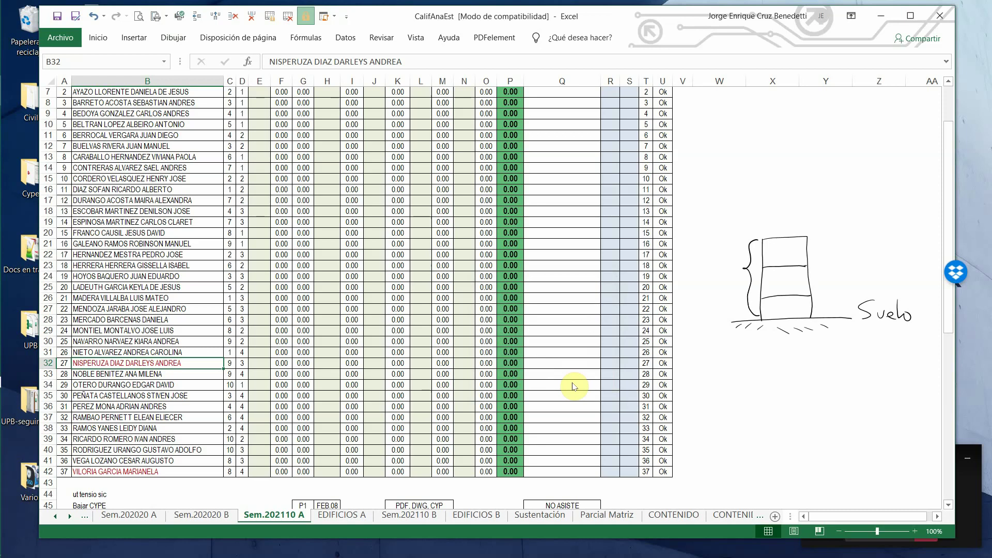
mouse_move(698, 257)
mouse_down()
mouse_move(687, 268)
mouse_move(714, 271)
mouse_move(730, 254)
mouse_move(701, 280)
mouse_move(721, 282)
mouse_up()
drag(717, 273, 727, 272)
- Sketch the foundation labelled 'sub est.', mark the ground point and story level ticks
mouse_move(762, 321)
mouse_down()
mouse_move(763, 343)
mouse_move(812, 344)
mouse_up()
drag(756, 327, 757, 347)
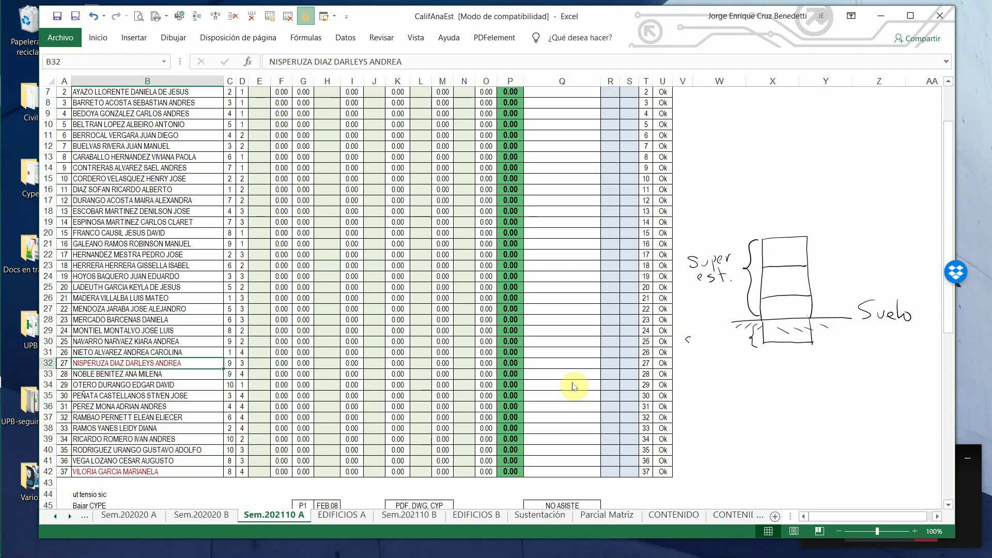
mouse_move(694, 341)
mouse_down()
mouse_move(711, 344)
mouse_move(692, 365)
mouse_move(711, 356)
mouse_up()
click(716, 365)
mouse_move(852, 308)
mouse_down()
mouse_move(845, 319)
mouse_move(852, 309)
mouse_up()
drag(825, 232, 832, 329)
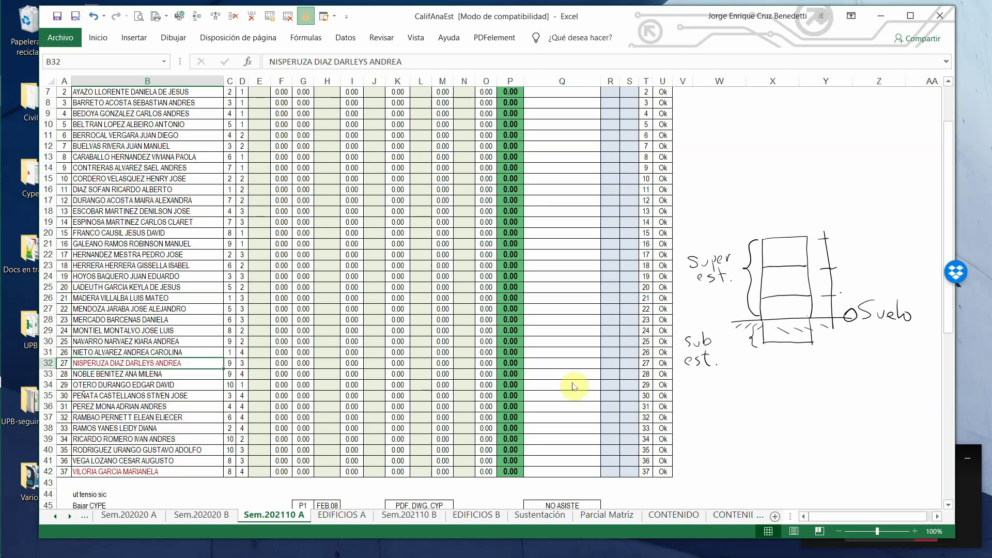
- Handwrite storey heights of 3 and the +3, +6, +9 and -2 level marks
mouse_move(837, 245)
mouse_down()
mouse_move(846, 280)
mouse_move(822, 317)
mouse_up()
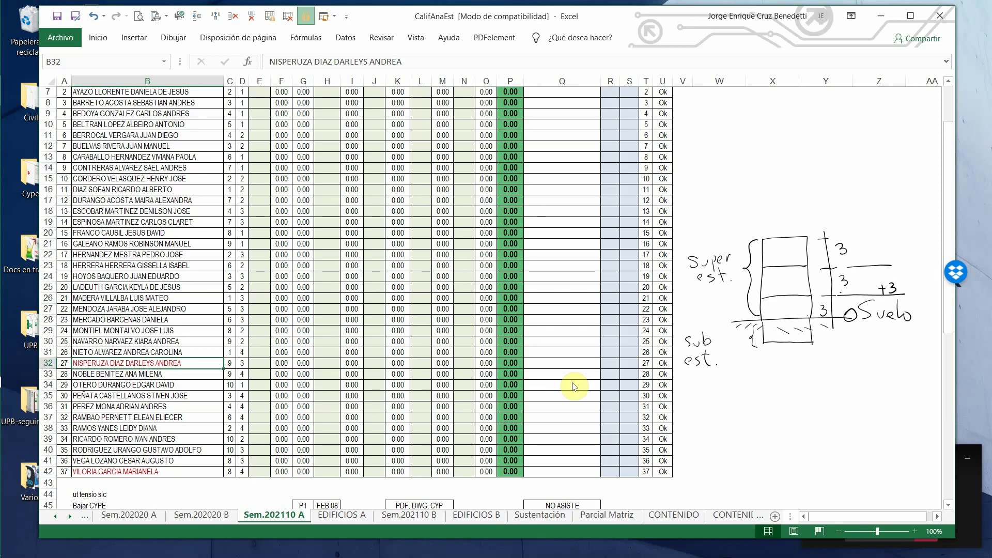
drag(886, 255, 882, 259)
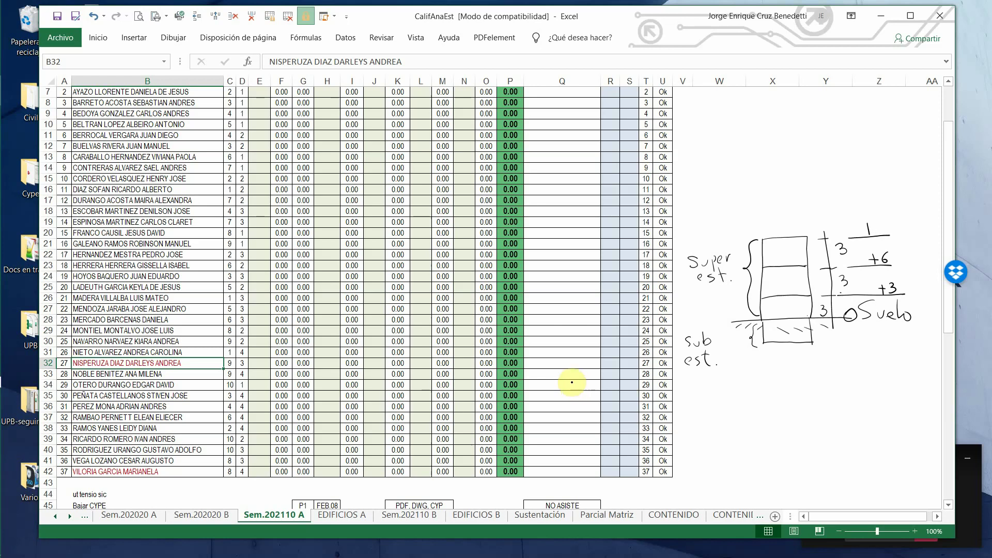
drag(862, 229, 874, 229)
drag(868, 223, 881, 235)
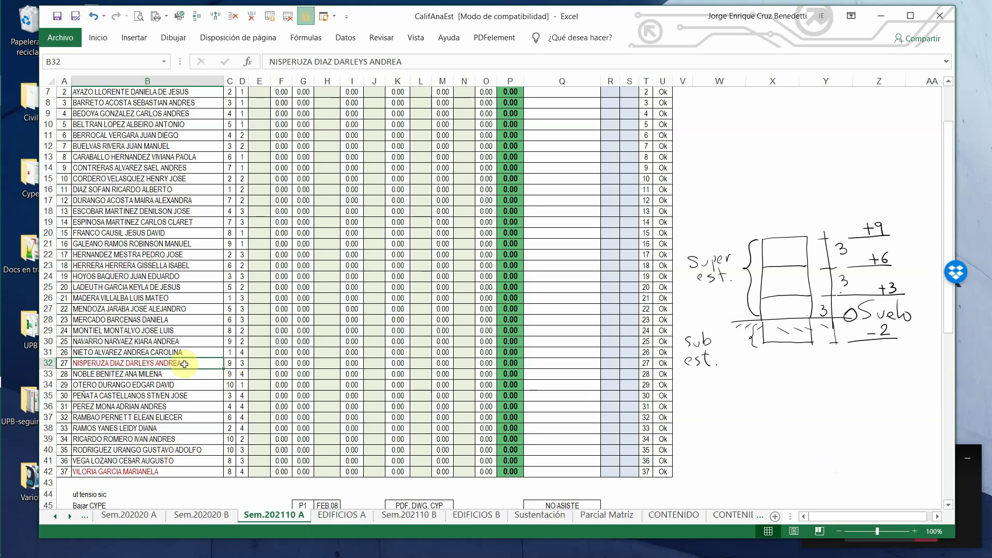
scroll(178, 331, up, 2)
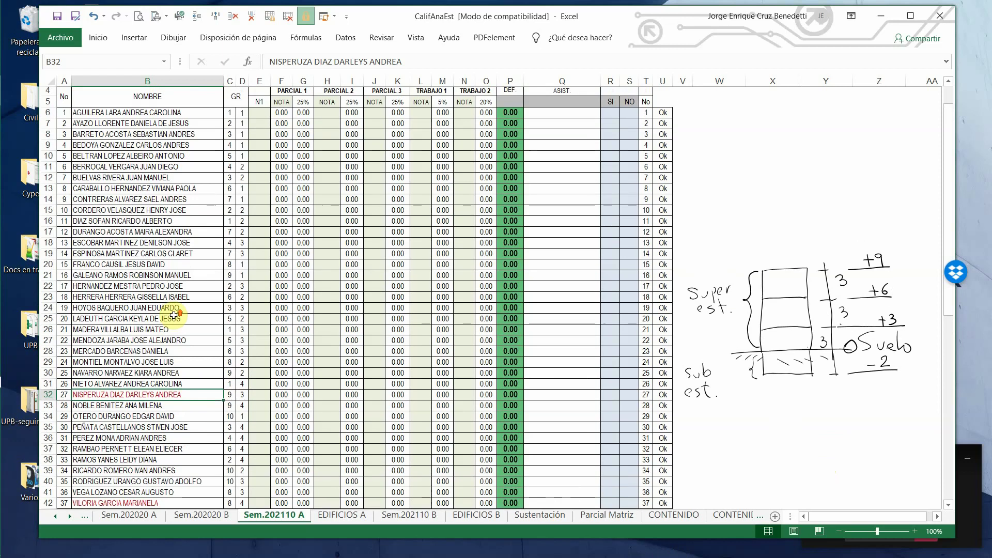
scroll(176, 341, down, 2)
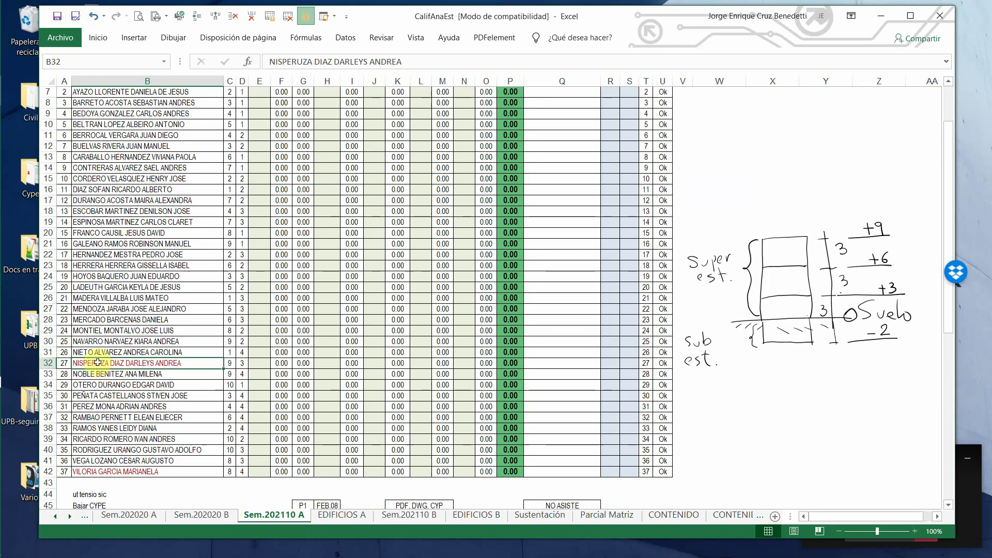
- Page through the taskbar apps to find Microsoft Teams and show its window previews
mouse_move(3, 357)
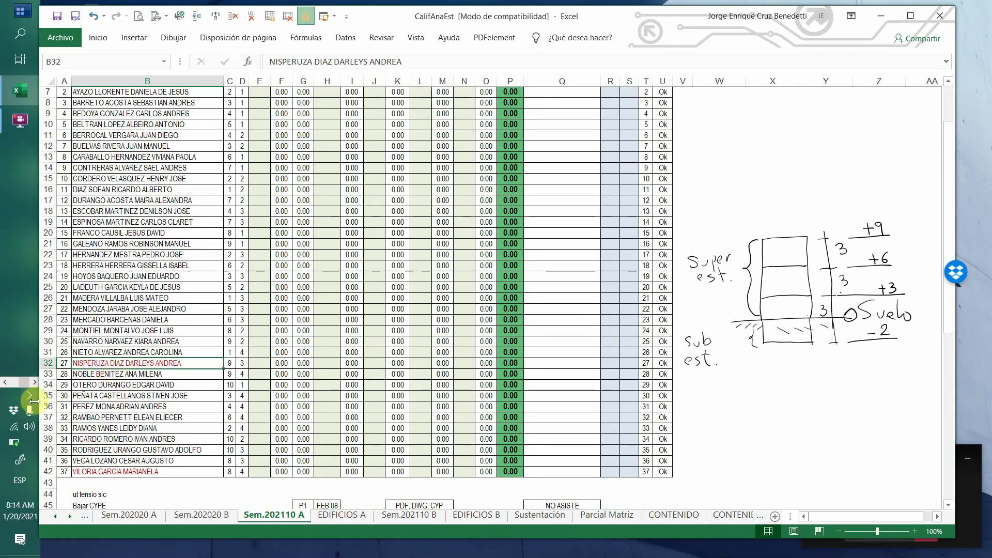
click(6, 382)
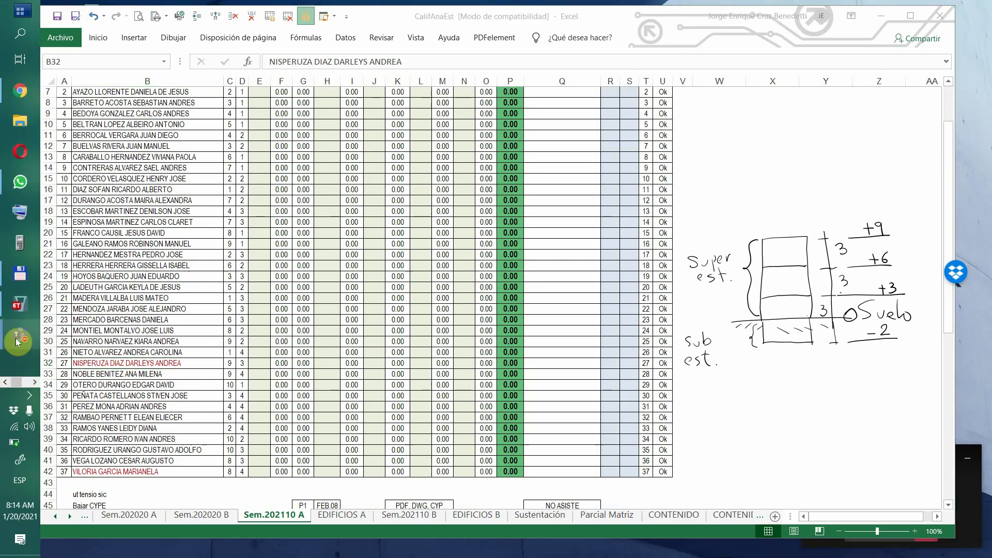
mouse_move(15, 337)
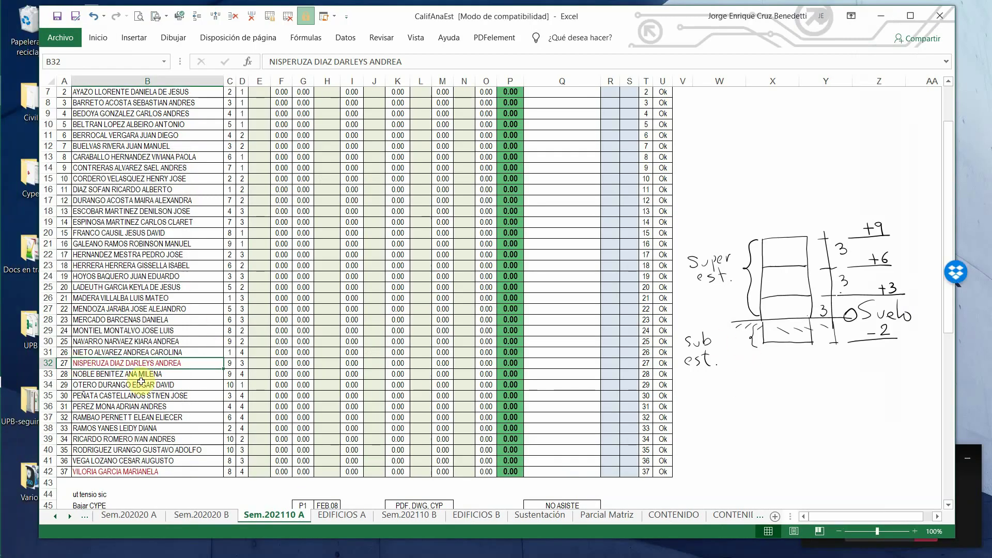
mouse_move(1, 440)
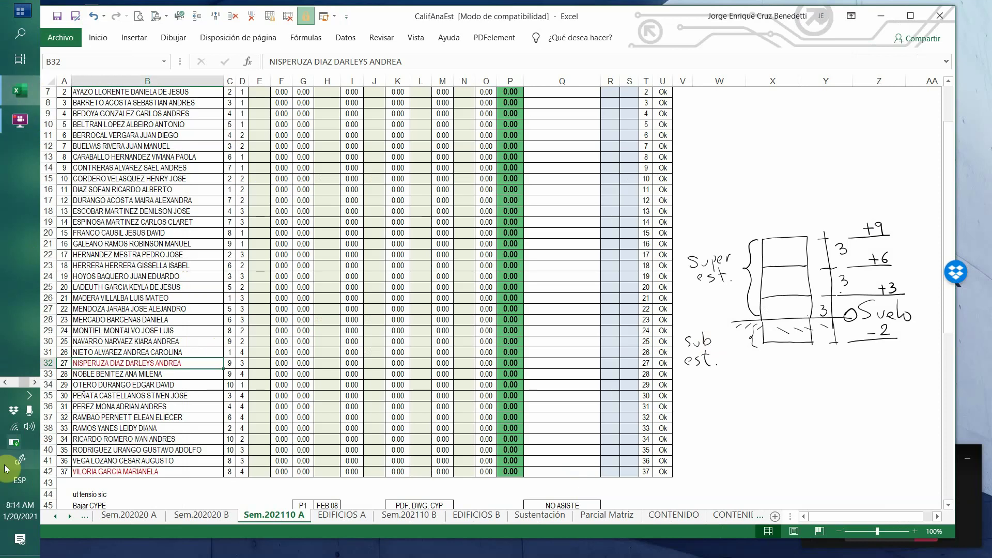
click(6, 383)
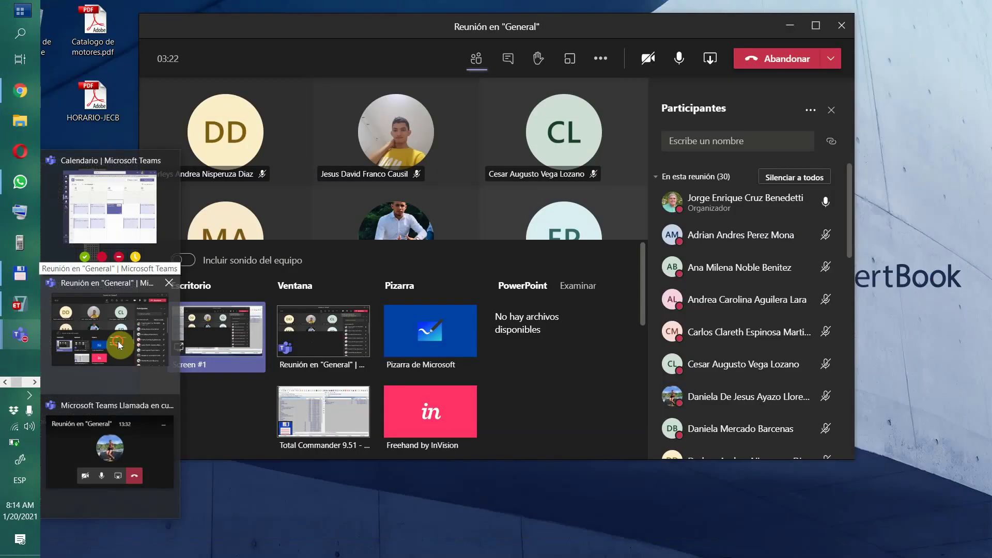
- Open the Análisis de Estructuras - NRC 11565 team in Microsoft Teams
click(110, 338)
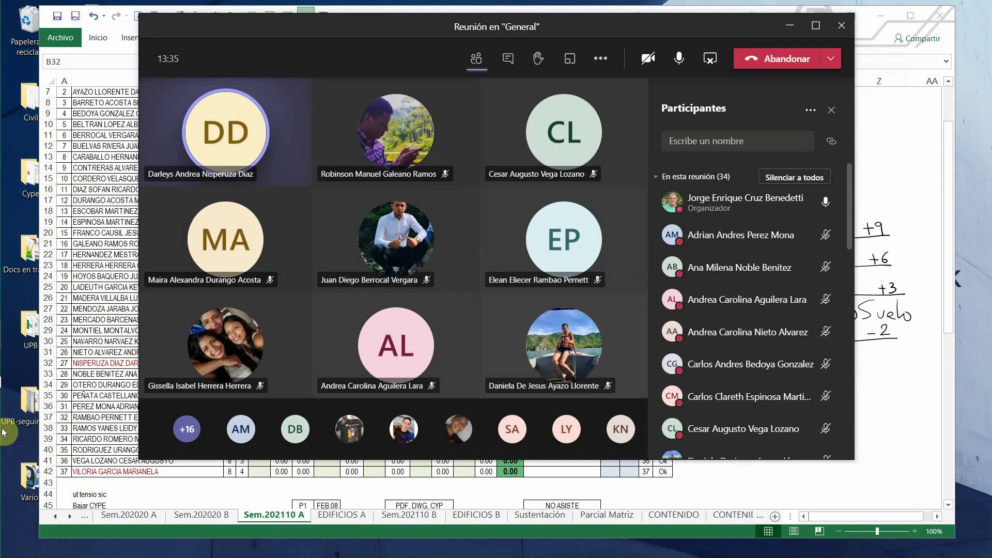
mouse_move(20, 338)
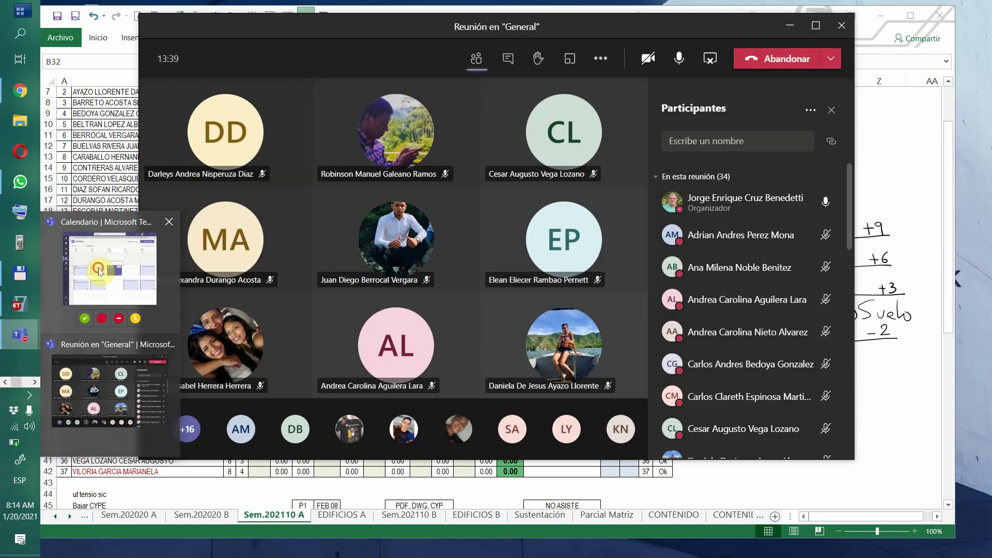
click(99, 270)
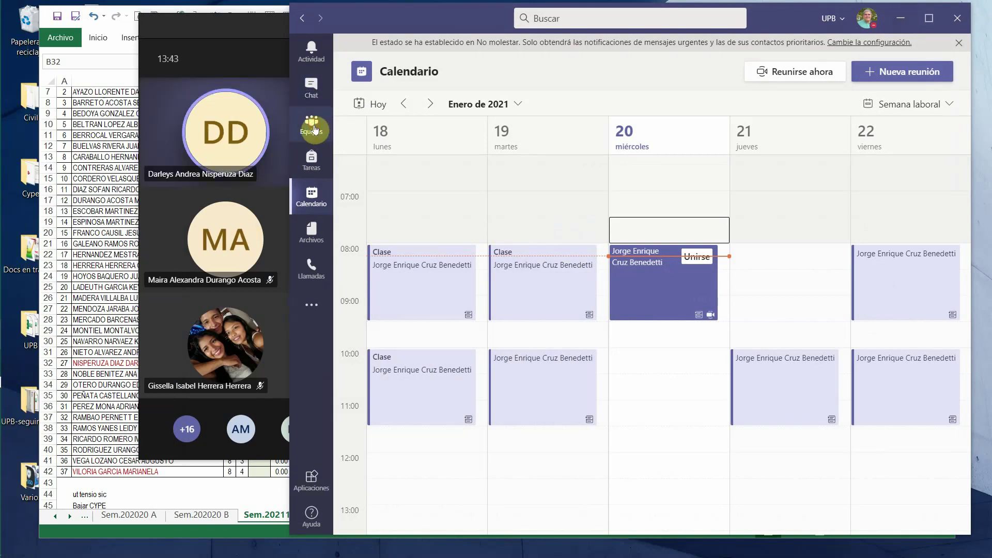
click(312, 127)
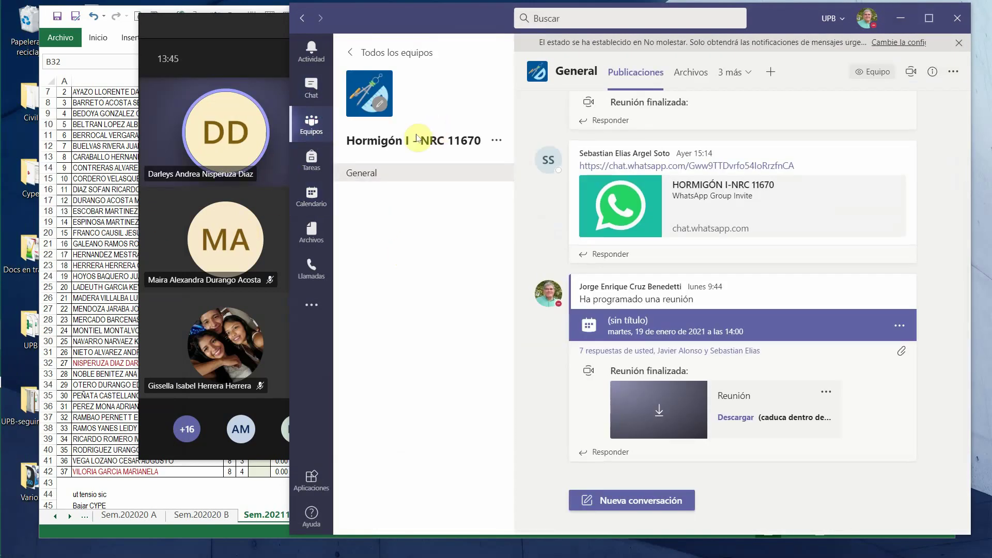
click(411, 53)
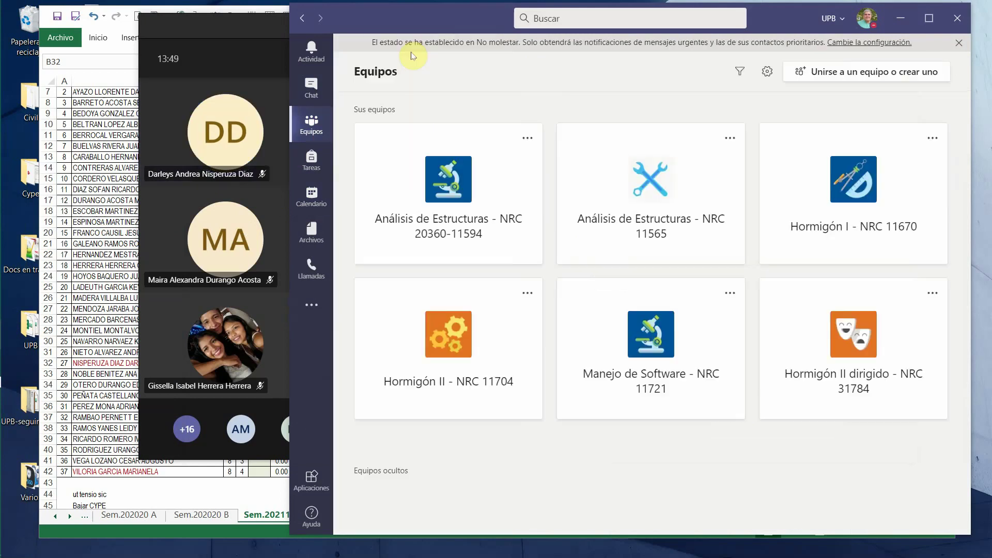
click(669, 207)
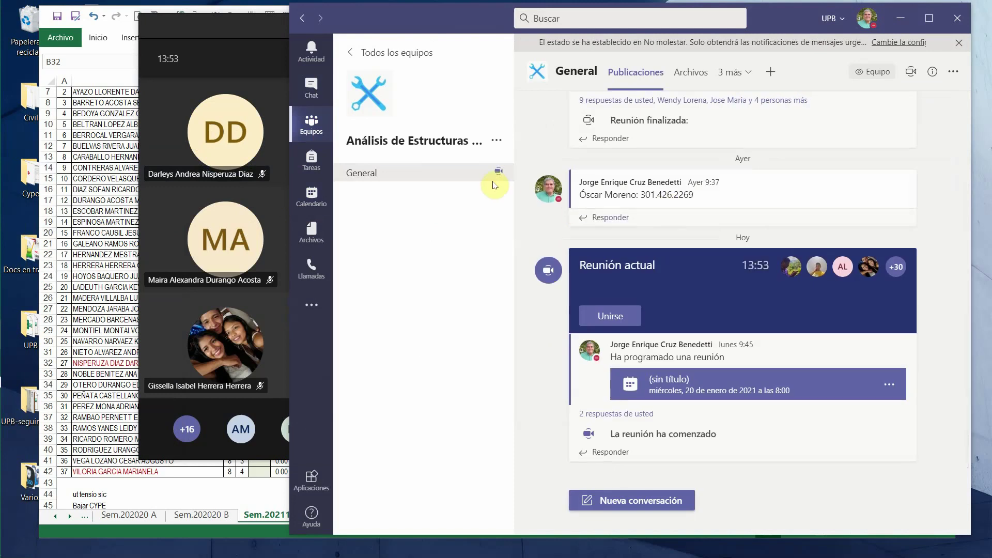
- Add the student, found by surname search, as a team member, then return to Excel
click(496, 143)
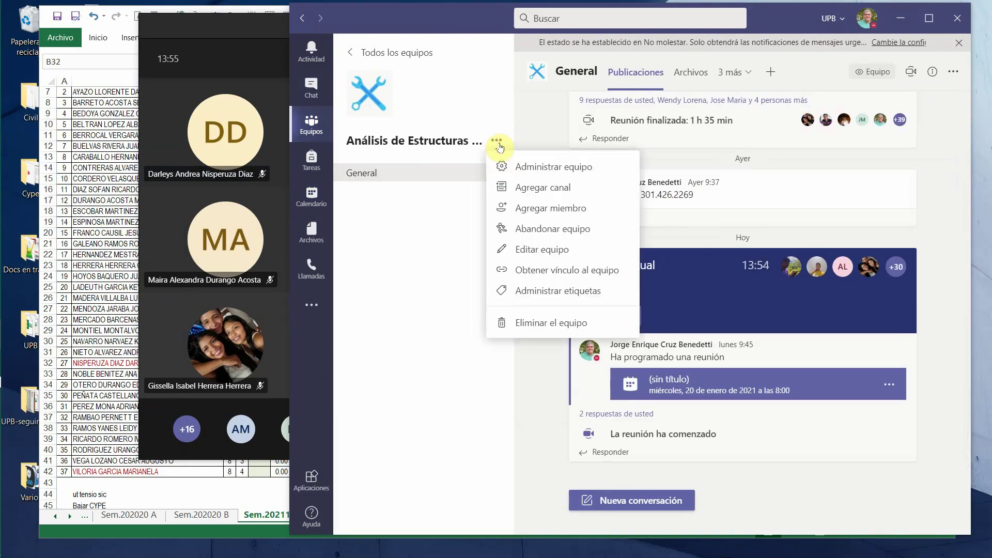
click(546, 209)
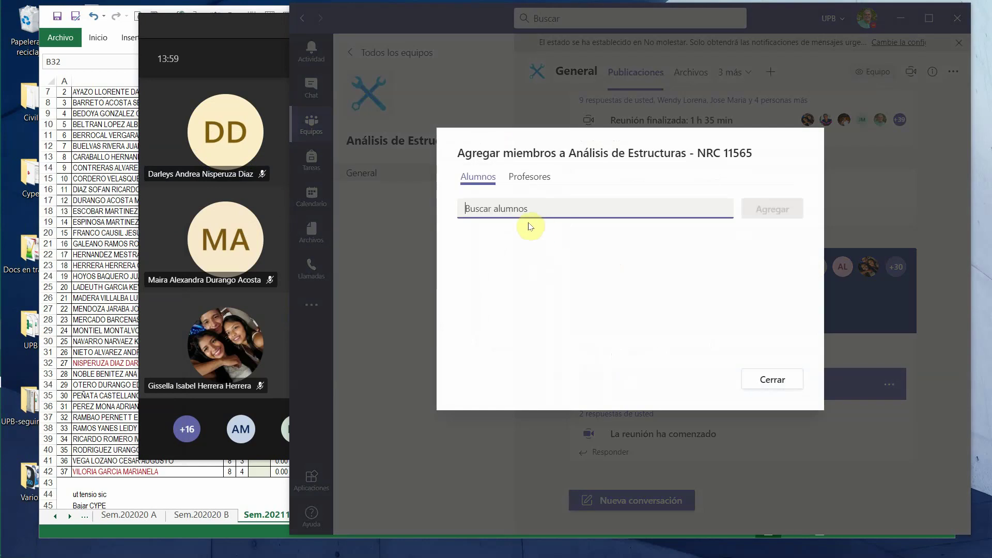
text(NISP)
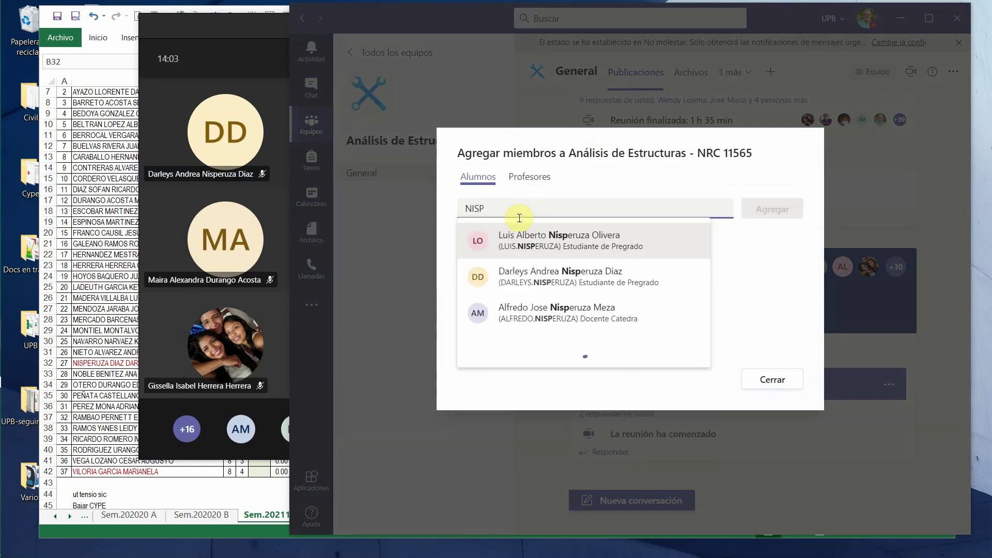
click(571, 278)
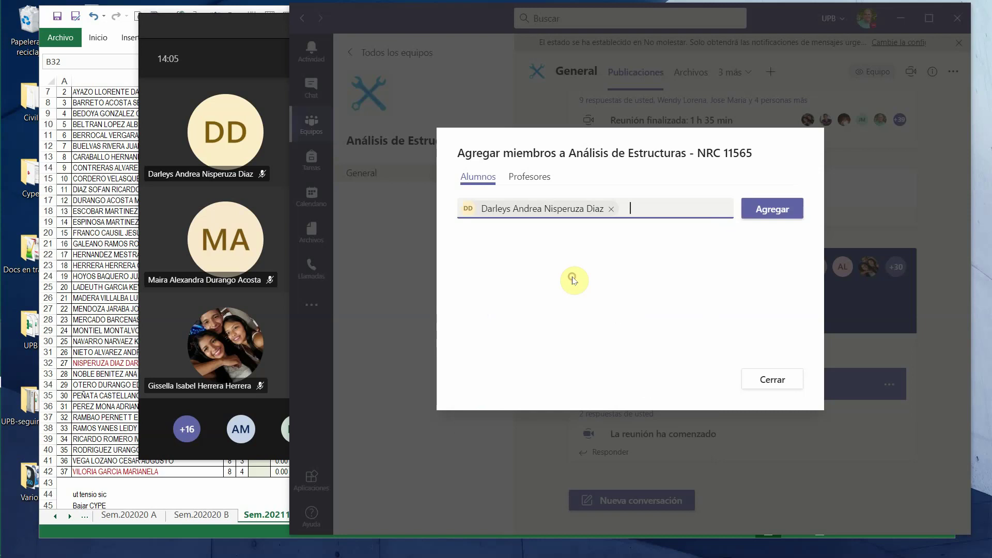
click(780, 214)
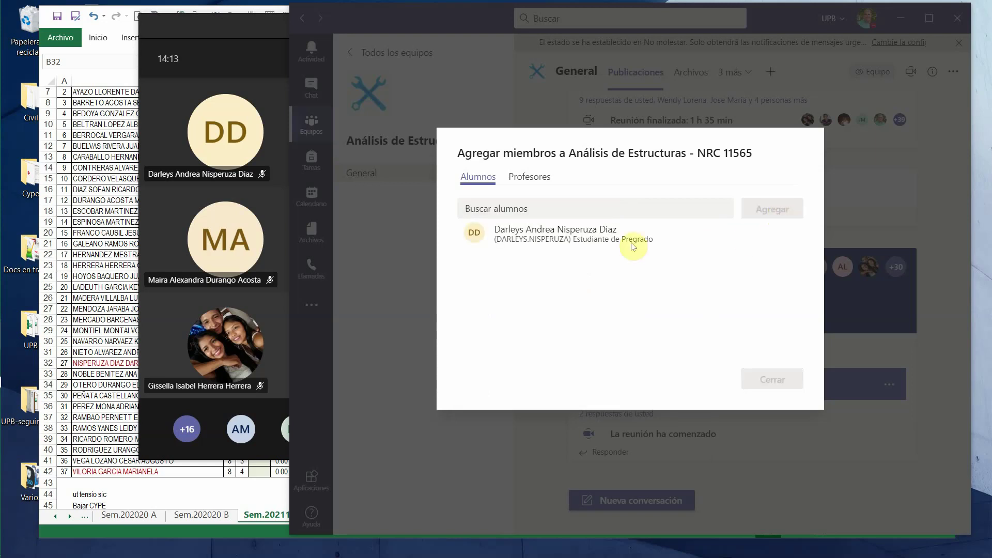
click(120, 364)
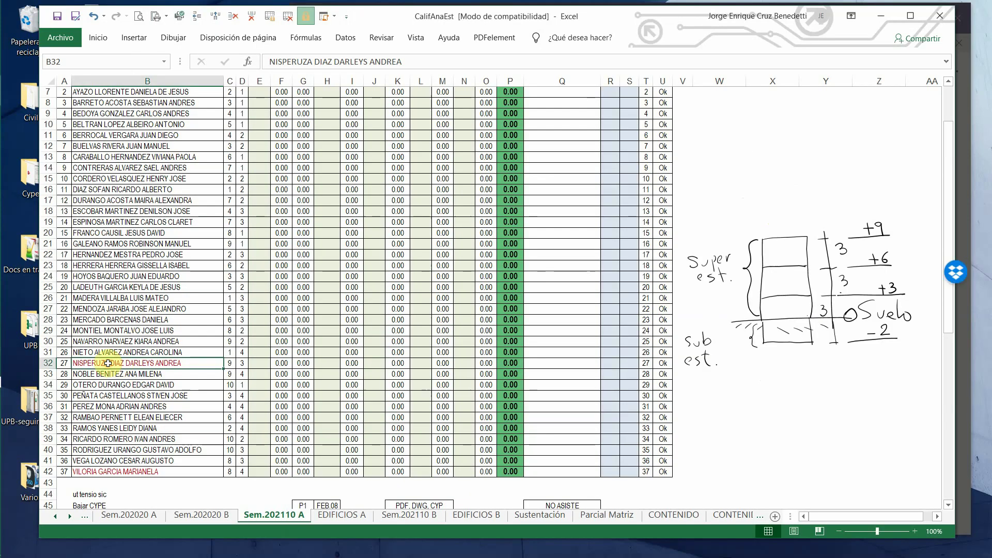
- Change the font colour of B32's student name from red to Automático (black)
click(98, 38)
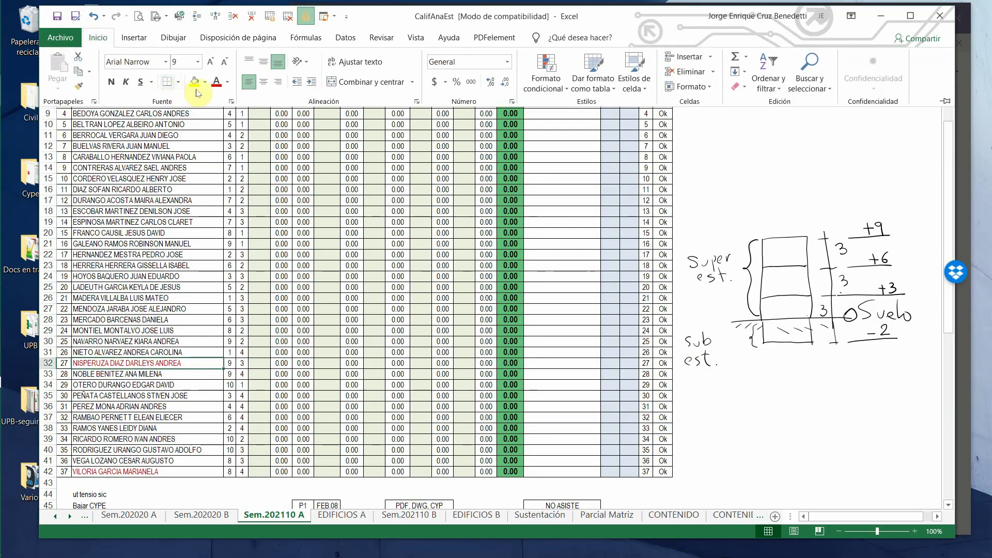
click(228, 82)
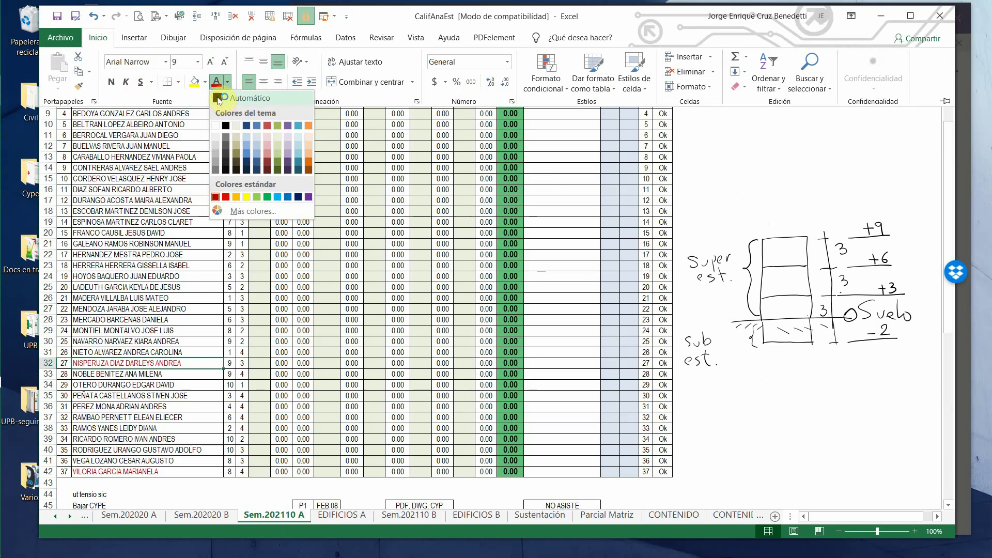
click(226, 126)
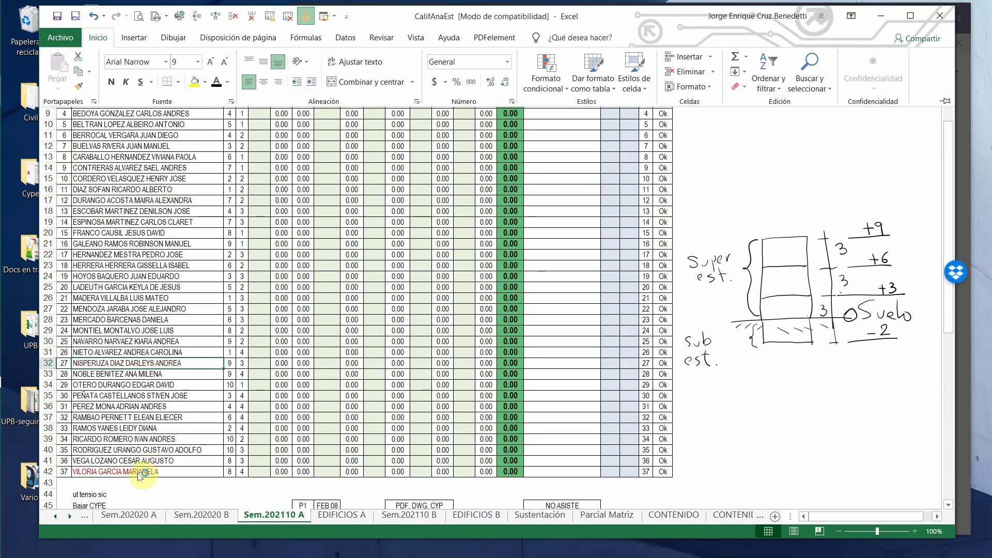
mouse_move(8, 358)
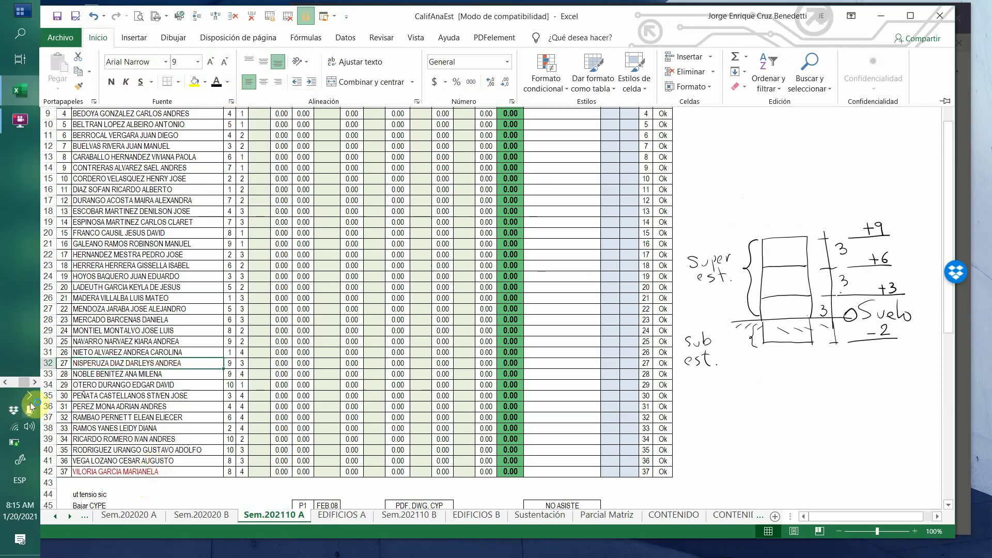
- Bring the Análisis de Estructuras add-members window back up from the taskbar
click(4, 383)
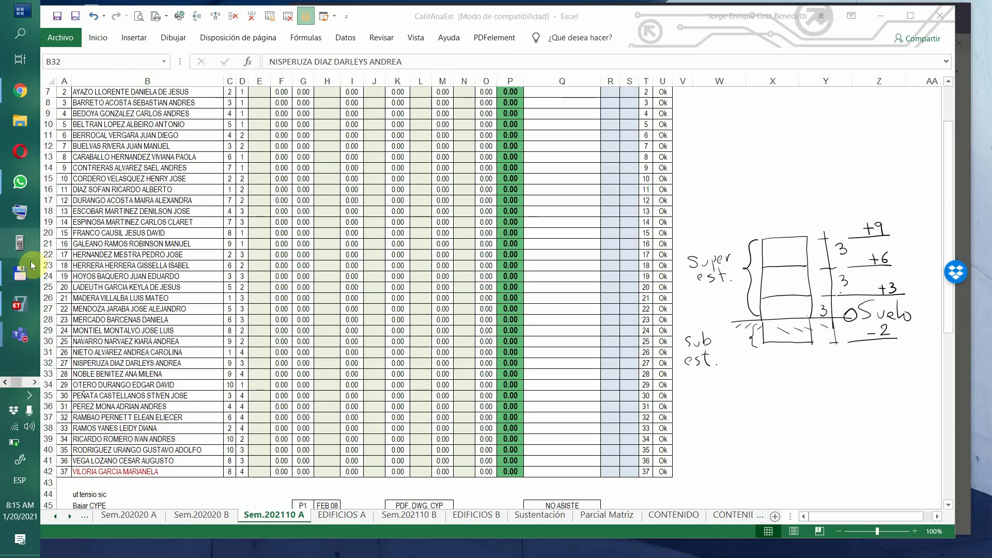
mouse_move(23, 330)
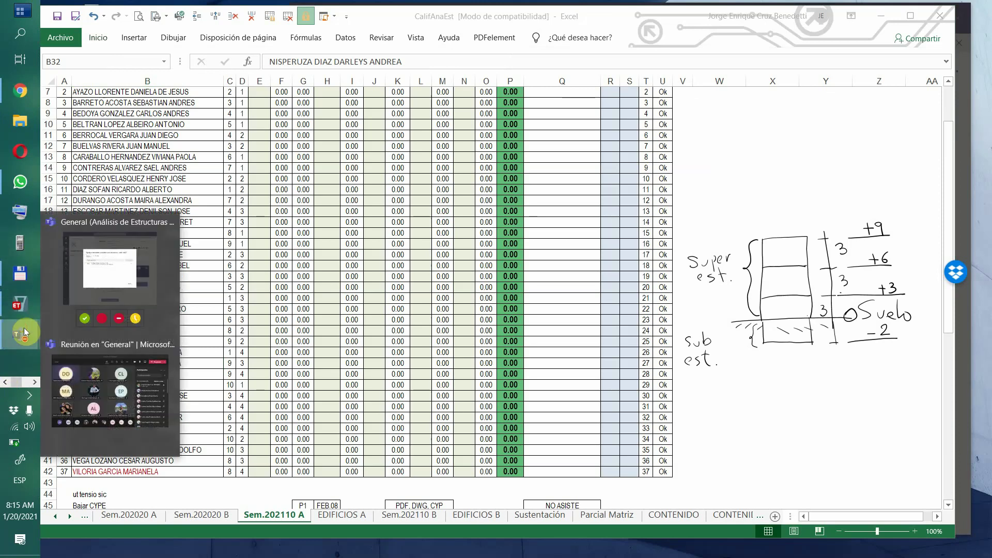
click(108, 283)
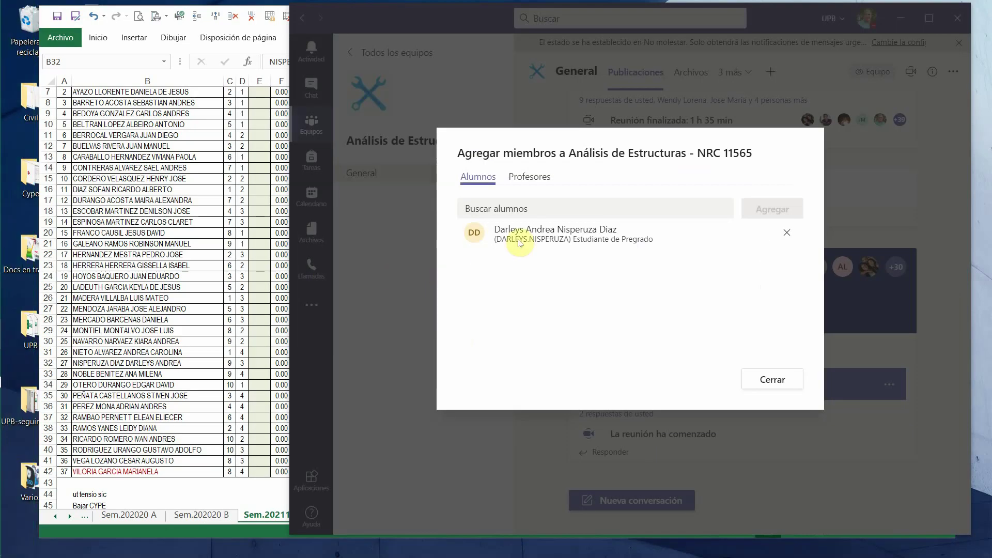
- Search the last student's name, add them to the team, and close the window
click(530, 207)
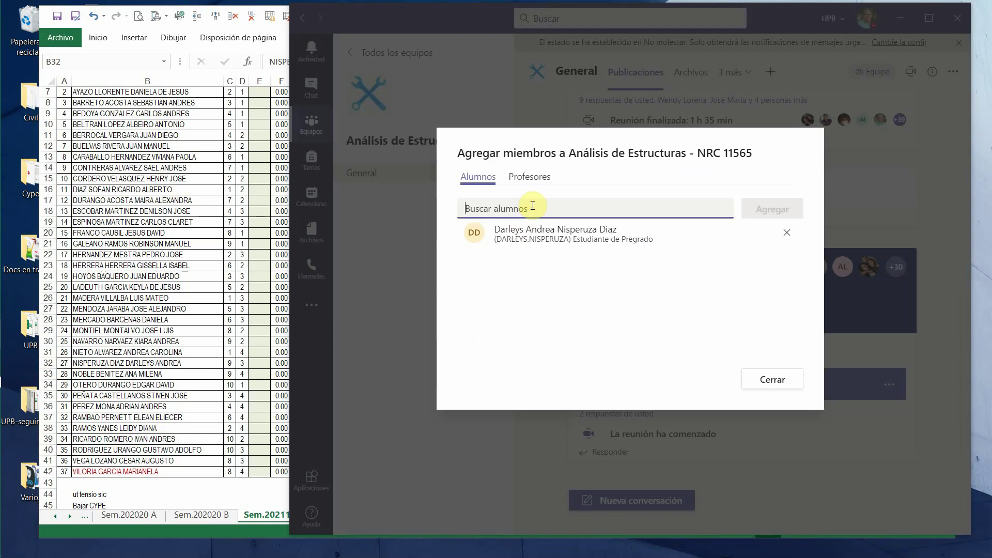
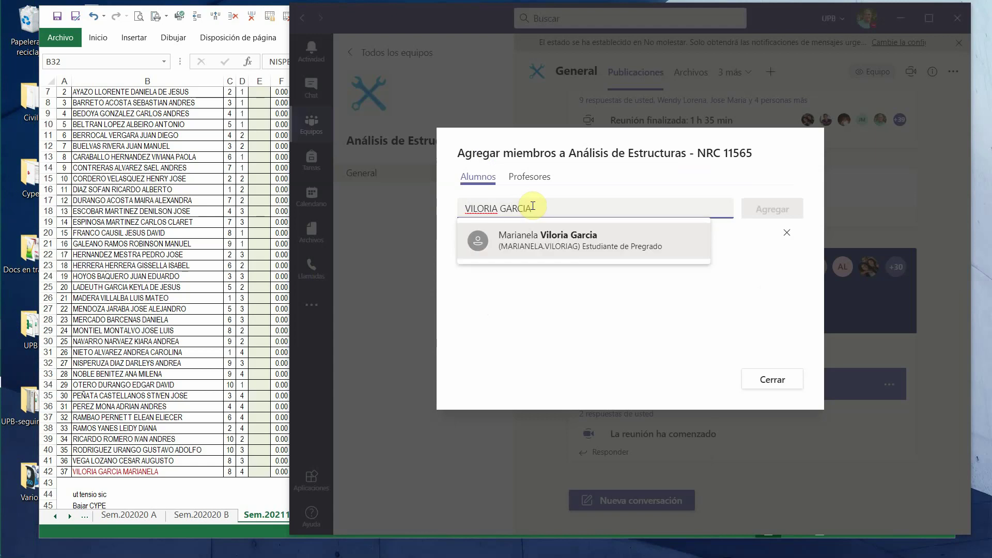
click(573, 247)
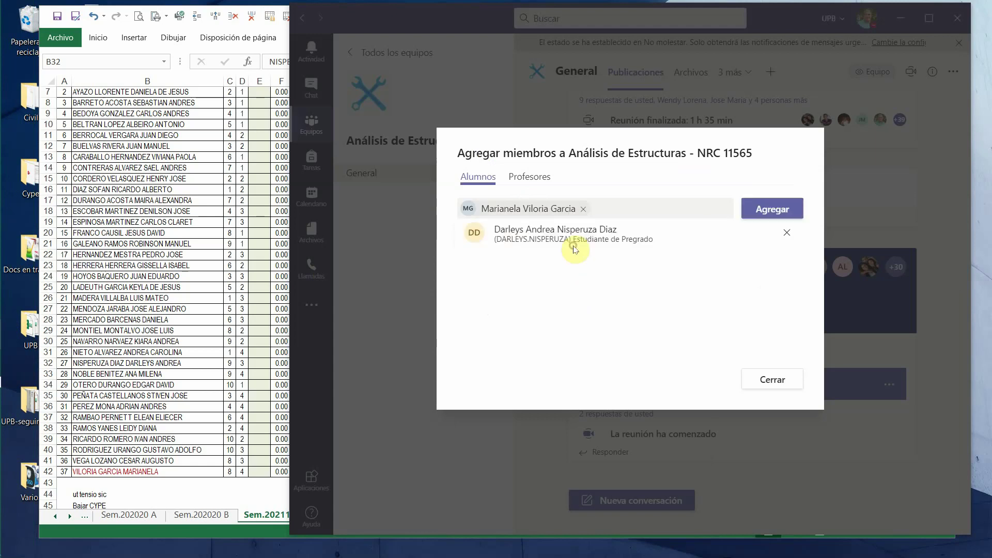
click(772, 209)
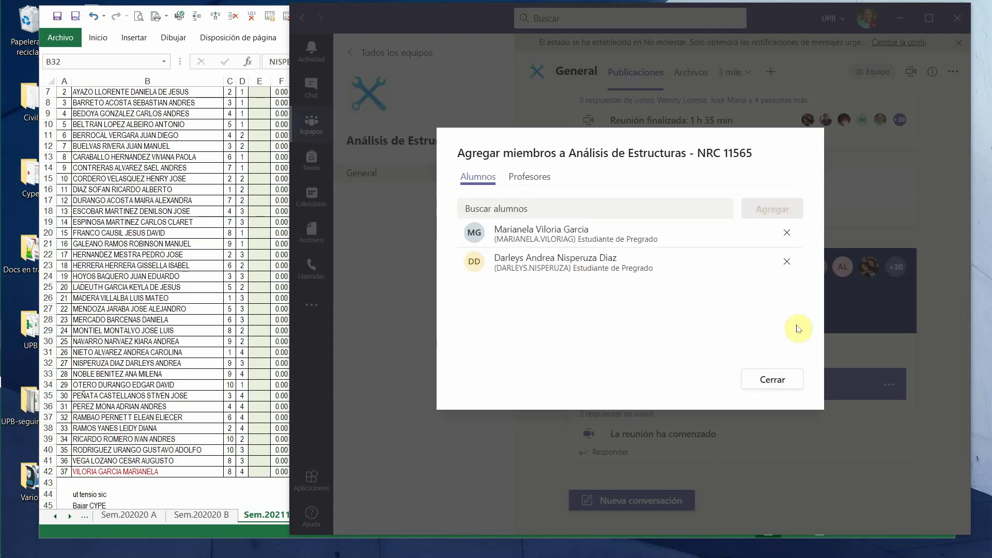
click(774, 380)
click(191, 482)
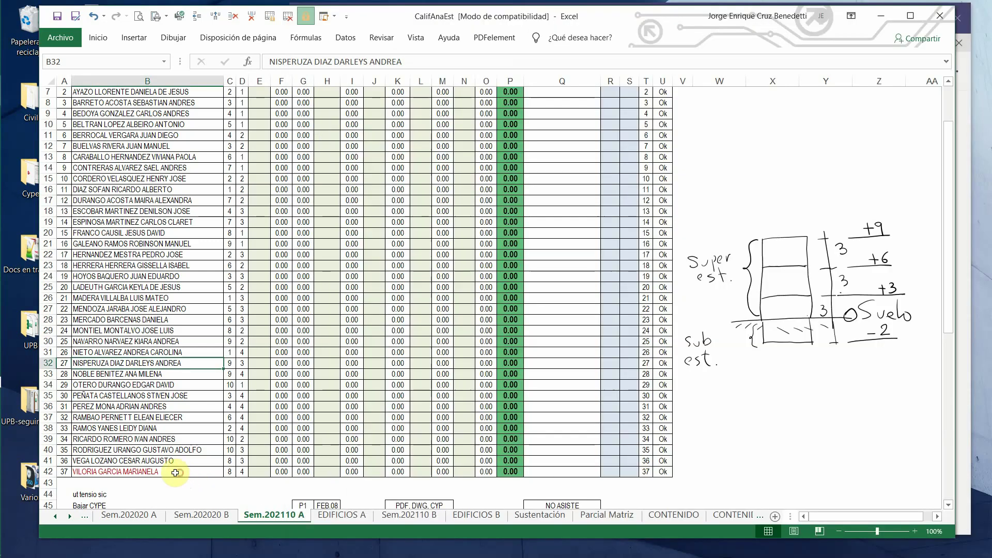
- Make the student name in B42 black and save the workbook
click(164, 471)
click(97, 39)
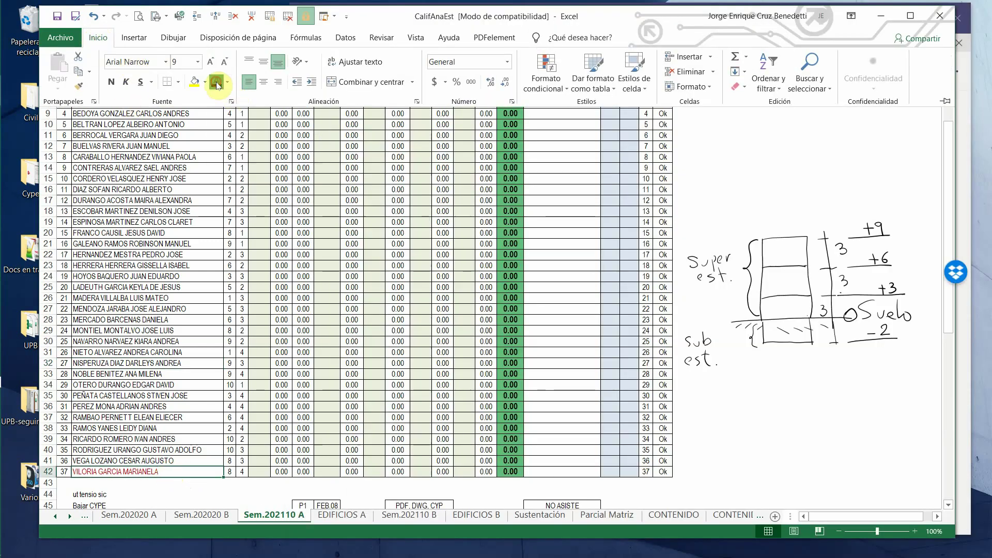
click(216, 83)
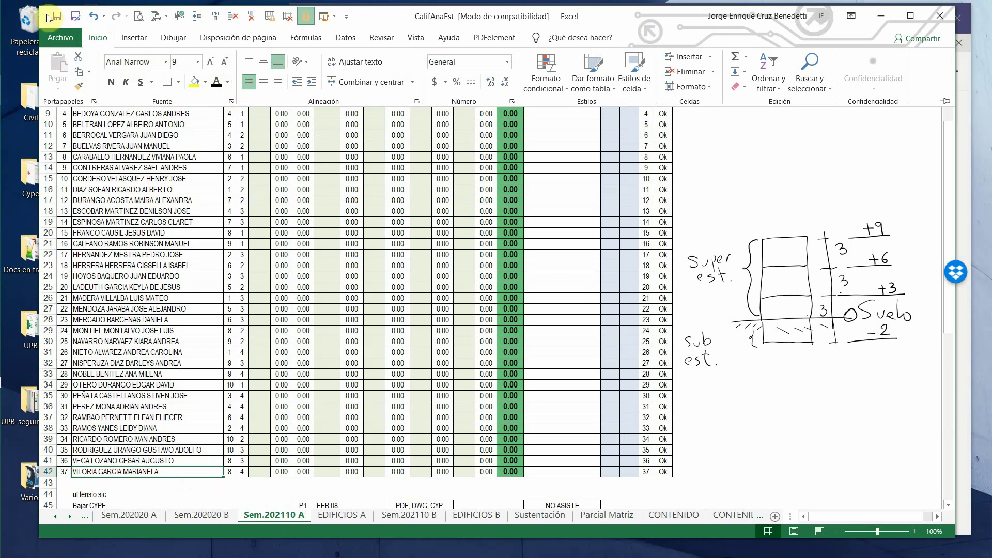
click(57, 16)
scroll(506, 290, up, 2)
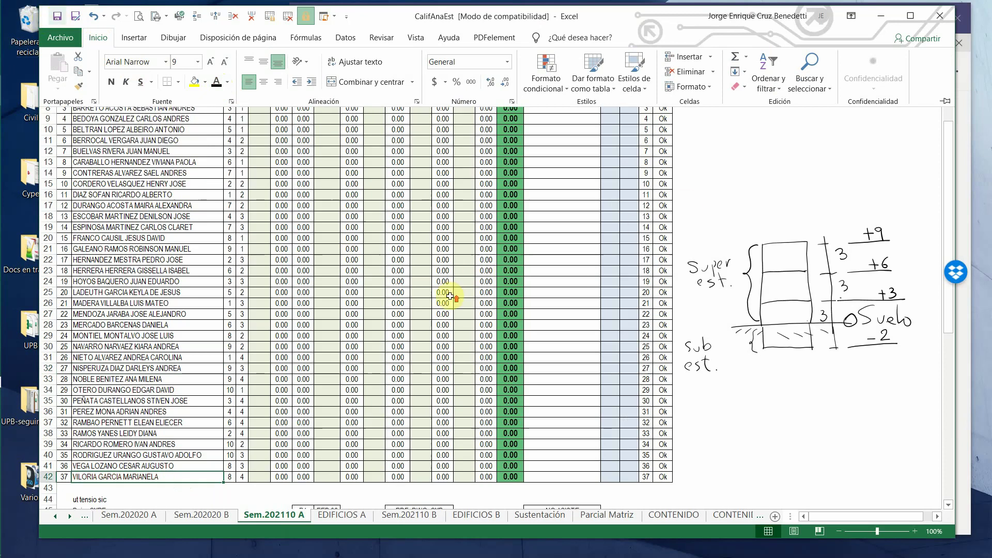
- Minimise Excel and restore the ETABS 202110A model window
click(880, 19)
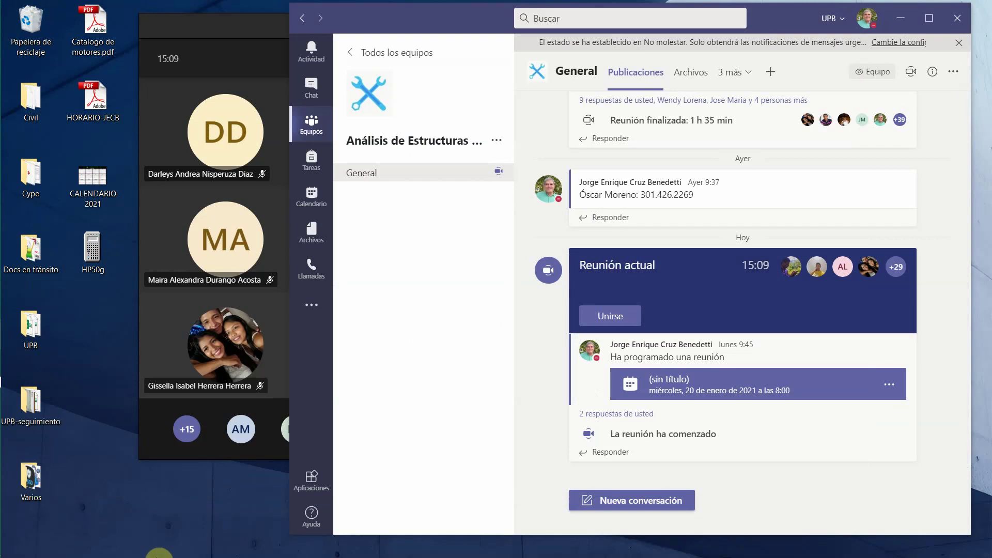
mouse_move(3, 522)
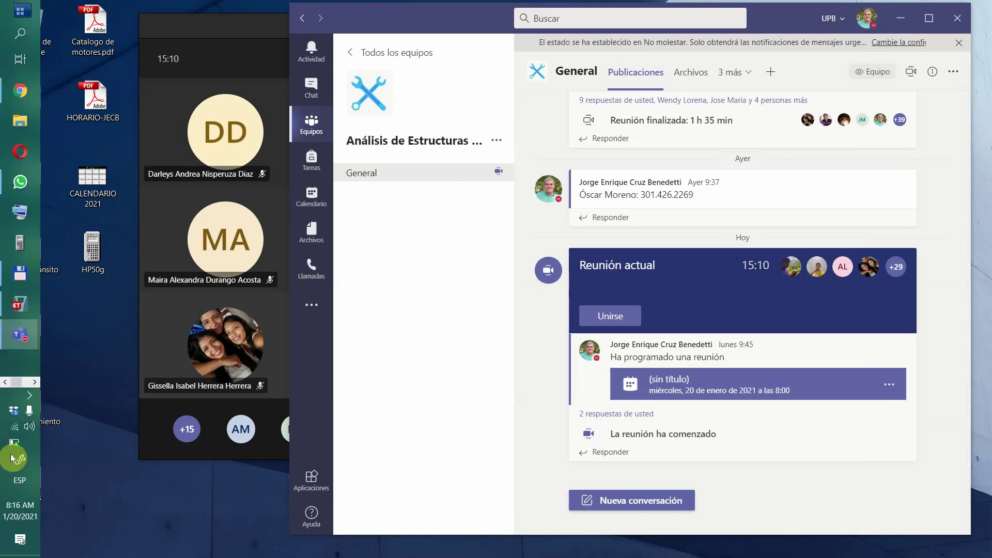
click(25, 301)
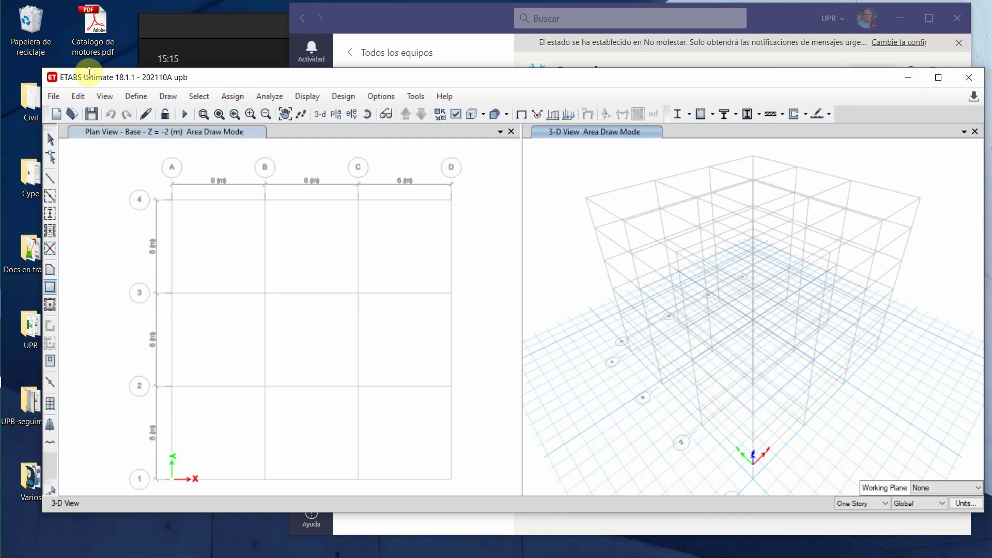
- Stretch ETABS to full screen and enable 'all' and grid-intersection snapping, with the snap toolbar docked at the top
drag(89, 72, 98, 7)
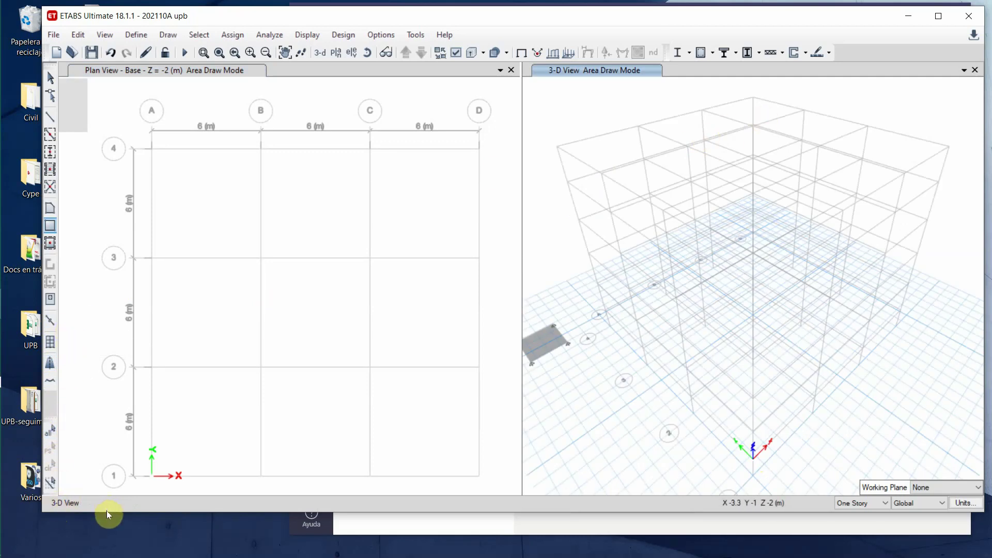
drag(126, 513, 125, 534)
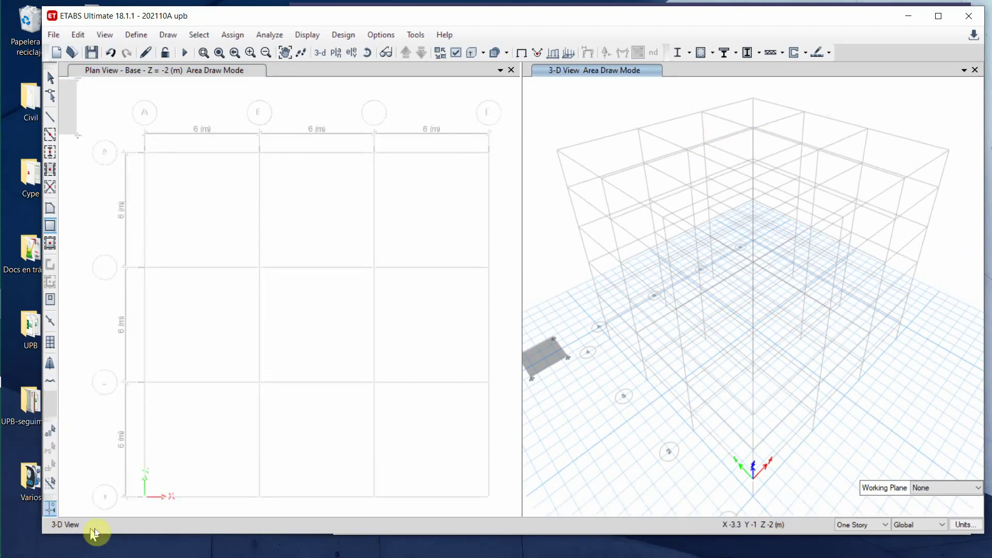
click(50, 431)
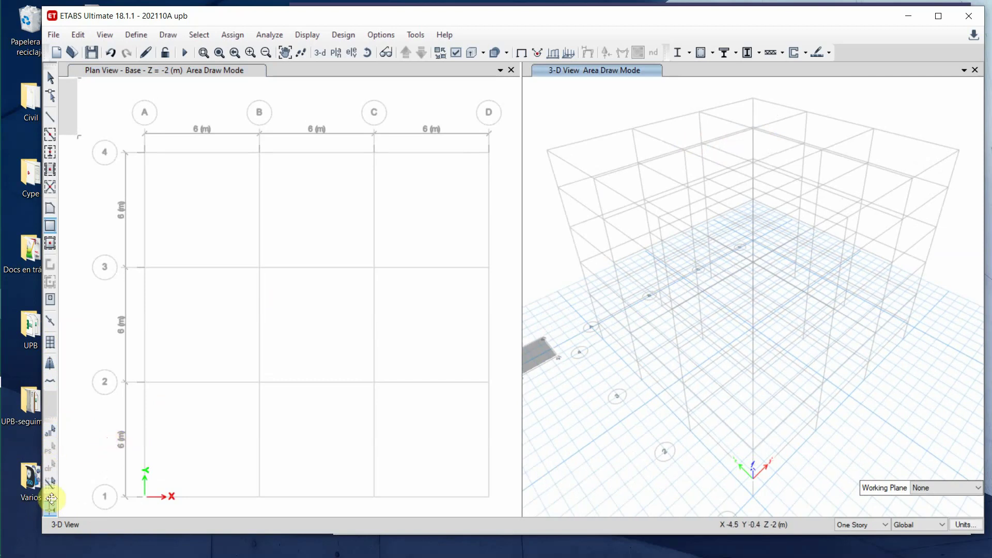
drag(51, 498, 833, 54)
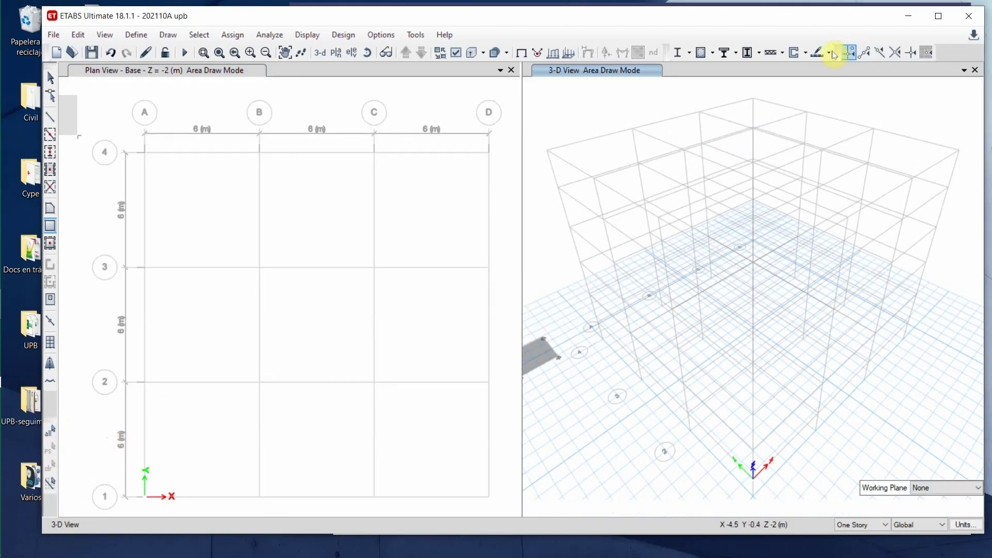
click(894, 52)
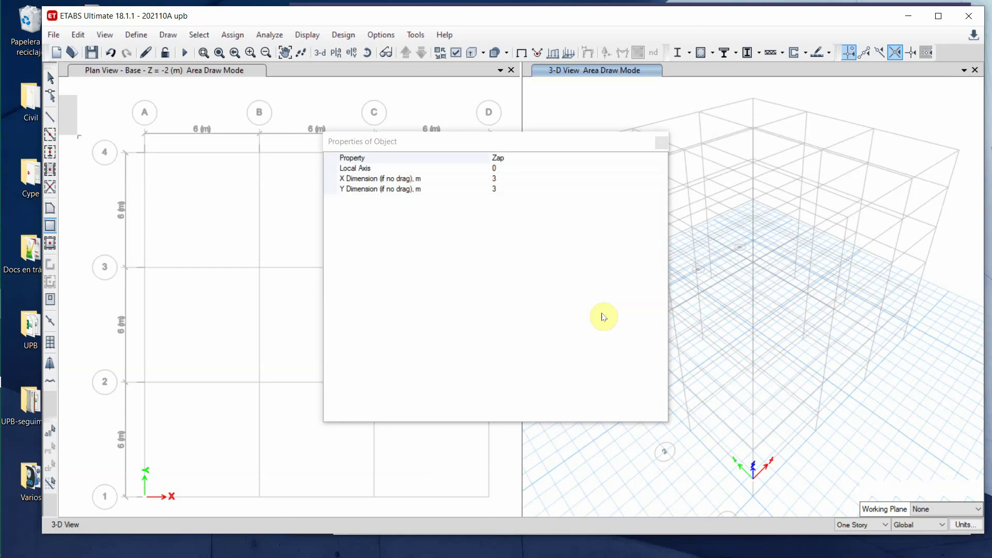
- Close the Zap area Properties of Object box
click(661, 143)
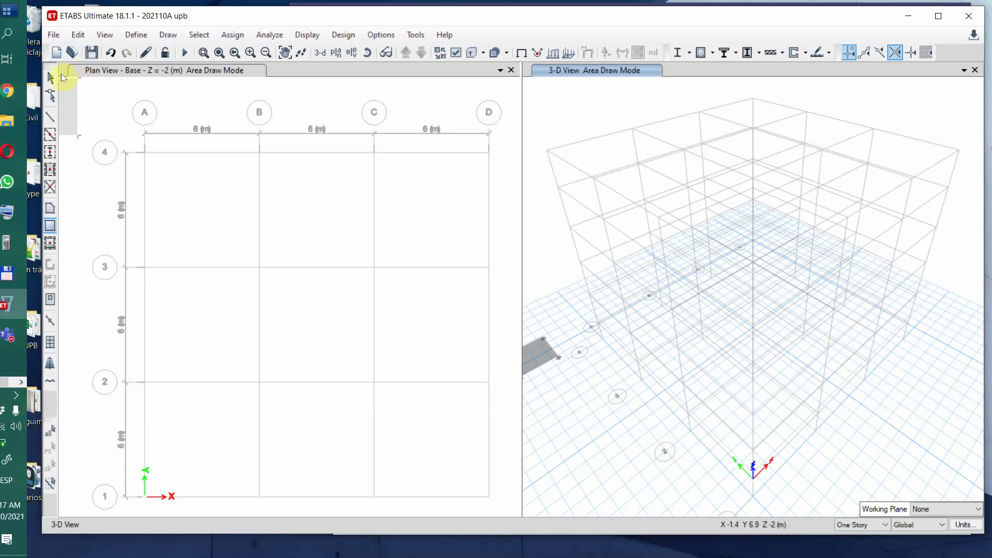
- Leave area drawing and select the stray grey footing outside the grid in the 3-D view
click(51, 75)
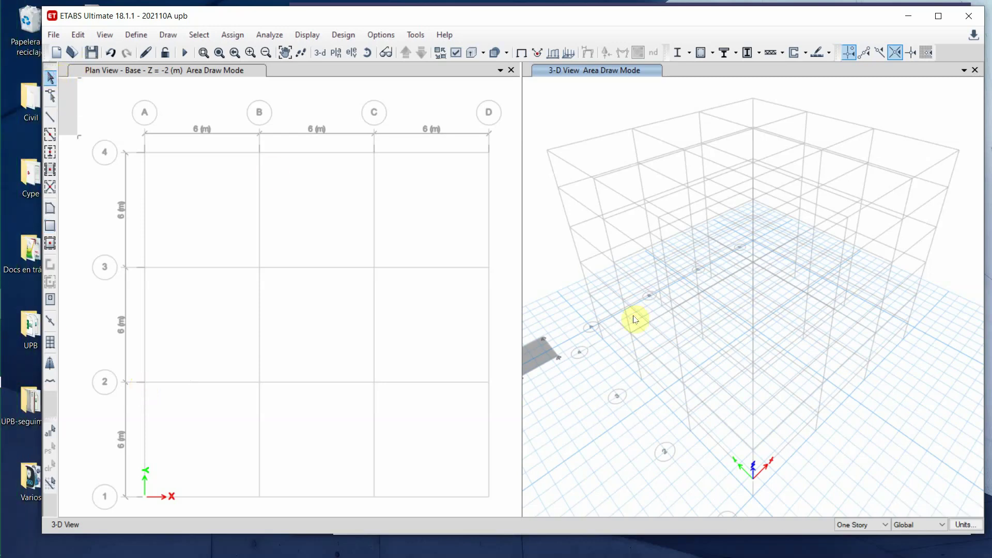
click(546, 353)
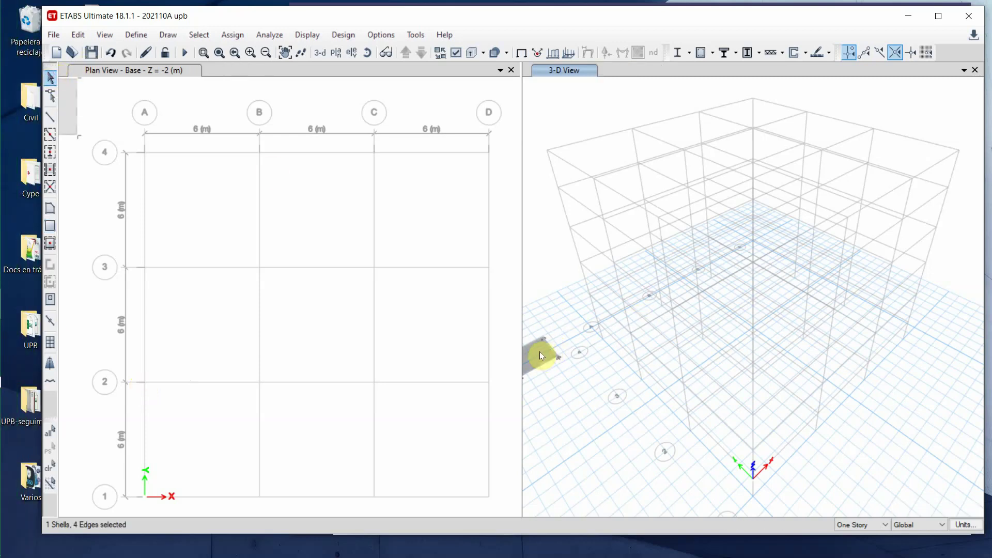
click(539, 356)
click(570, 330)
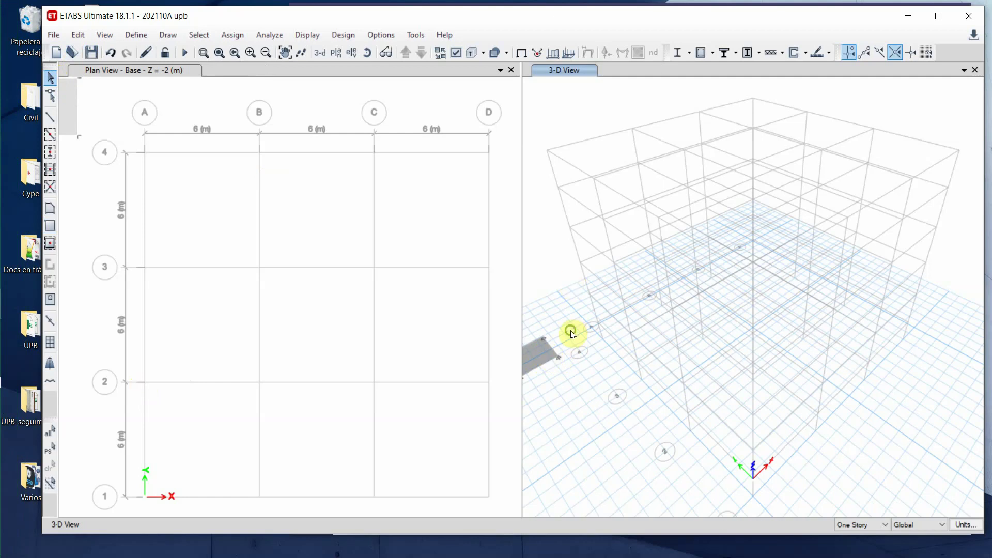
middle_drag(570, 331, 631, 332)
click(594, 349)
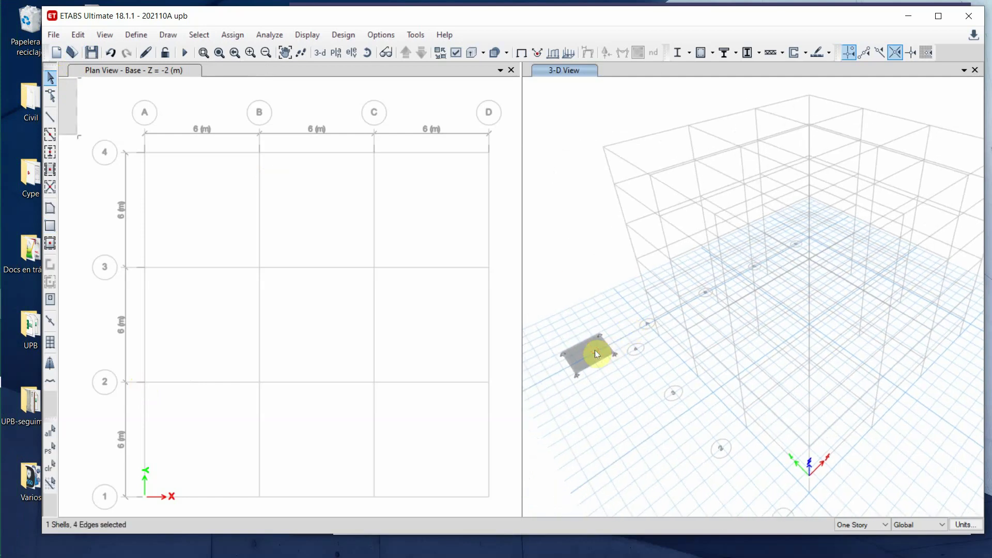
click(595, 353)
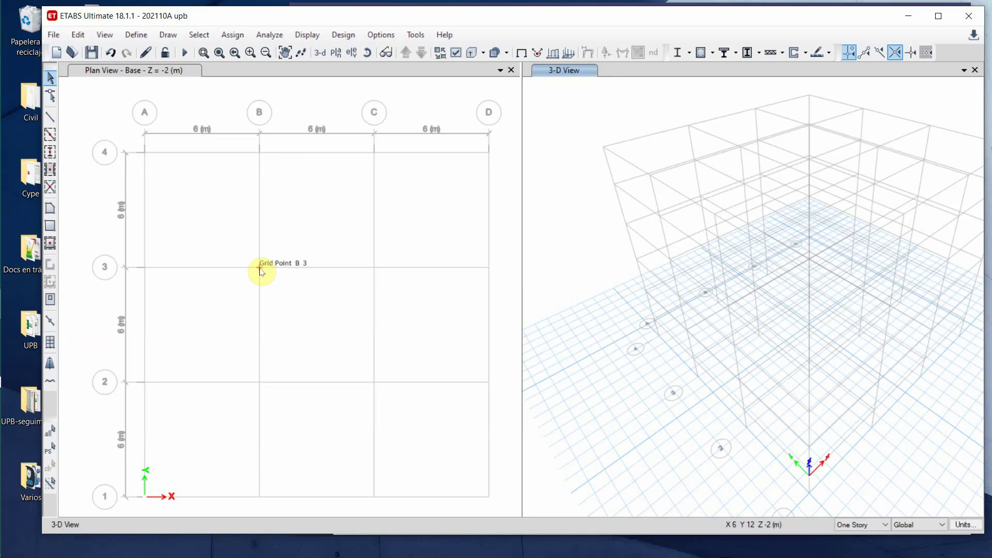
- With the Base plan active, draw a 3 x 3 m Zap rectangular footing centred on B3
click(49, 226)
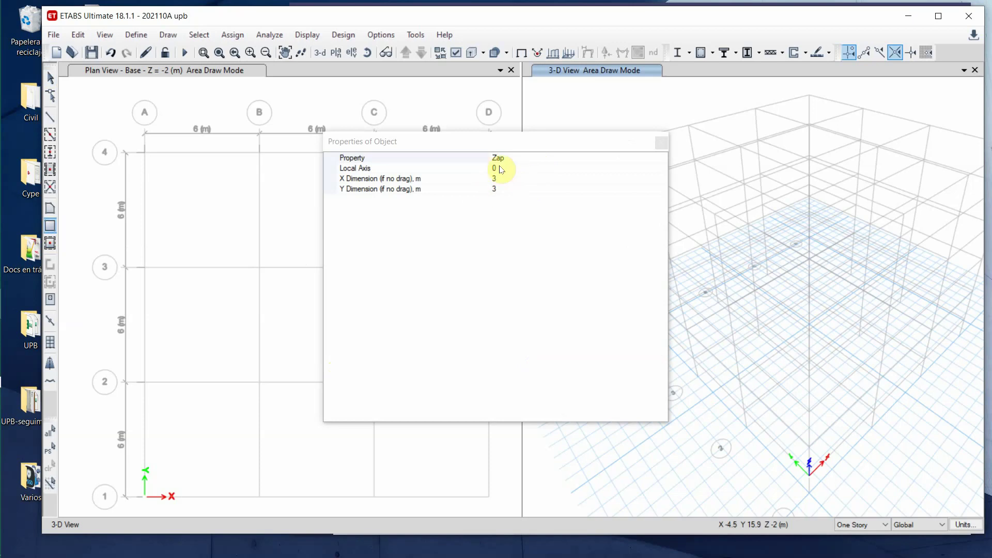
click(50, 78)
click(87, 111)
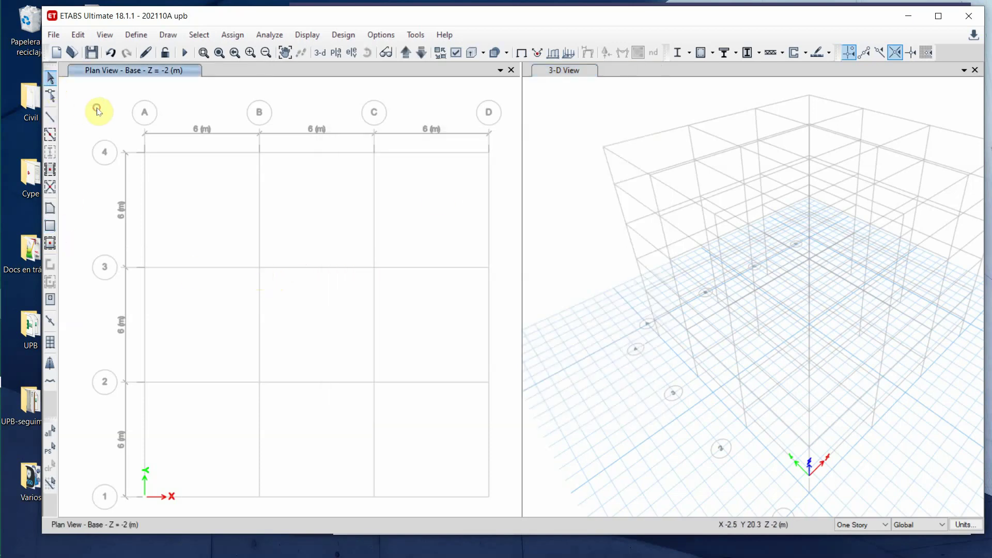
click(50, 225)
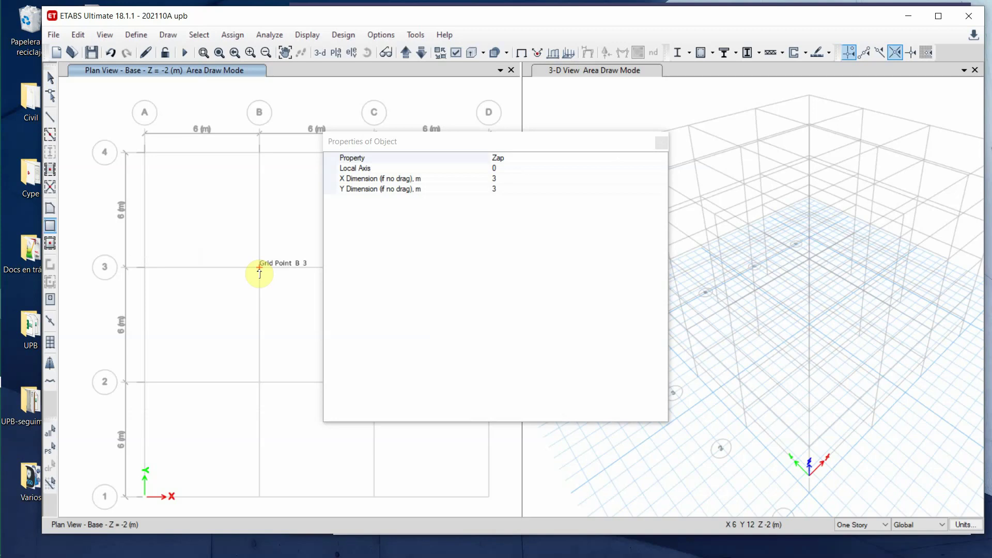
click(259, 267)
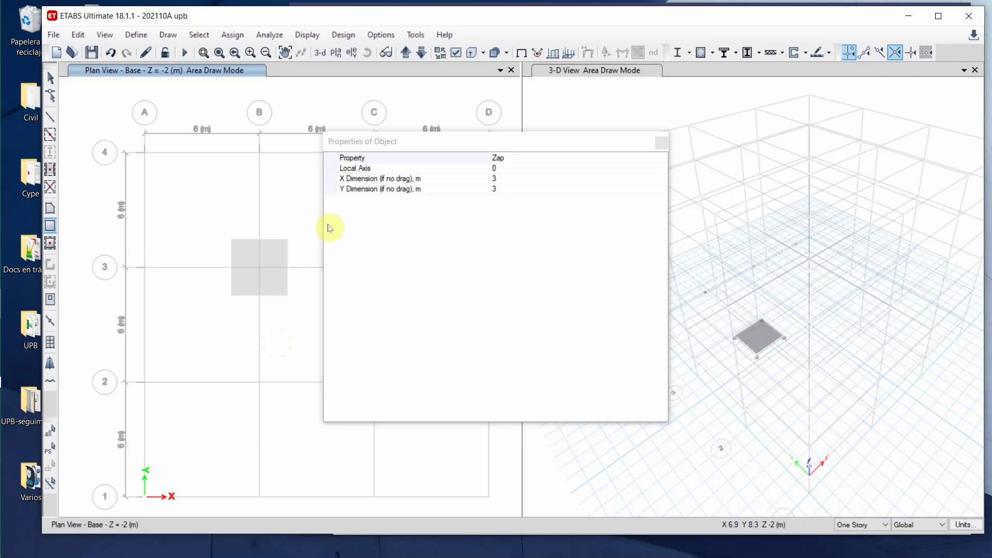
- Place 3 x 3 m Zap footings at A-2, B-2, A-3 and B-4, then stop drawing
drag(558, 143, 706, 128)
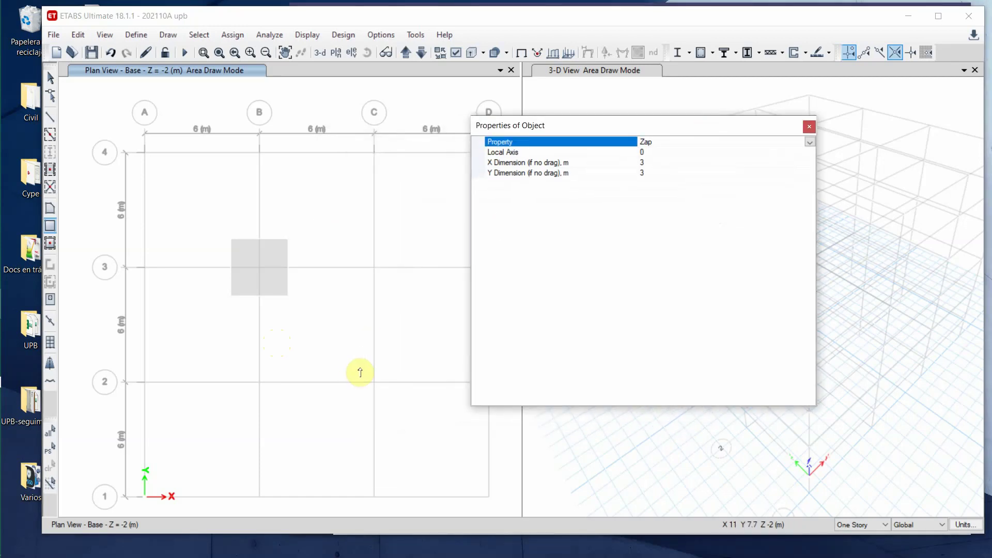
click(145, 382)
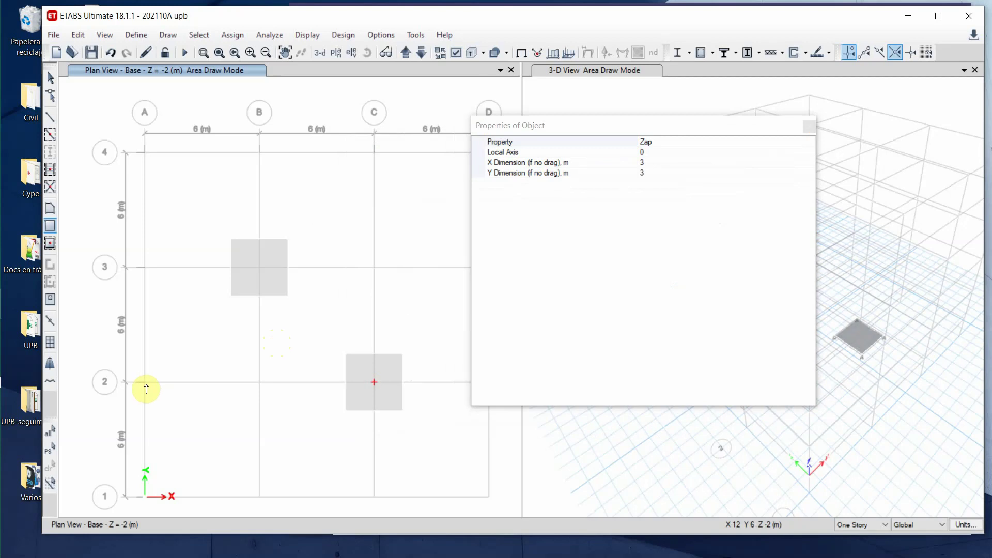
click(259, 382)
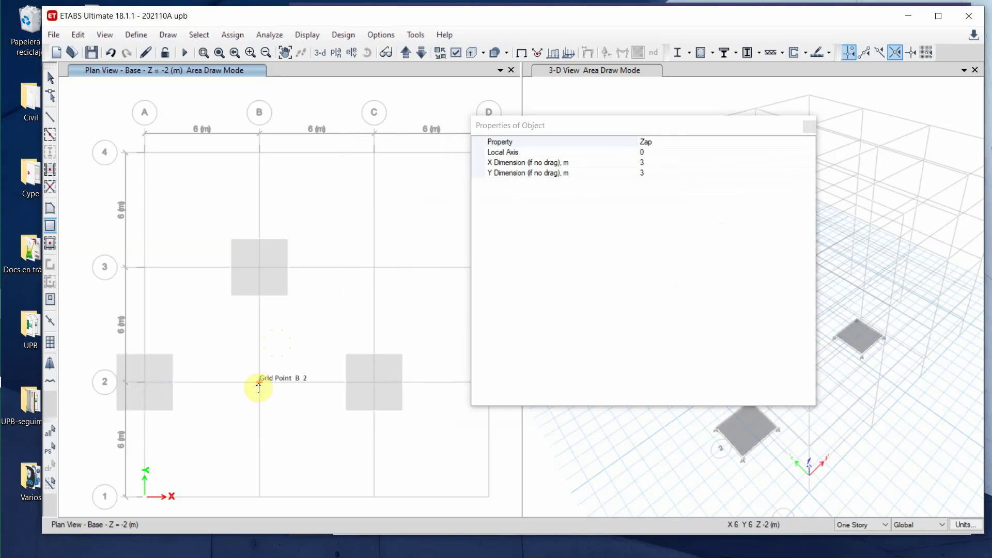
click(144, 267)
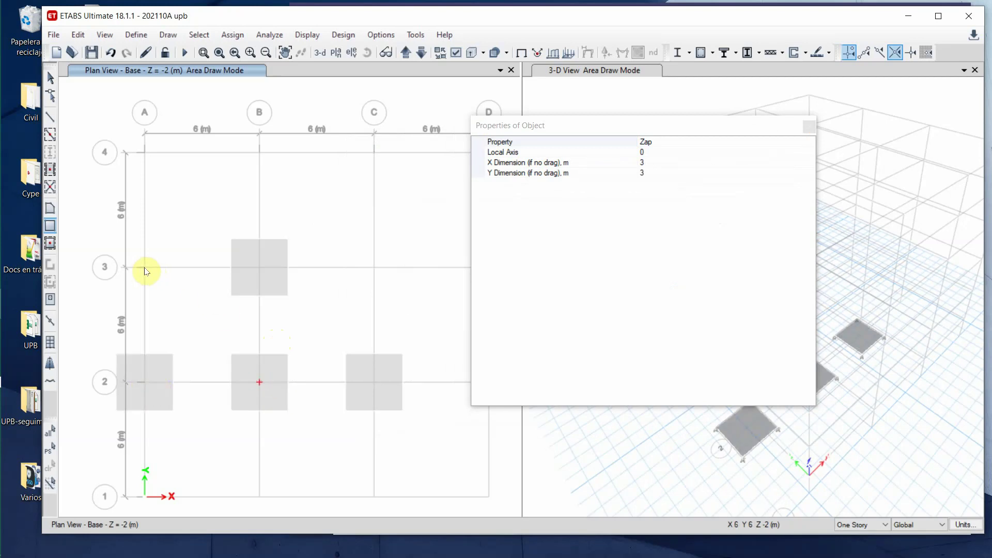
click(259, 155)
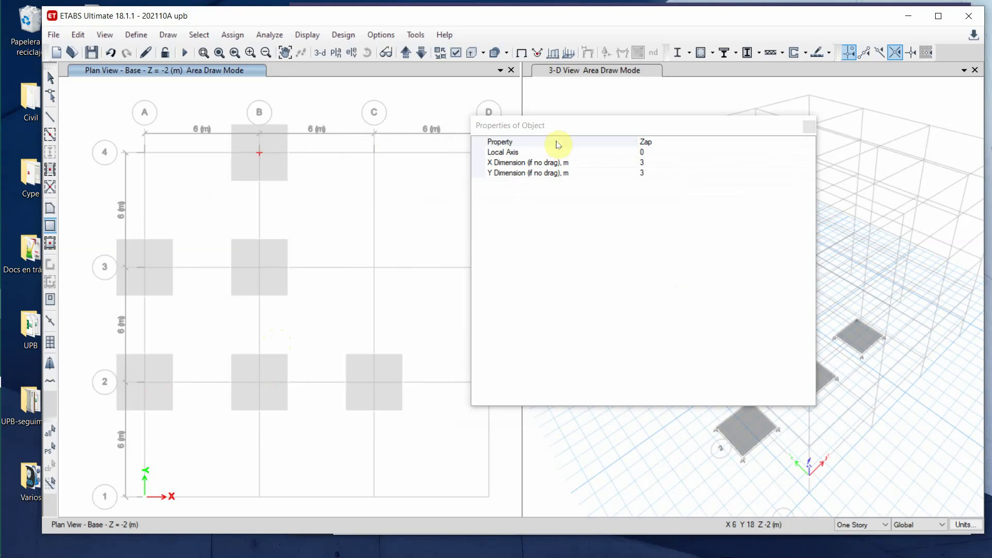
drag(715, 126, 320, 132)
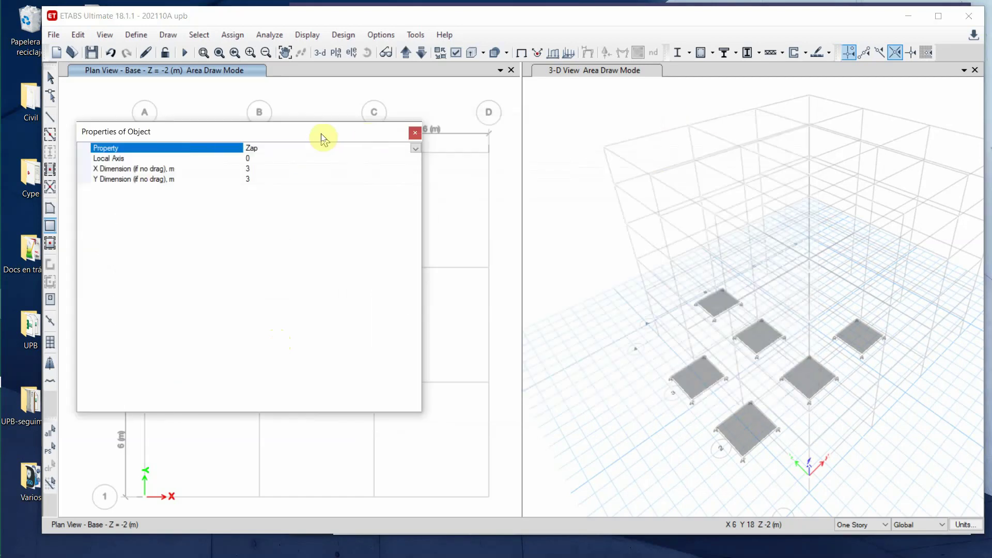
click(50, 78)
click(553, 114)
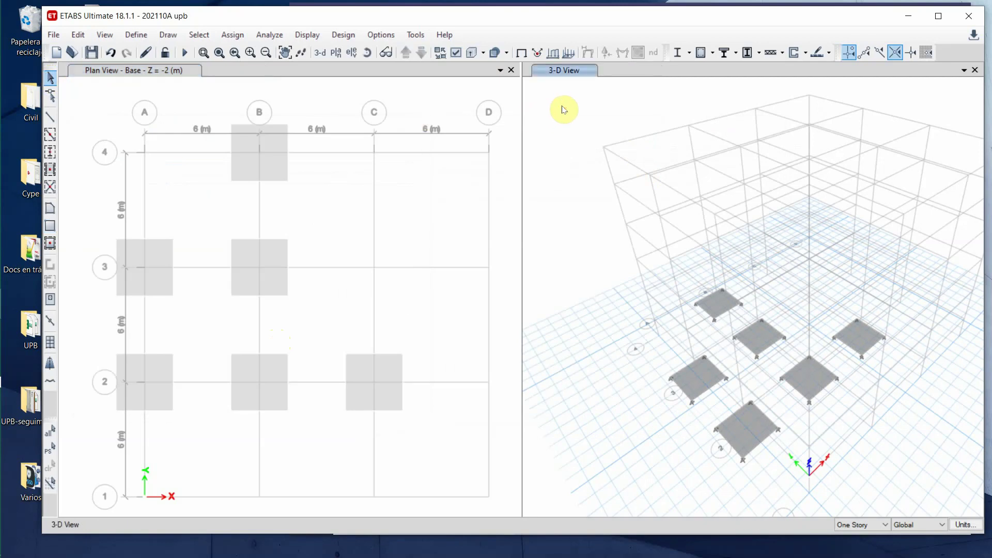
- Set the 3-D view's display options to colour objects by Section Properties and apply
click(457, 54)
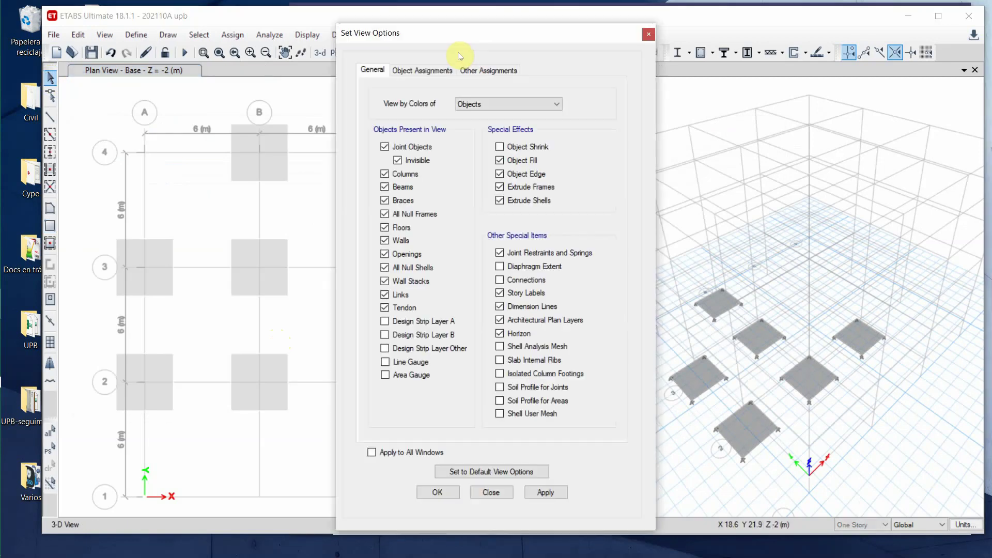
click(419, 73)
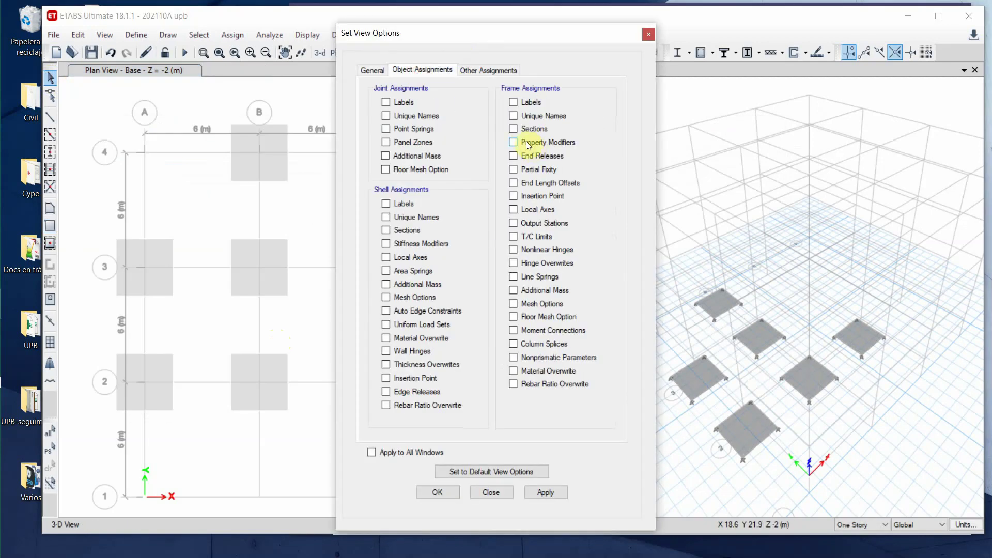
click(472, 69)
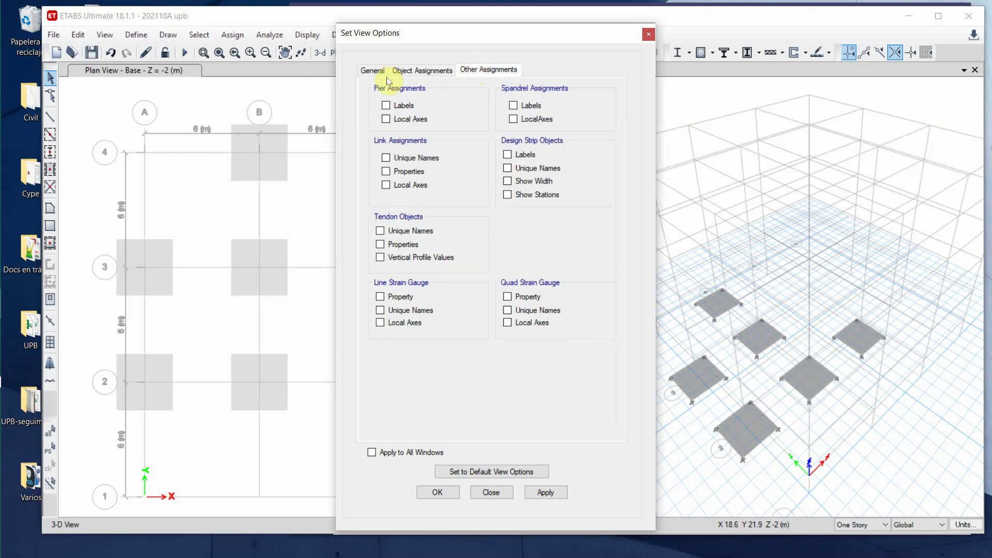
click(370, 70)
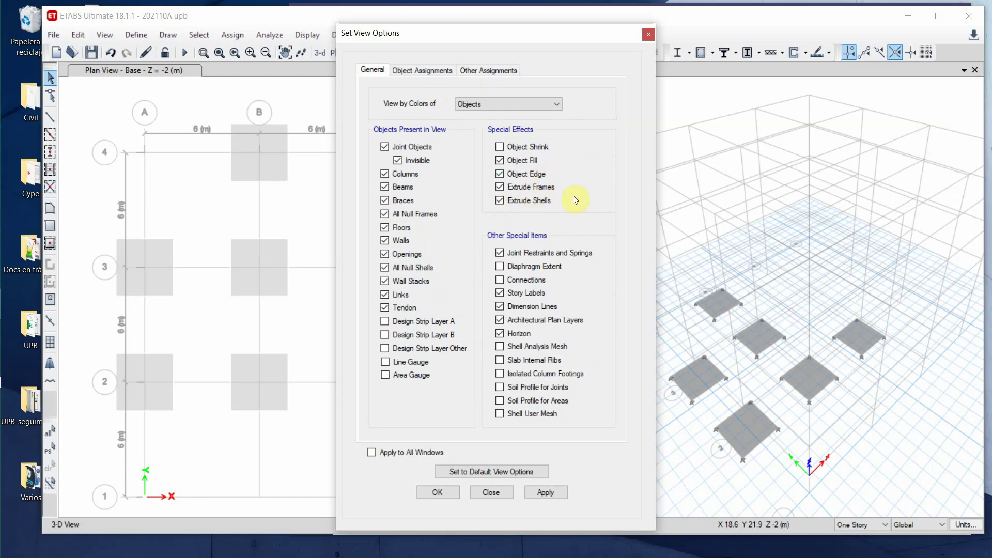
click(416, 70)
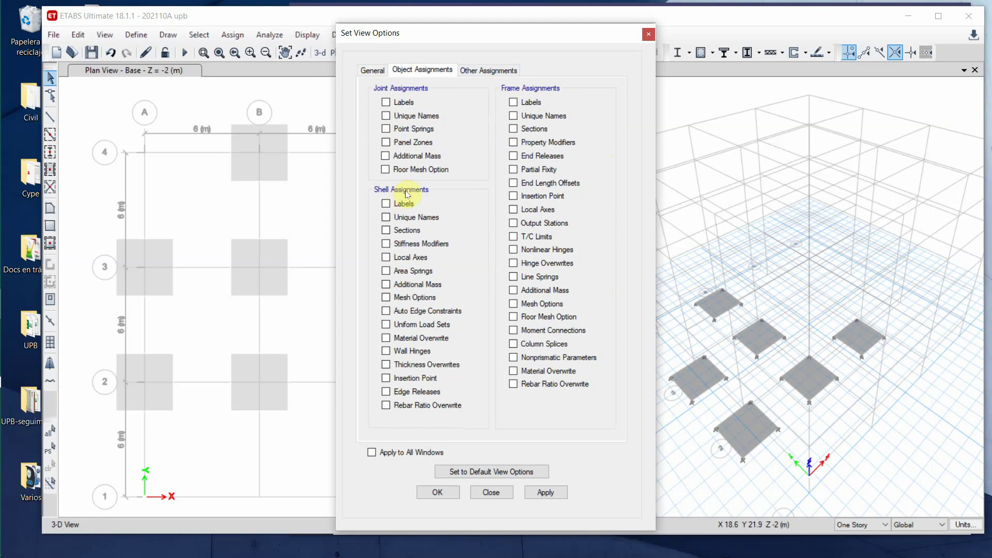
click(373, 70)
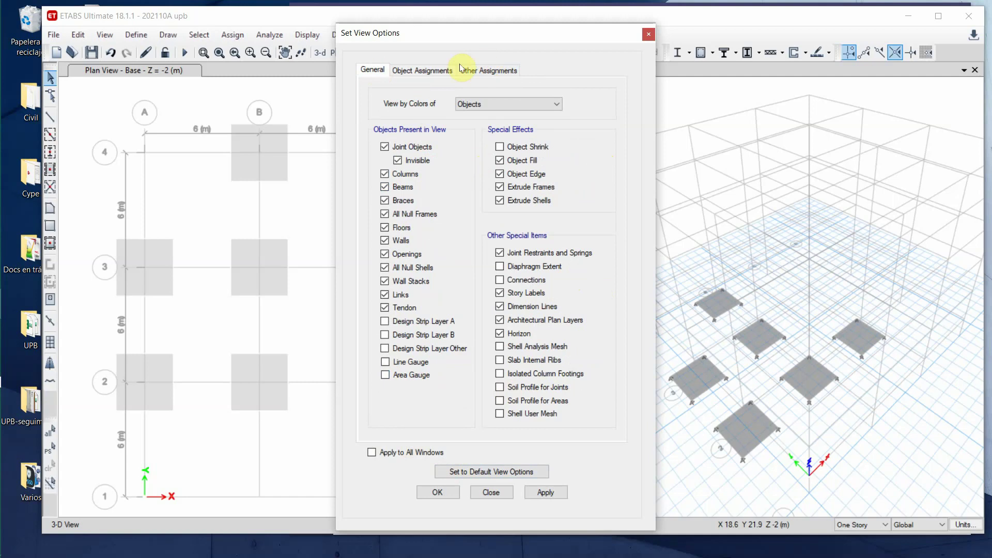
click(556, 102)
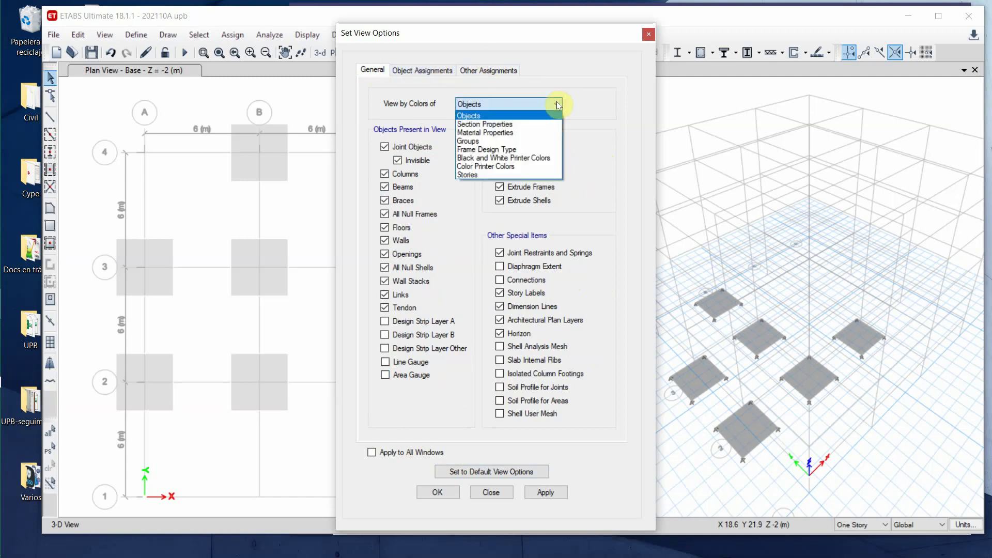
click(542, 125)
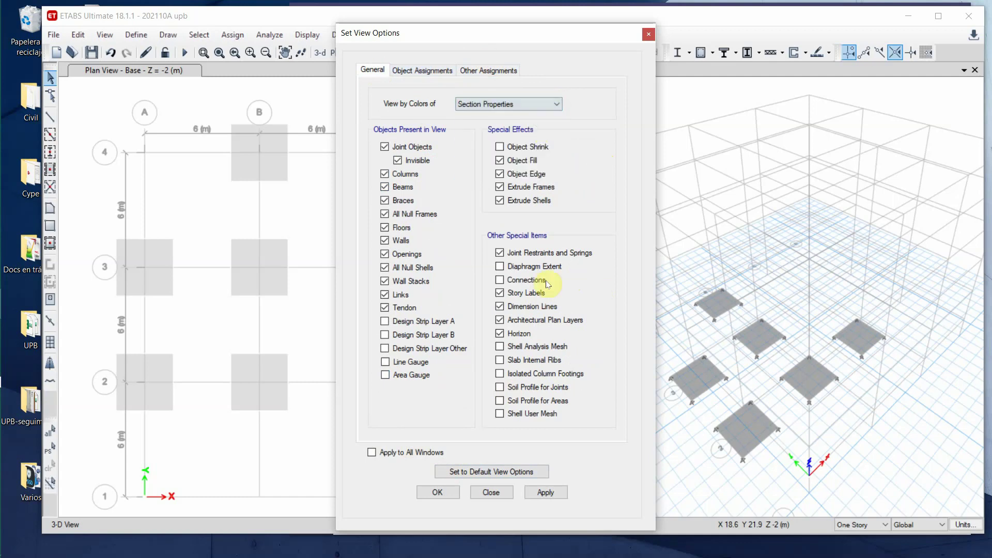
click(543, 494)
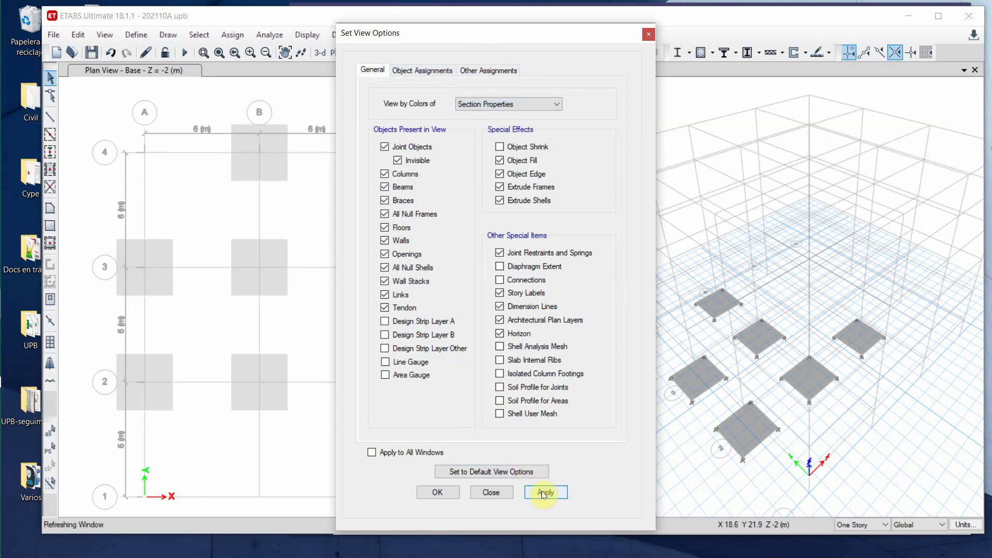
click(488, 493)
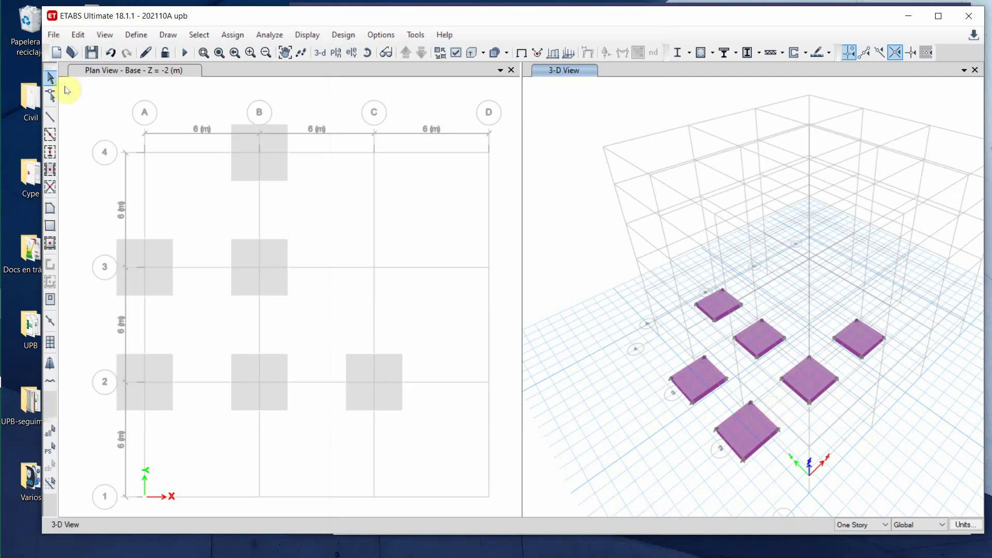
- Place Zap footings at grid points C4, C3, D3, A4 and D4
click(59, 225)
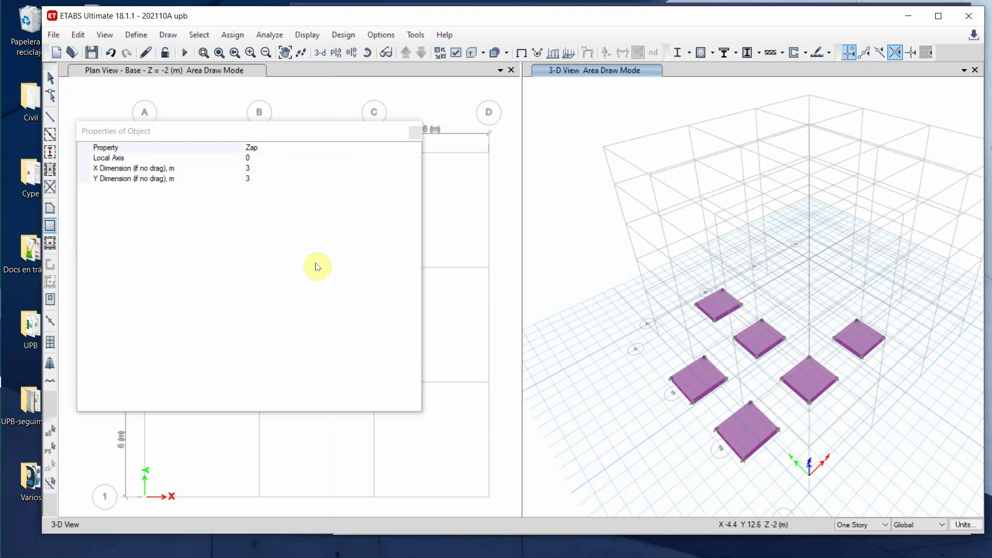
drag(297, 135, 745, 130)
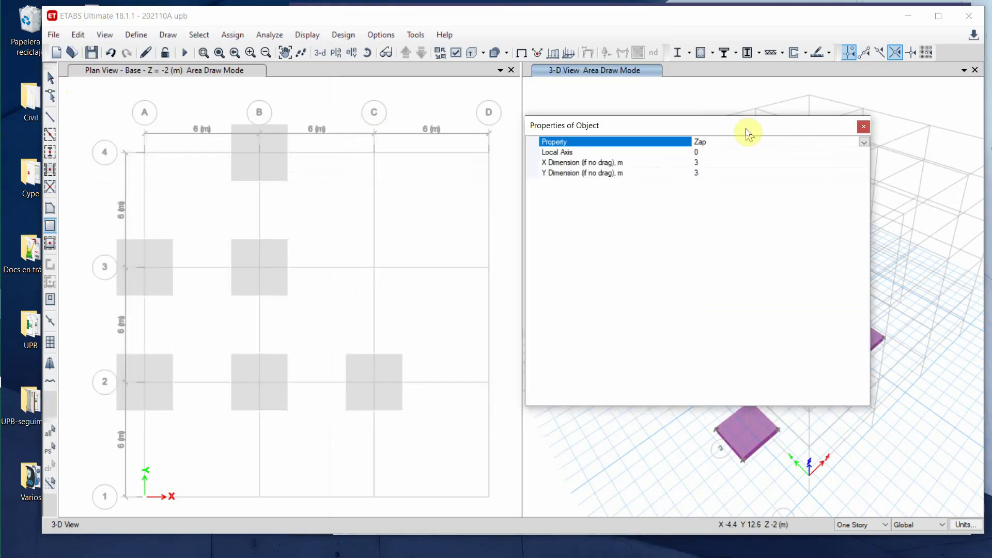
click(381, 166)
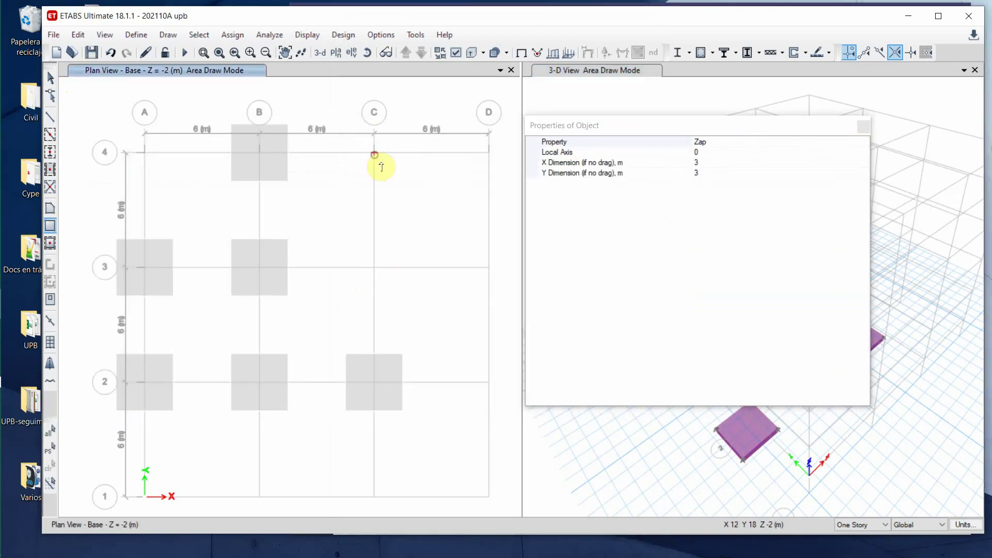
click(374, 267)
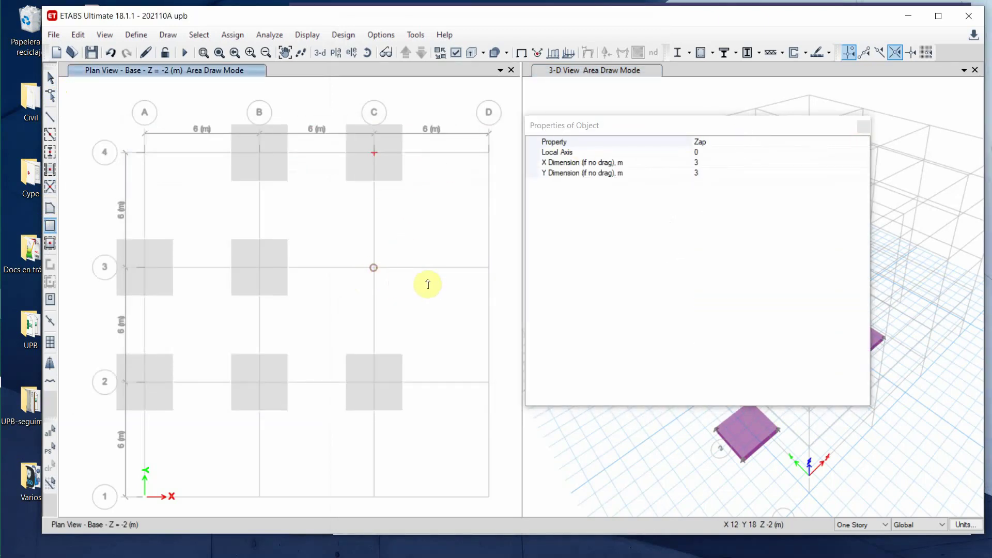
click(488, 268)
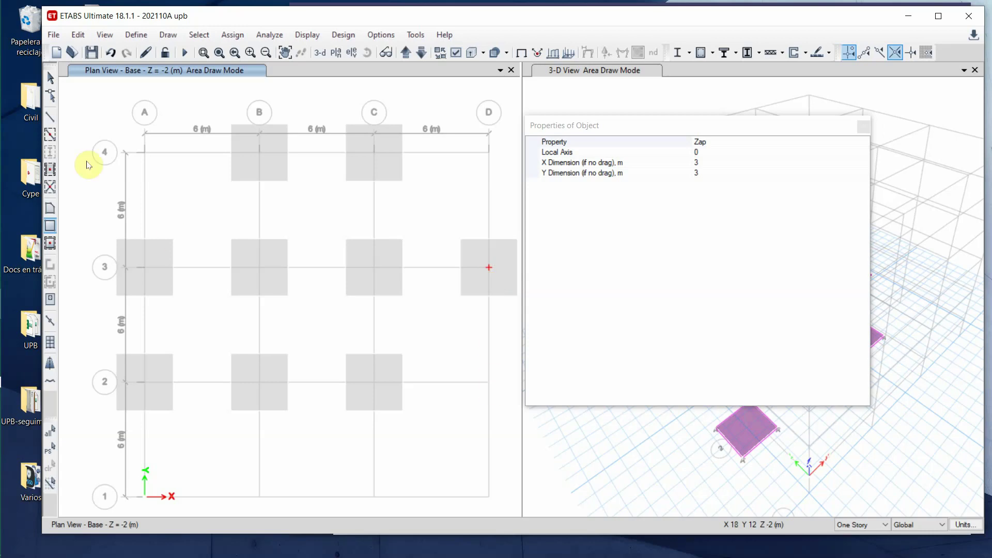
click(144, 155)
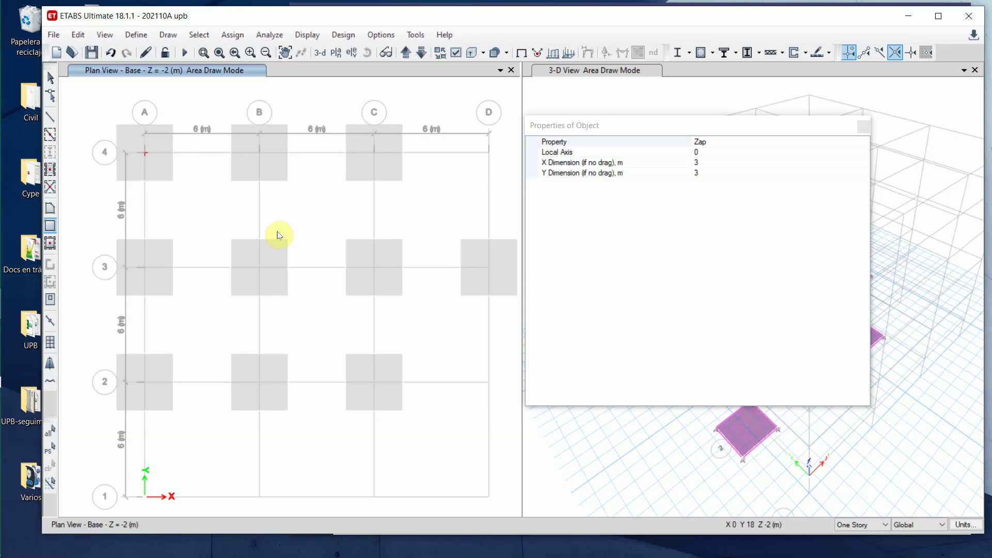
click(488, 154)
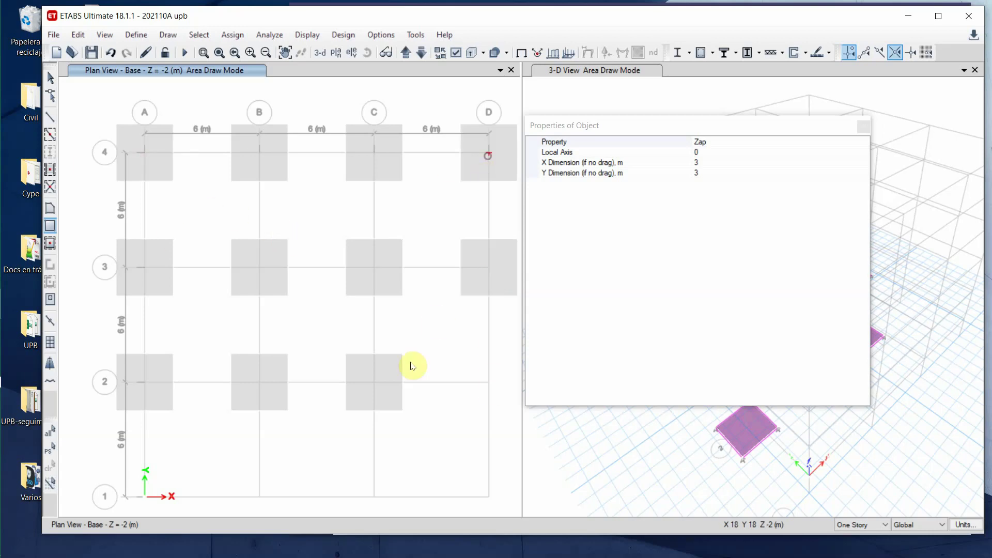
- Place the last Zap footings at A1, B1, C1, D1 and D2, then close the properties panel
click(145, 497)
click(259, 498)
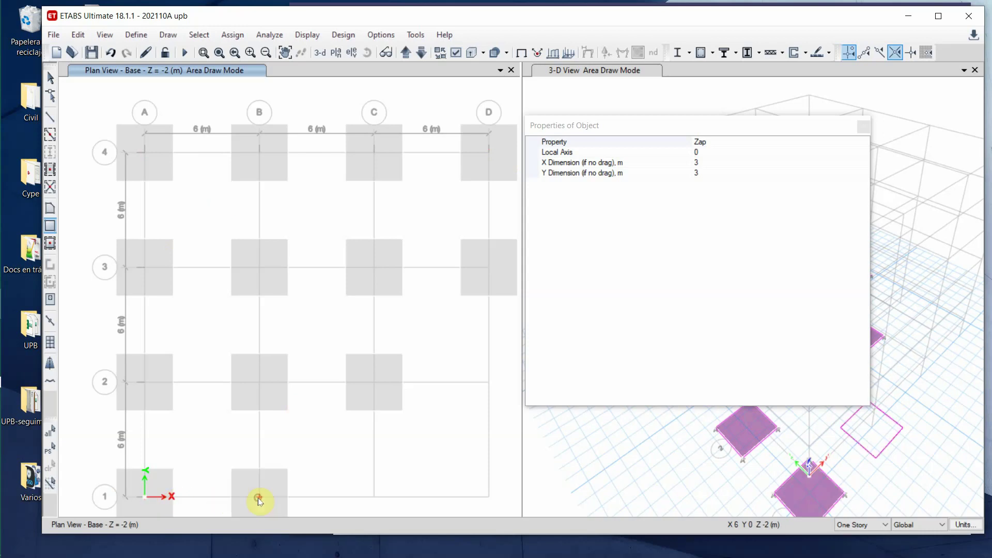
click(374, 498)
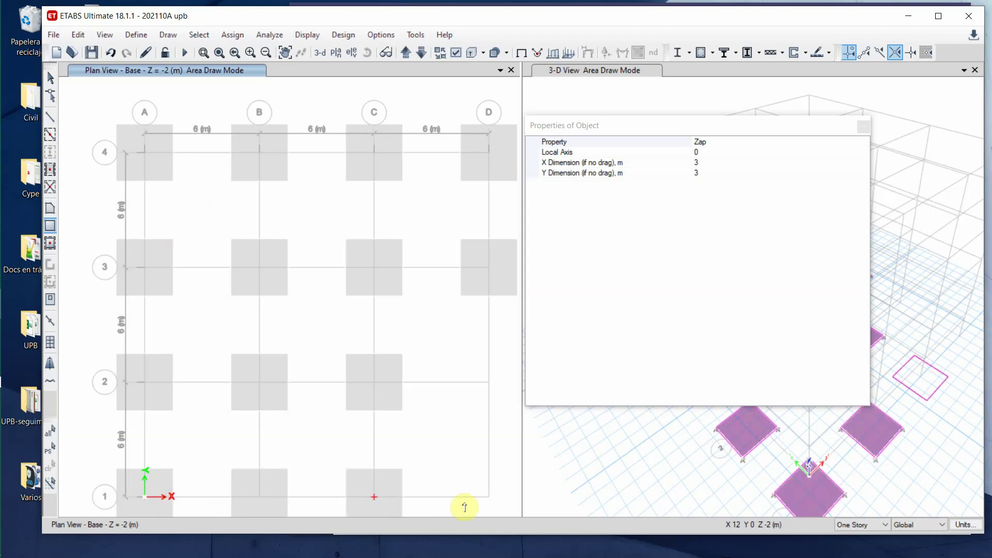
click(489, 497)
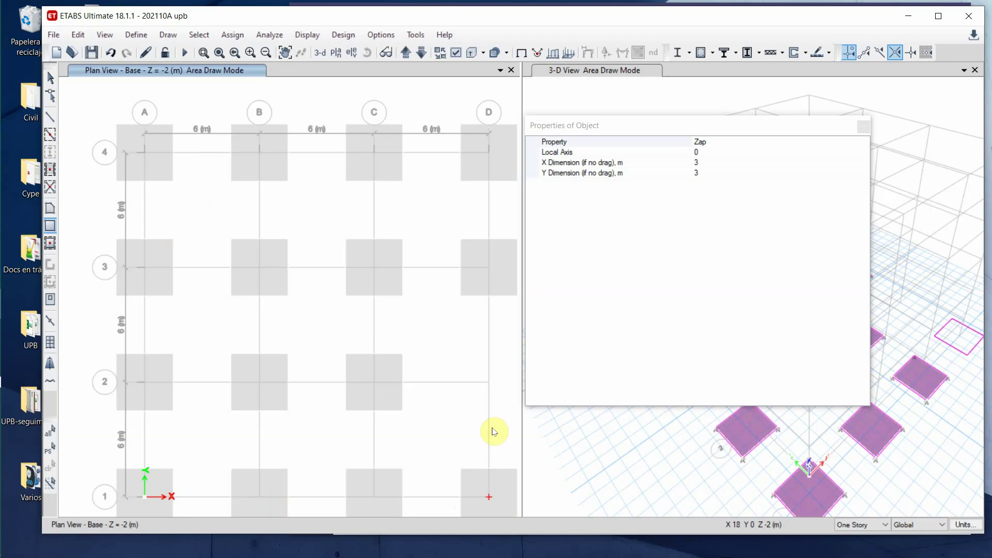
click(488, 388)
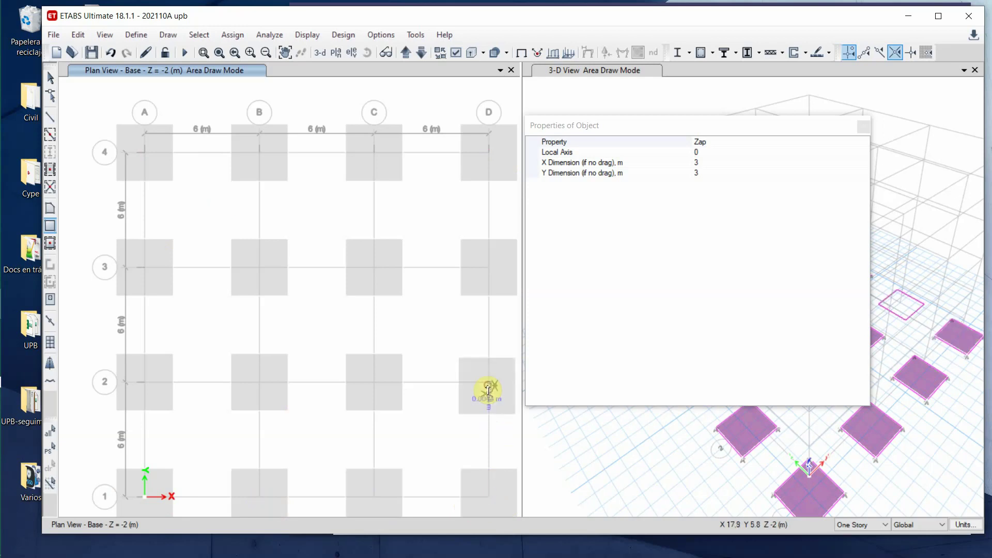
click(863, 127)
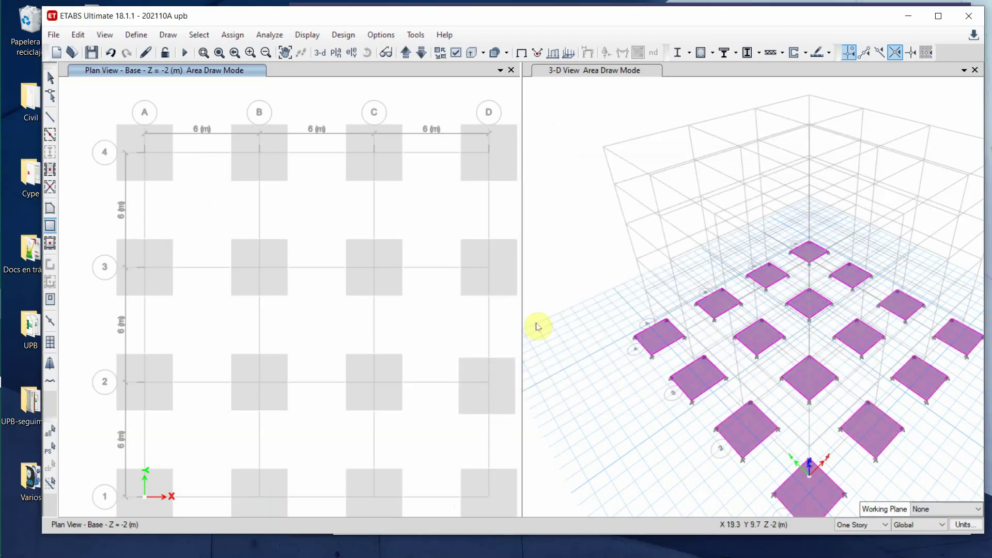
- Recenter the Base plan (Z = -2) showing all sixteen footings and leave area drawing mode
middle_drag(335, 361, 316, 340)
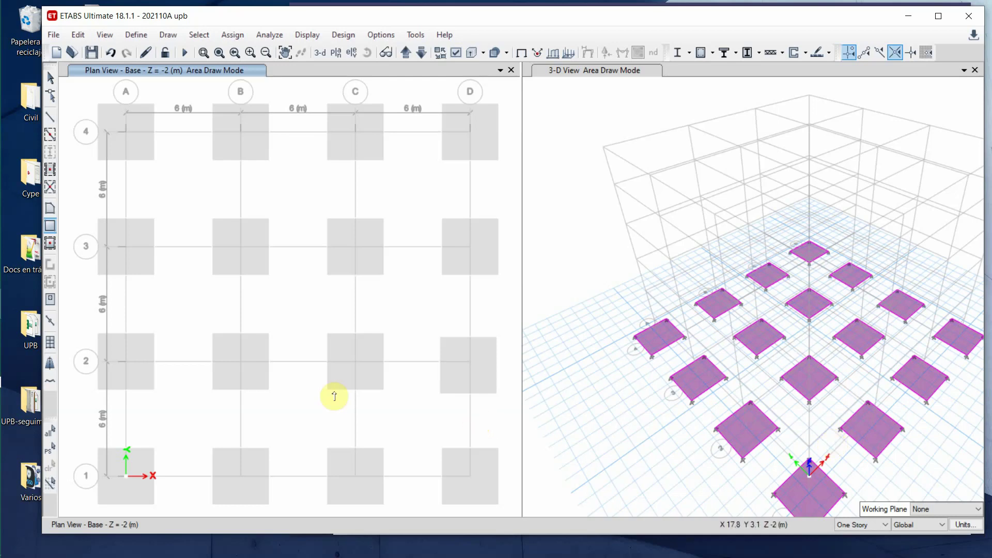
click(50, 79)
click(86, 99)
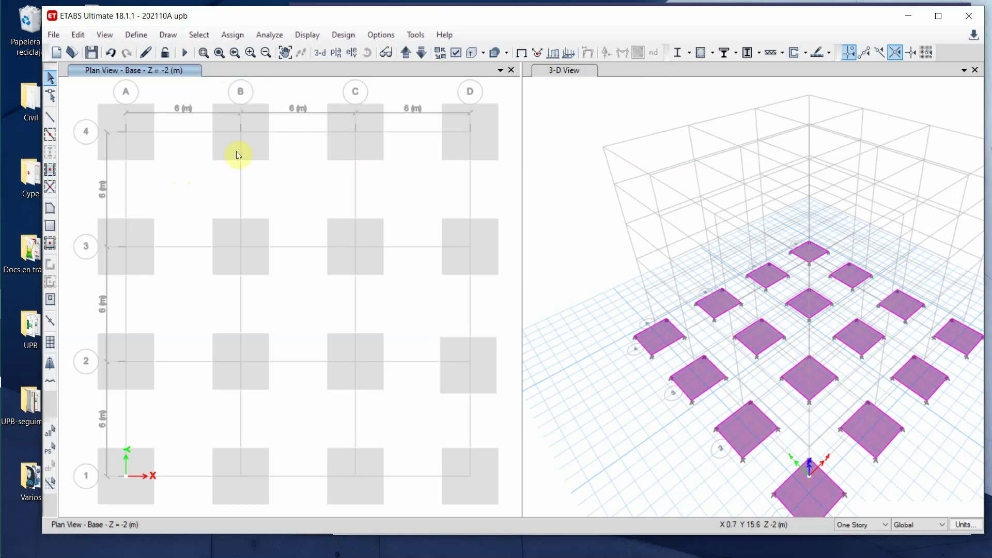
- Step the plan view up from Base to the empty Suelo level at Z = 0
click(406, 54)
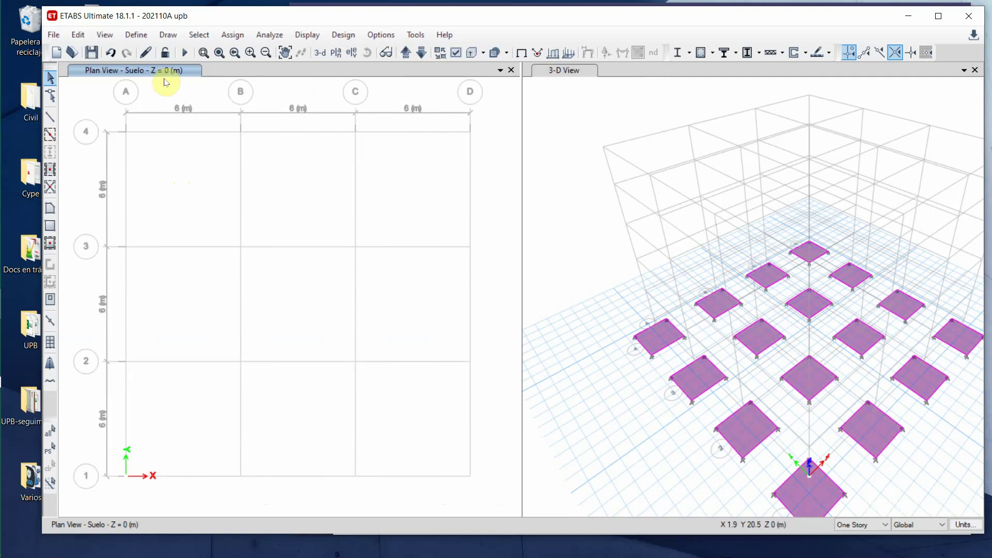
click(419, 54)
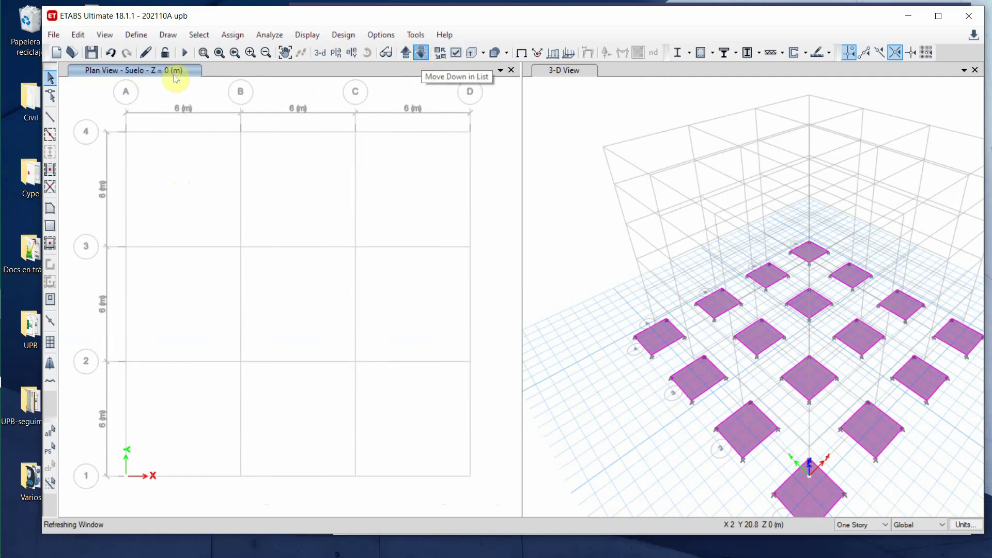
click(408, 54)
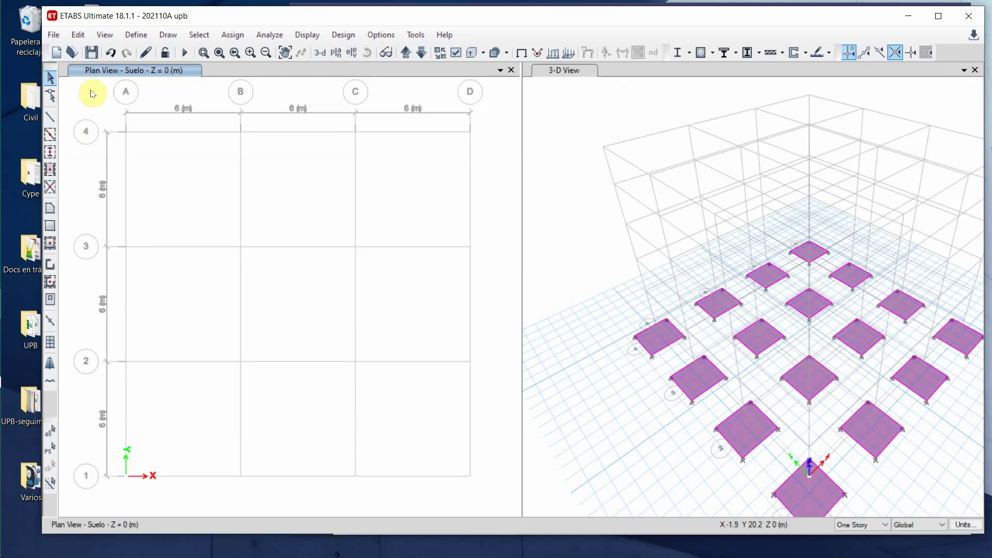
- Start Quick Draw Columns with C45X45 as the column section
click(50, 155)
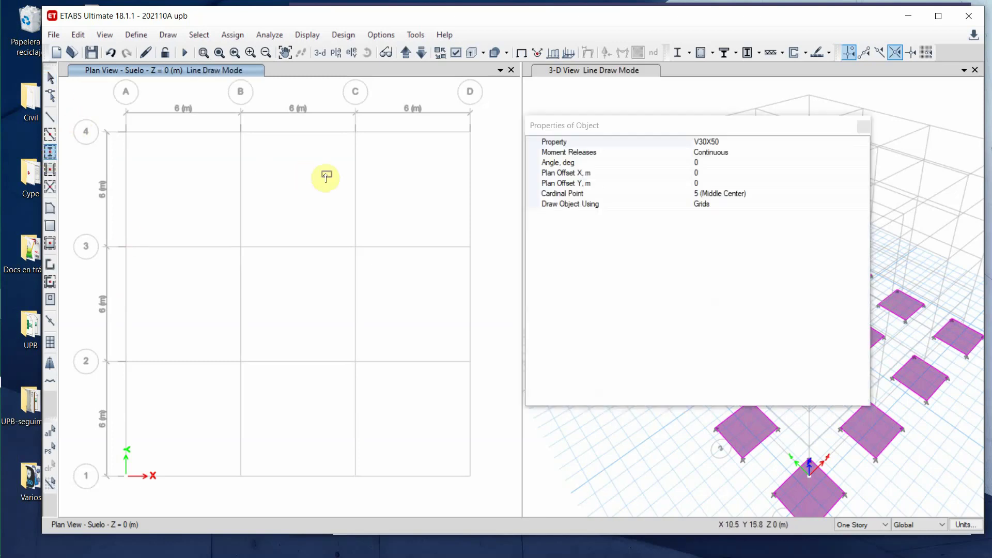
click(860, 143)
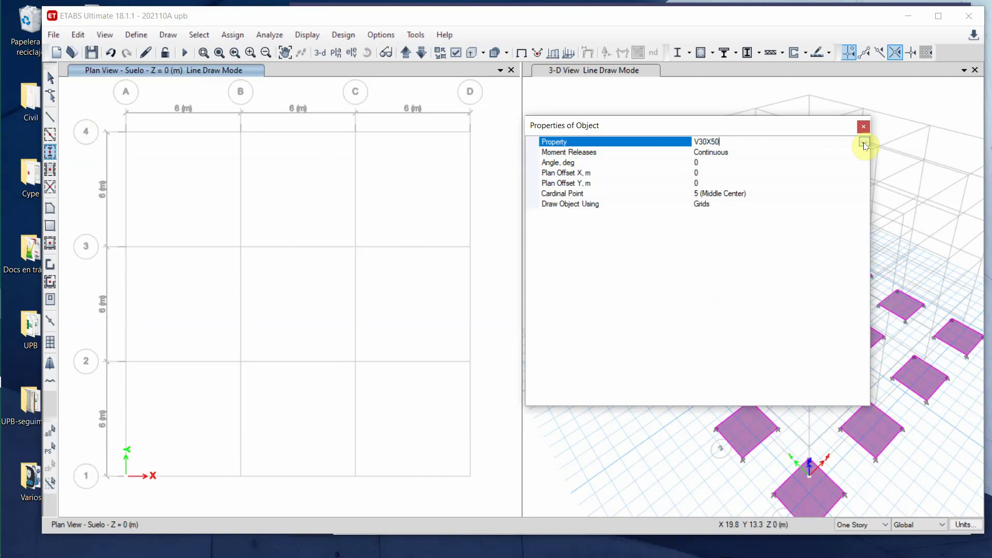
click(863, 142)
click(729, 153)
- Place C45X45 columns at grid points B2, C2, C1, B1 and A1
click(241, 362)
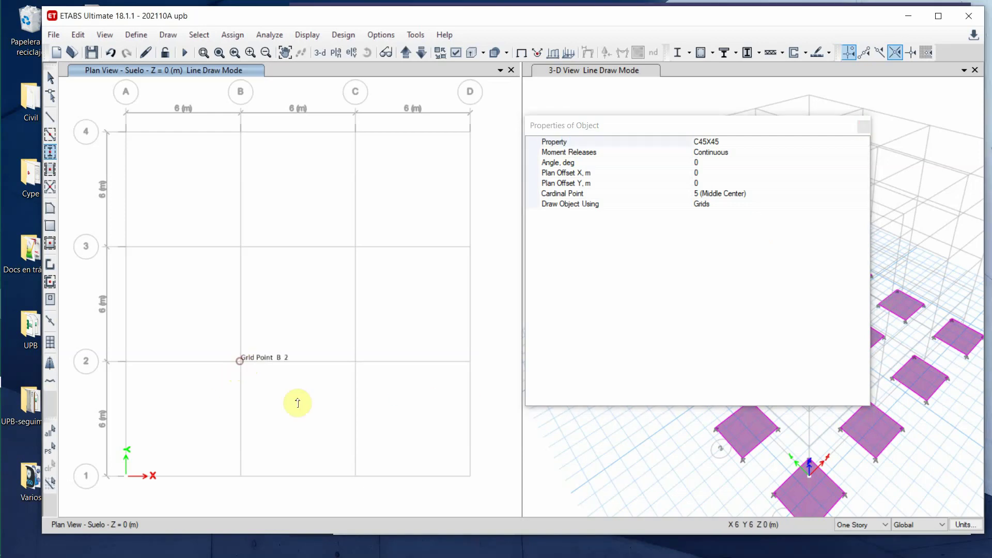
click(356, 362)
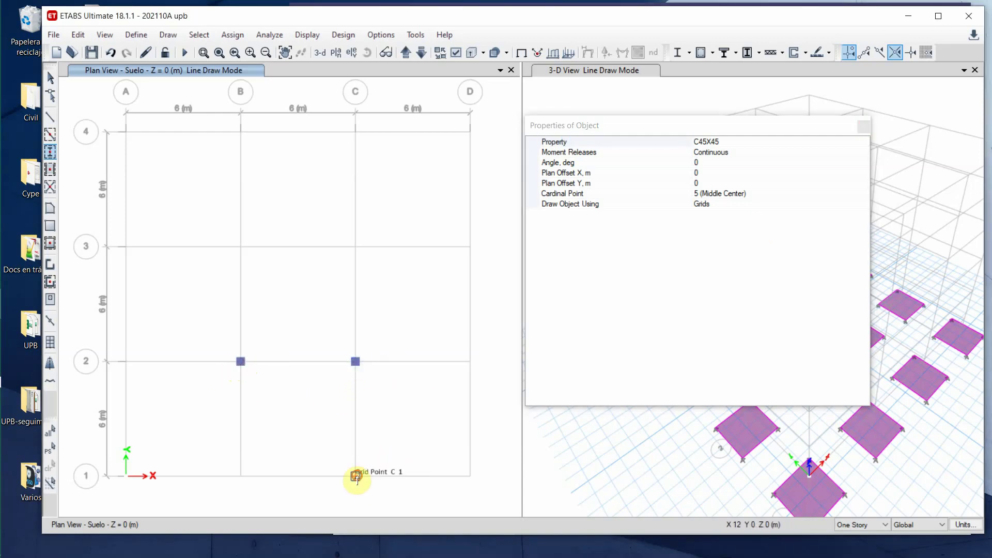
click(356, 476)
click(240, 475)
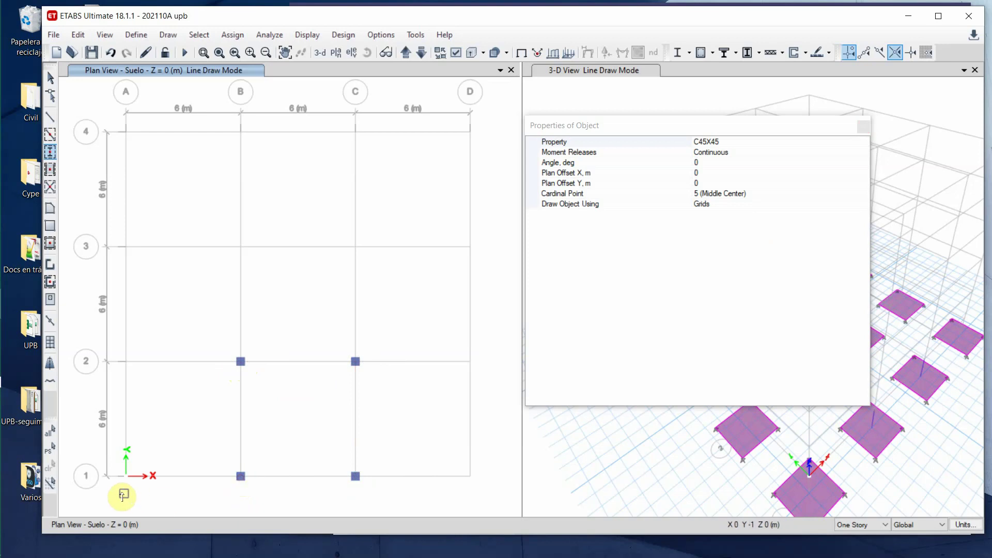
click(126, 476)
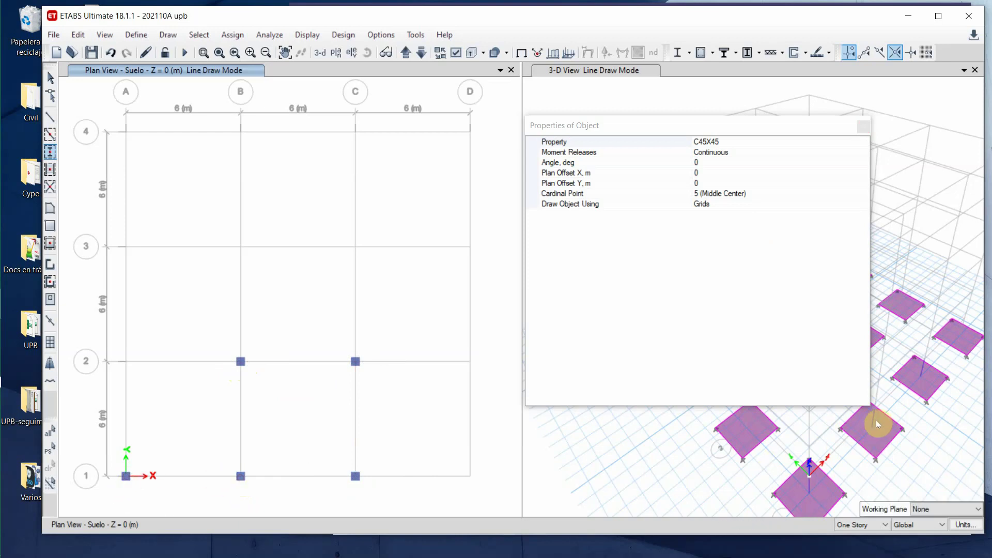
- Add columns at A2, along grids 3 and 4, and at D1 and D2
click(767, 129)
drag(719, 139, 588, 108)
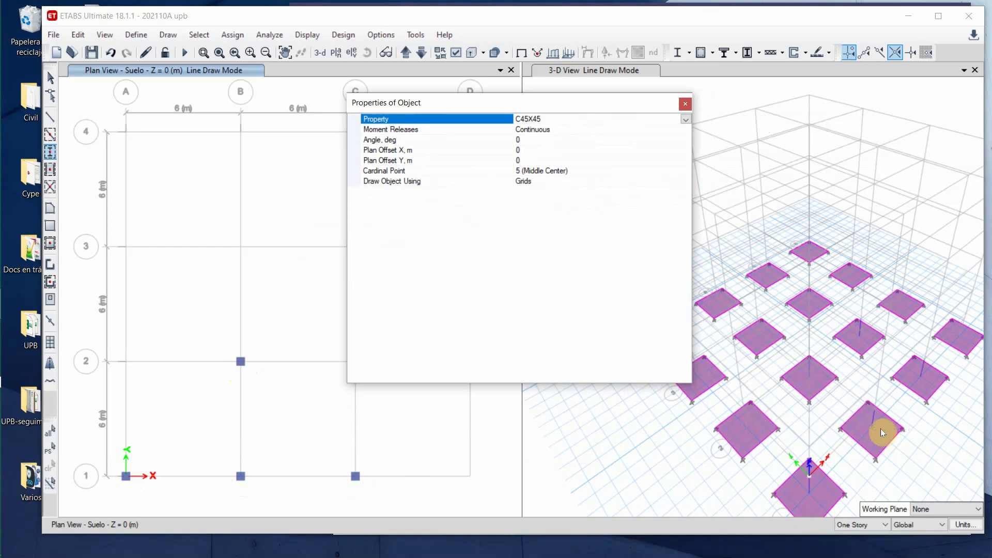
drag(522, 102, 772, 102)
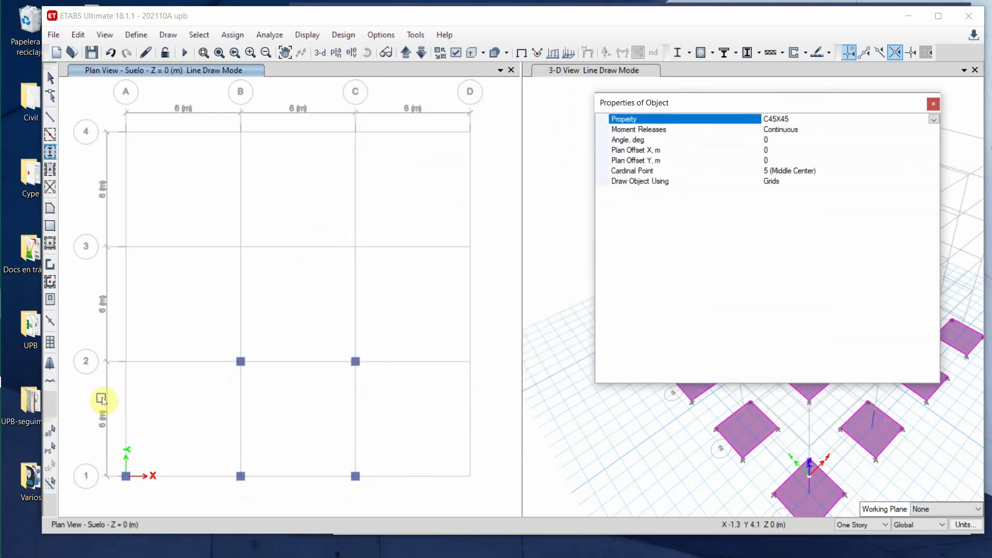
click(127, 362)
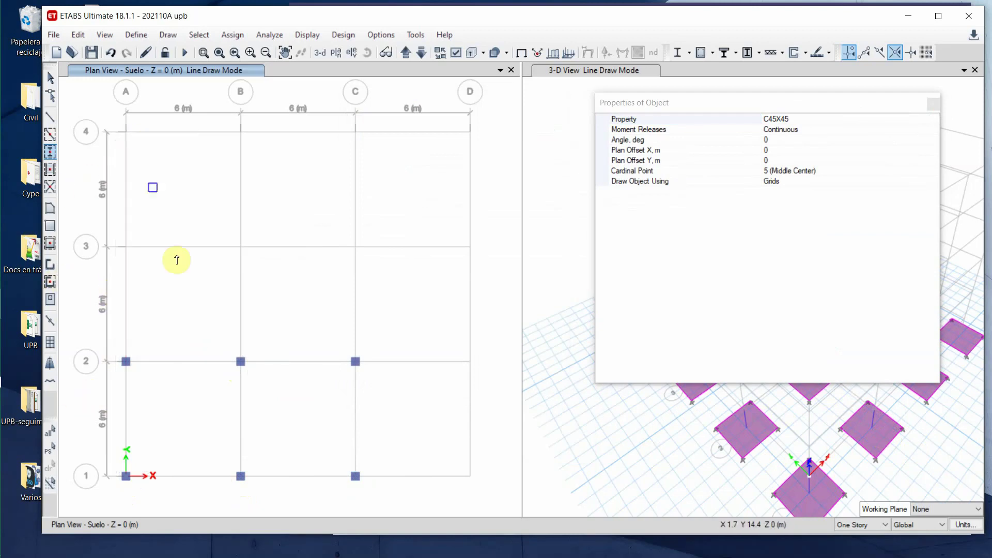
drag(117, 283, 502, 212)
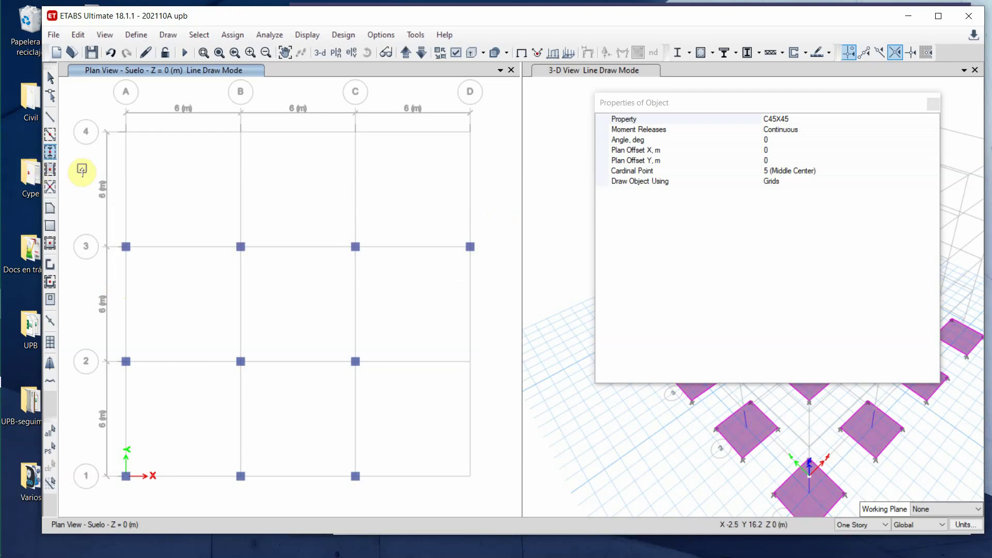
drag(81, 166, 483, 123)
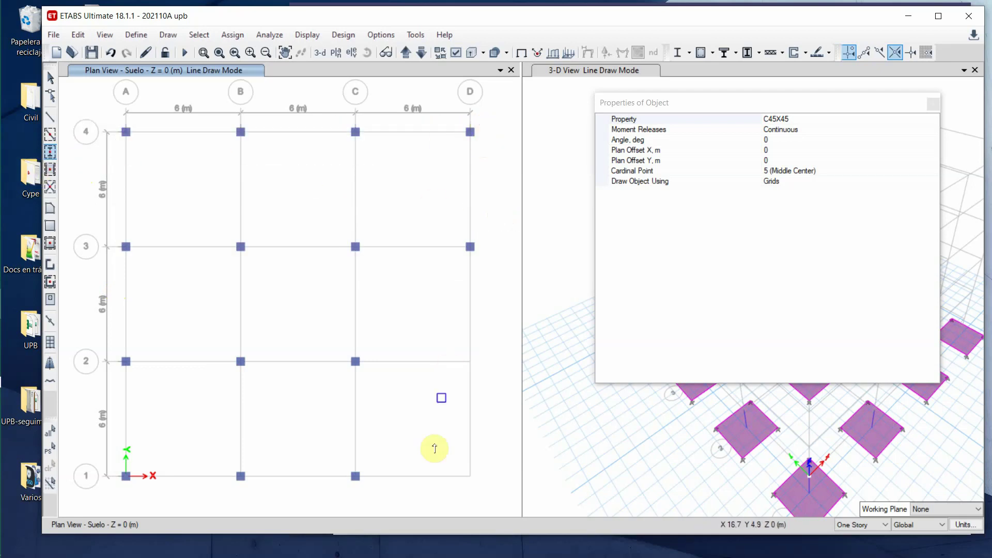
drag(427, 491, 495, 346)
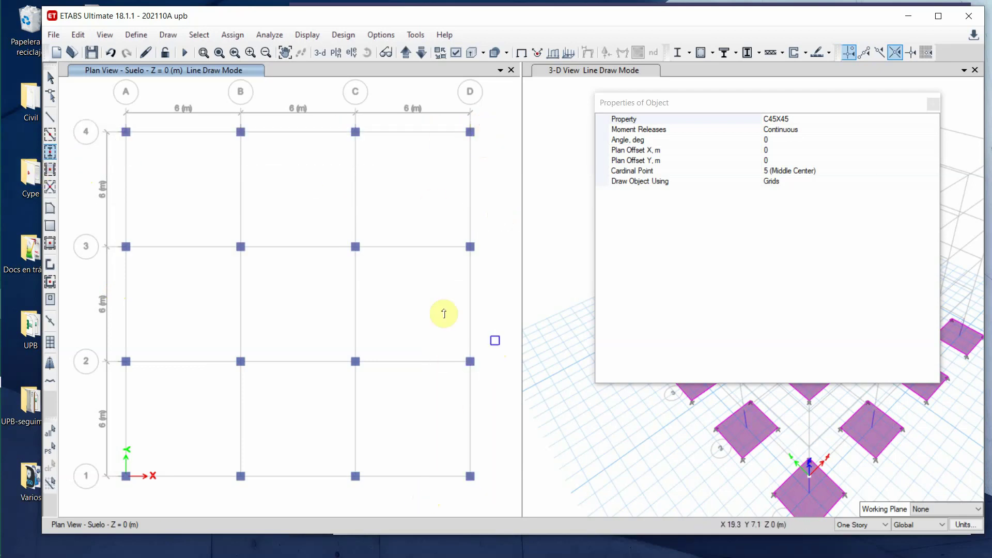
click(49, 78)
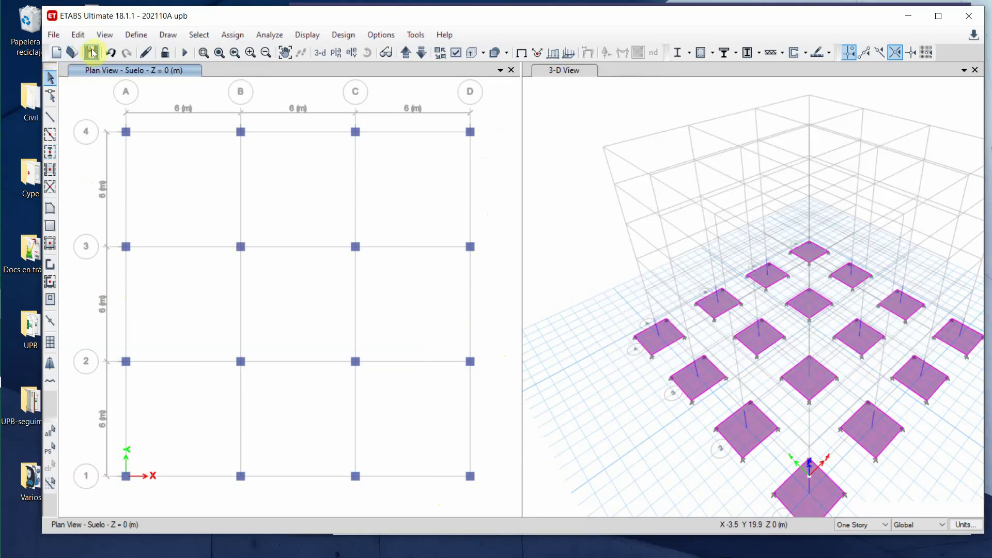
- Save the model and refresh the 3-D view to show columns rising from every footing
click(91, 52)
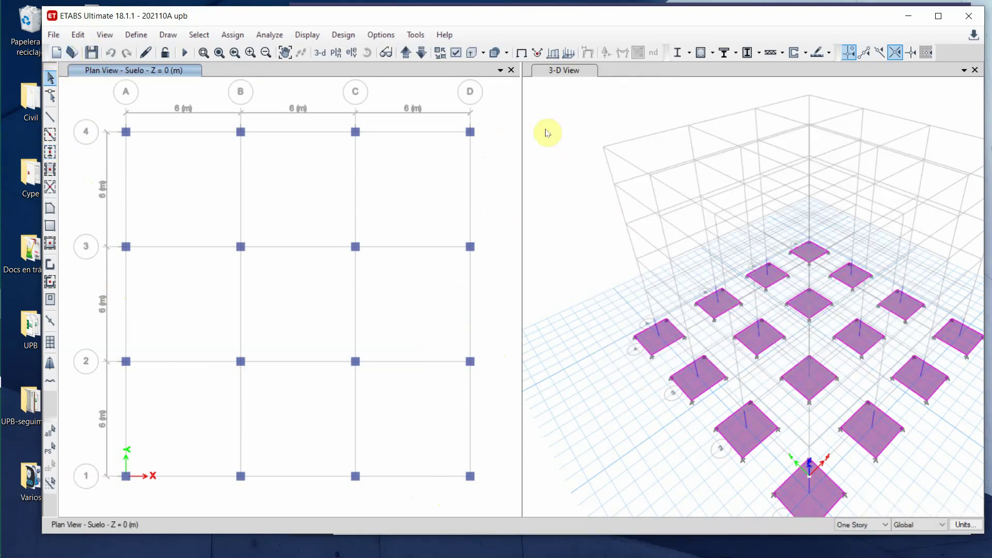
click(145, 53)
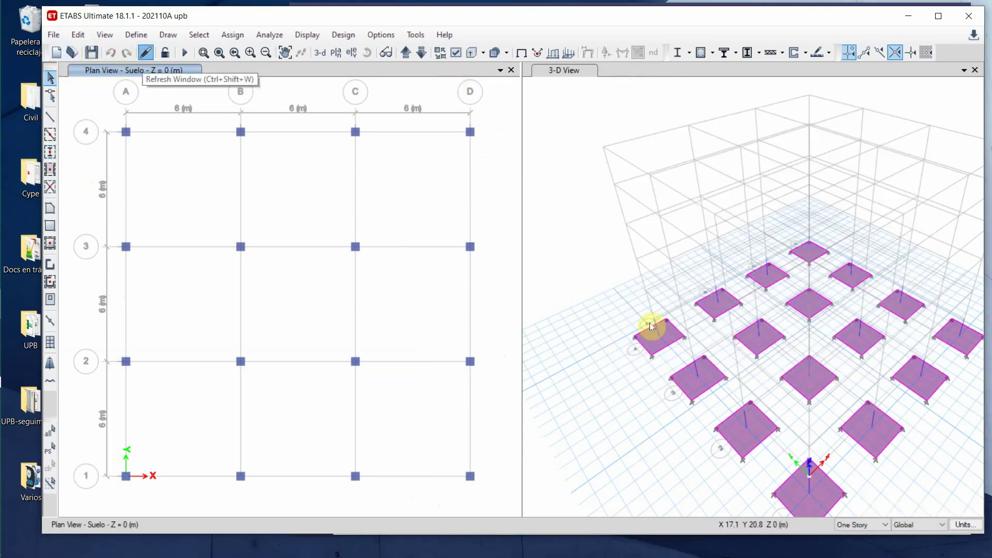
click(593, 286)
click(144, 53)
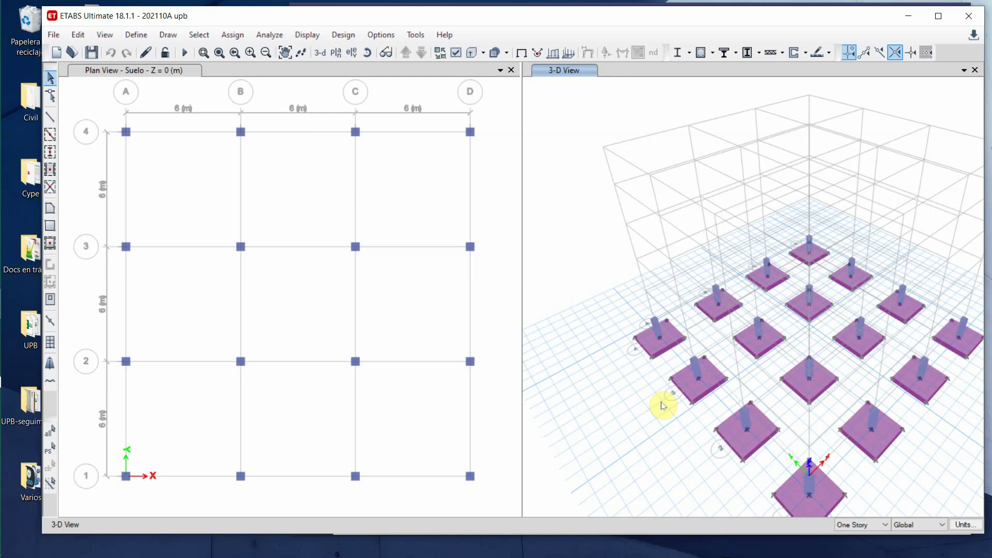
middle_drag(653, 438, 625, 406)
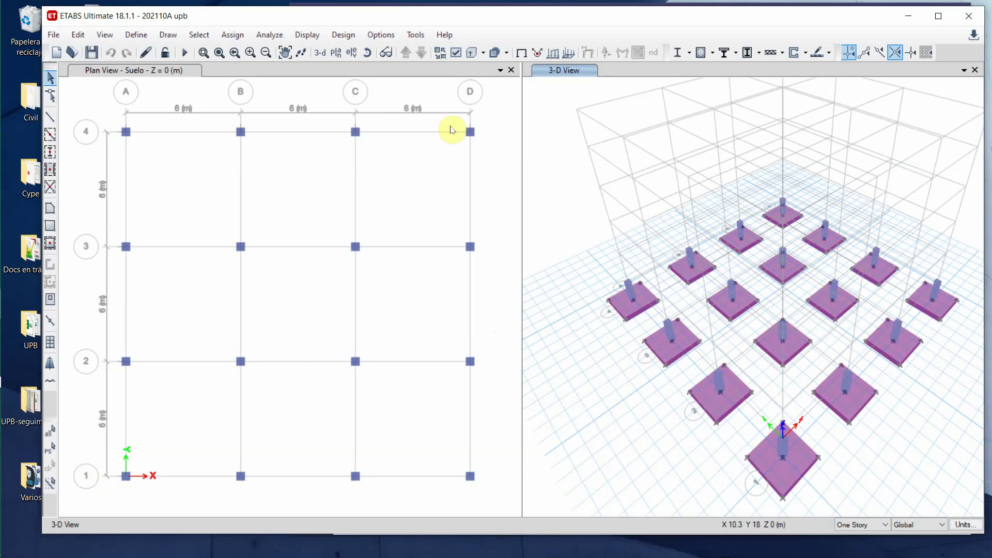
click(82, 98)
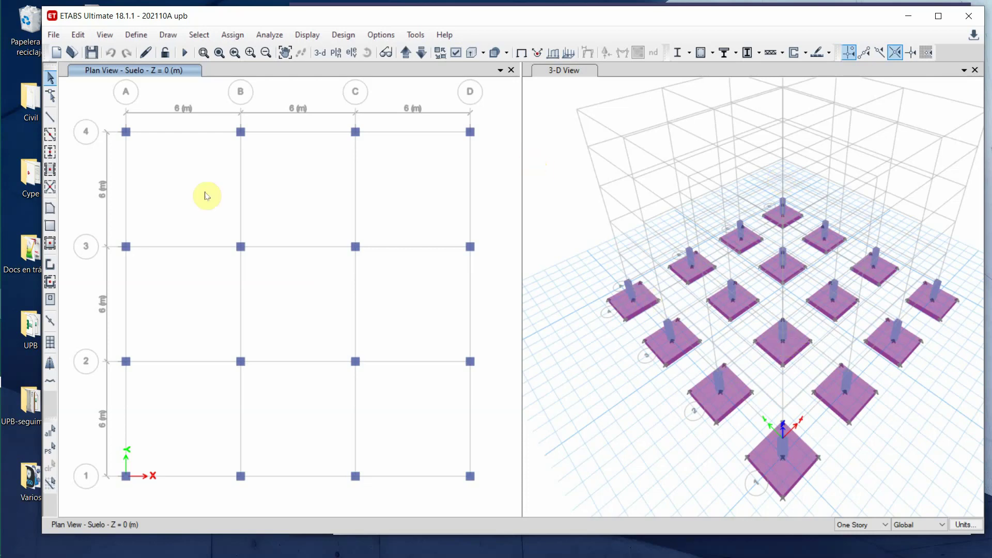
- Draw V30X50 grade beams along every grid line of the Suelo plan and exit drawing mode
click(50, 135)
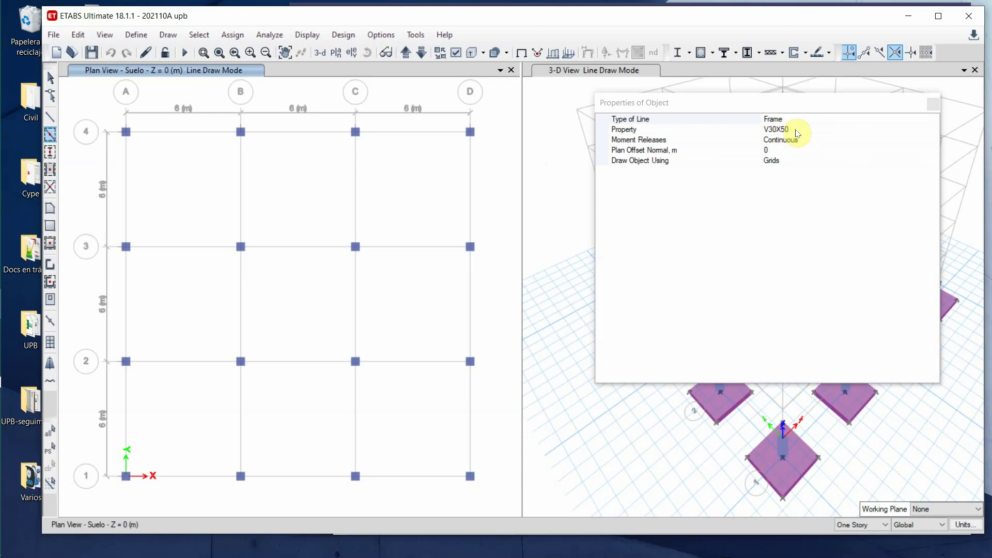
click(126, 467)
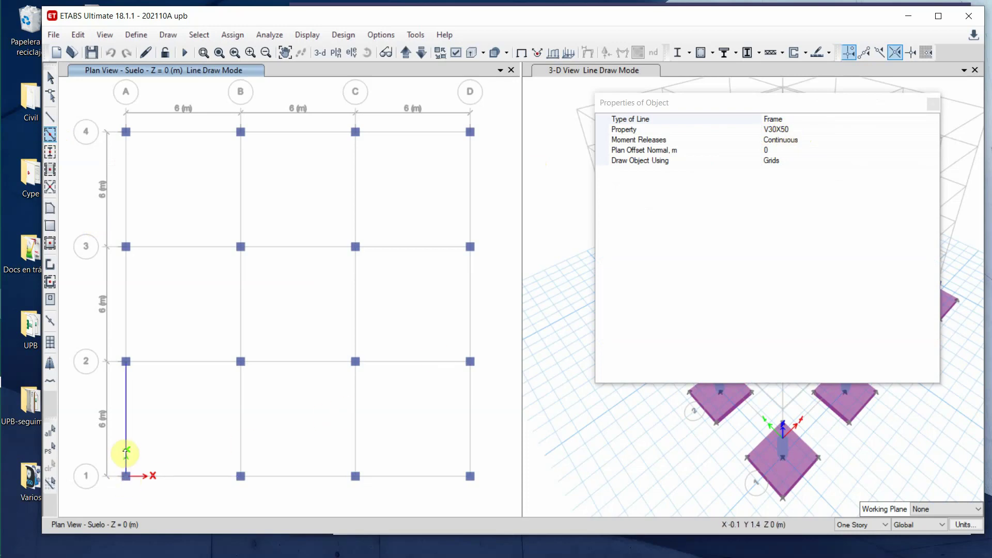
click(240, 431)
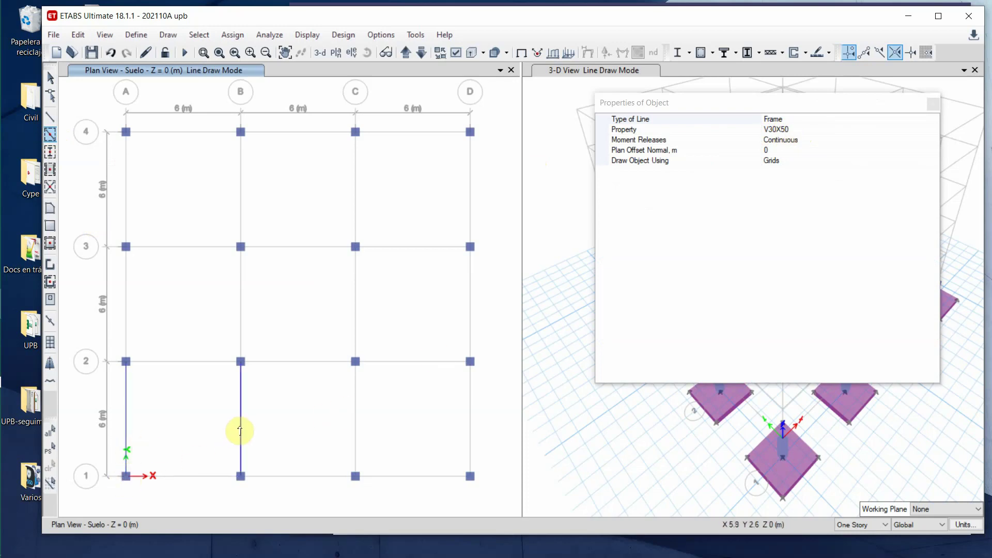
click(172, 249)
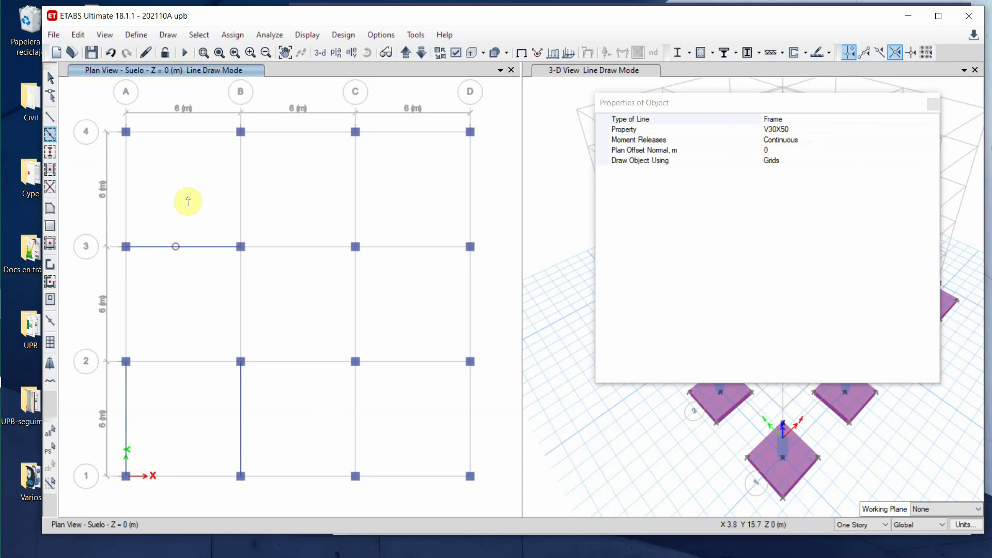
drag(105, 487, 489, 127)
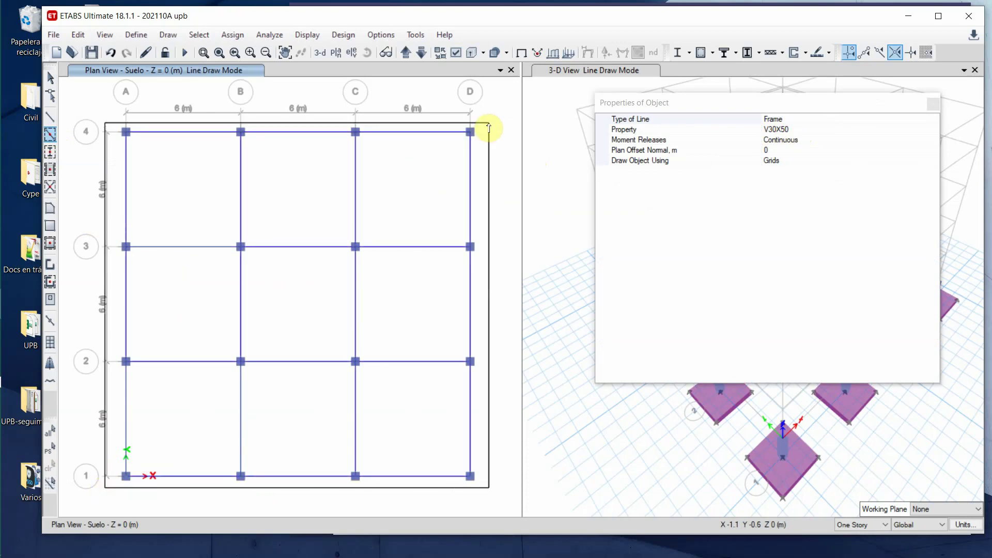
click(933, 104)
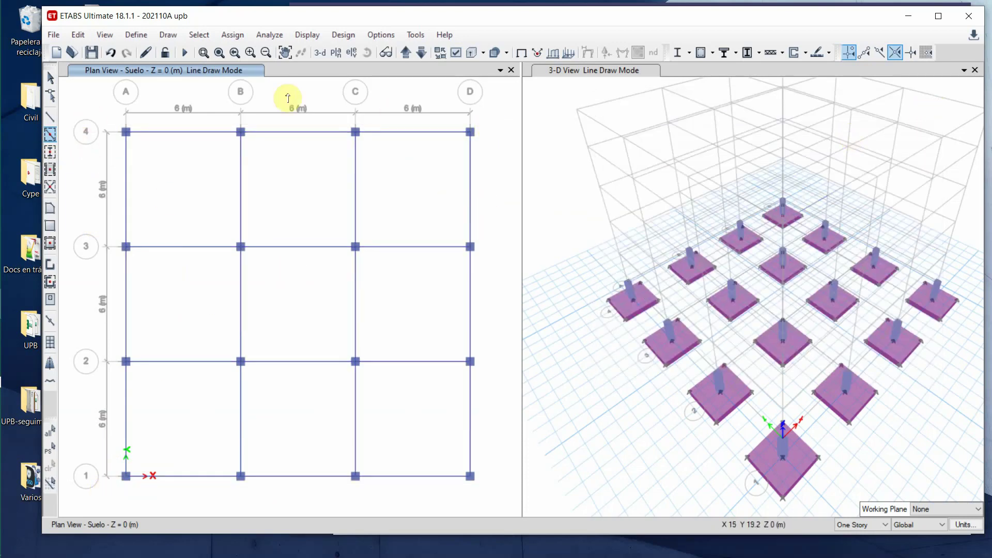
click(50, 77)
click(540, 105)
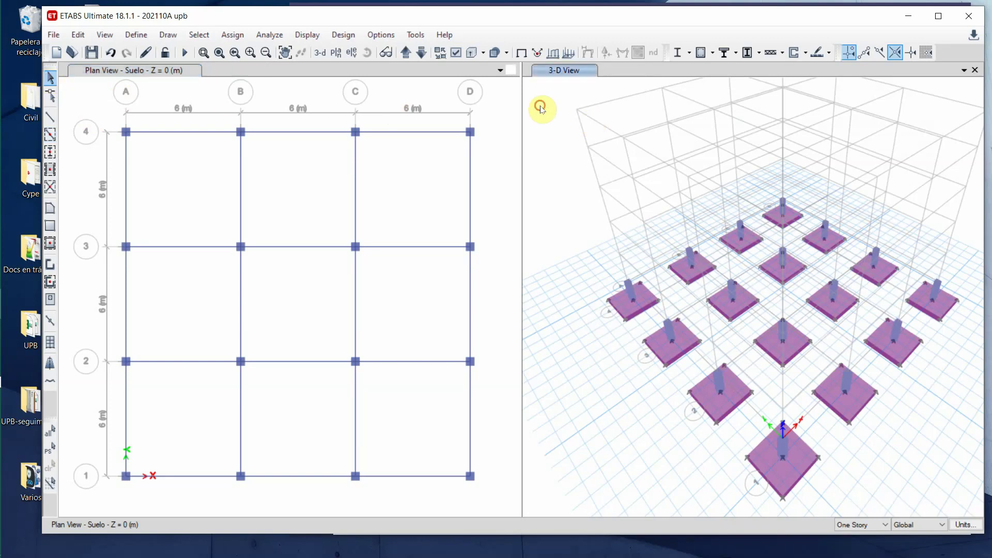
- Refresh the 3-D view to display the V30X50 grade beams linking all sixteen columns
click(146, 52)
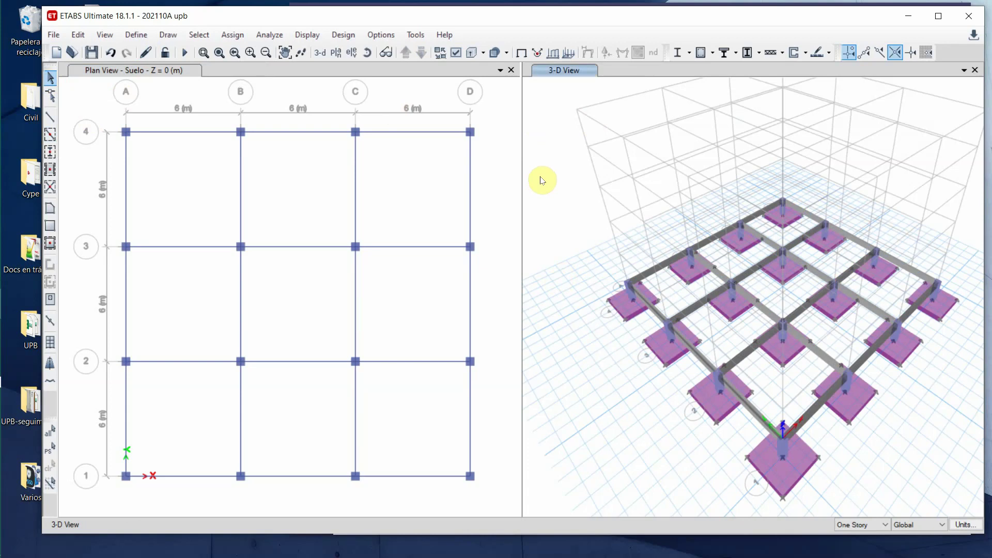
click(80, 107)
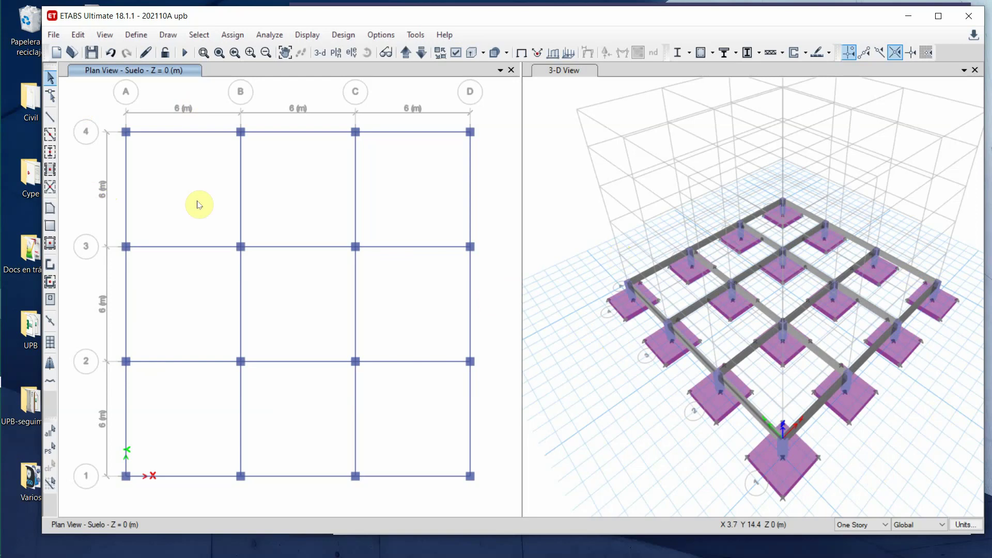
- Move up to story P2 and set C45X45 as the frame section, undoing the accidental frames
click(406, 54)
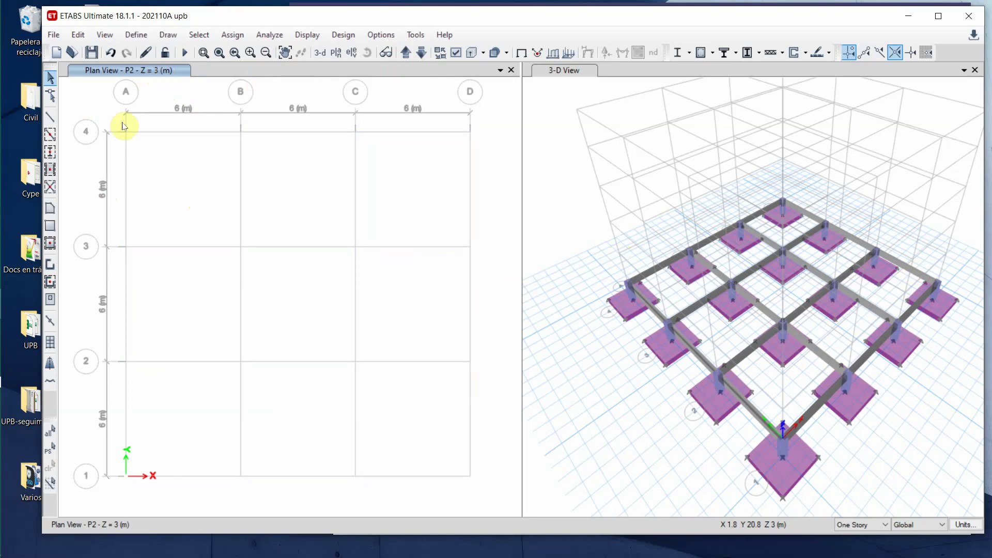
click(50, 137)
click(50, 135)
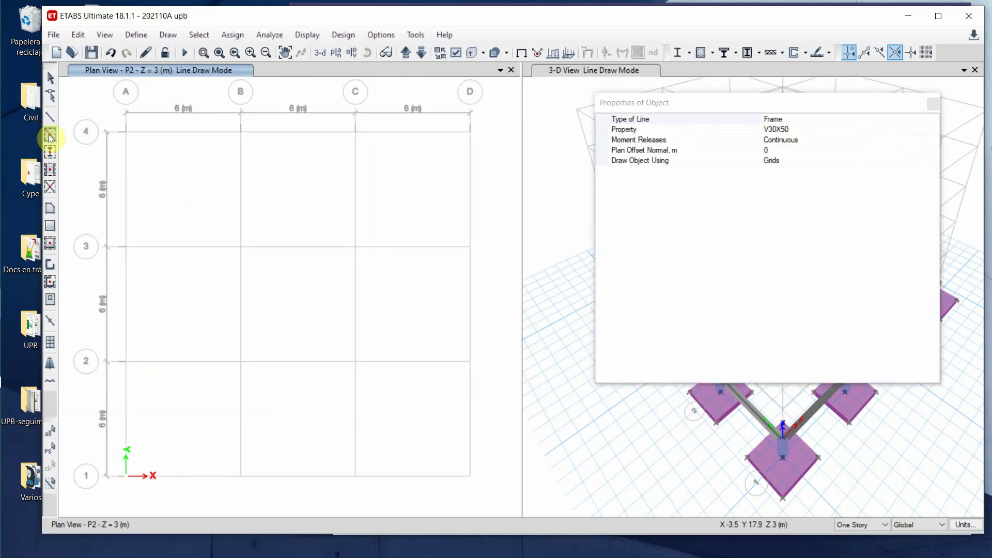
click(925, 130)
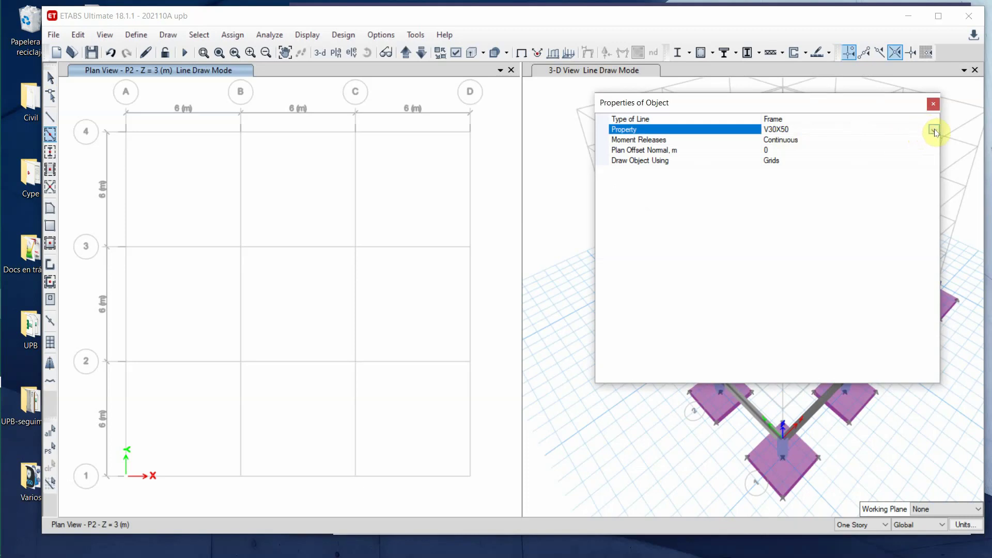
click(933, 130)
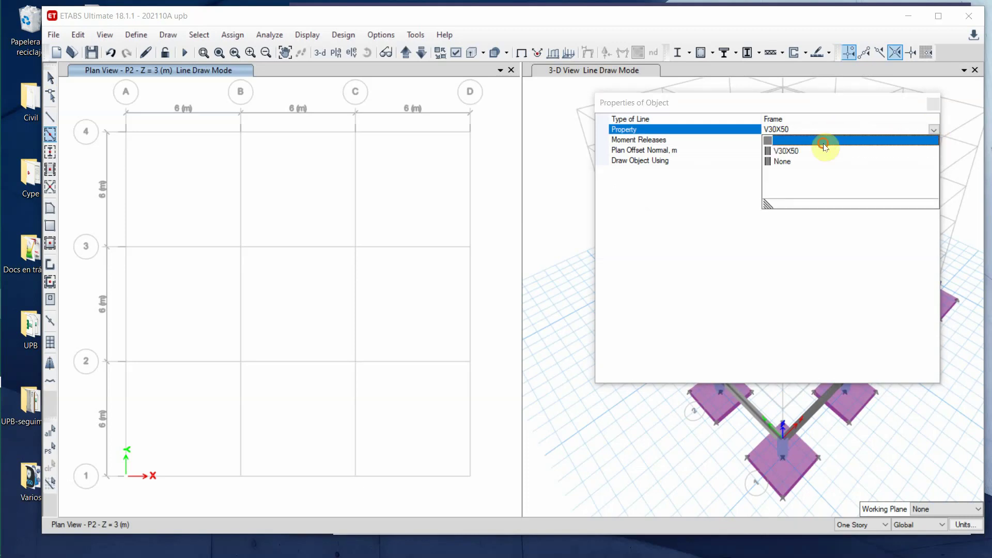
click(823, 143)
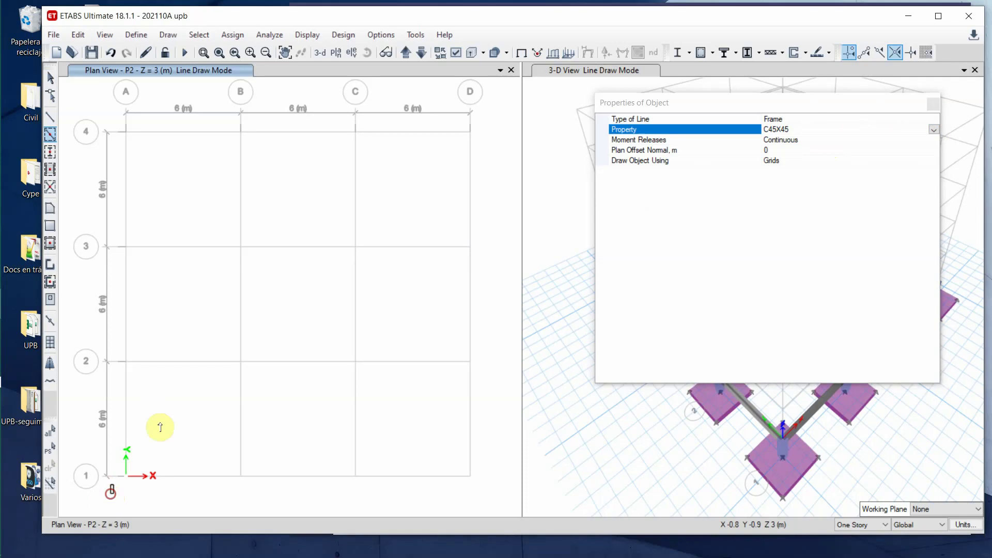
drag(160, 427, 480, 117)
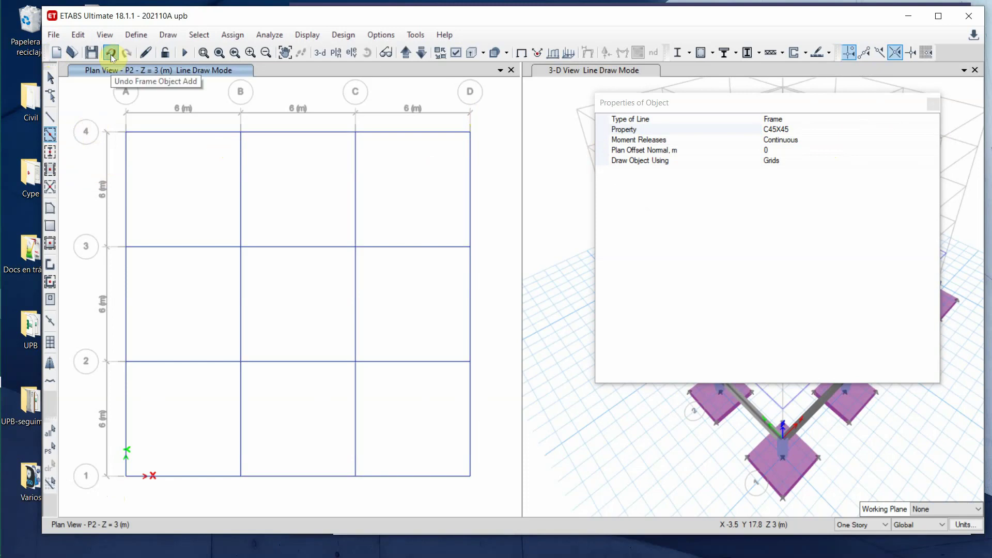
click(110, 53)
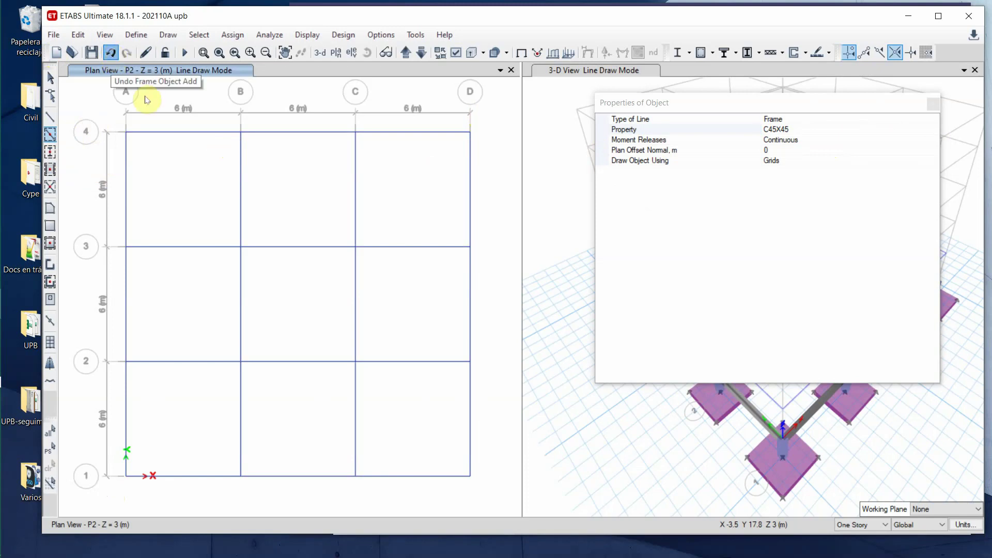
- Place C45X45 columns at all sixteen P2 grid intersections with one window selection
click(50, 152)
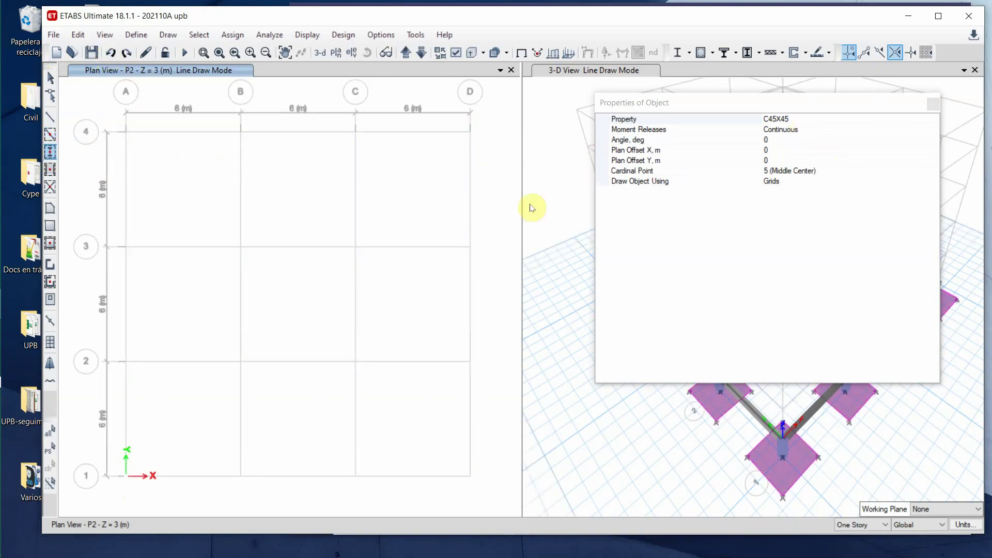
mouse_move(107, 489)
mouse_down()
mouse_move(416, 182)
mouse_move(498, 126)
mouse_up()
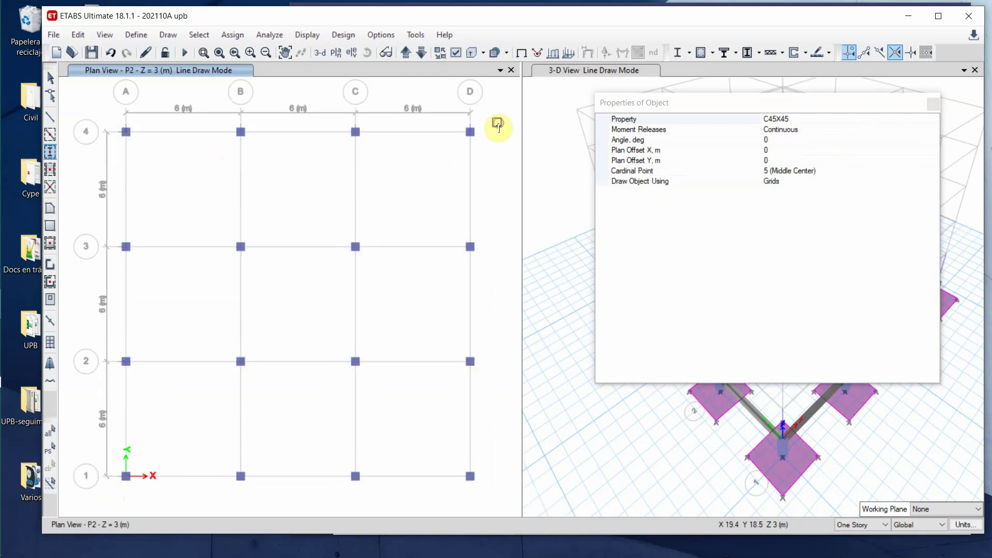
click(933, 105)
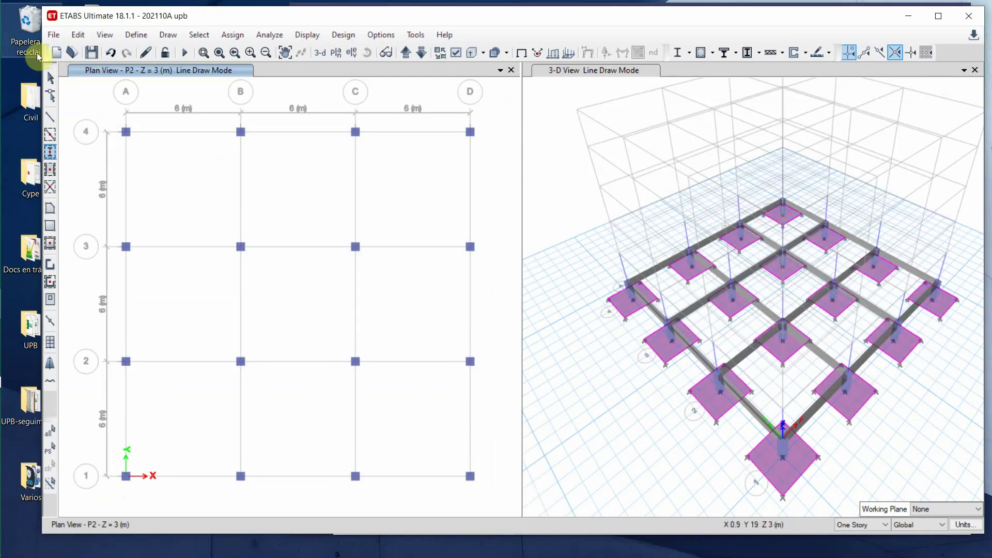
click(50, 77)
click(544, 109)
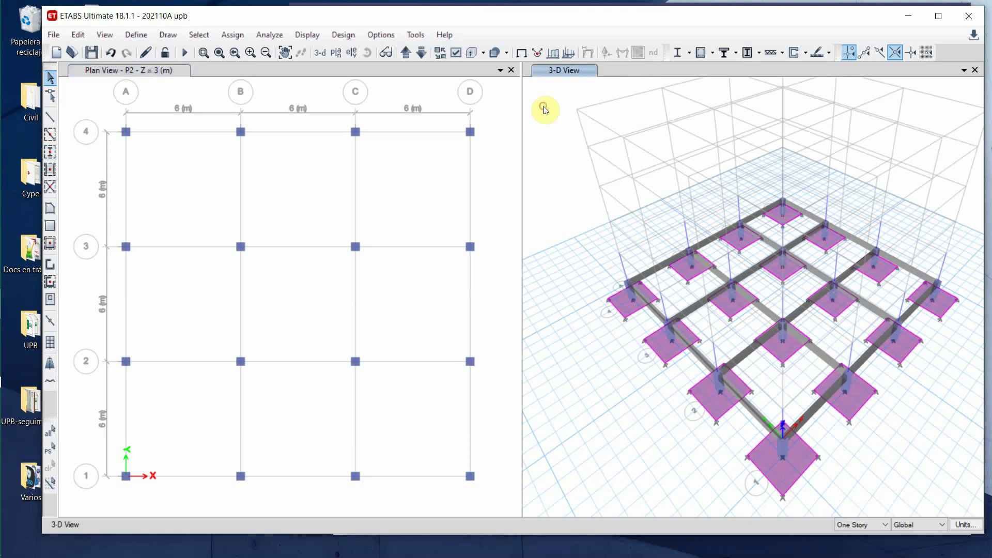
- Refresh the 3-D view to show the new P2 columns, then reactivate the P2 plan
click(145, 54)
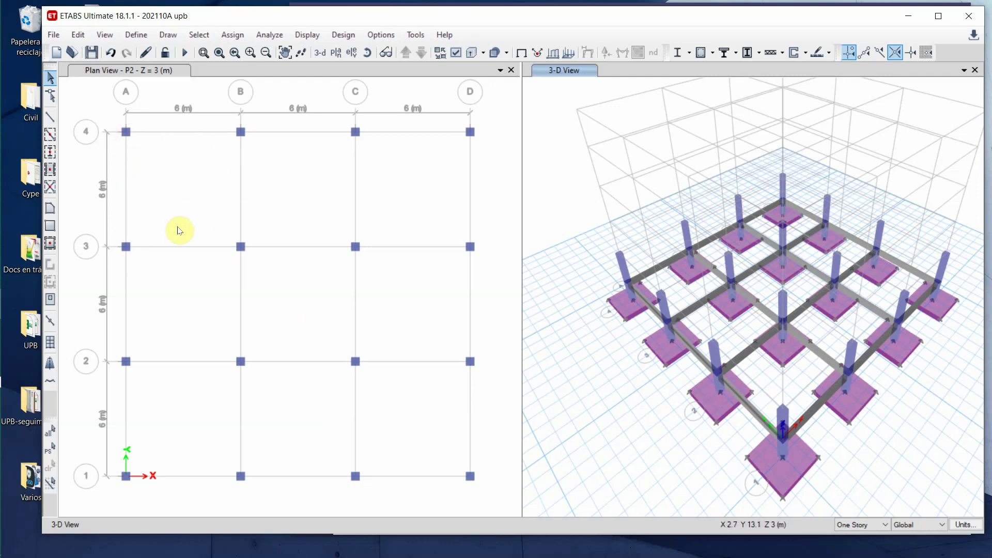
click(89, 103)
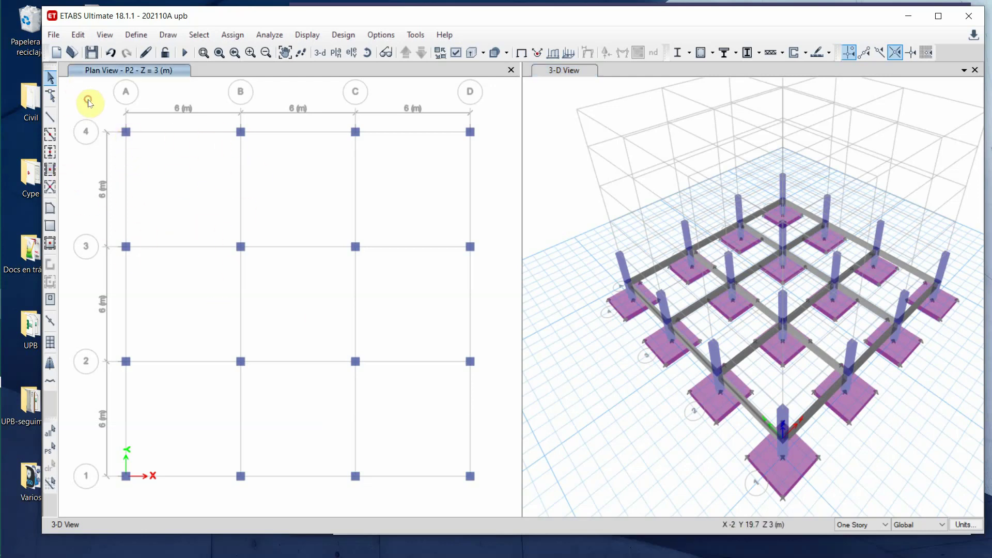
- Draw V30X50 beams on all P2 grid lines by window-selecting the grid with Quick Draw Beams
click(50, 135)
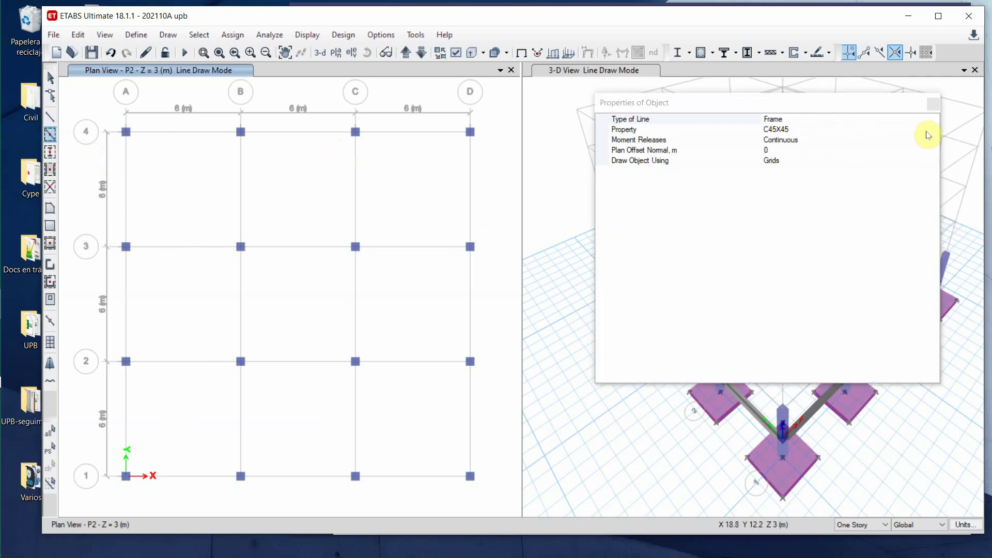
click(928, 129)
click(934, 129)
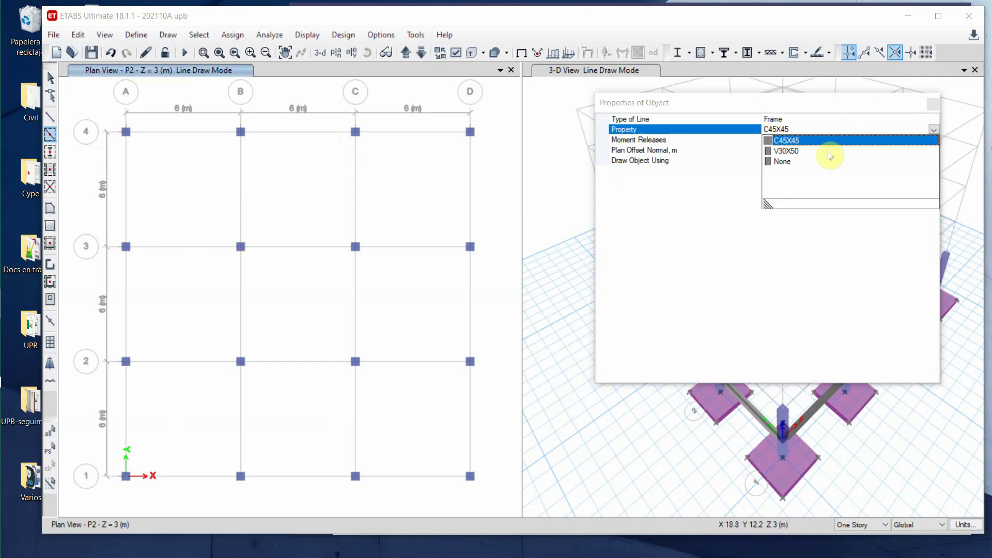
click(789, 155)
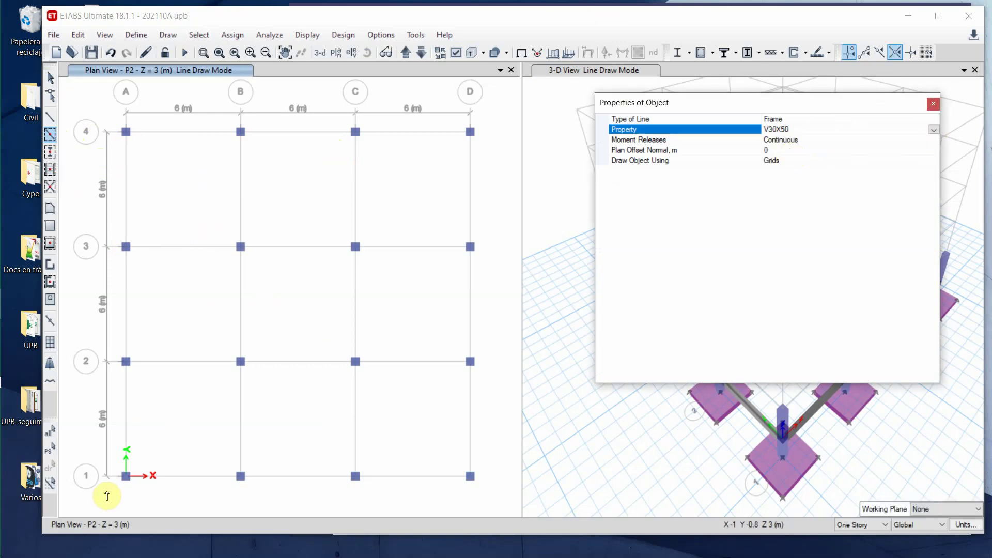
drag(108, 487, 391, 209)
drag(489, 123, 488, 122)
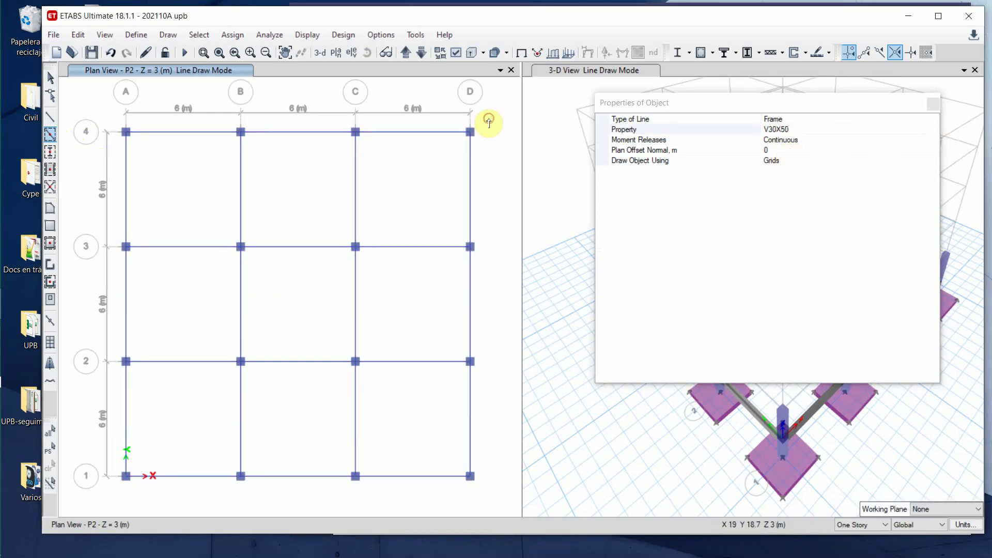
click(48, 73)
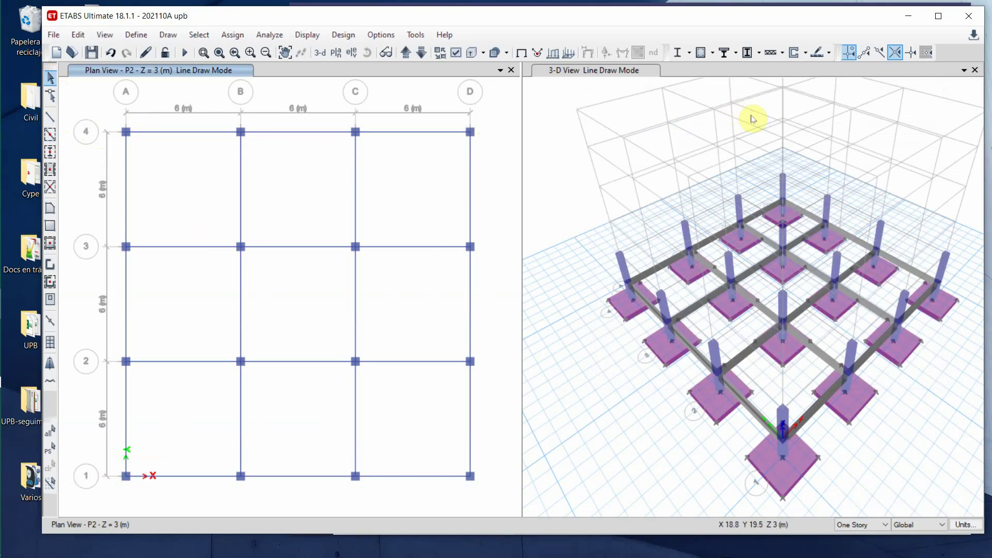
click(556, 101)
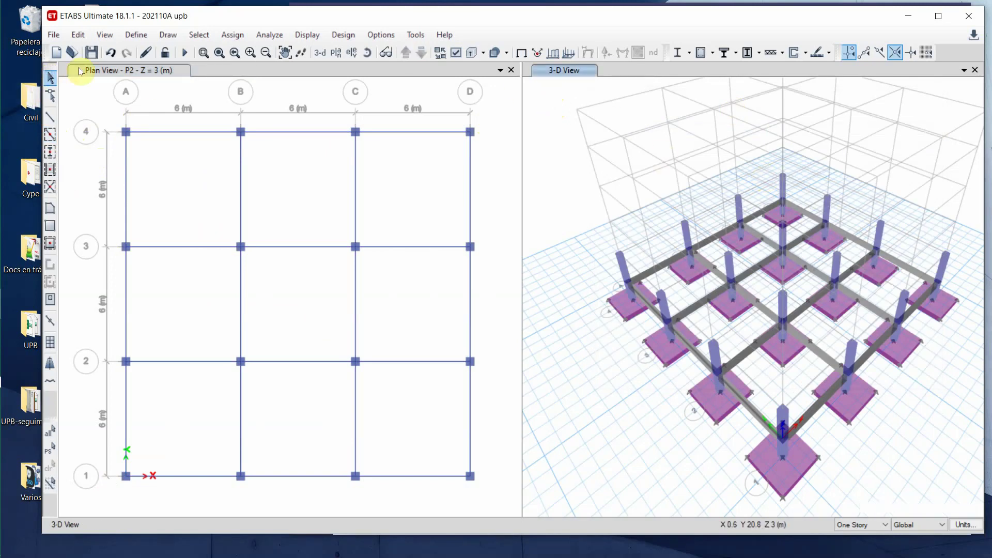
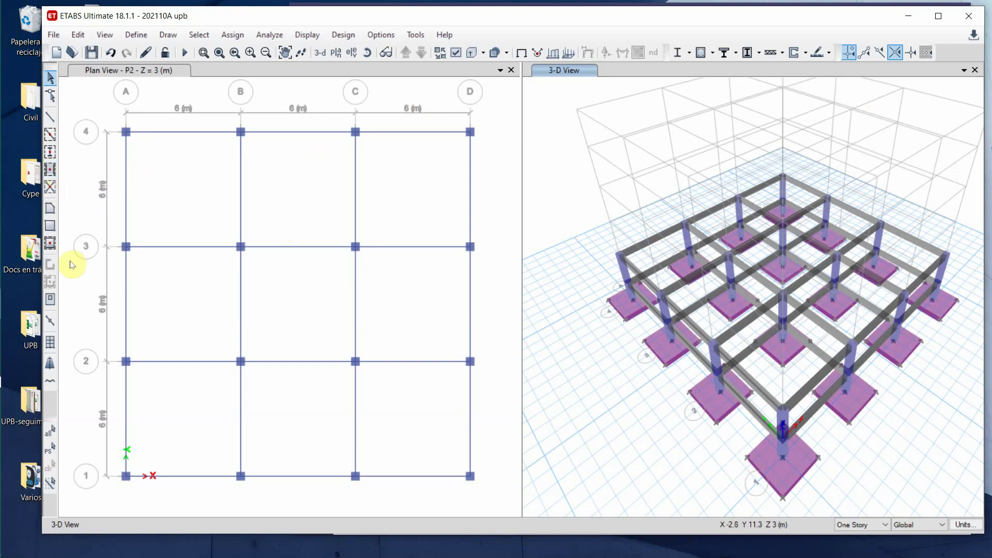
- On the P2 plan, set Quick Draw Secondary Beams to section V30X50 and open the Define menu
click(81, 86)
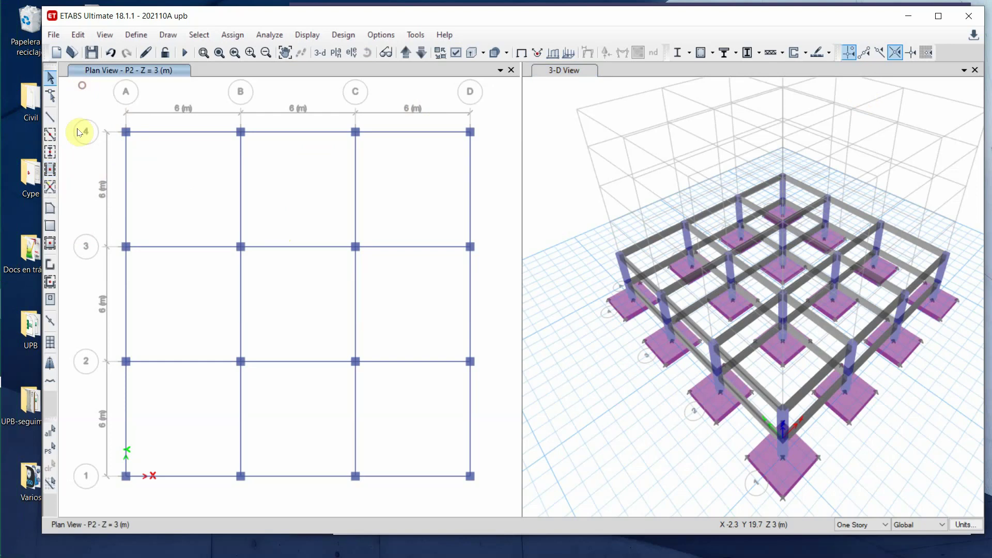
click(50, 170)
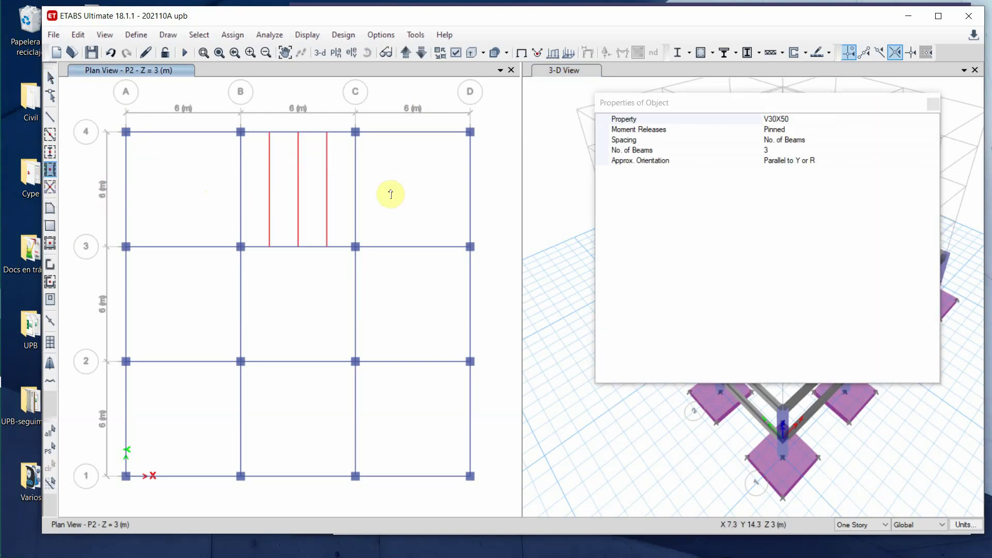
click(930, 120)
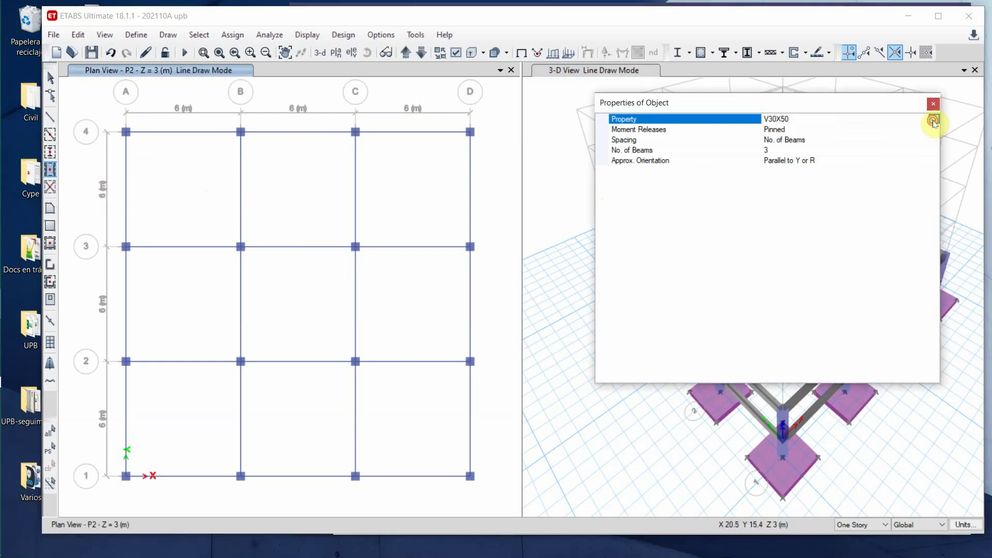
click(933, 119)
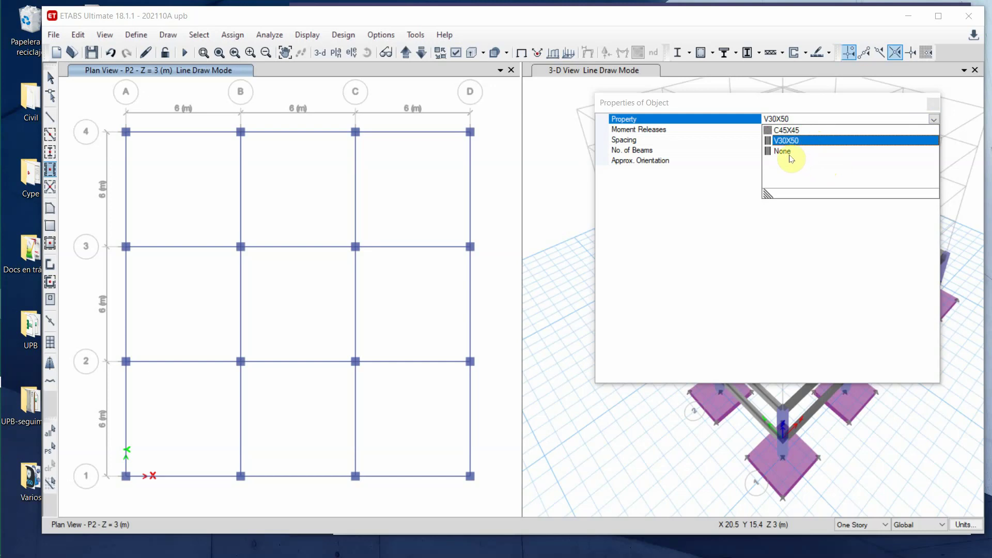
click(679, 213)
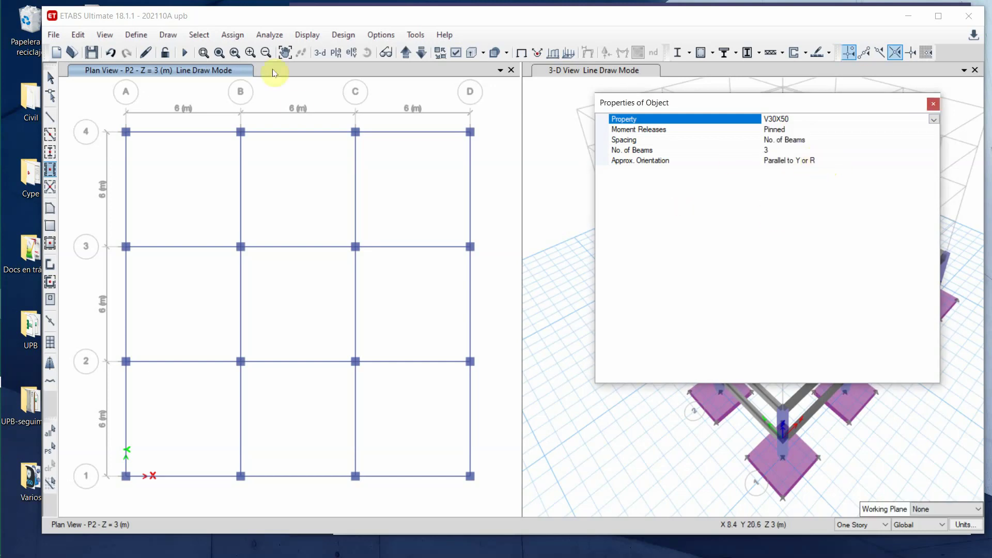
click(933, 103)
click(135, 34)
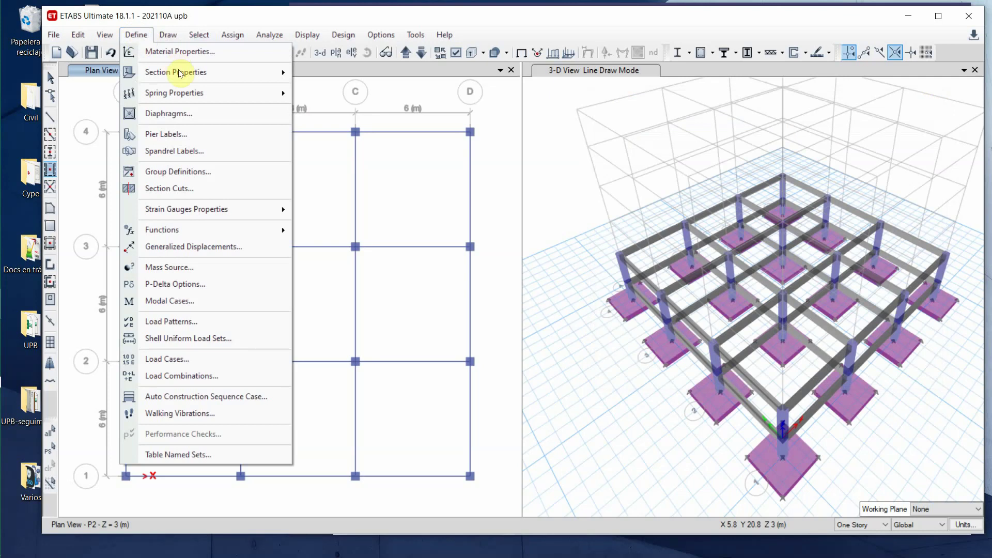
- Copy the V30X50 frame section into a new section V10x50 with 0.1 m width
mouse_move(182, 78)
click(334, 73)
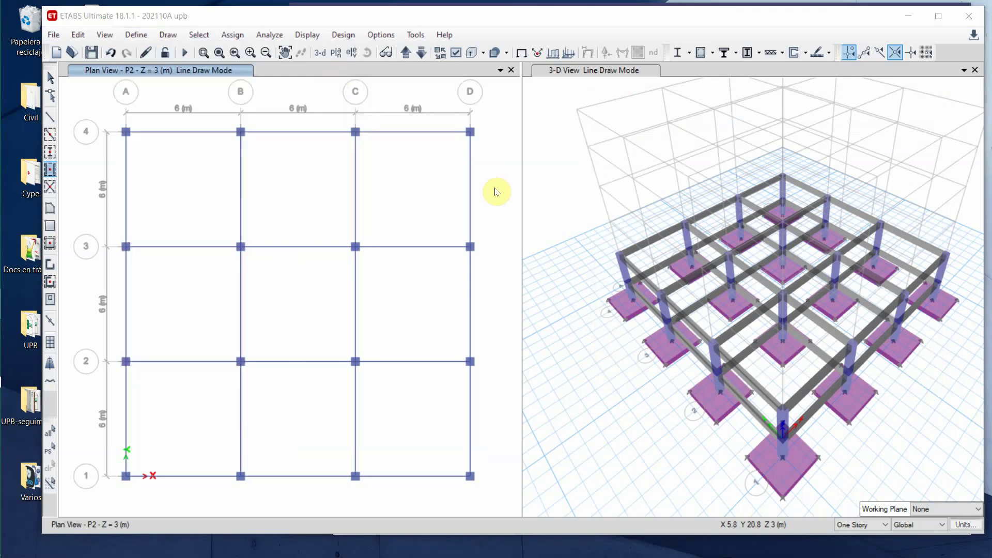
click(364, 255)
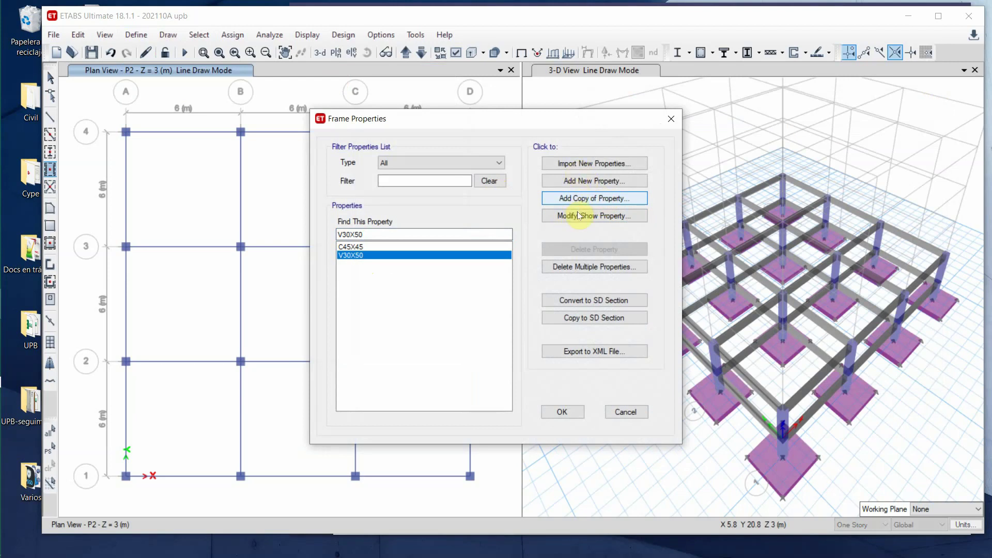
click(599, 200)
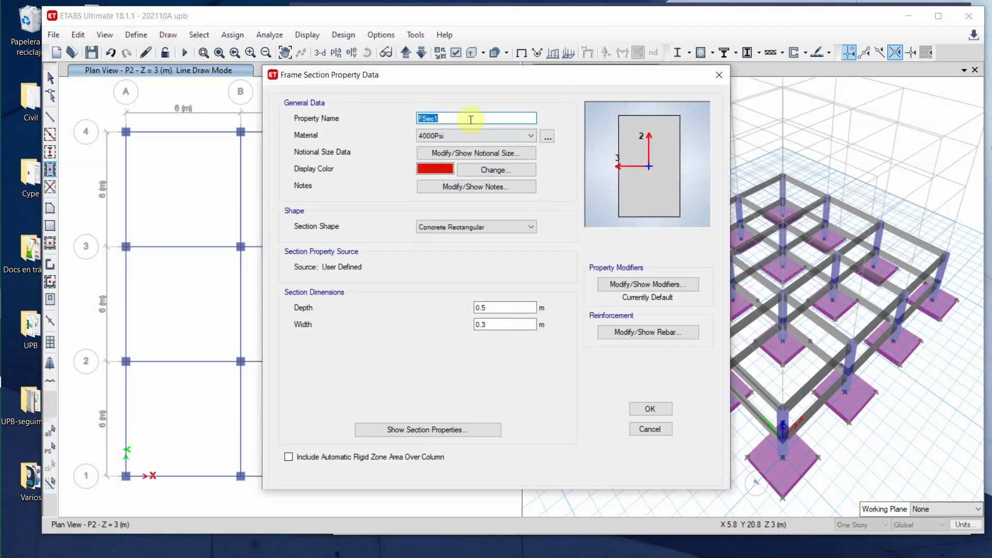
text(V10x50)
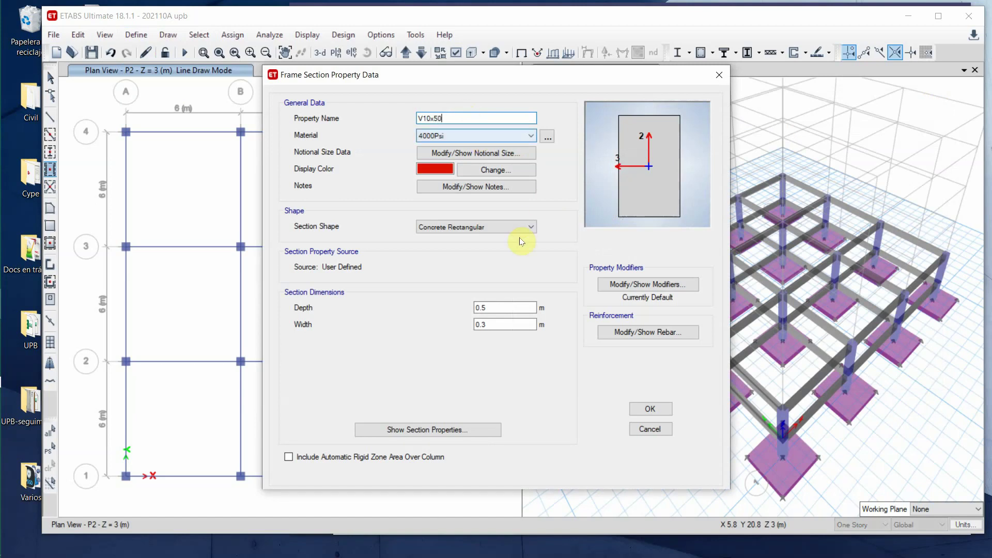
click(511, 326)
key(BackSpace)
text(1)
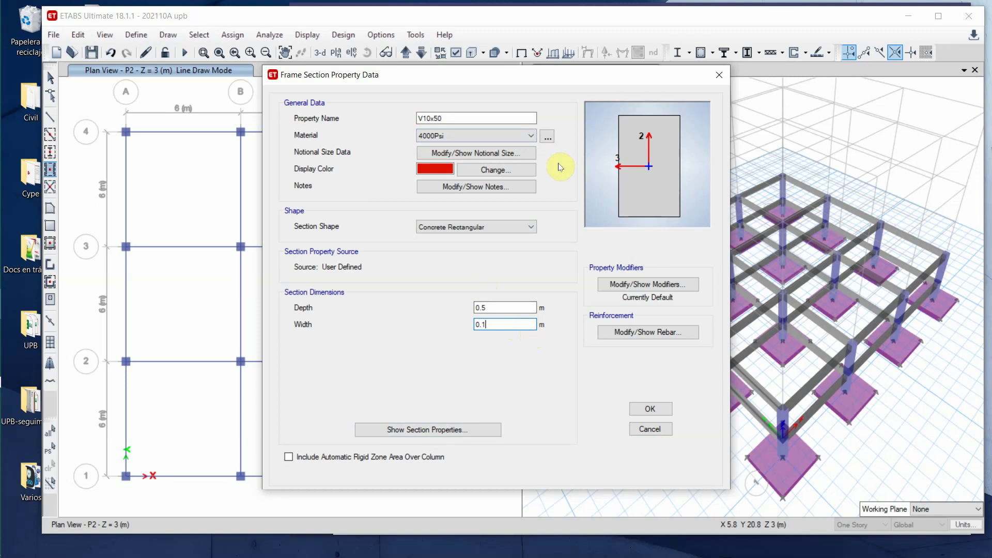
- Give V10x50 a light red display colour and save the frame section
click(511, 170)
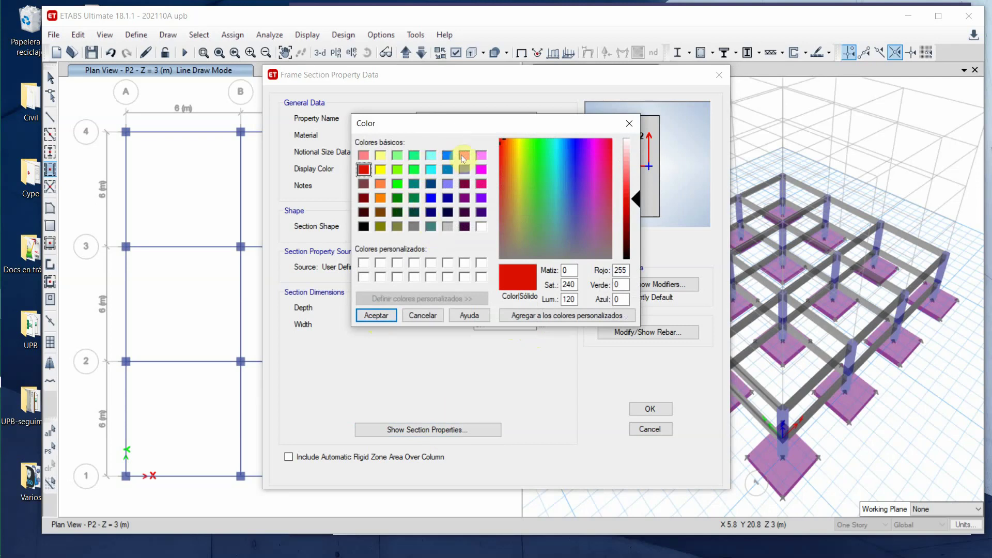
click(364, 156)
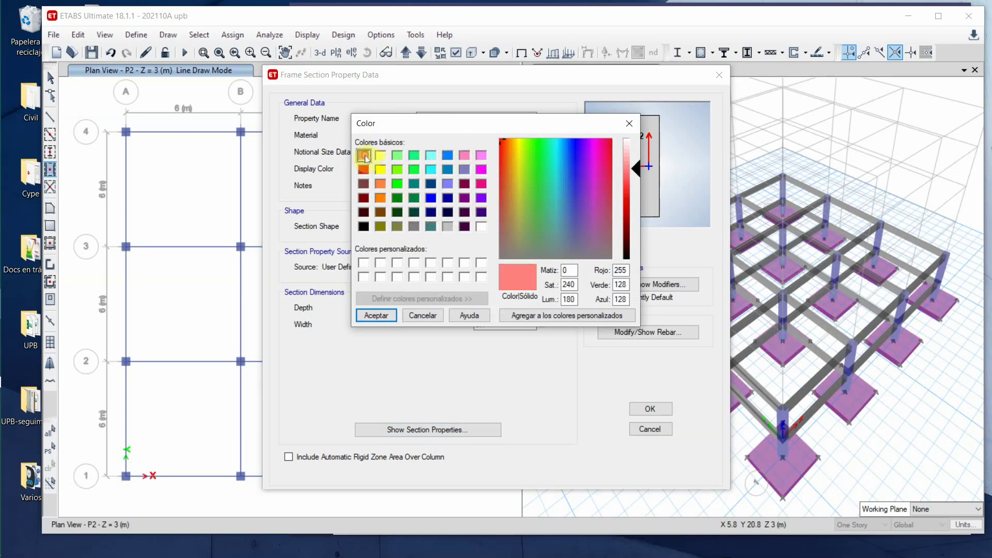
click(385, 318)
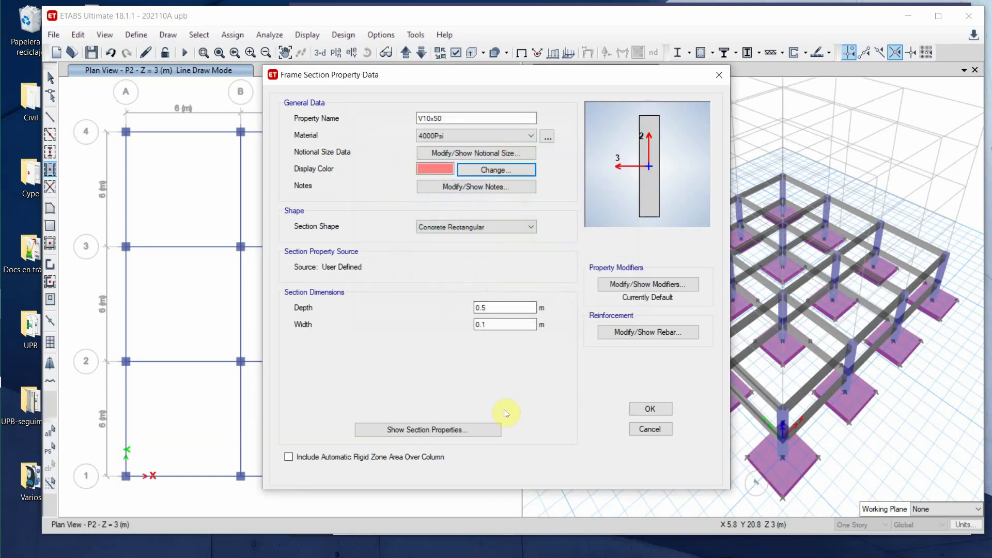
click(661, 411)
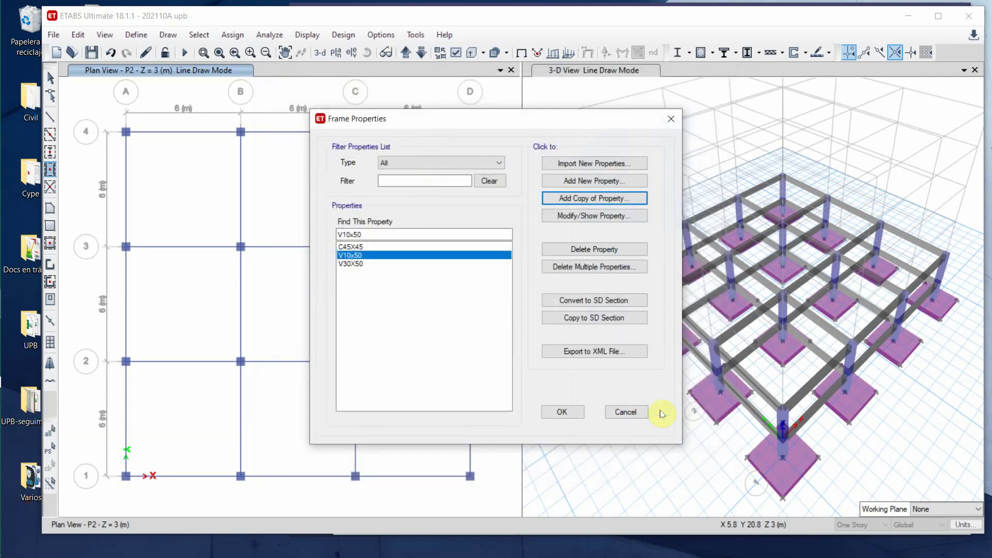
click(565, 412)
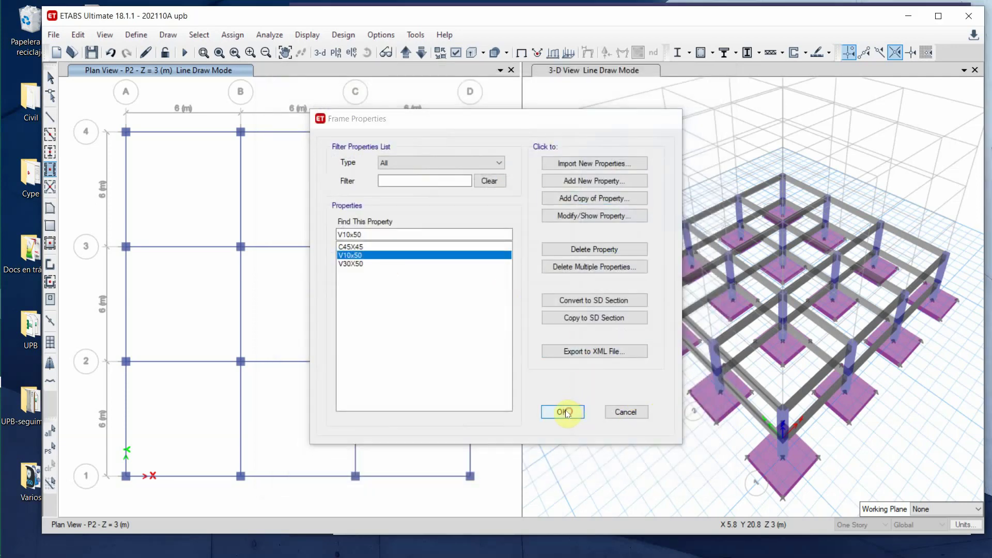
click(141, 175)
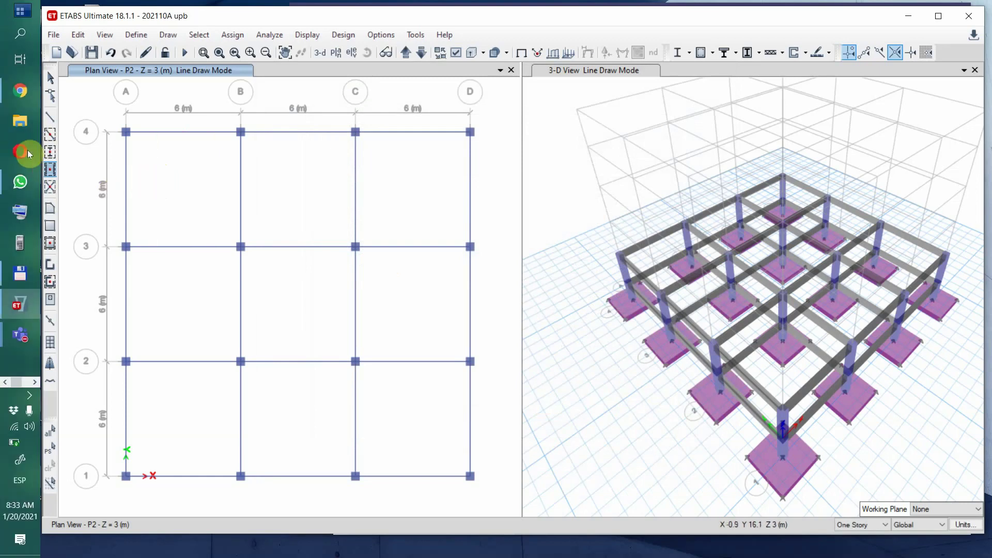
- Set the secondary beams to section V10x50 with continuous (unreleased) moment ends
click(50, 170)
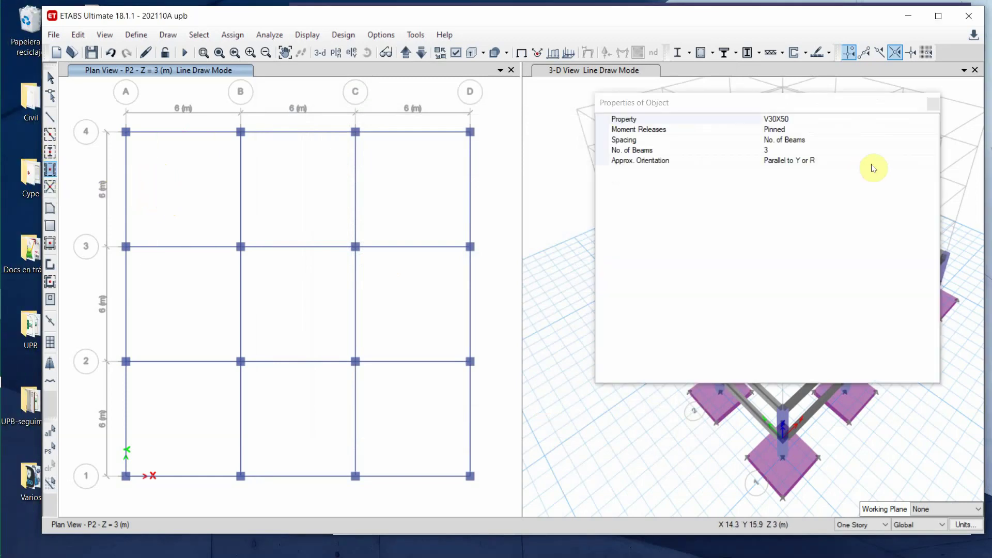
click(932, 119)
click(933, 119)
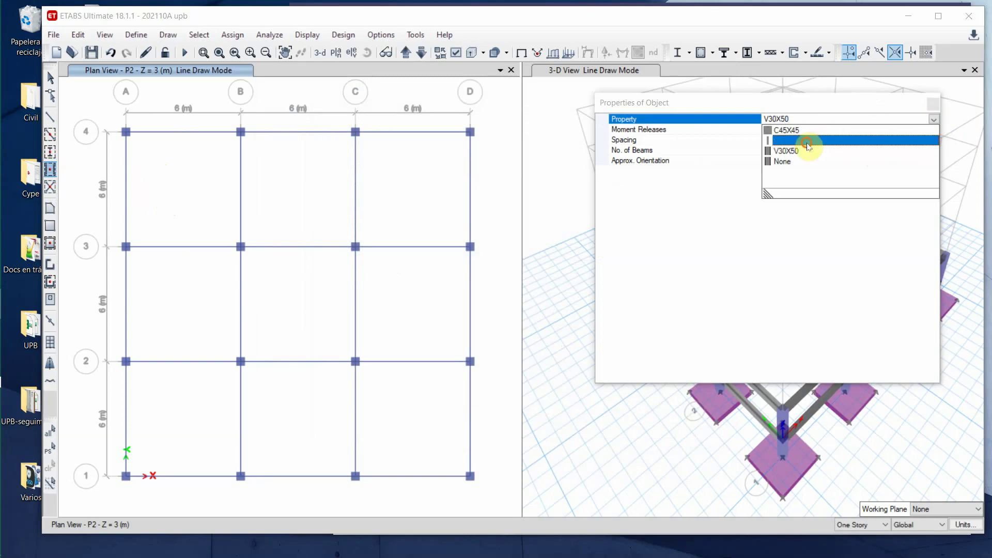
click(808, 141)
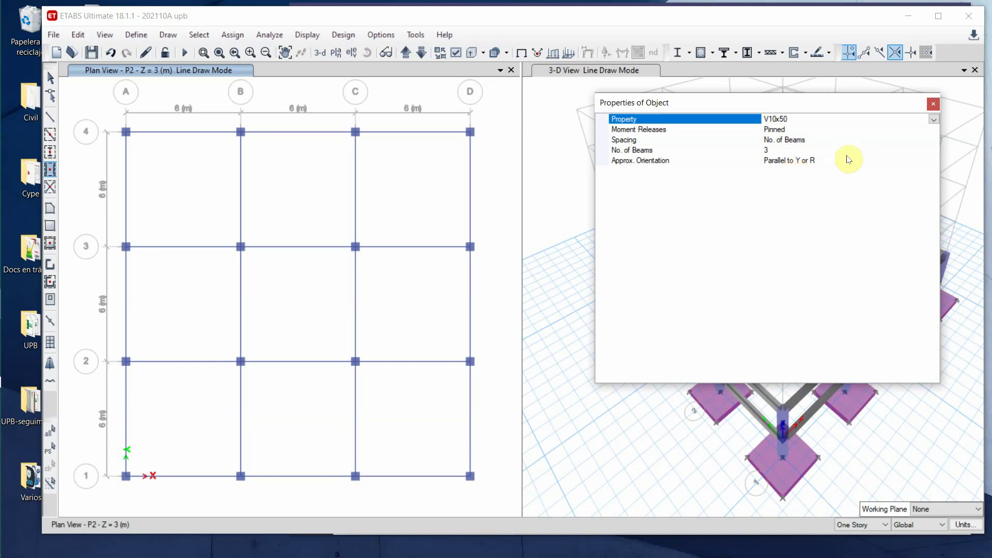
click(931, 141)
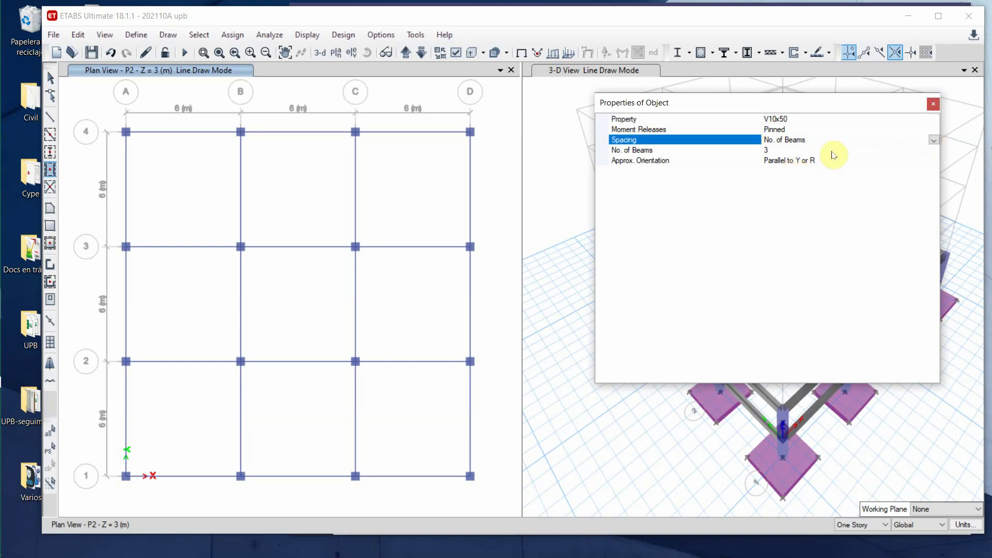
click(926, 129)
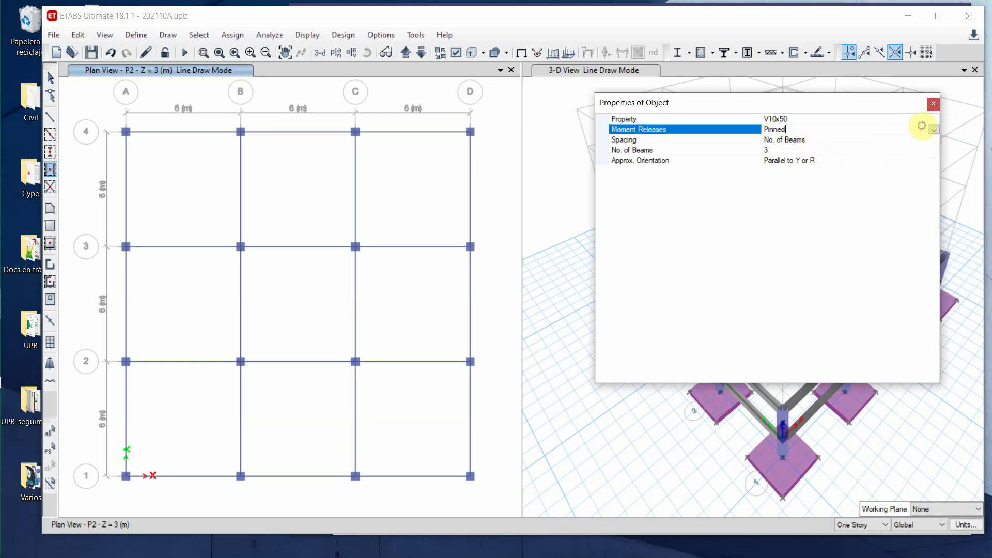
click(933, 130)
click(784, 139)
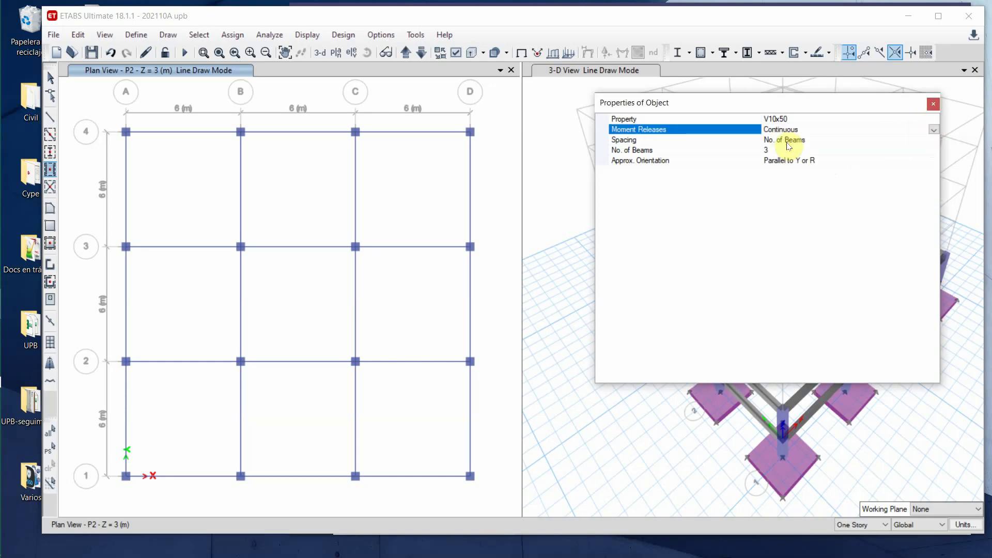
- Space the secondary beams by 1 m maximum spacing, oriented parallel to X
click(818, 140)
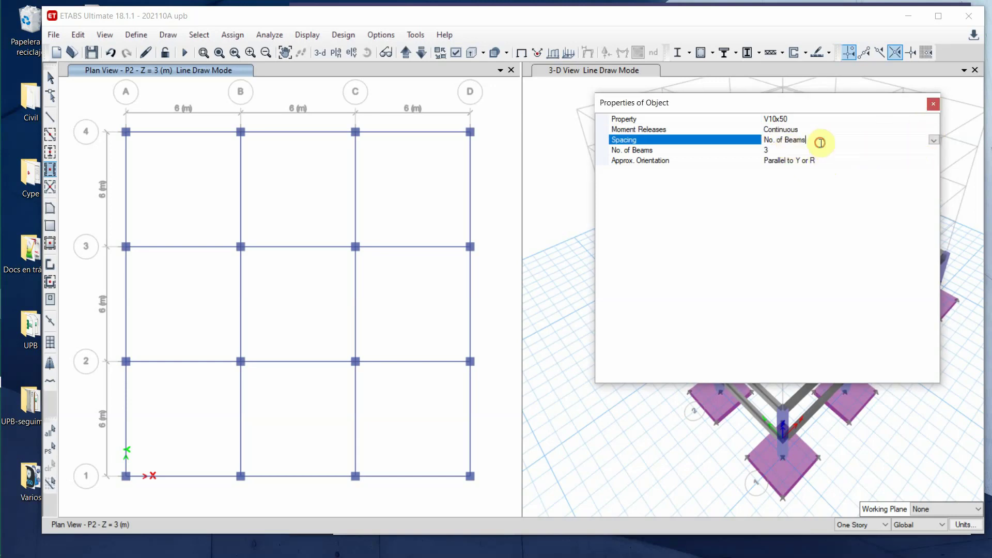
click(934, 140)
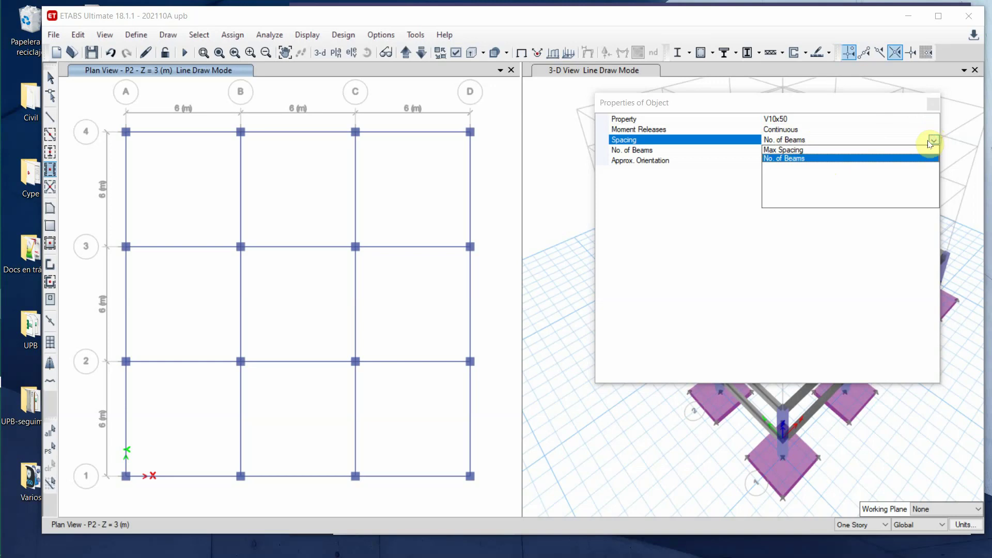
click(812, 153)
click(773, 151)
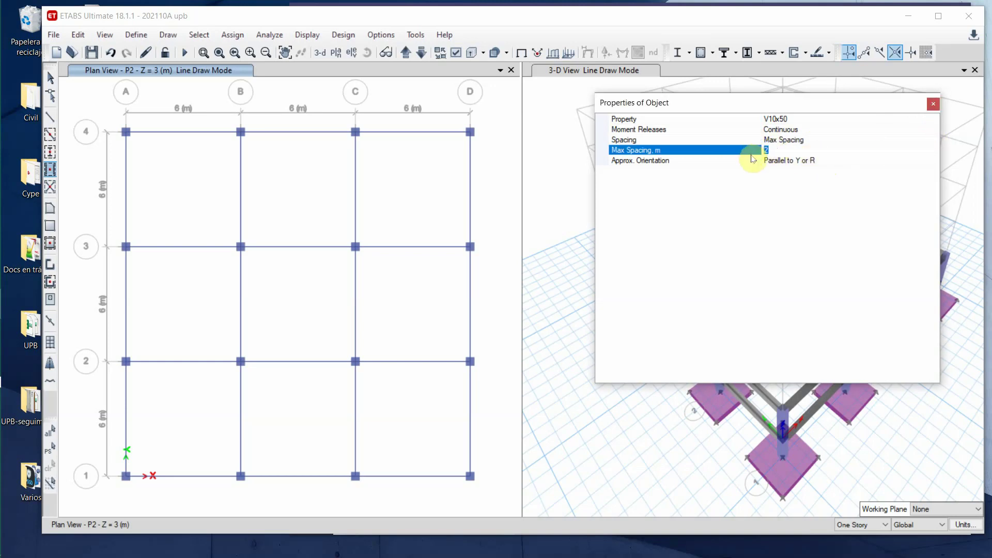
text(1)
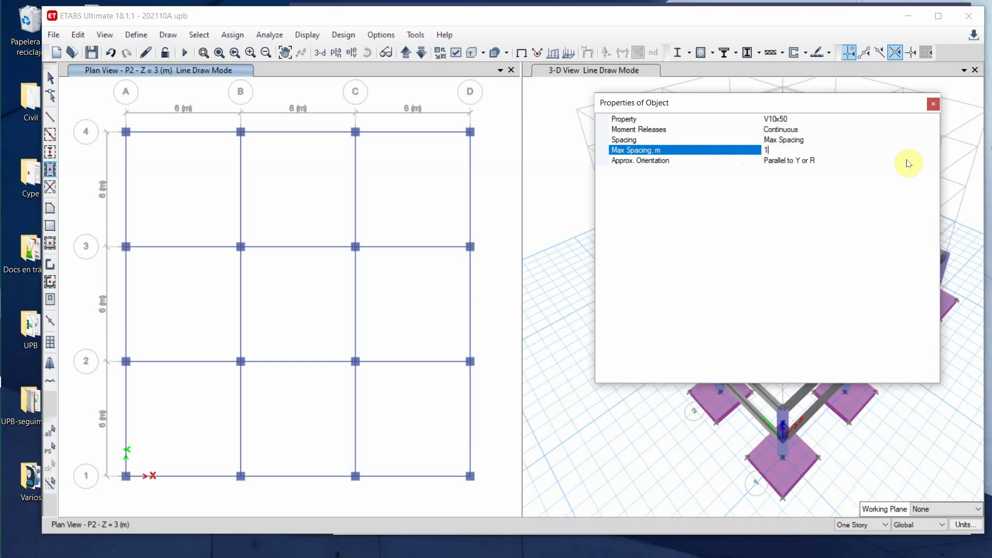
click(929, 162)
click(932, 161)
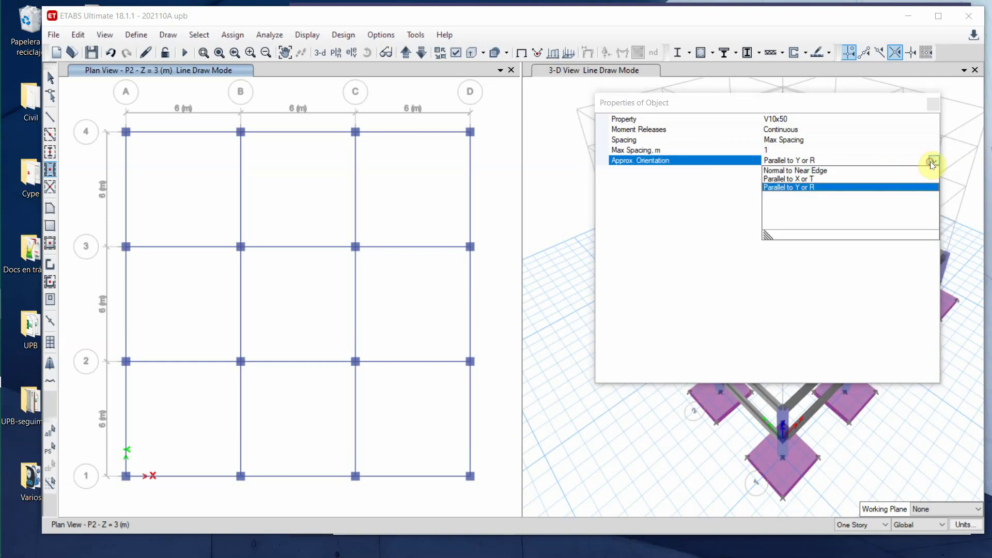
click(801, 181)
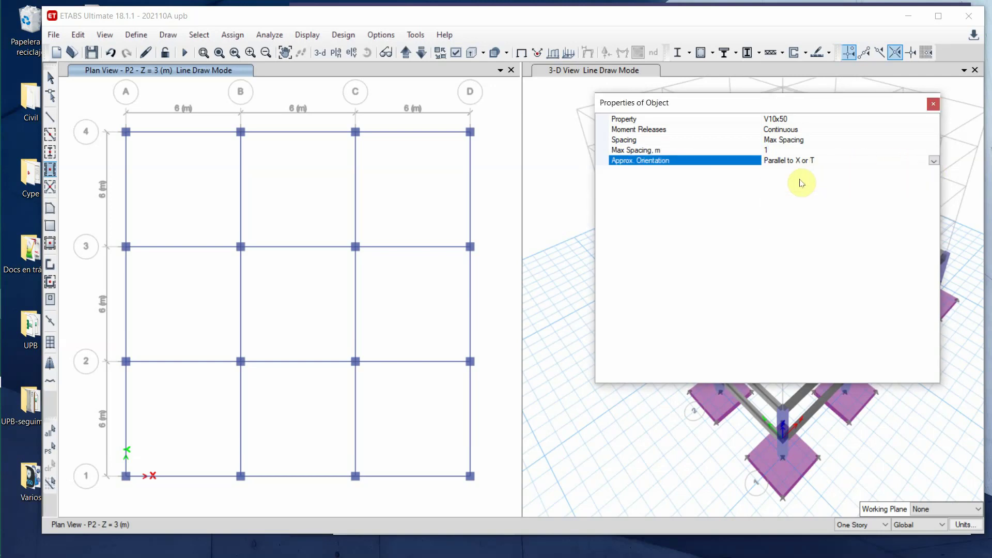
- Fill the eight outer bays with secondary beams, leaving bay B-C / 2-3 empty
click(167, 200)
click(281, 210)
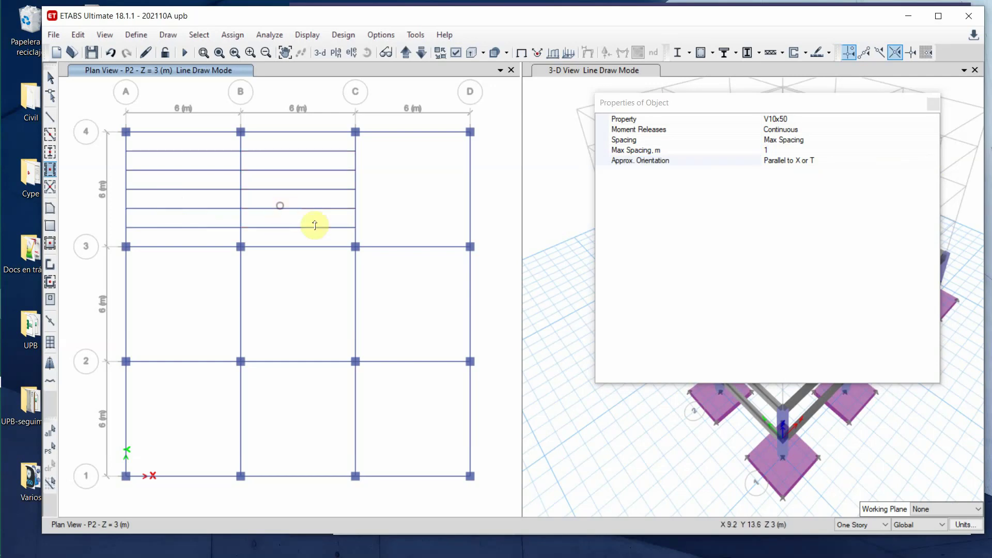
click(392, 211)
click(150, 325)
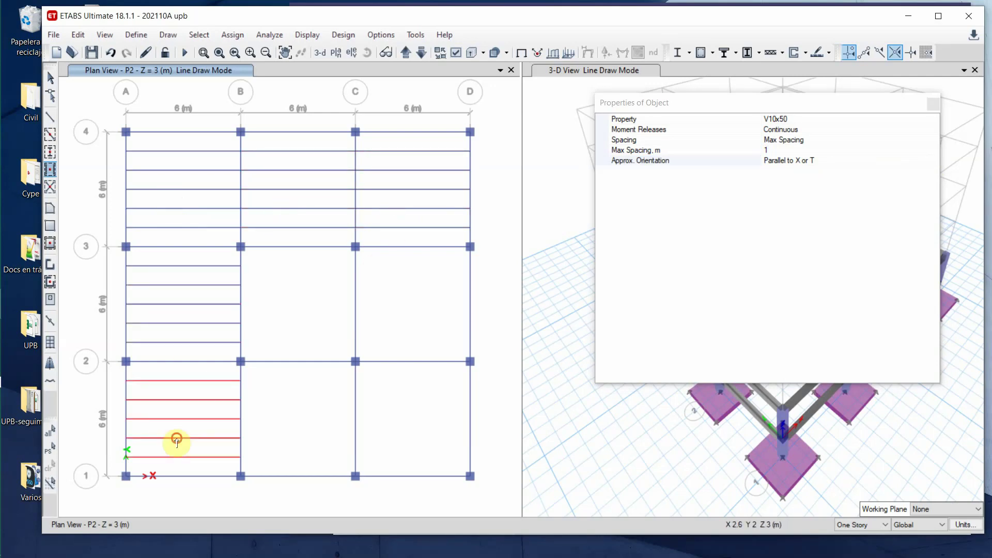
click(176, 441)
click(276, 423)
click(407, 431)
click(416, 317)
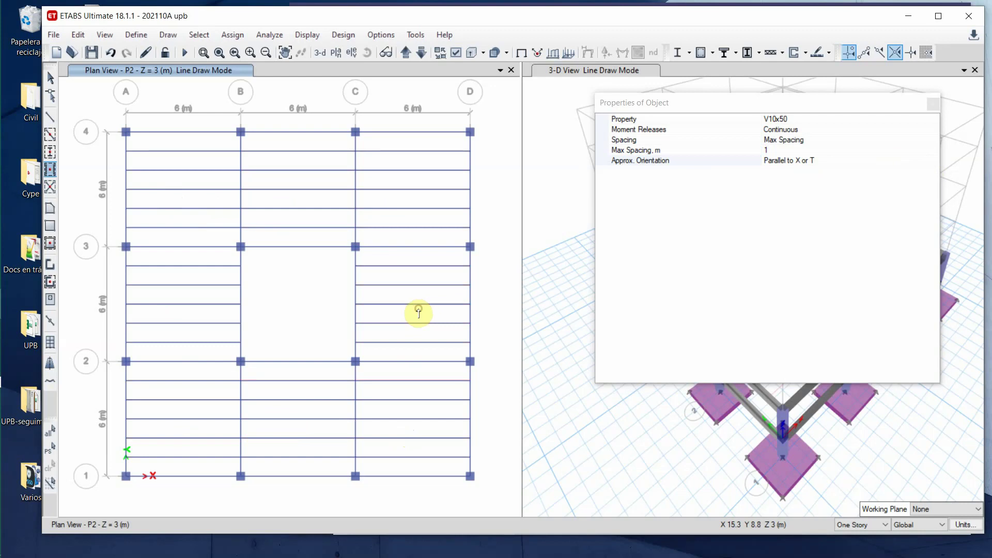
click(933, 104)
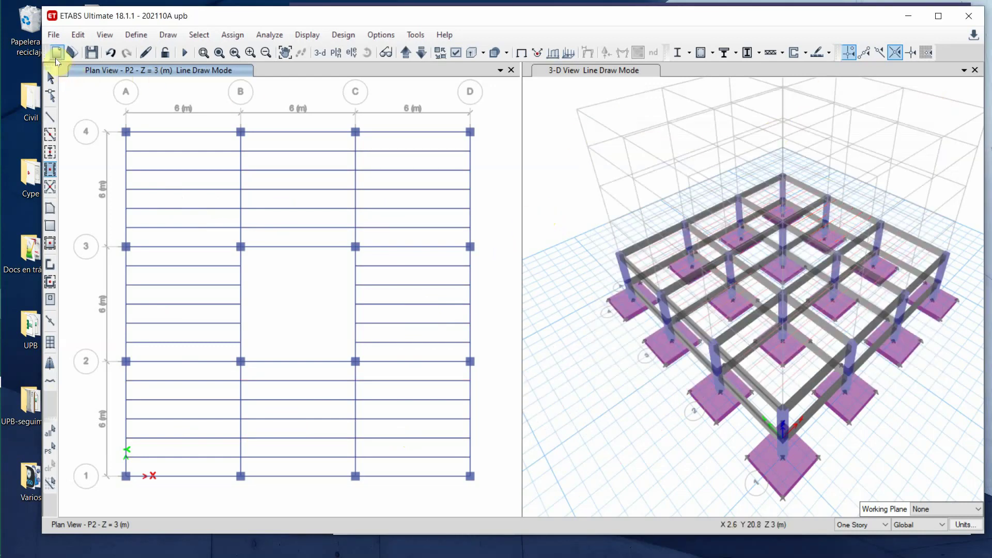
click(50, 77)
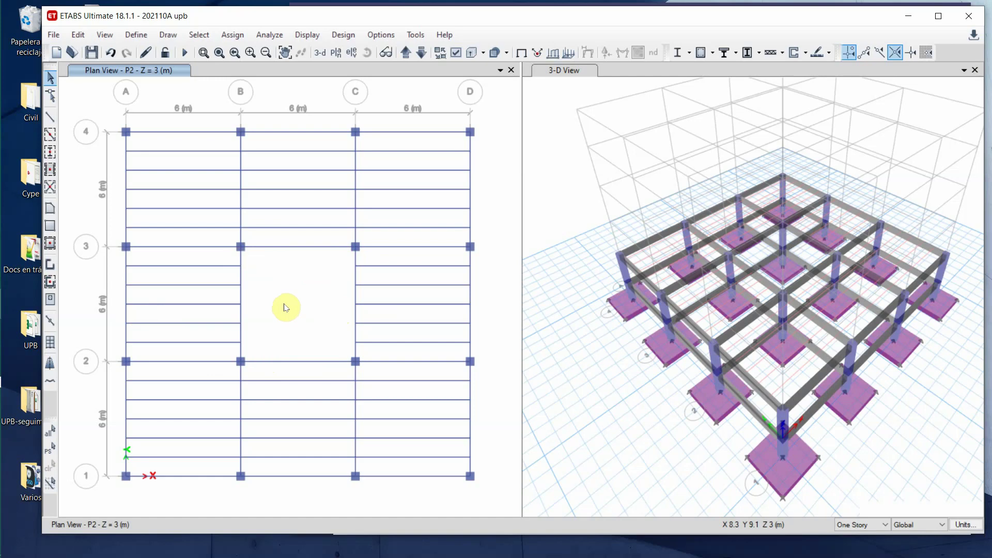
- Save the ETABS model after adding the secondary beams
click(91, 53)
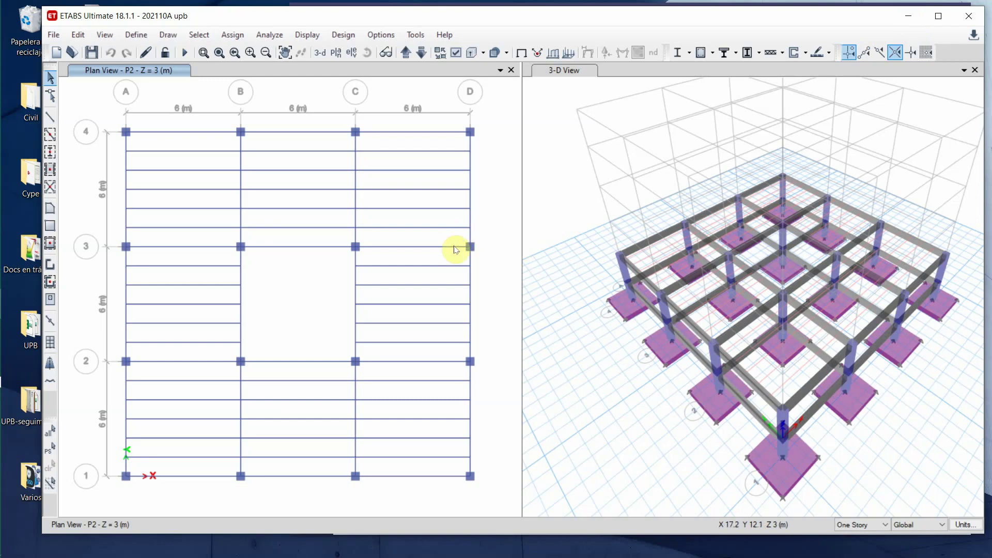
mouse_move(4, 438)
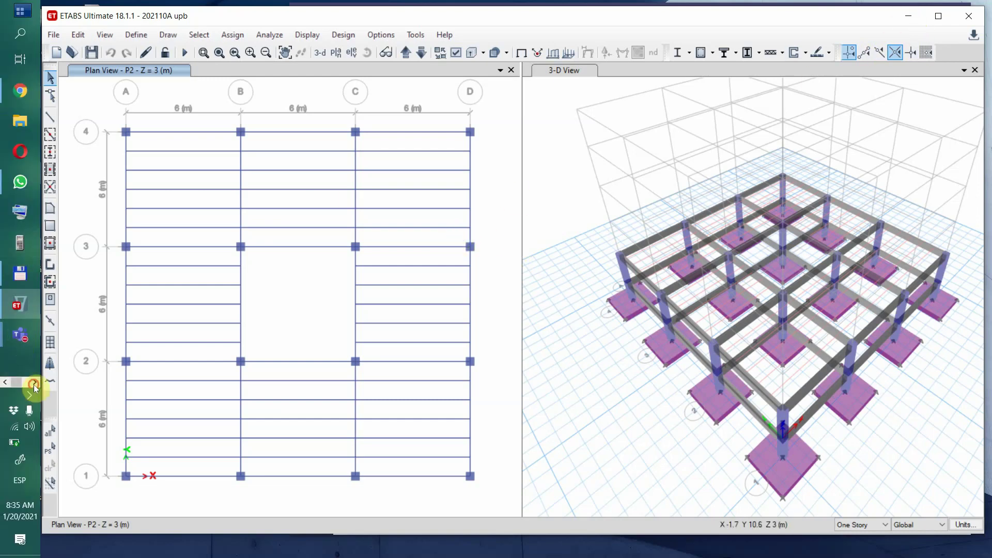
click(33, 385)
click(23, 94)
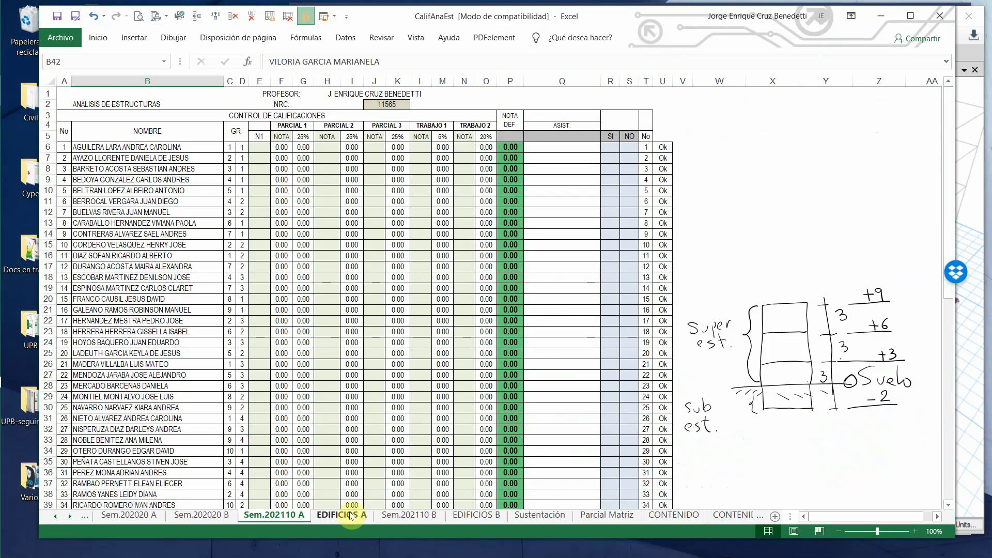
click(341, 515)
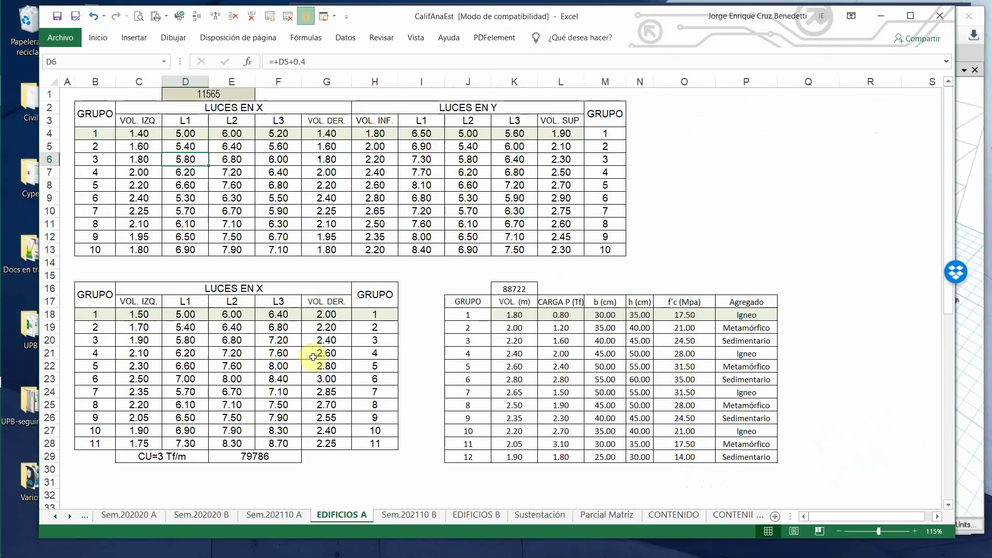
click(139, 148)
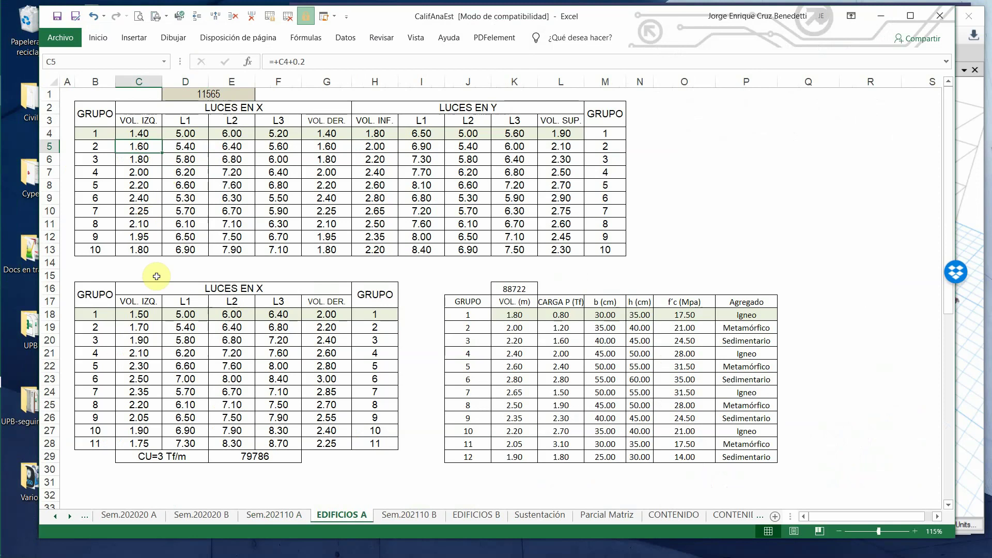
click(329, 161)
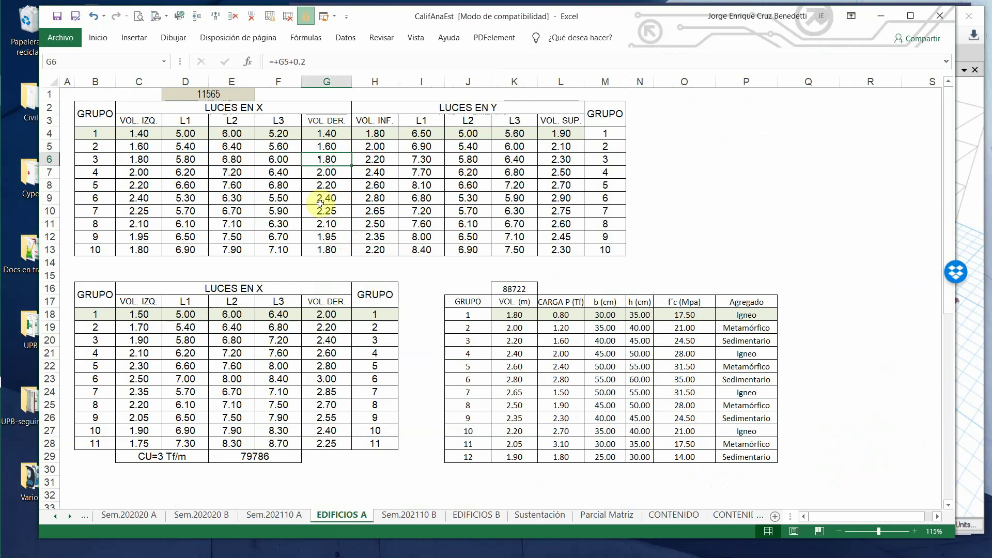
click(883, 15)
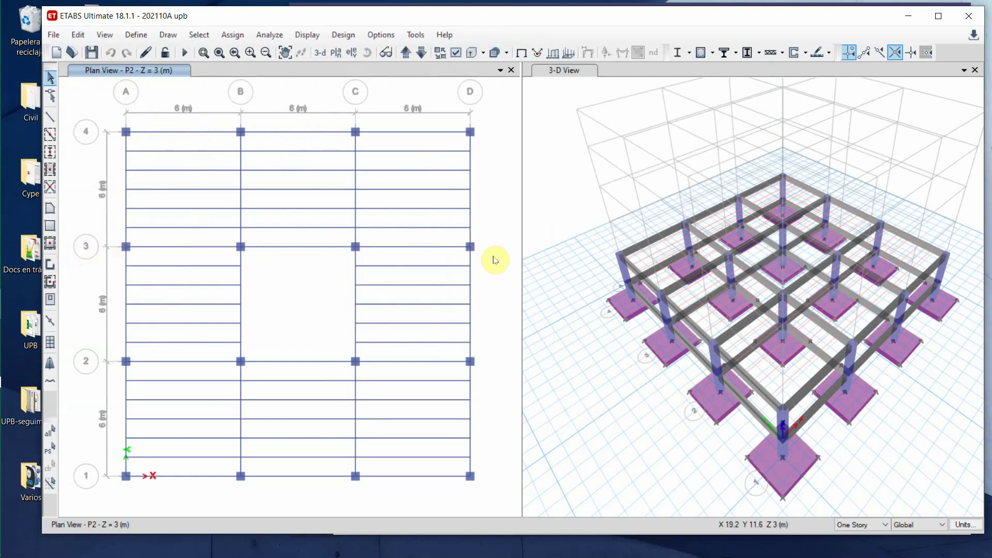
- In grid system G1, add X gridlines at ordinates -2 m and 20 m
right_click(85, 98)
click(122, 109)
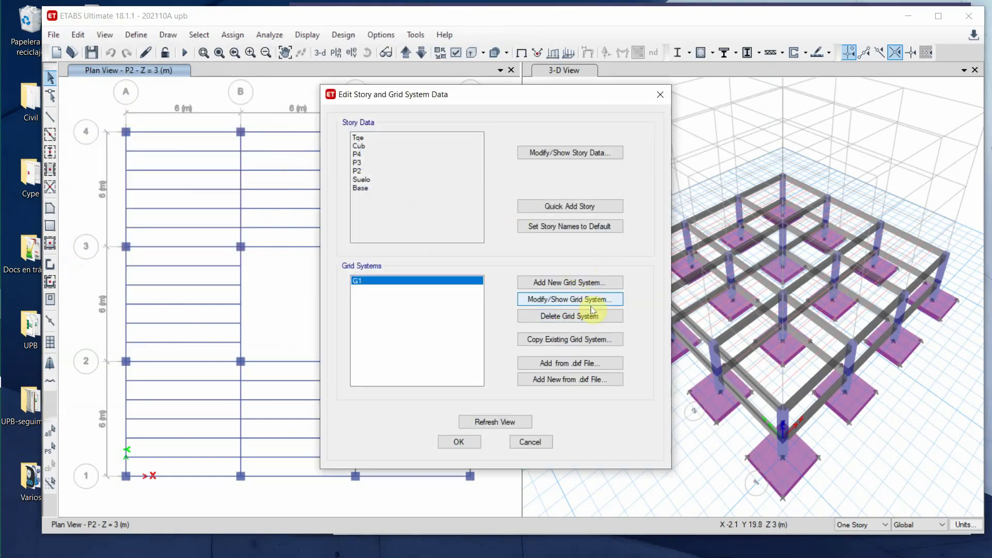
click(554, 302)
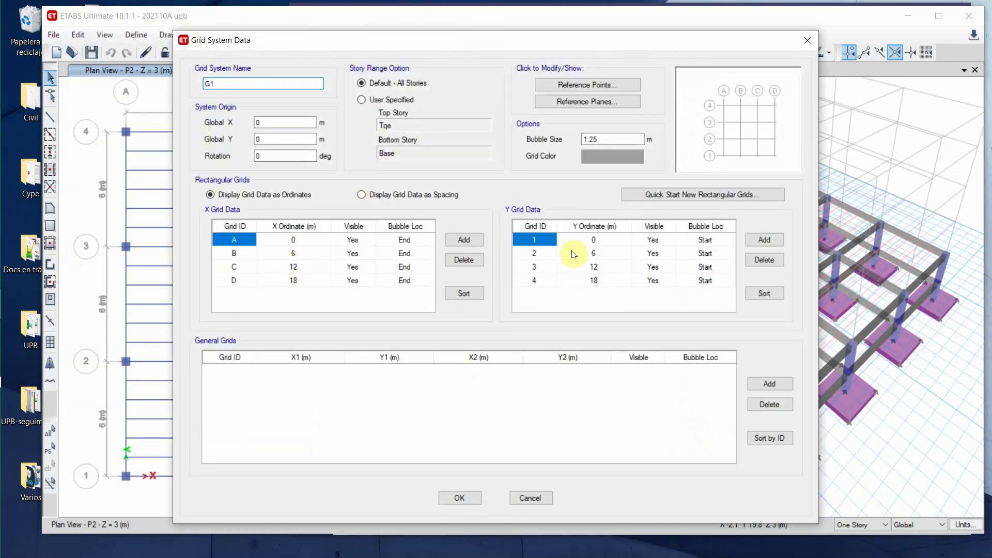
click(473, 241)
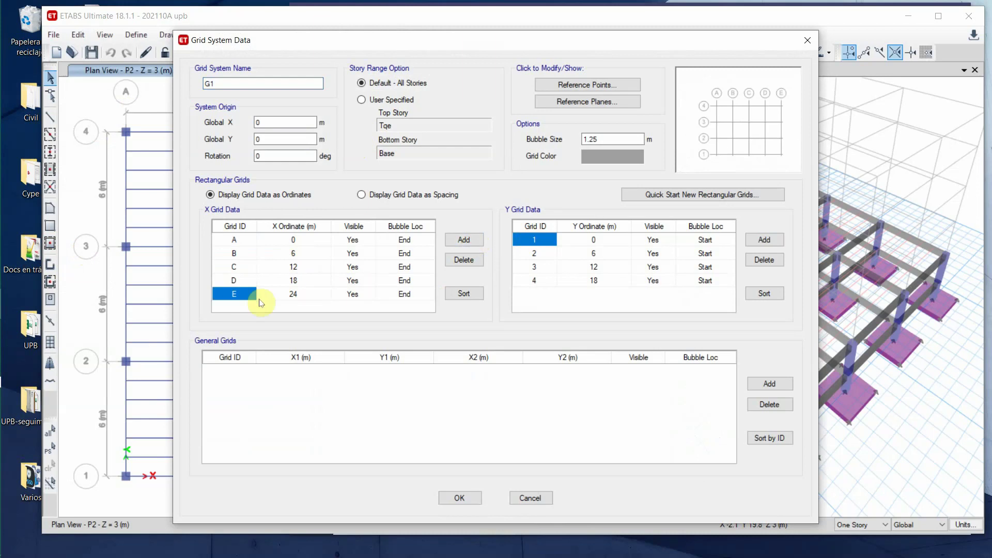
click(240, 301)
key(BackSpace)
click(307, 303)
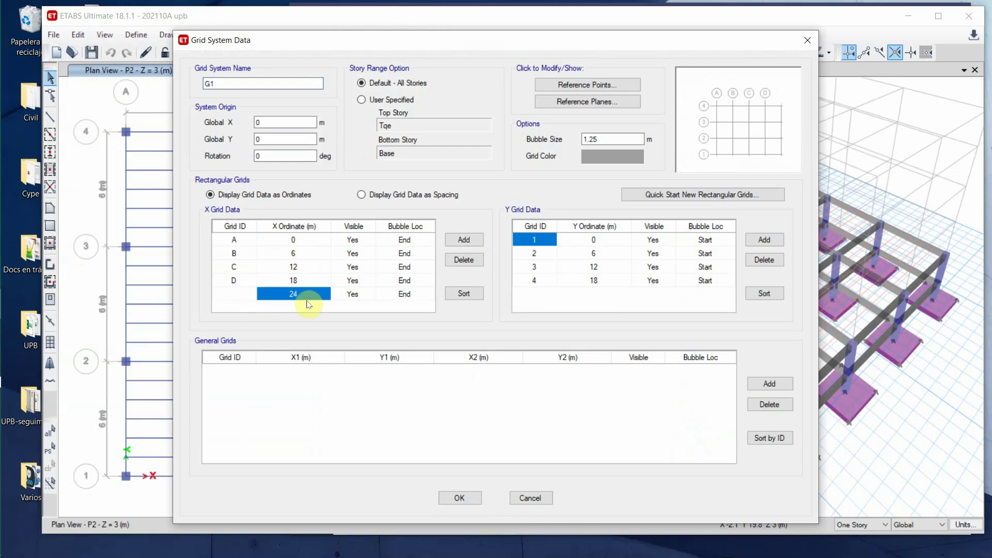
key(BackSpace)
text(-2)
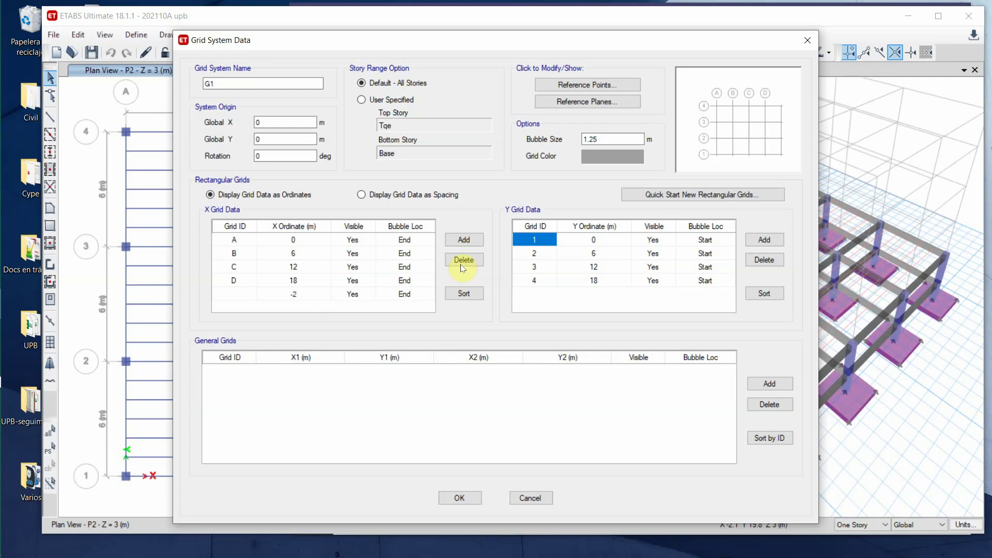
click(464, 241)
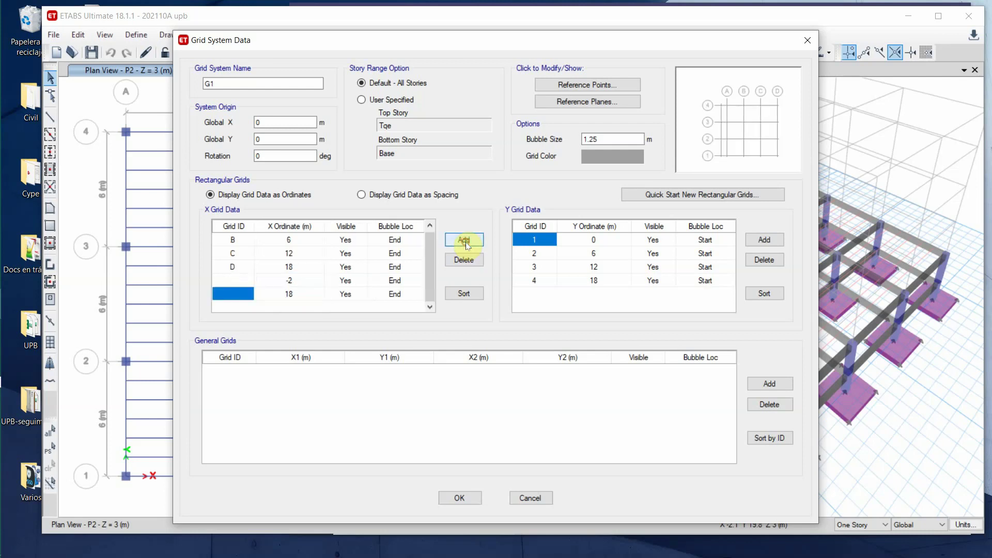
click(283, 297)
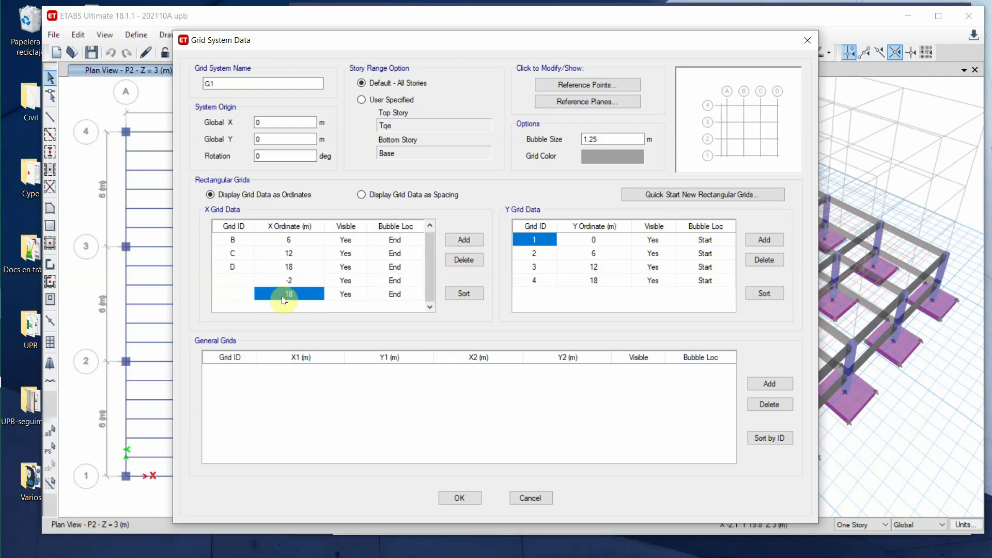
text(20)
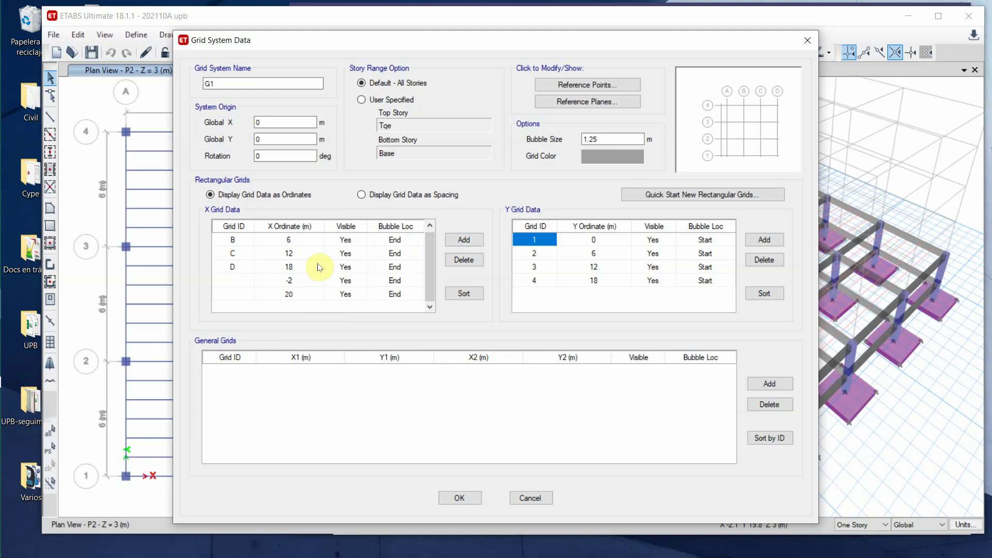
click(312, 254)
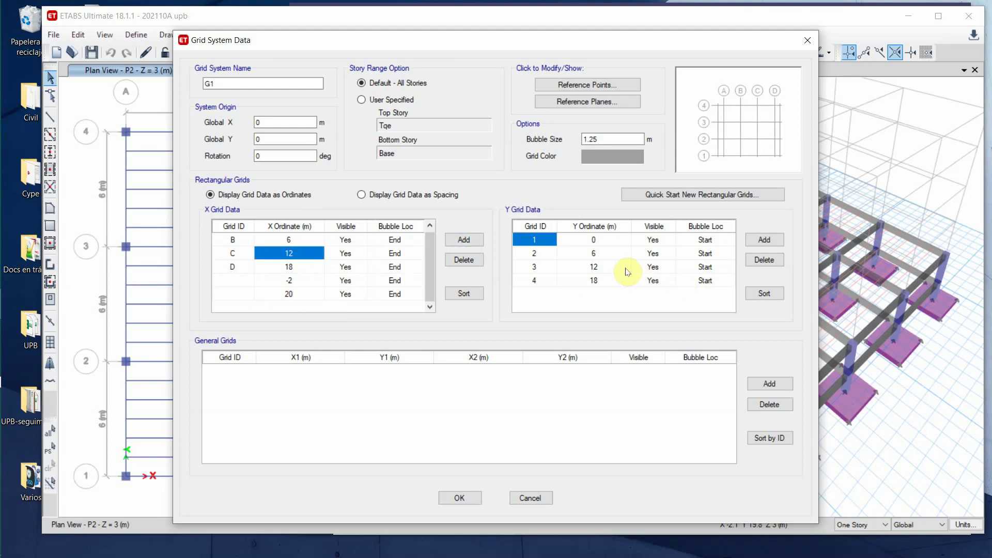
- Add Y gridlines at -2 m and 20 m and confirm the grid changes
click(745, 241)
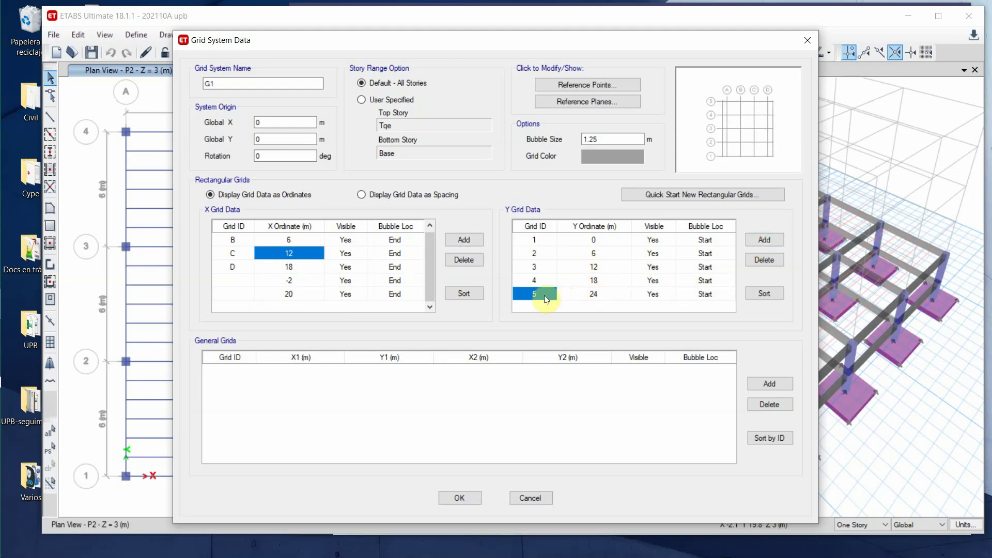
click(544, 297)
click(596, 296)
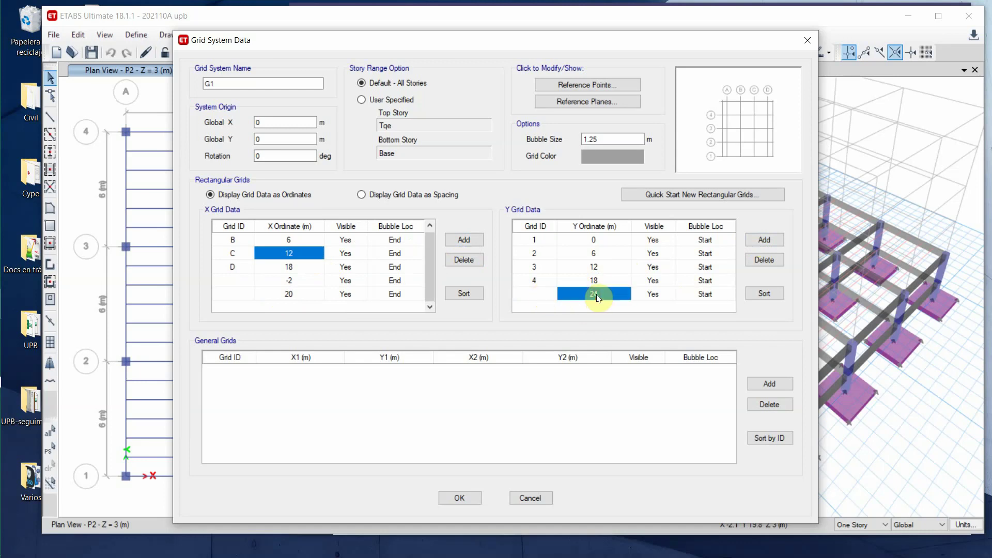
key(Delete)
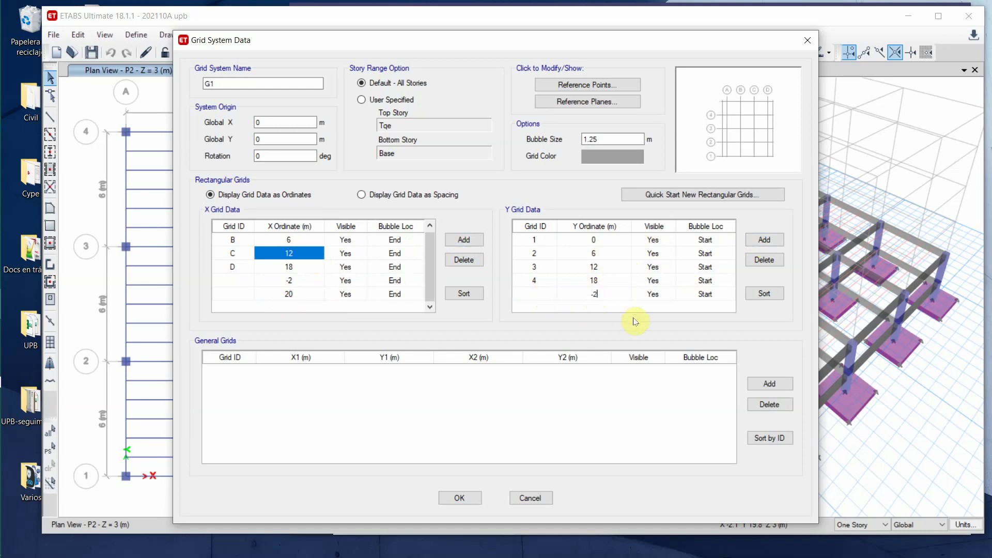
click(769, 246)
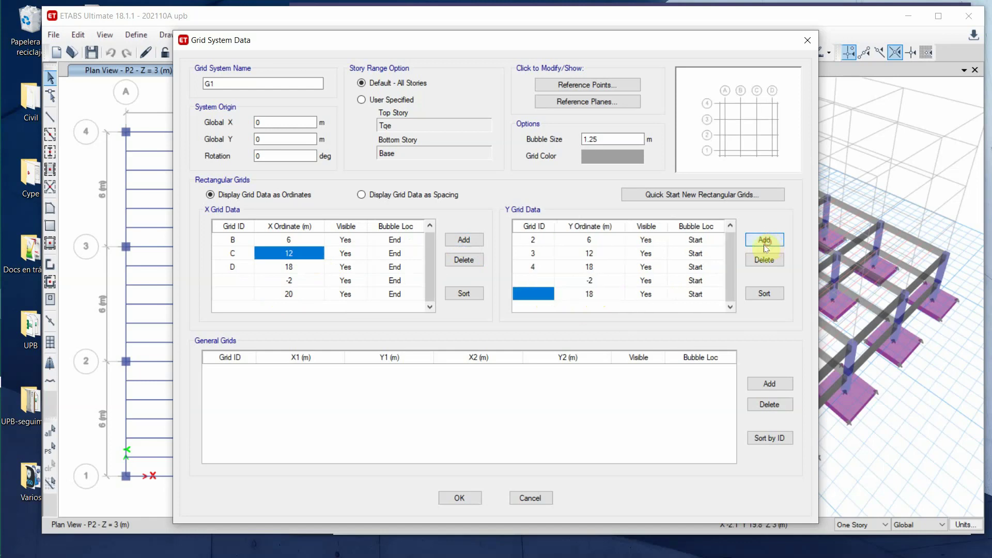
click(587, 302)
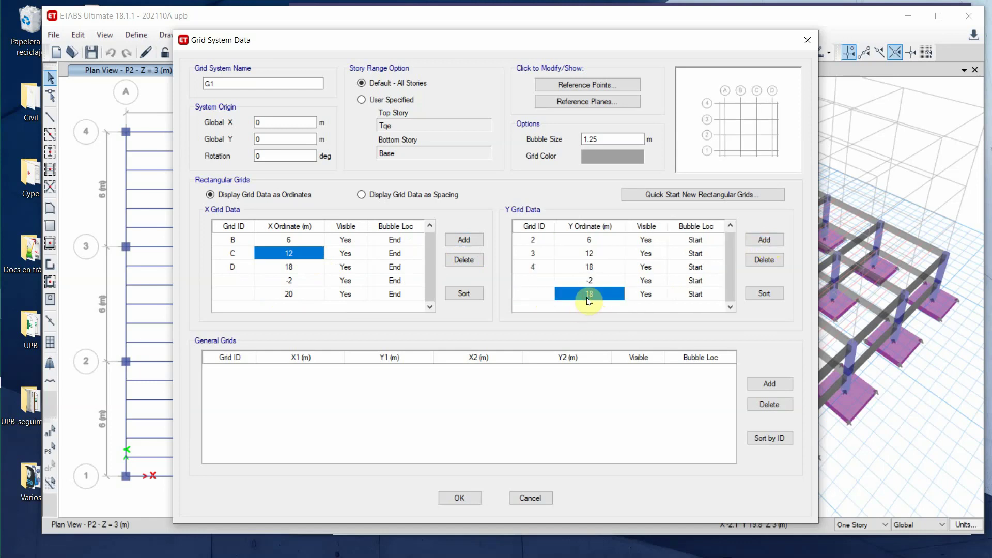
click(587, 298)
text(21)
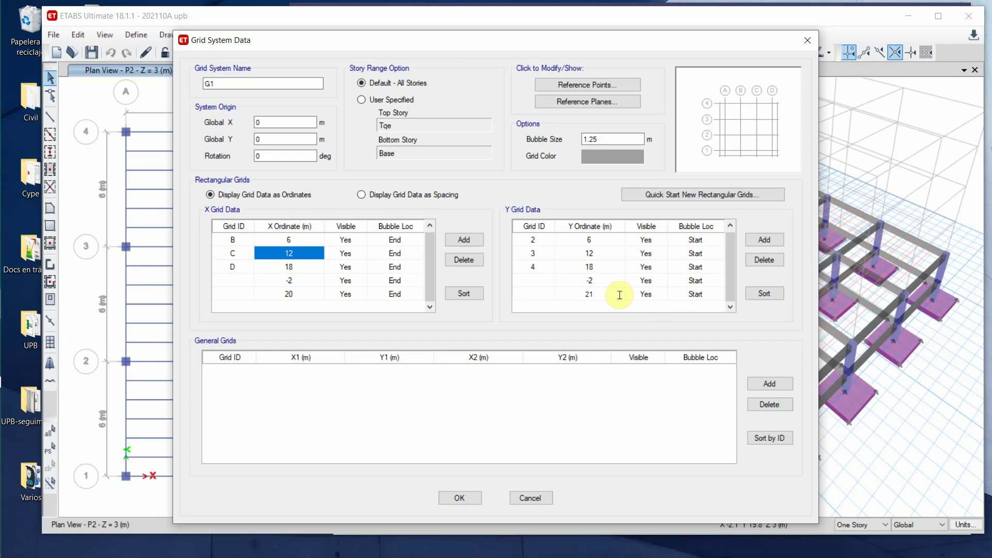
text(0)
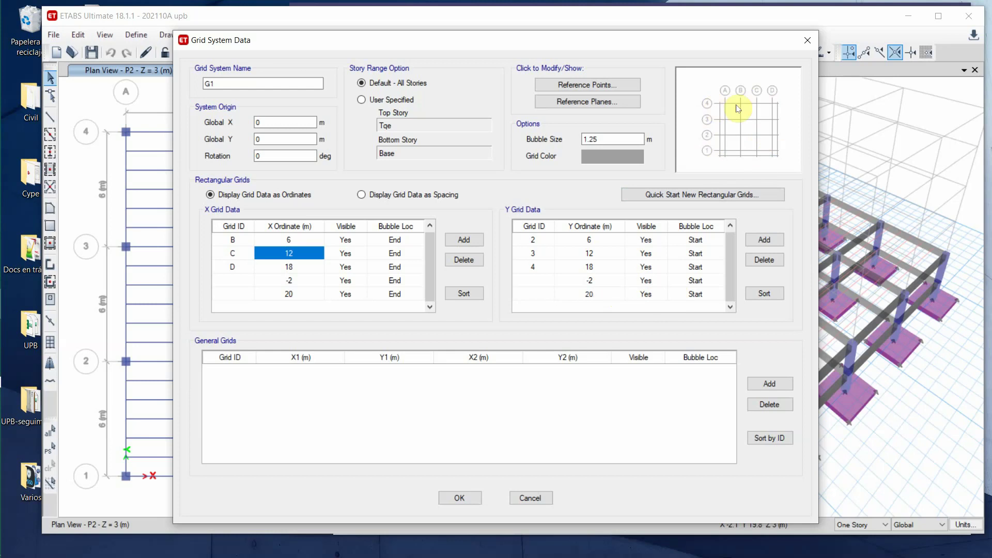
click(615, 267)
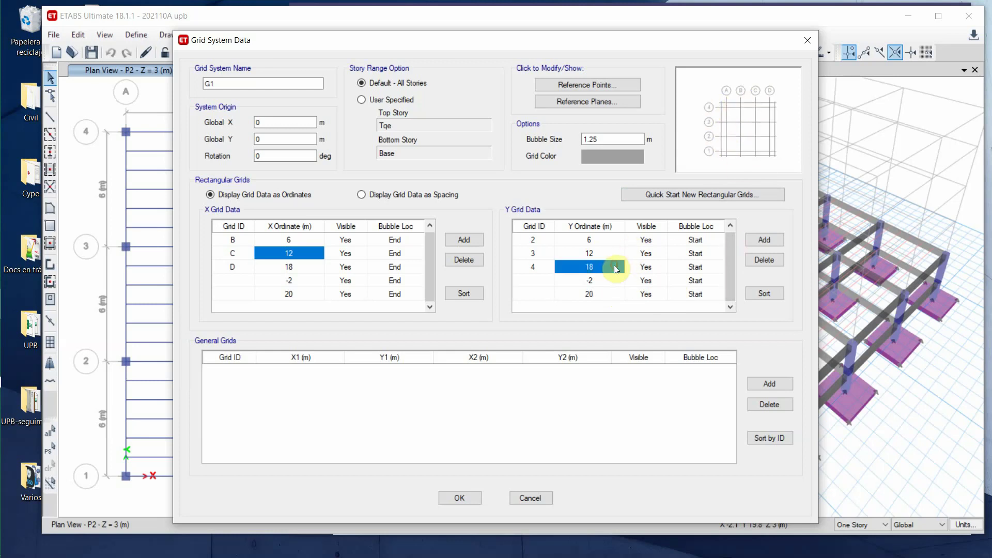
click(459, 498)
click(460, 442)
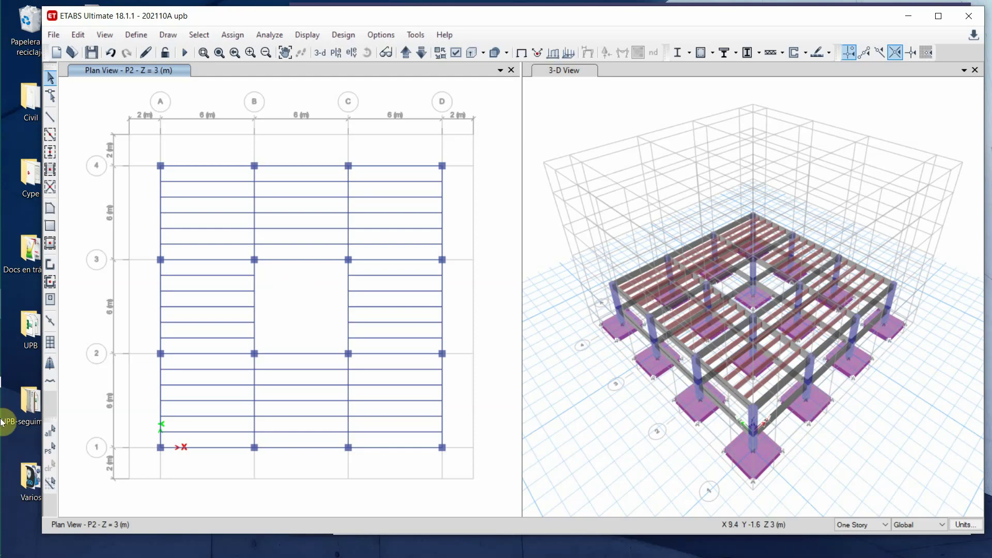
- Bring the CalifAnaEst Excel workbook to the front from the taskbar
mouse_move(3, 331)
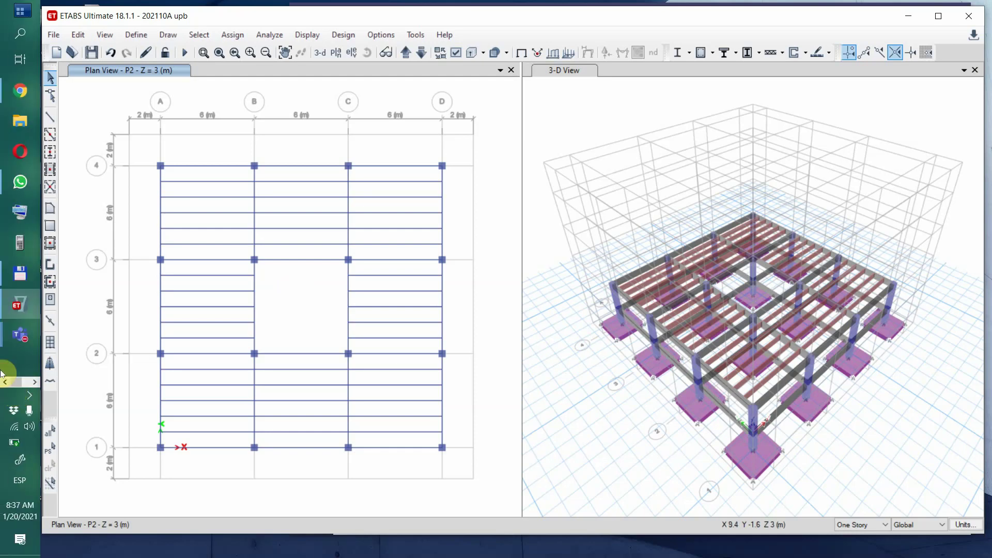
click(32, 383)
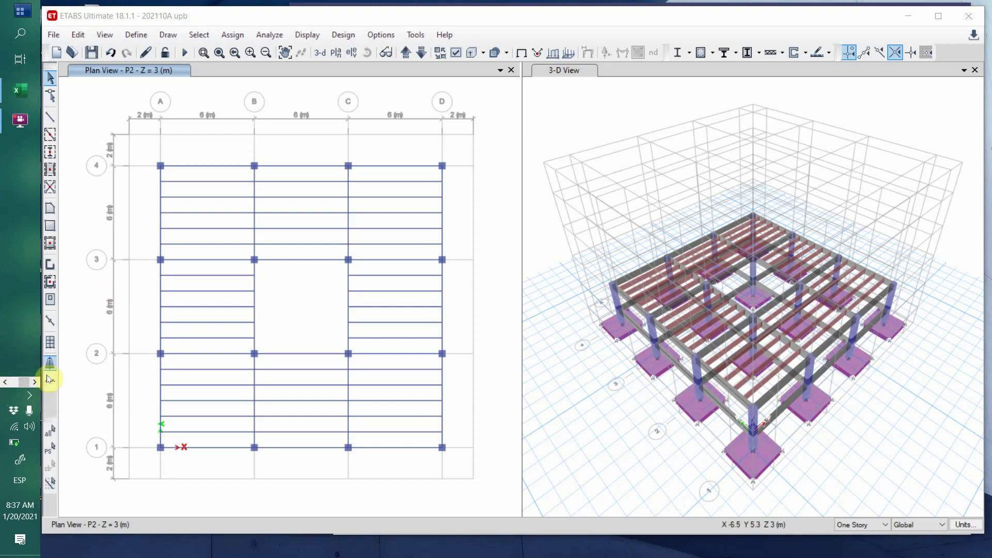
click(15, 92)
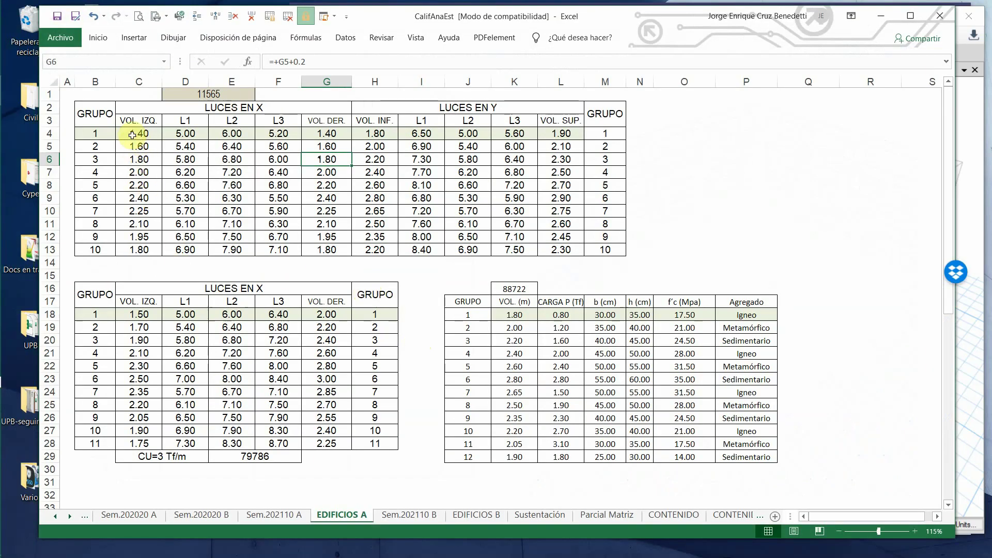
- Check the value in cell G4, then minimize Excel
click(329, 134)
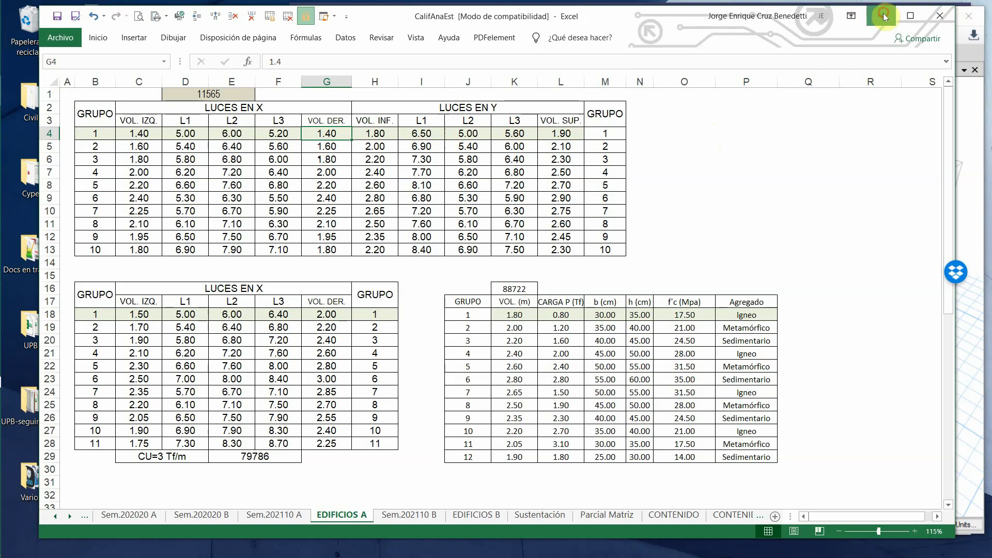
click(884, 17)
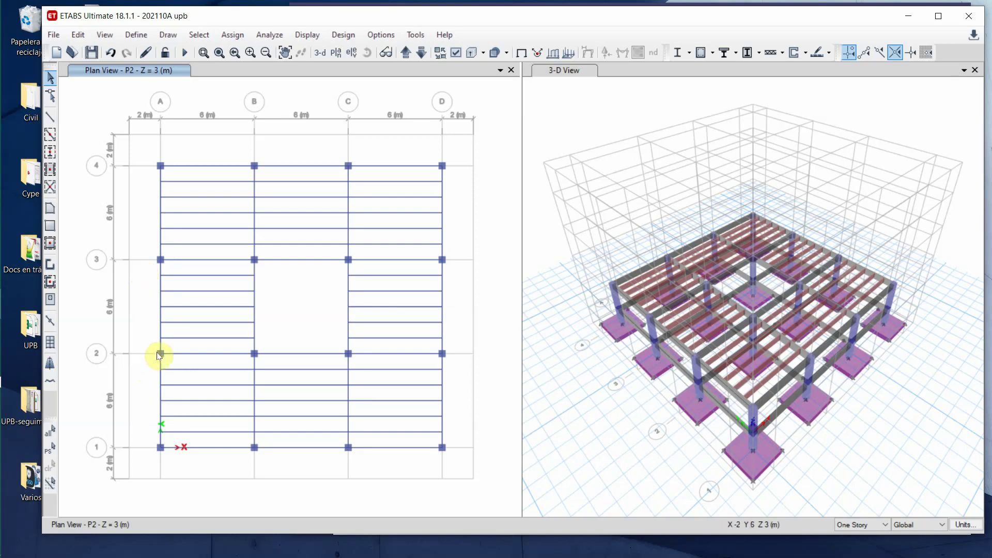
- Draw seven cantilever beams from the perimeter columns out to the outer gridlines
click(49, 137)
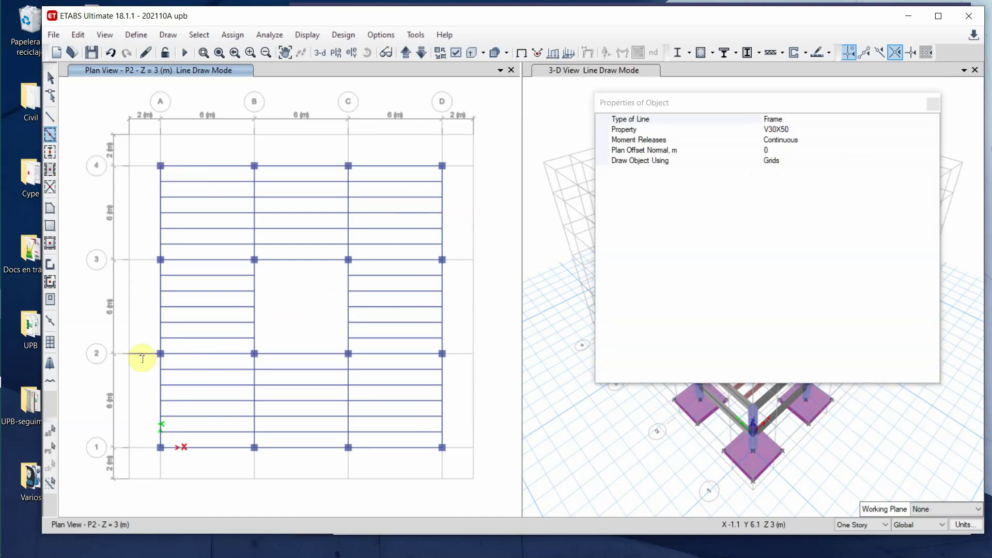
click(139, 264)
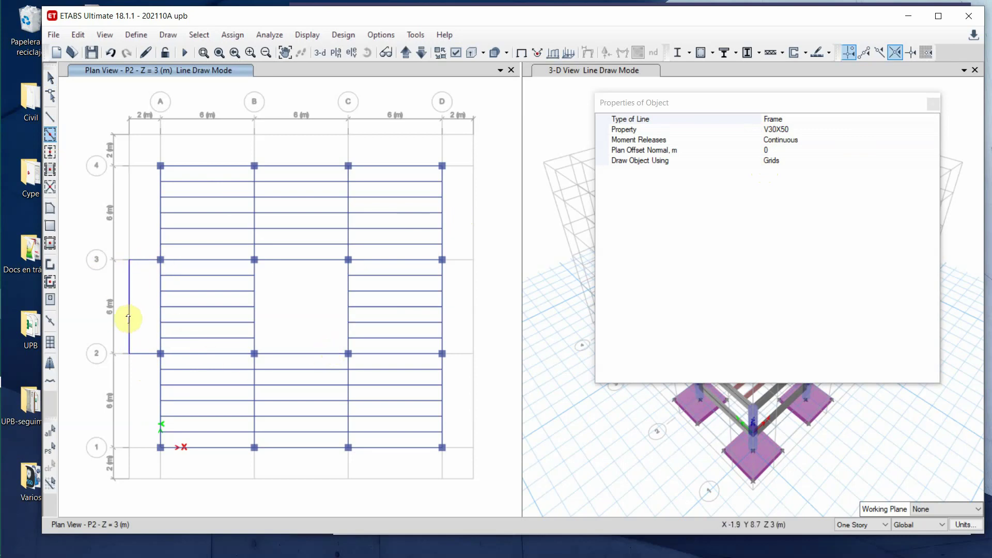
click(254, 154)
click(442, 154)
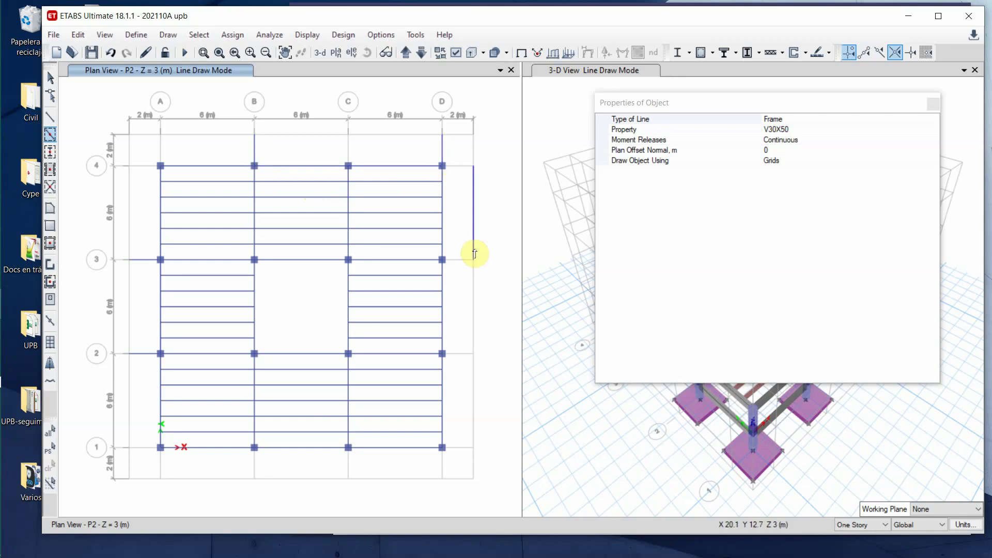
click(459, 448)
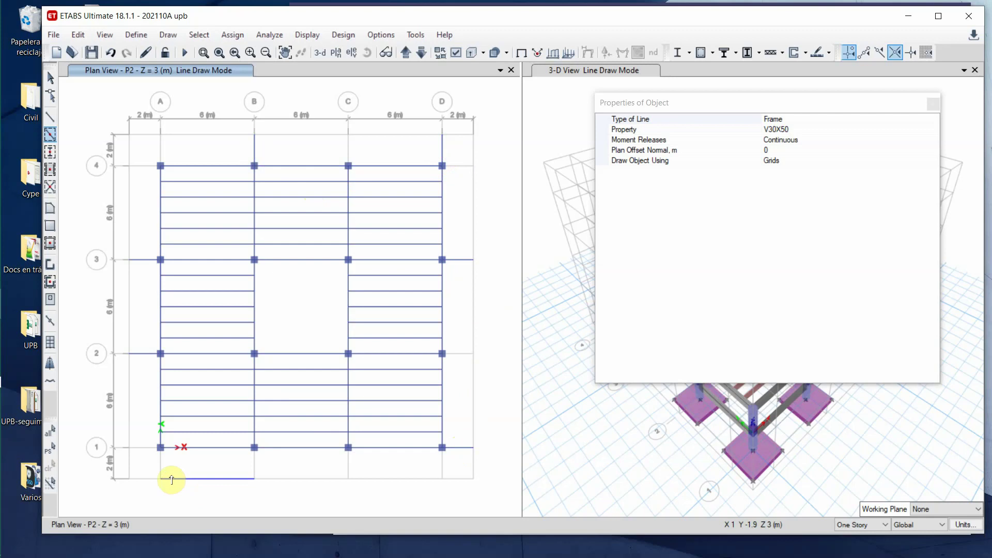
click(161, 463)
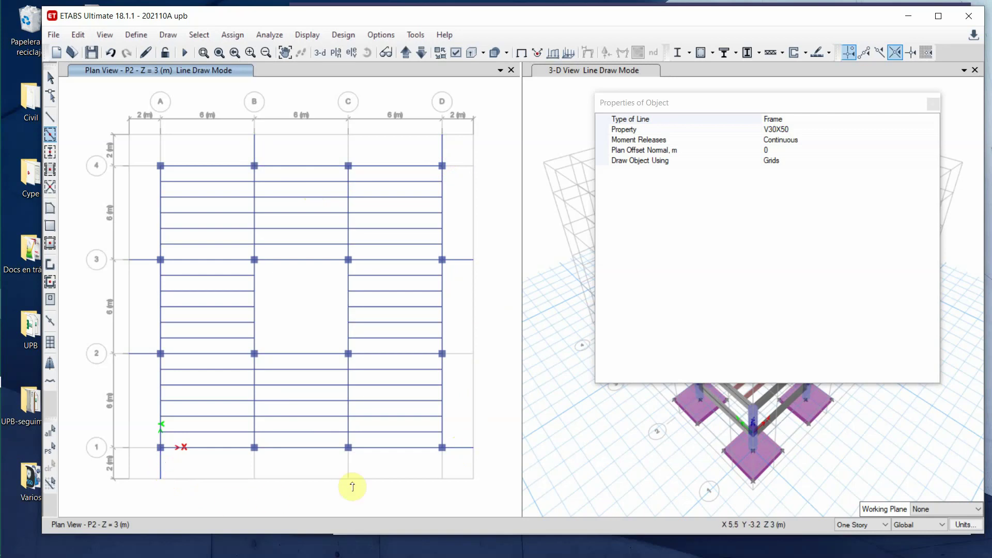
click(442, 471)
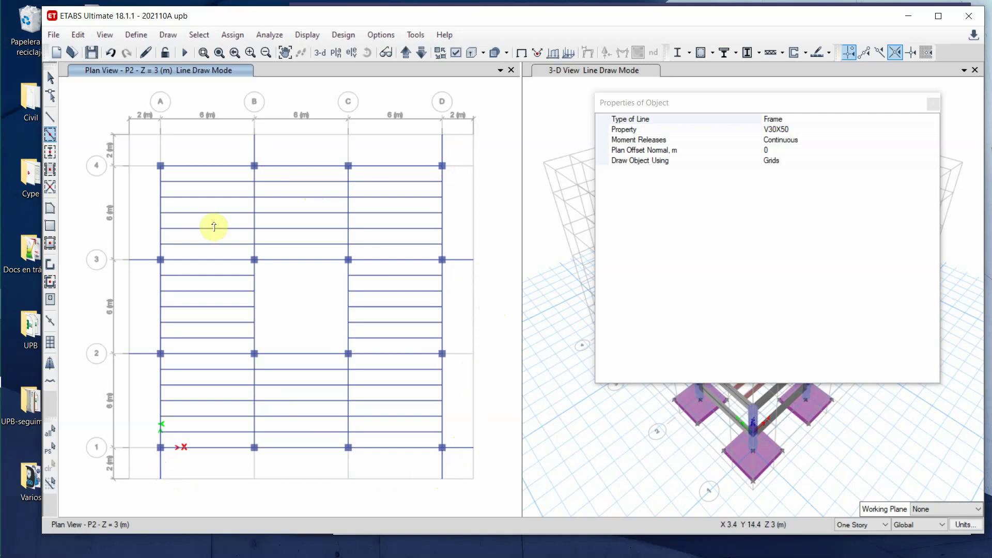
click(130, 206)
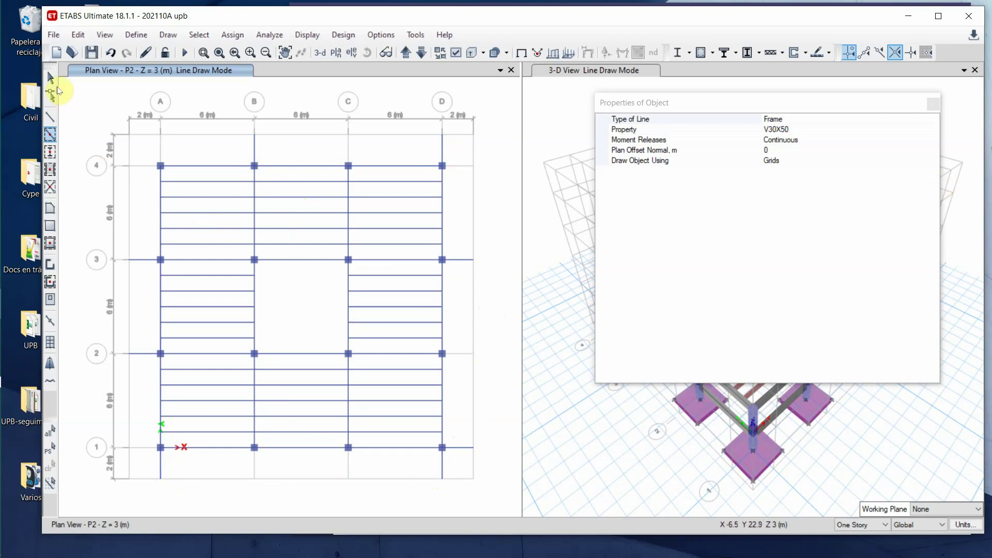
click(49, 78)
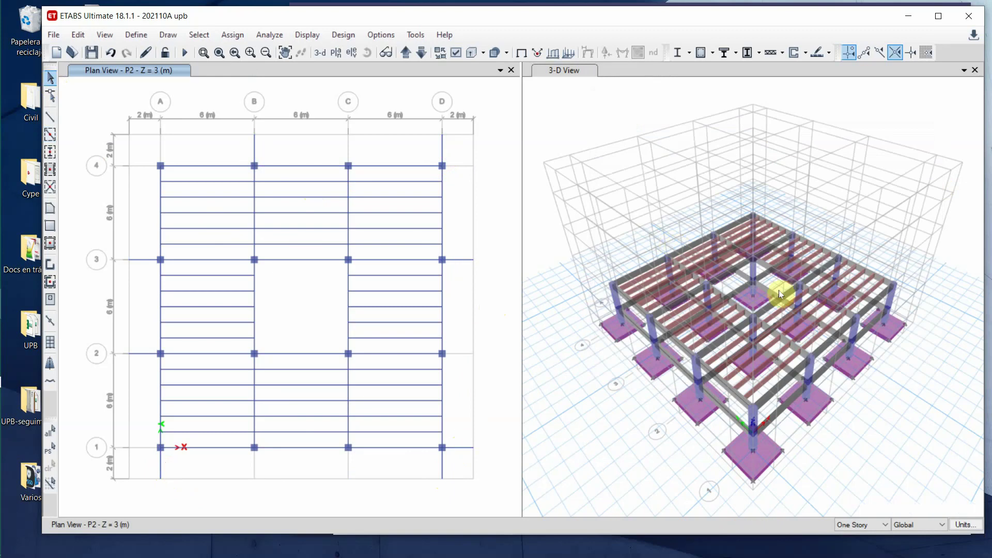
- Refresh the 3-D view to show the cantilever beams, then reactivate the P2 plan
click(555, 112)
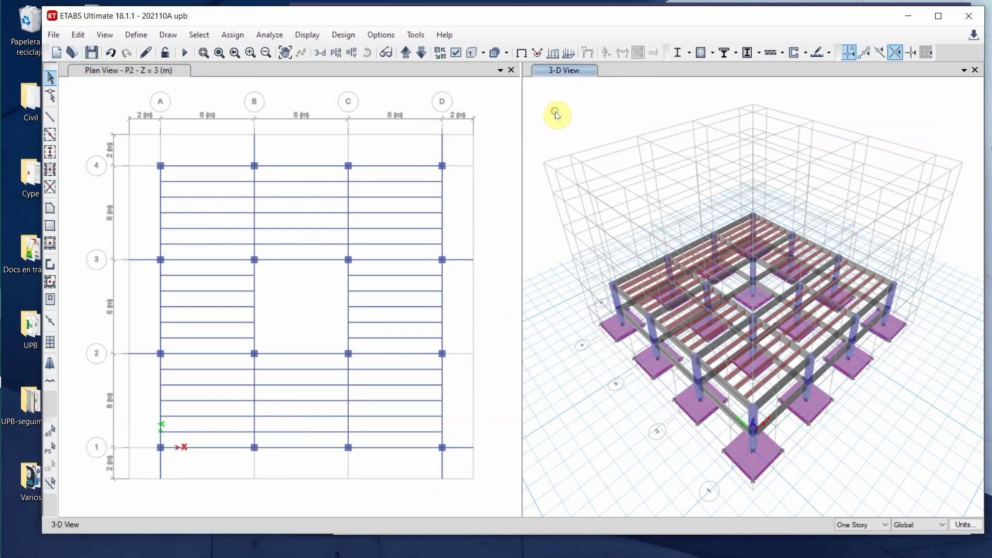
click(145, 52)
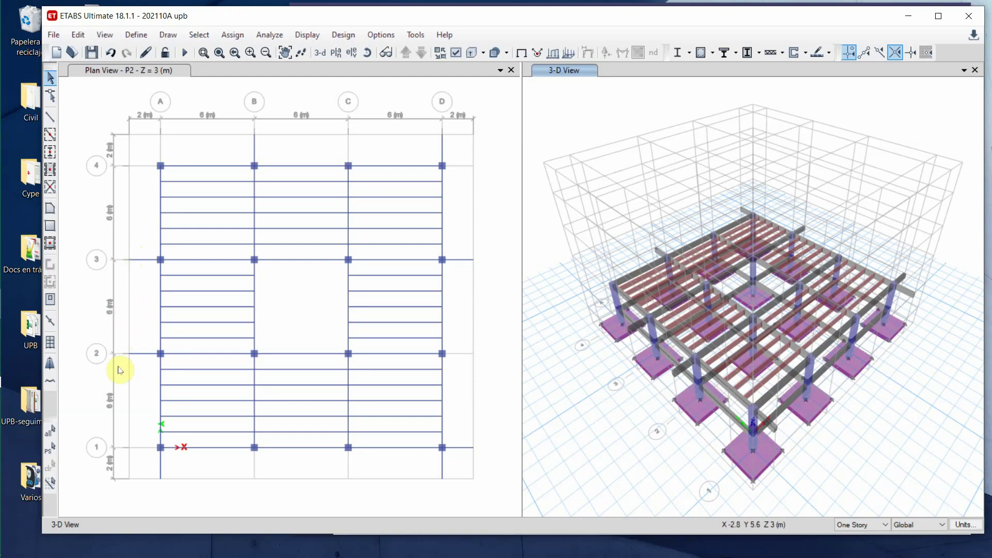
click(144, 300)
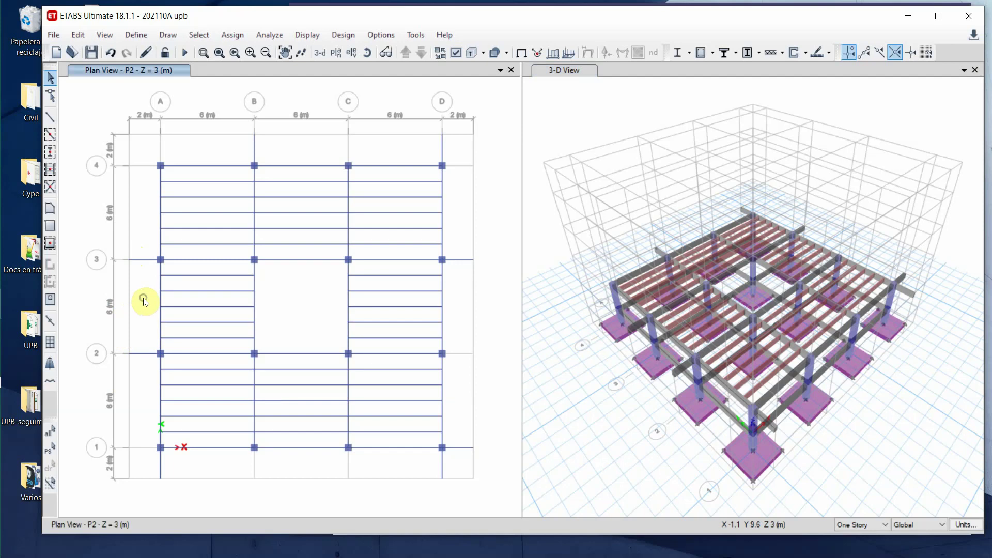
right_click(144, 301)
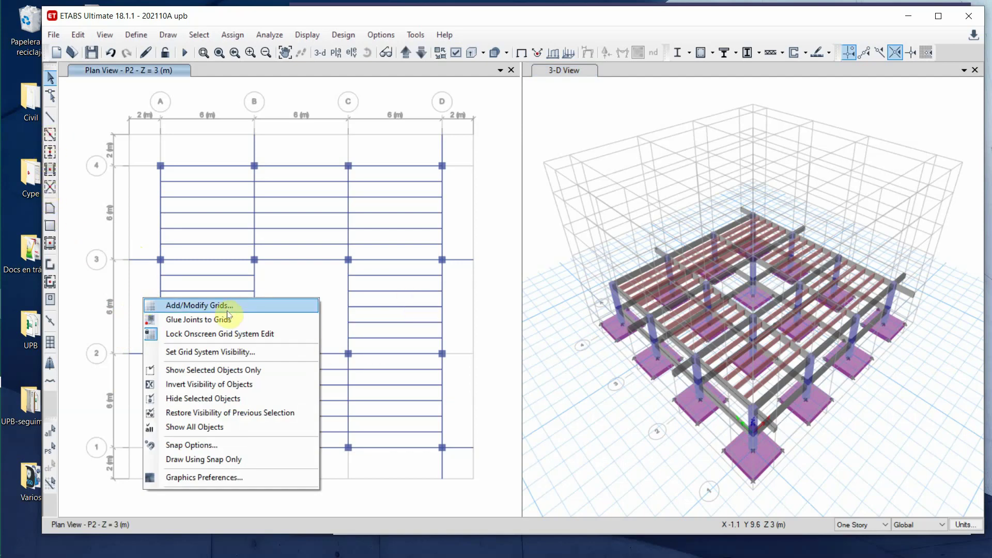
click(50, 135)
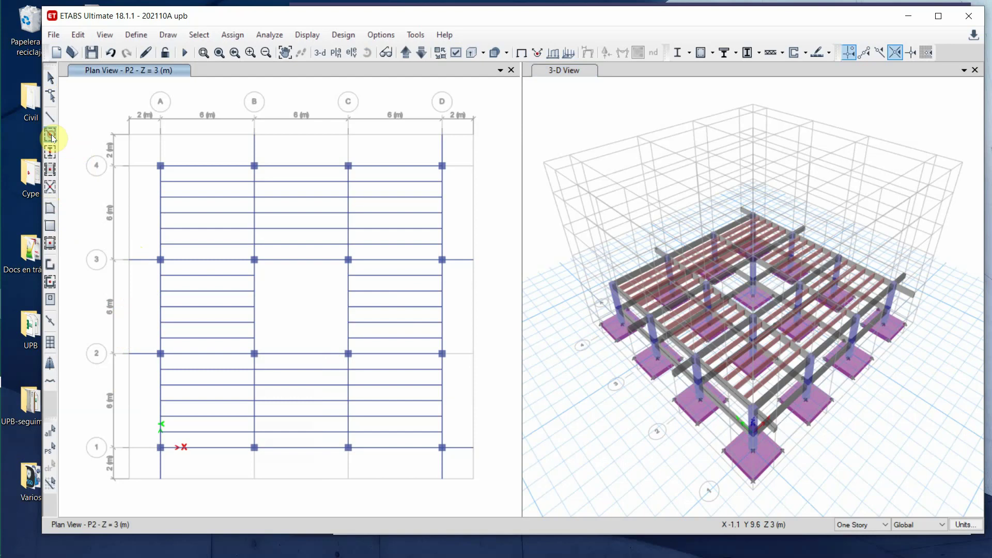
- Draw V10x50 edge beams along the outer left, top, right and bottom gridlines
click(931, 130)
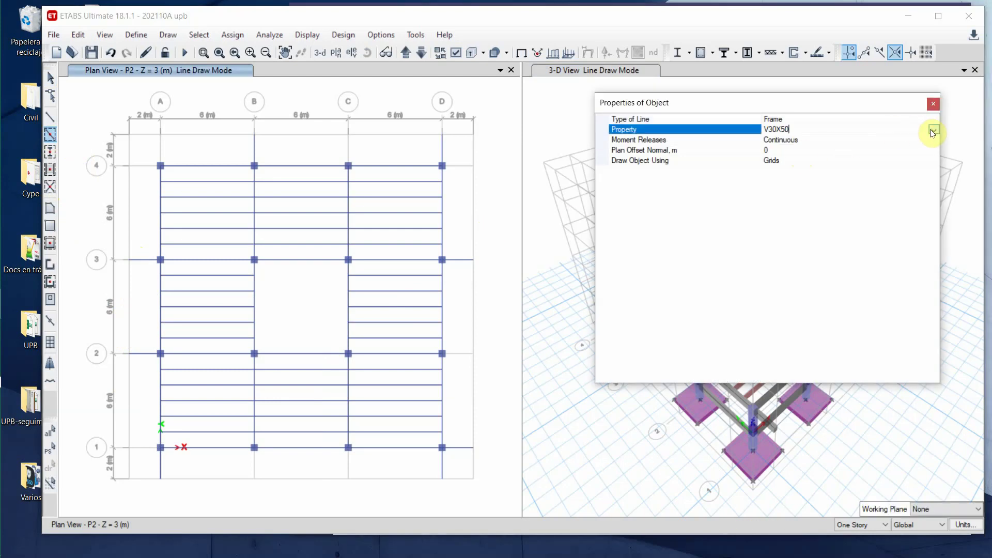
click(801, 151)
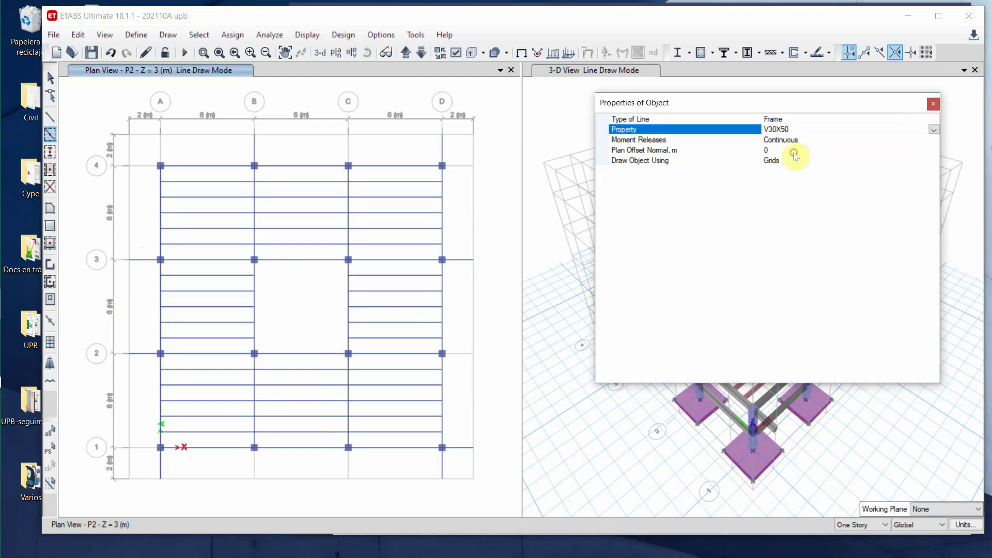
mouse_move(5, 337)
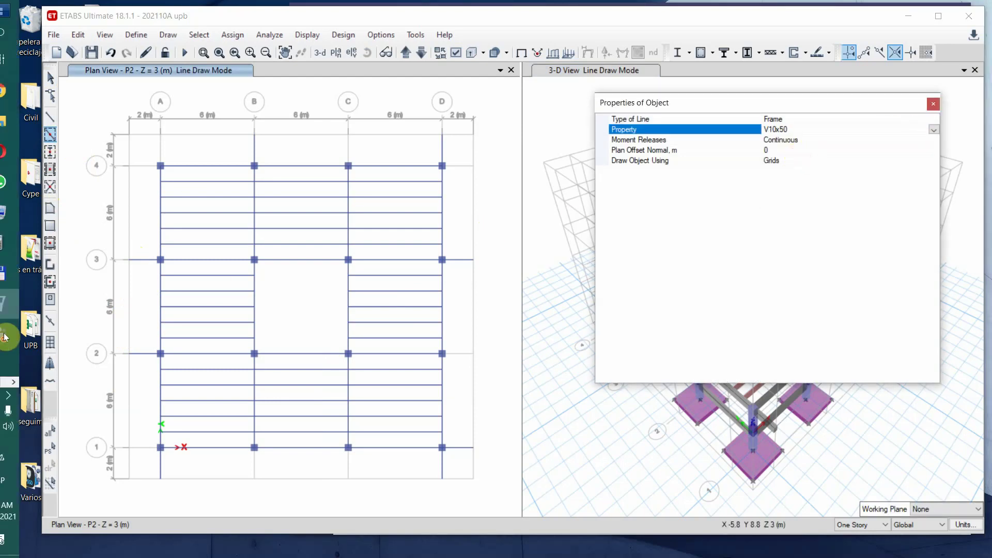
click(128, 298)
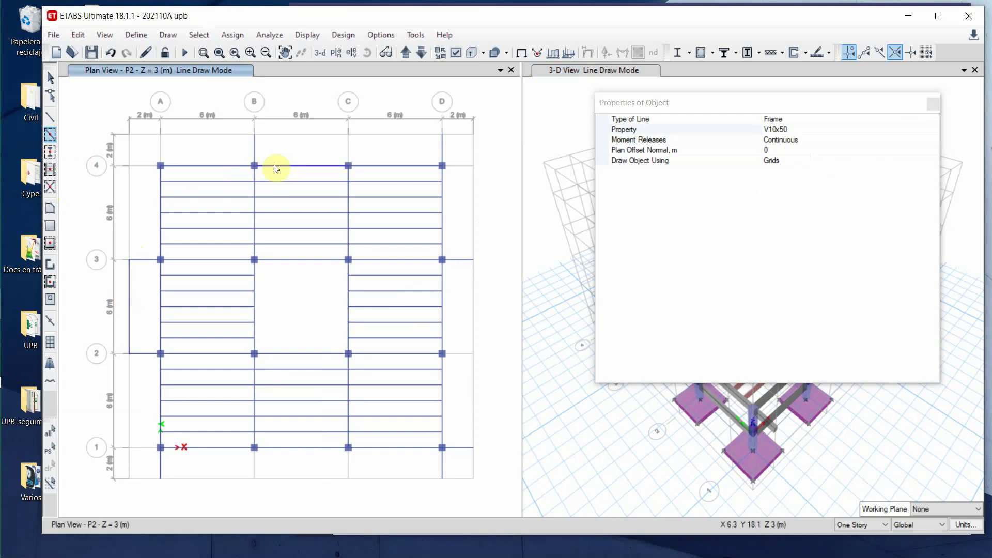
click(290, 148)
click(362, 144)
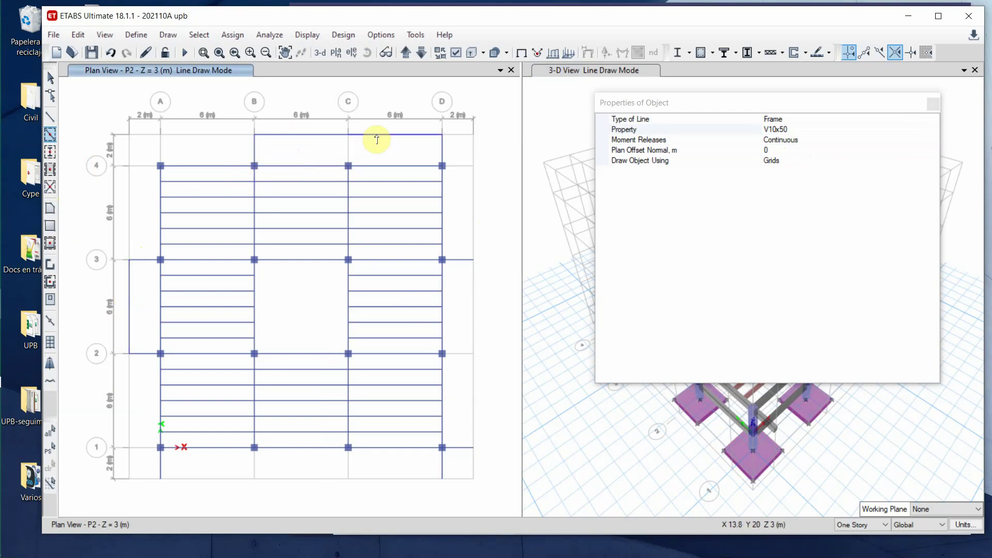
click(472, 301)
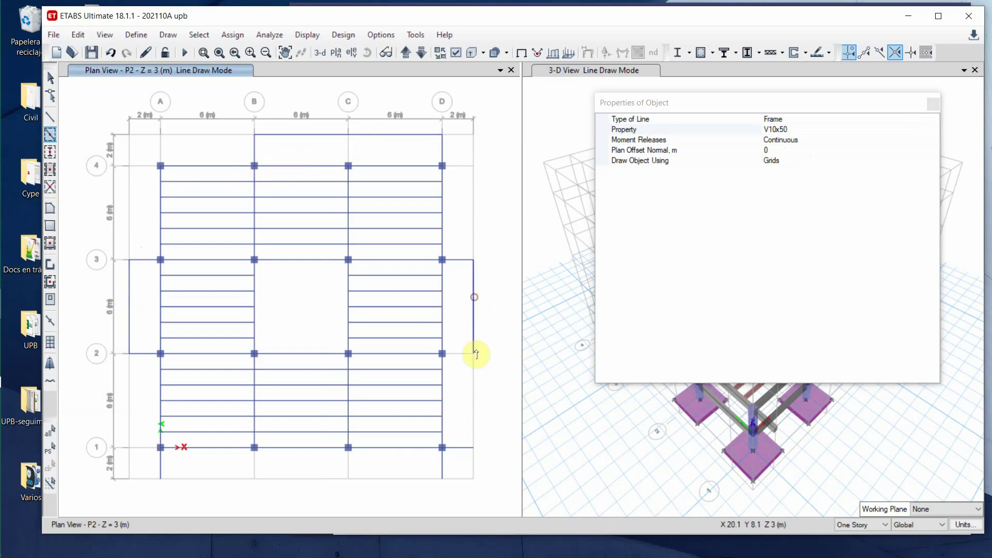
click(473, 372)
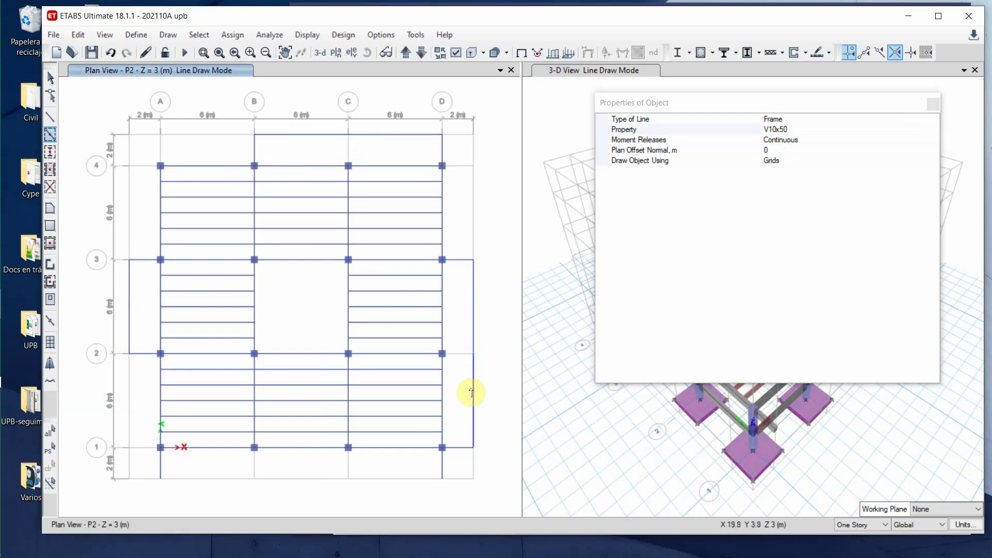
click(185, 480)
click(287, 480)
click(388, 480)
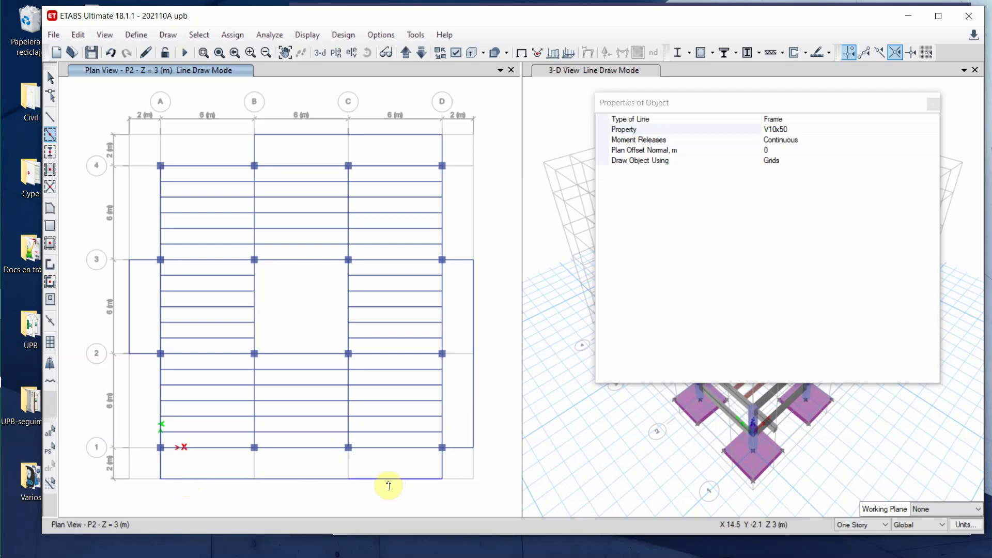
- Switch the section back to V30X50, start a beam at joint C4, and close the properties panel
click(933, 130)
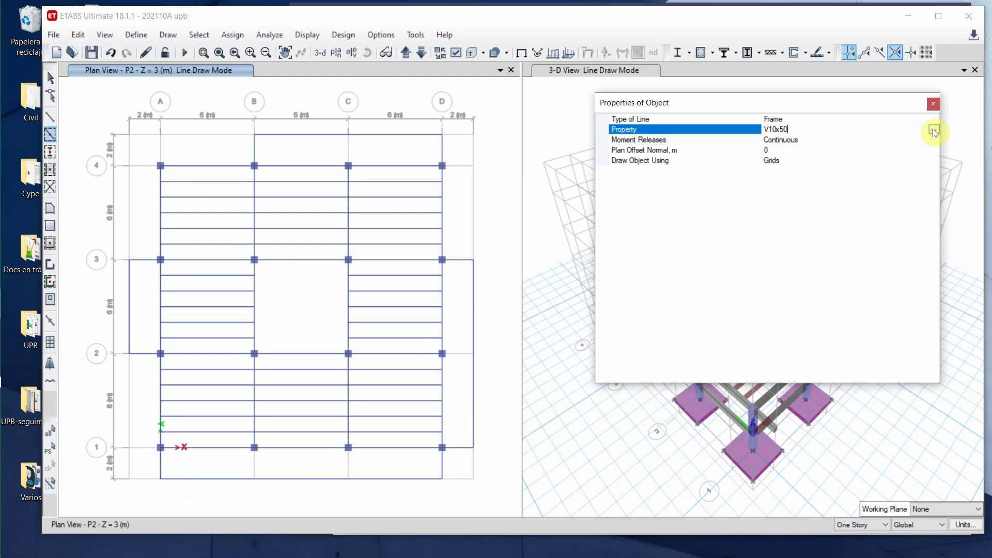
click(933, 131)
click(786, 161)
click(458, 357)
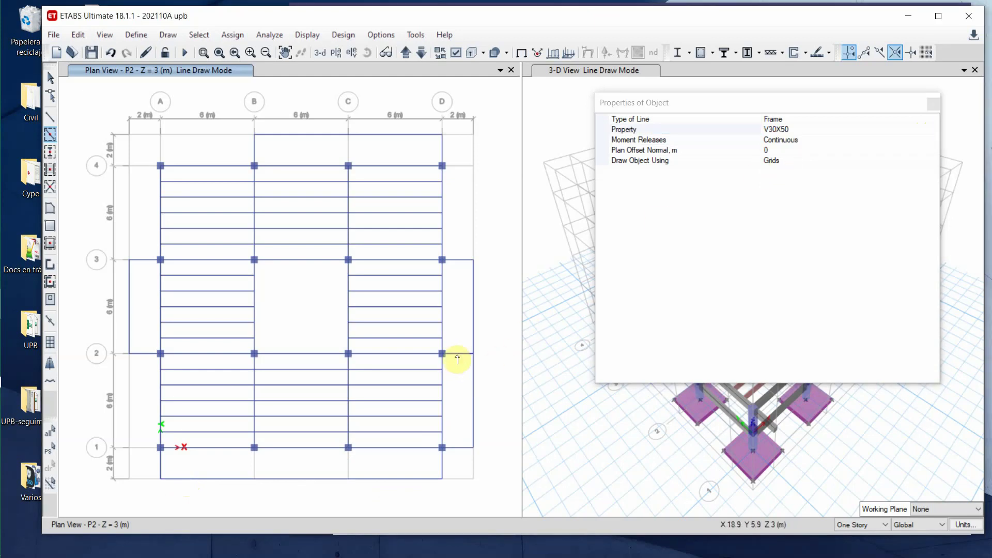
click(347, 153)
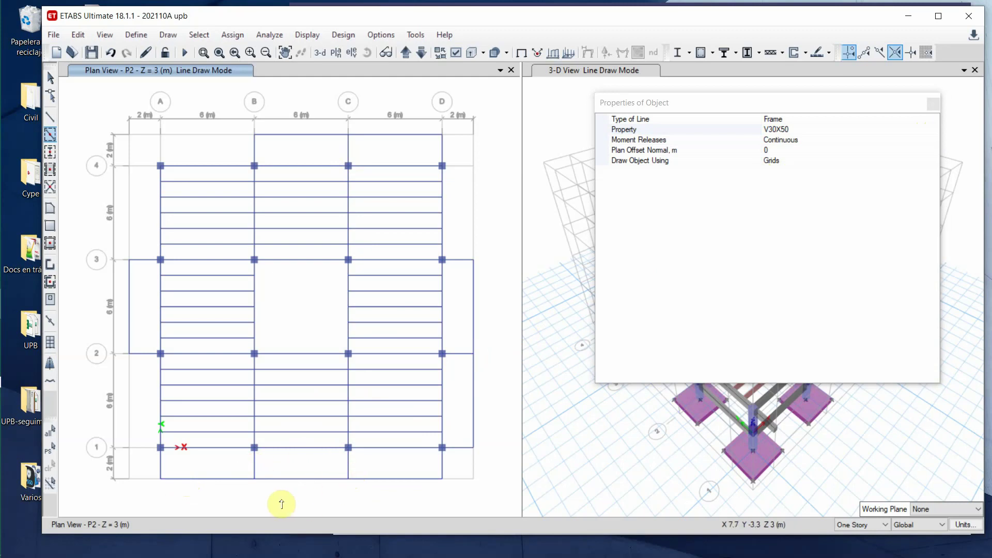
click(939, 107)
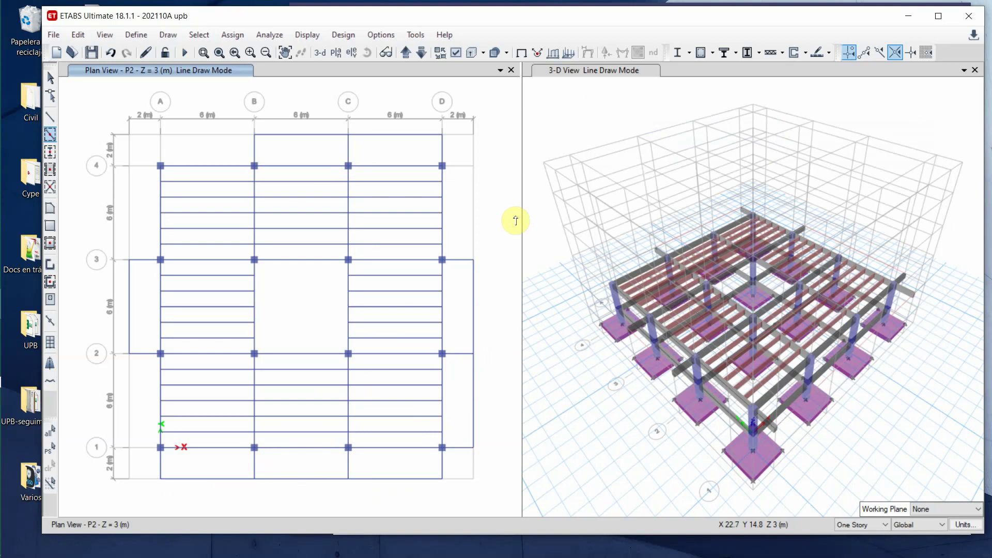
- Fill the bay west of grid A and the two bays east of grid D with V10x50 joists
click(50, 170)
click(50, 170)
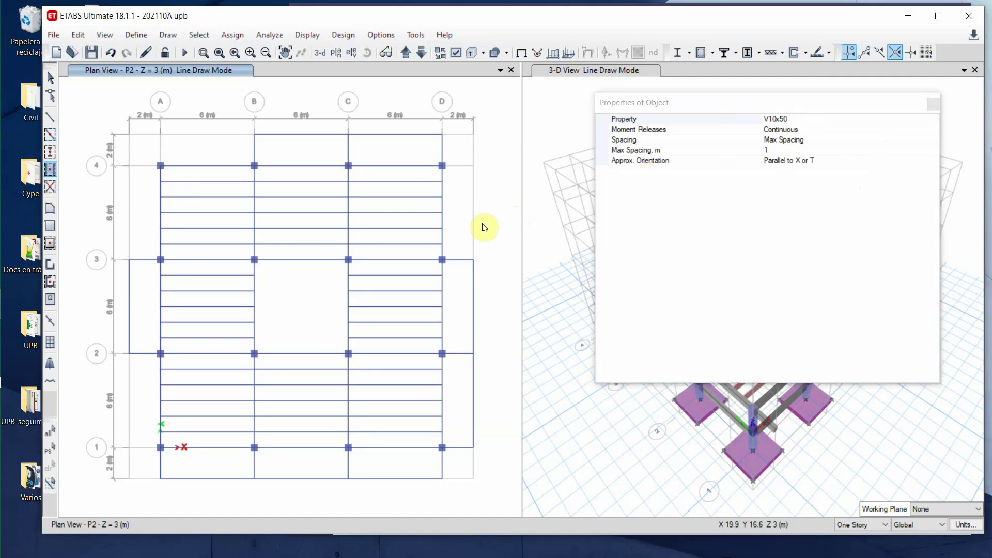
click(130, 328)
click(465, 300)
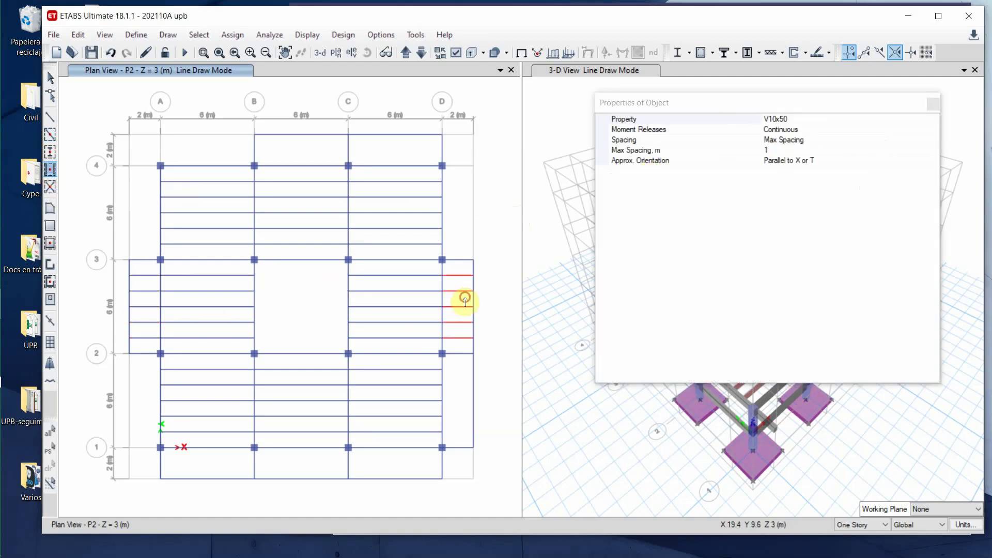
click(460, 404)
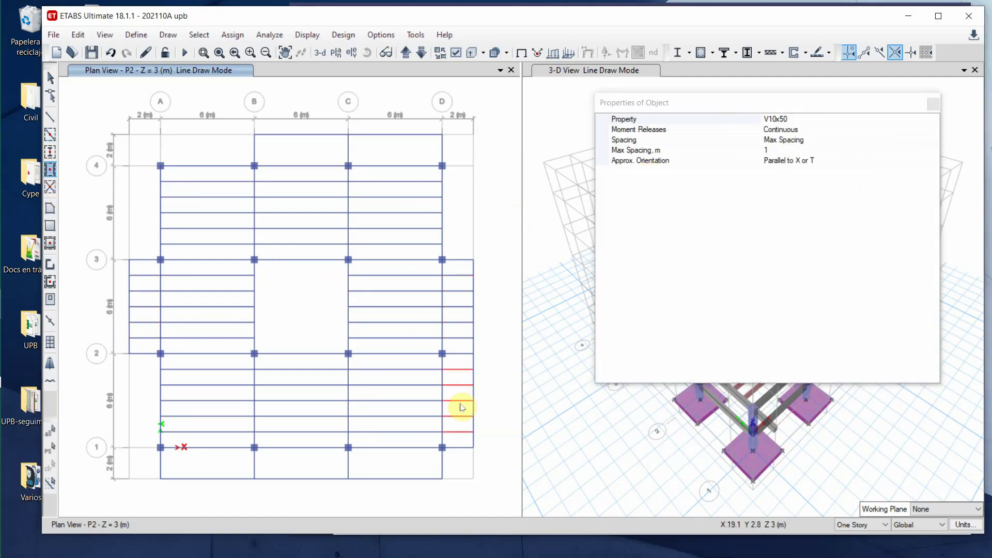
- Fill the edge bays above grid 4 and below grid 1 with V10x50 joists
click(316, 155)
click(381, 150)
click(214, 461)
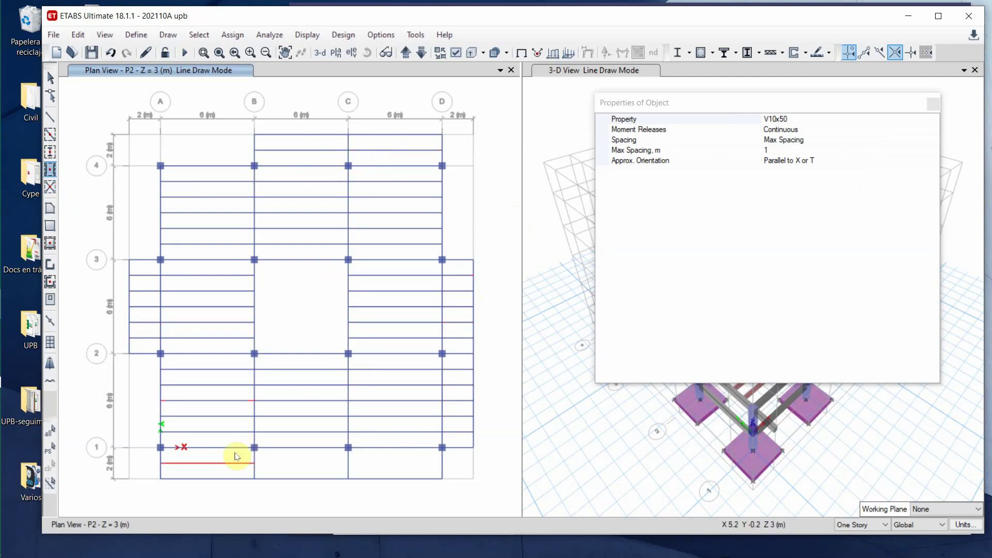
click(283, 460)
click(384, 465)
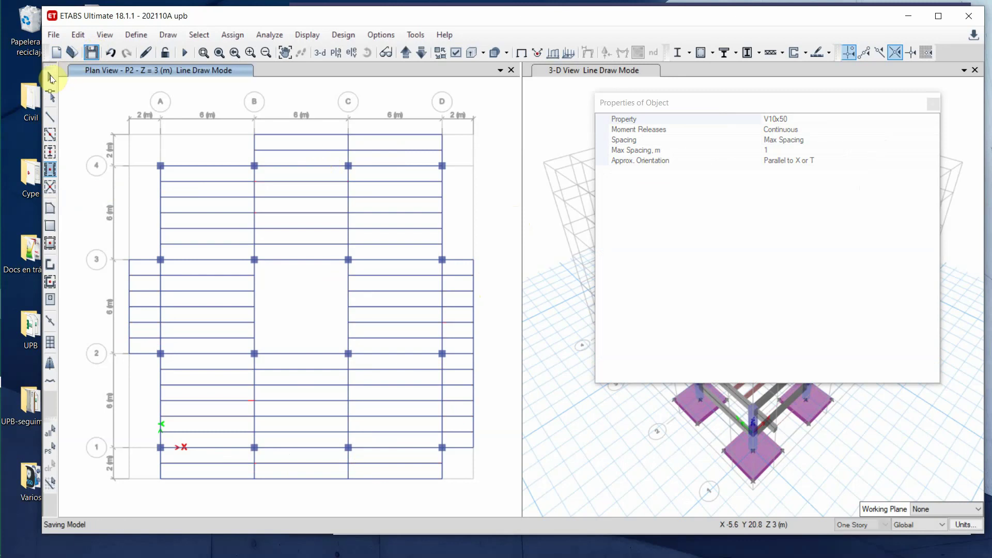
click(934, 105)
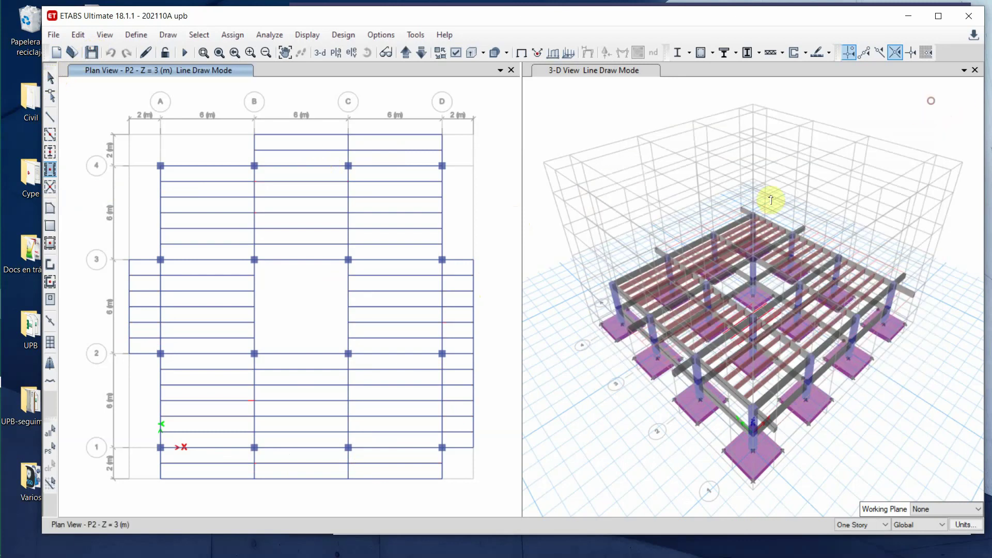
click(605, 114)
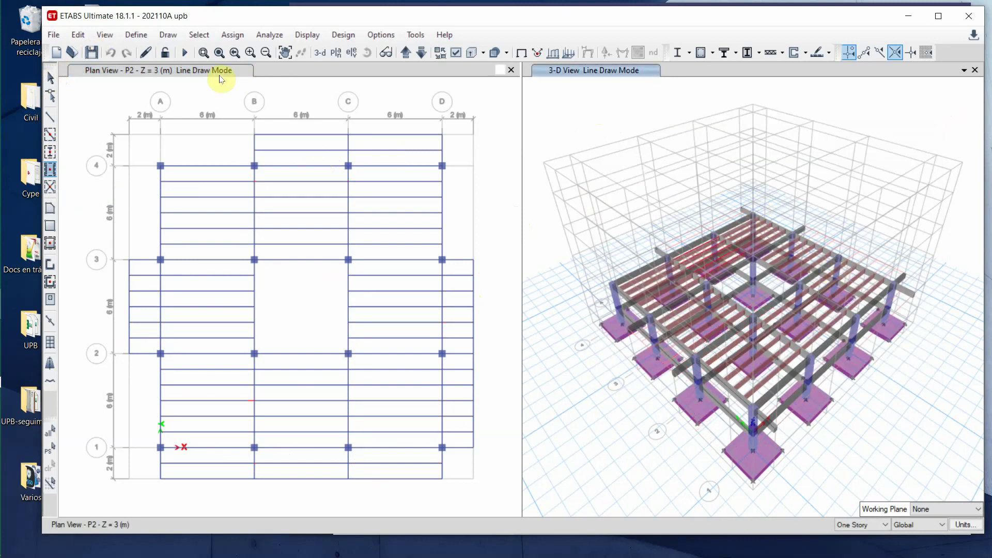
- Glance at the display options, toggle an object snap and toggle the global axes display
click(455, 53)
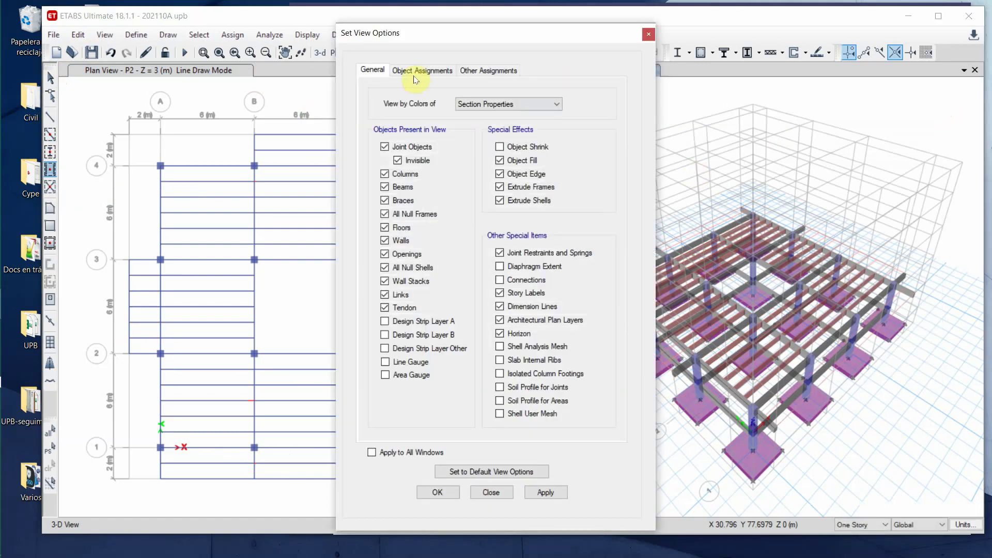
click(648, 34)
click(852, 58)
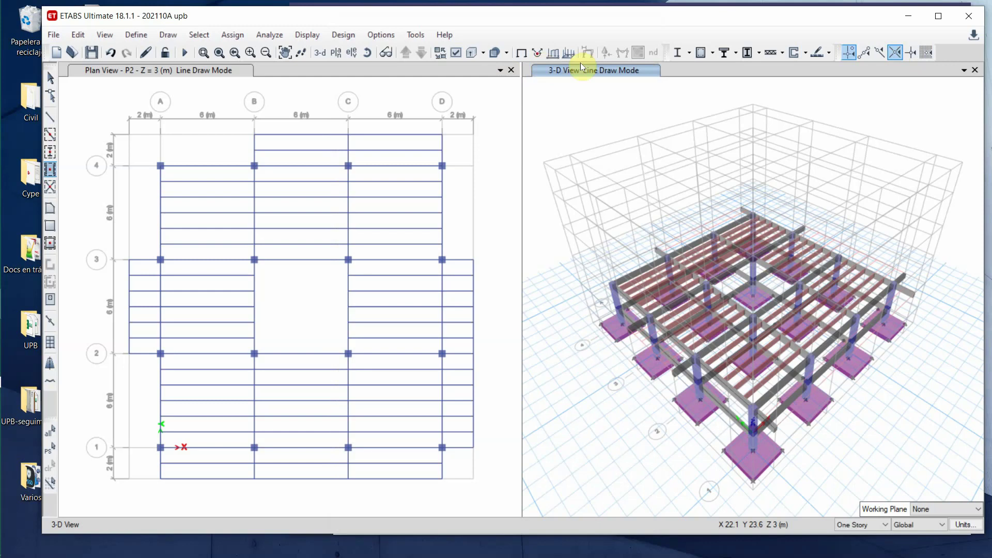
click(50, 187)
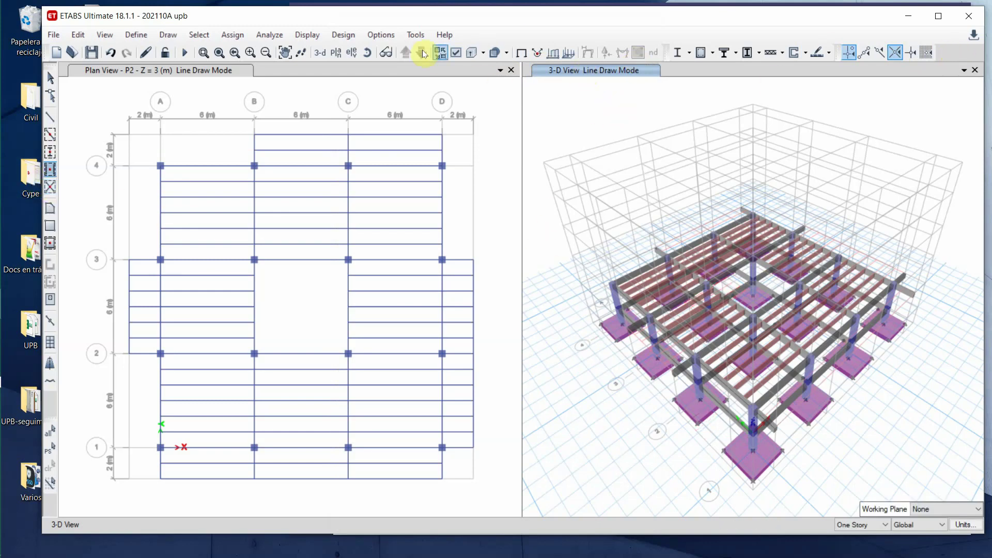
click(104, 36)
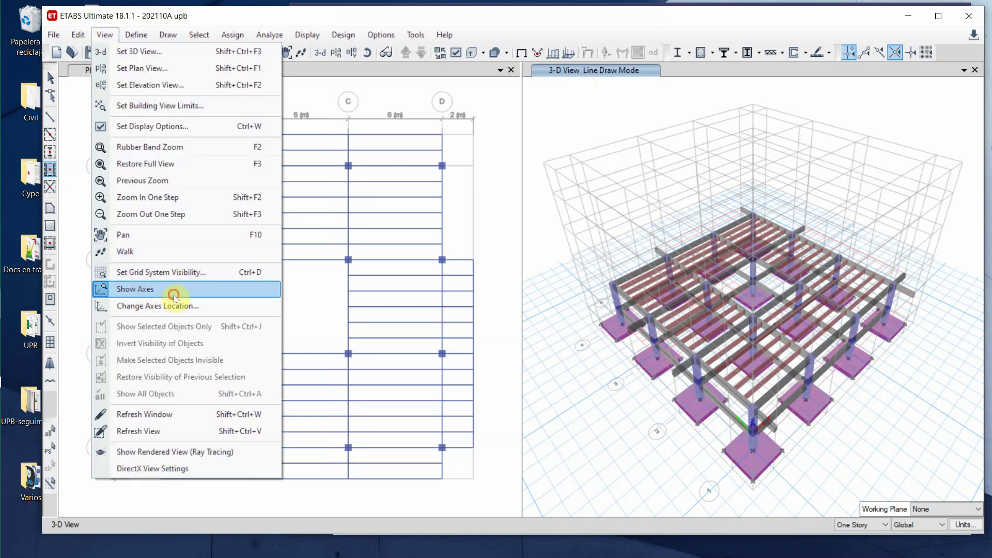
click(174, 296)
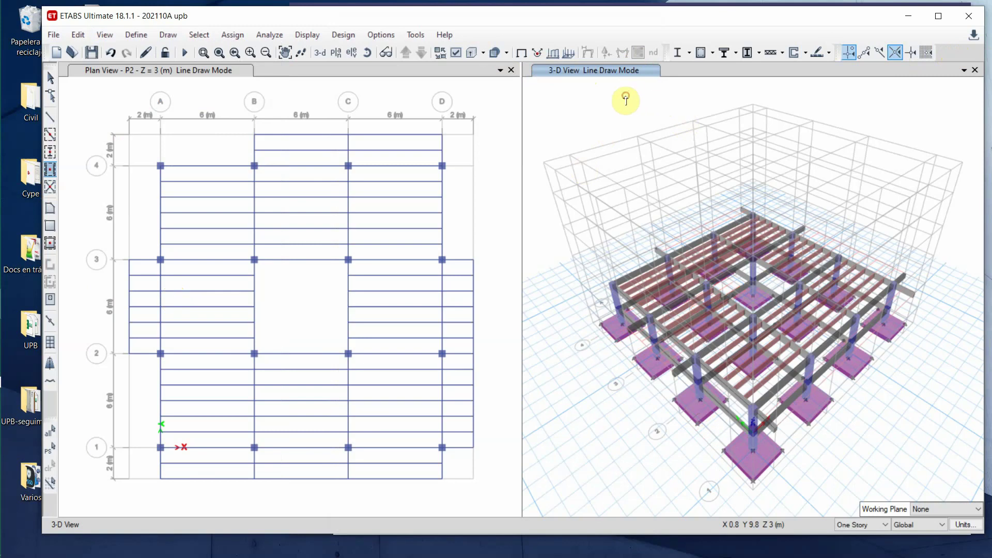
- Review the 3-D view's Object Assignments and Other Assignments display options and confirm
click(99, 35)
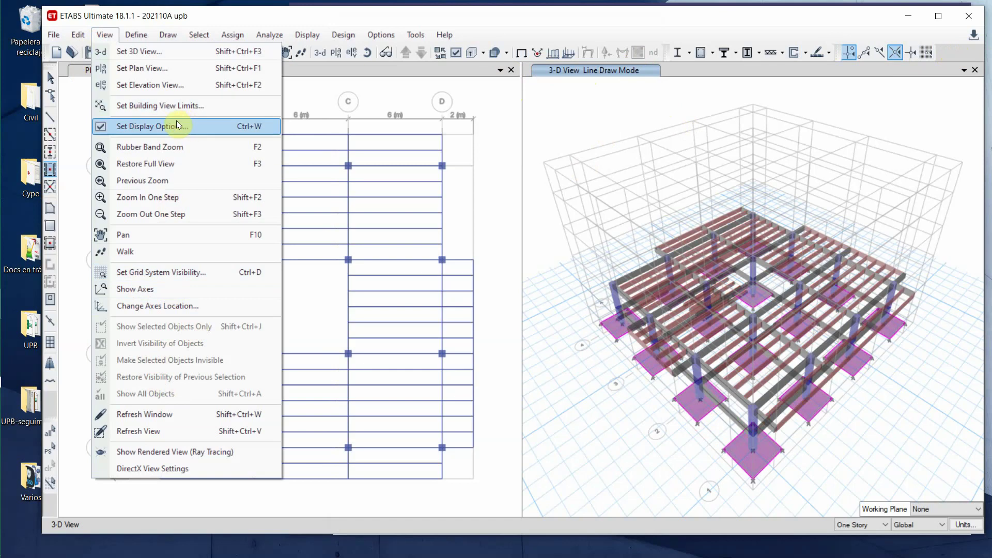
click(201, 128)
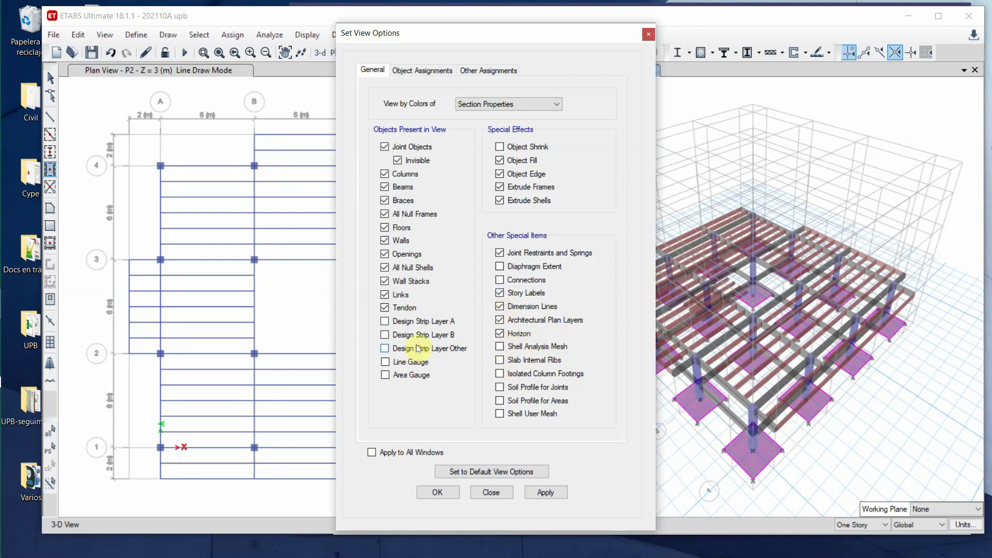
click(426, 71)
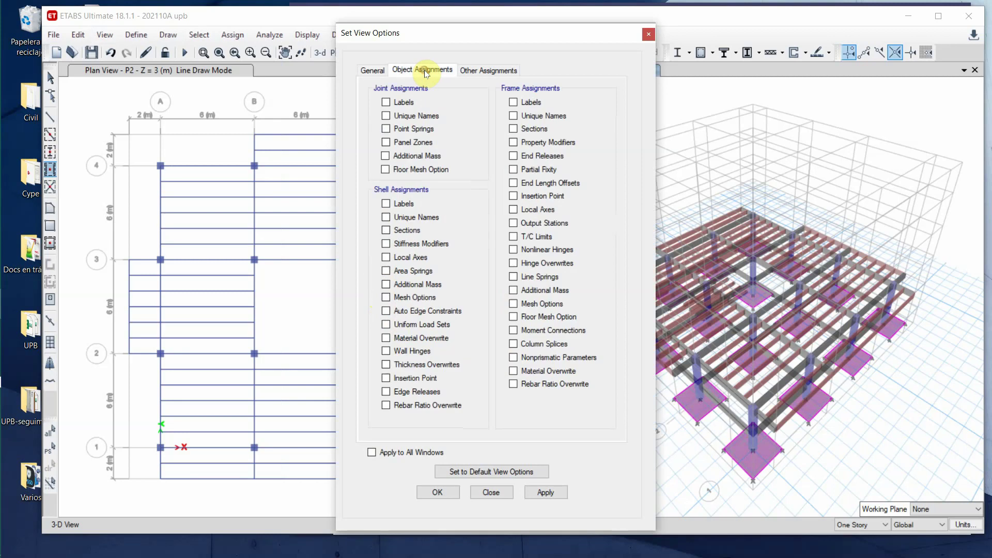
click(488, 71)
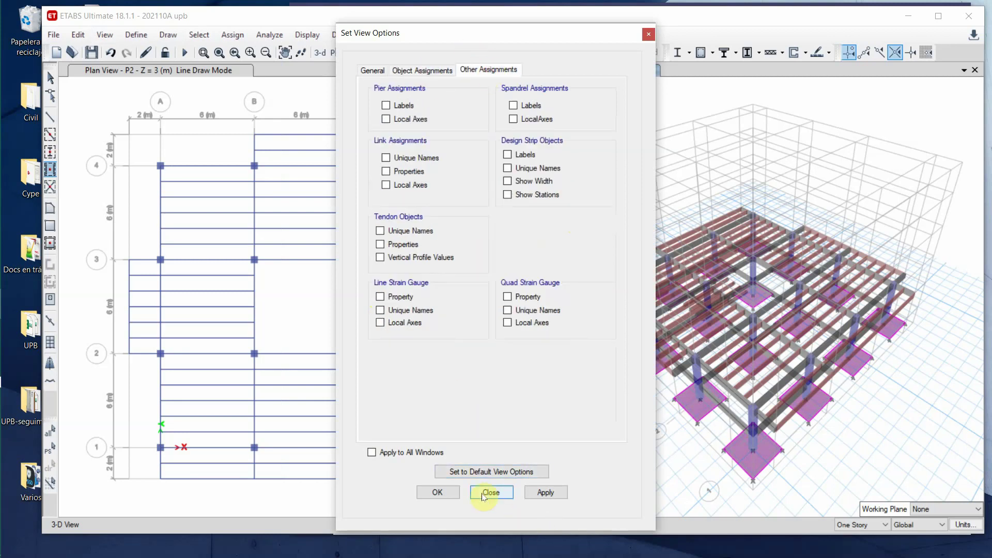
click(437, 492)
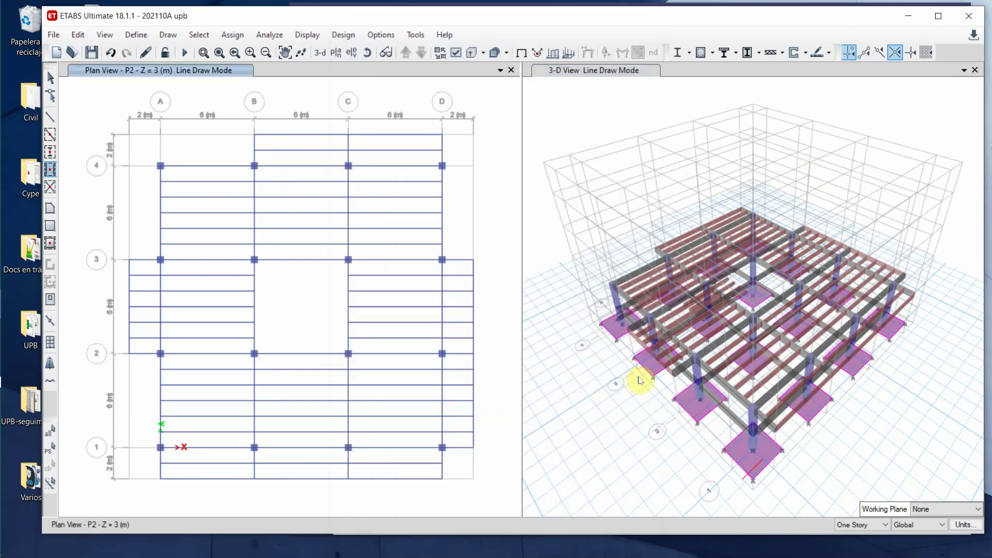
- Zoom and pan the 3-D view onto the joists, add joists to one more bay, then return to selecting
scroll(705, 355, up, 5)
scroll(705, 354, down, 5)
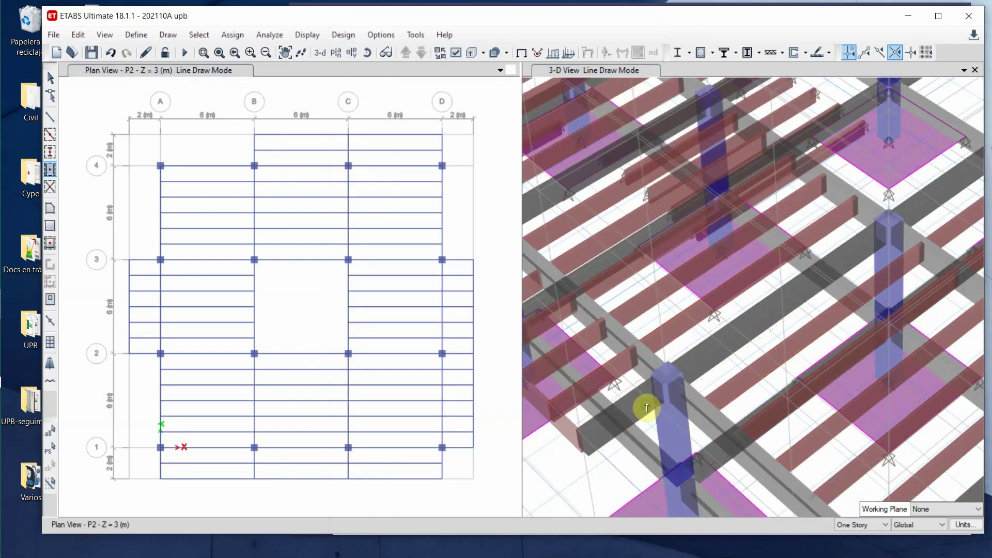
middle_drag(642, 405, 816, 432)
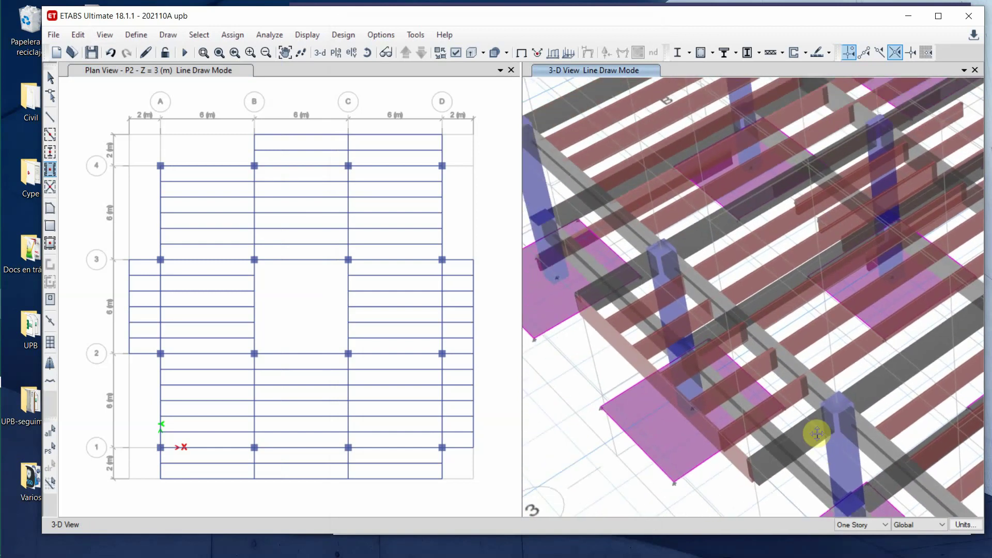
middle_drag(845, 252, 815, 243)
scroll(841, 253, down, 5)
scroll(825, 238, up, 5)
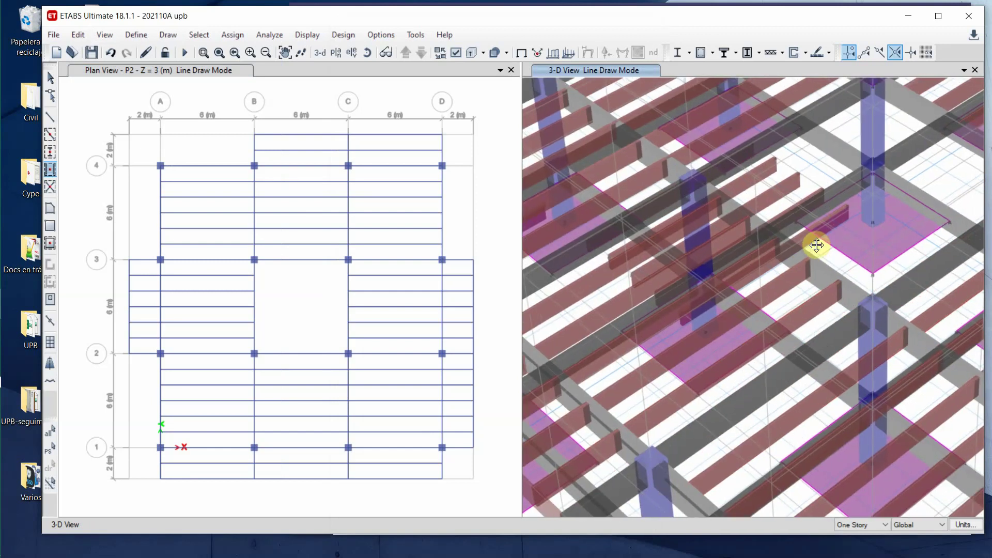
click(757, 243)
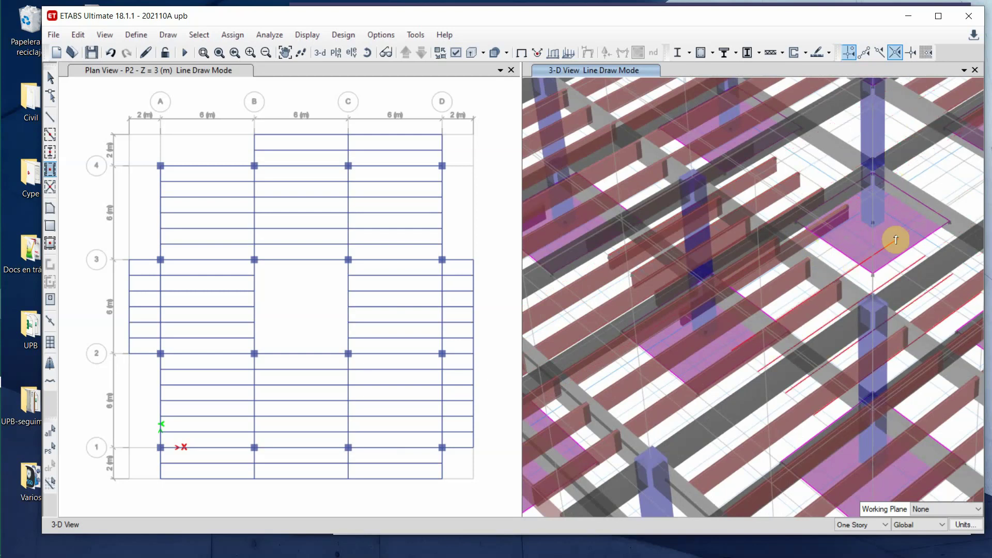
click(50, 78)
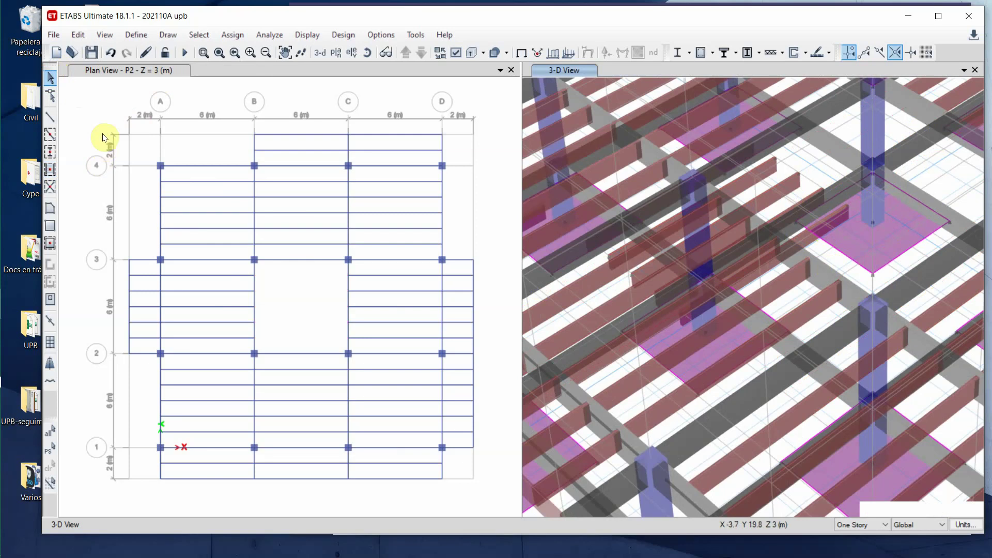
- Step the plan view down to the Suelo level and back up to P2
click(101, 92)
click(422, 53)
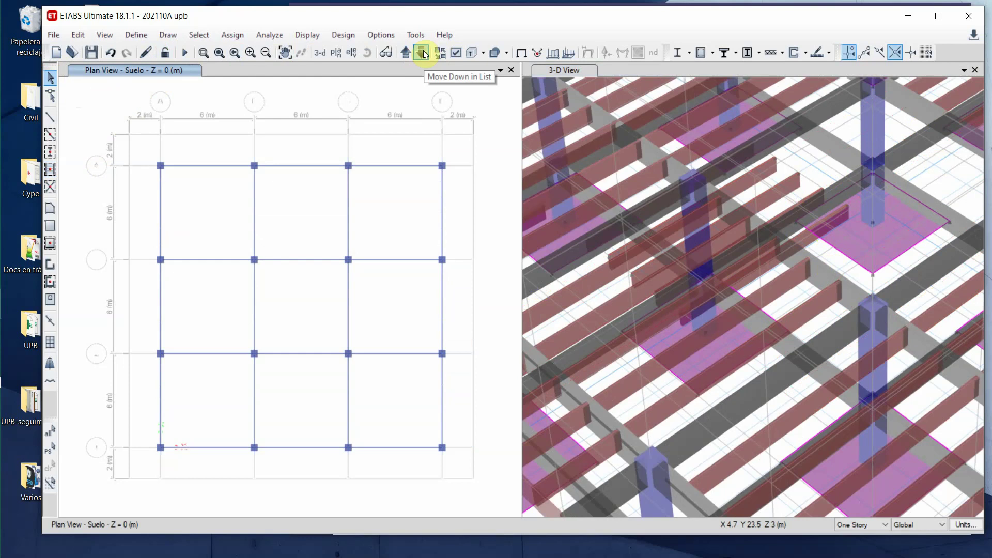
click(407, 54)
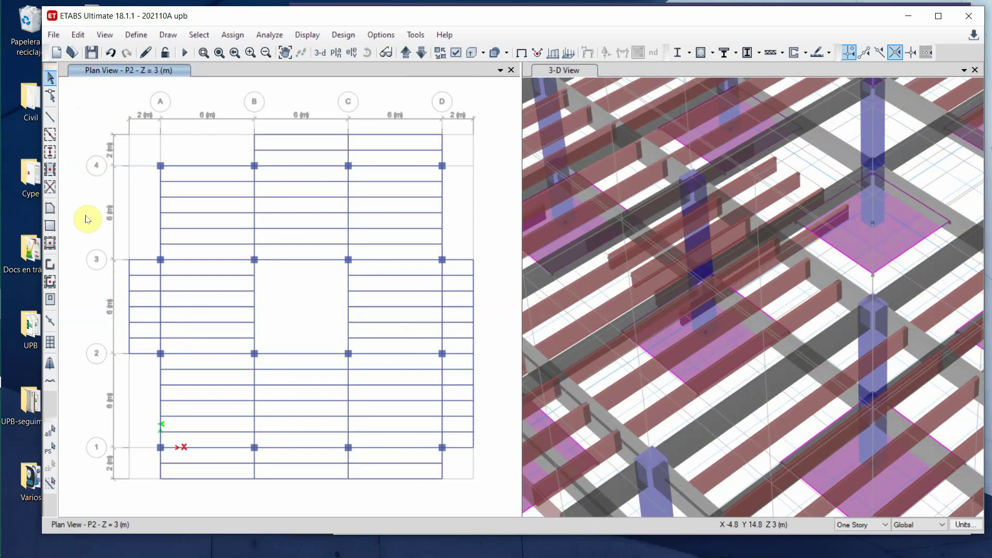
- Switch to the CalifAnaEst Excel workbook from the taskbar
mouse_move(8, 358)
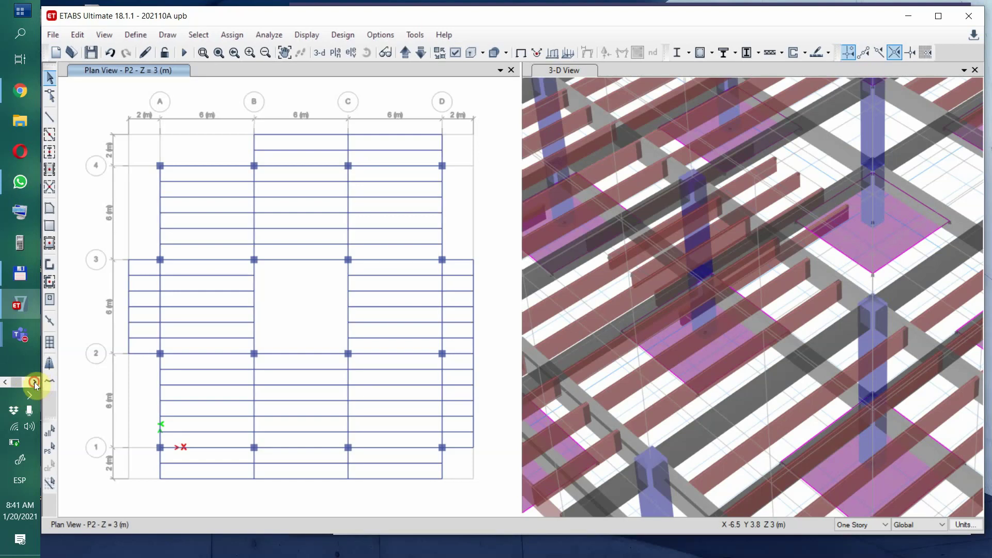
click(35, 382)
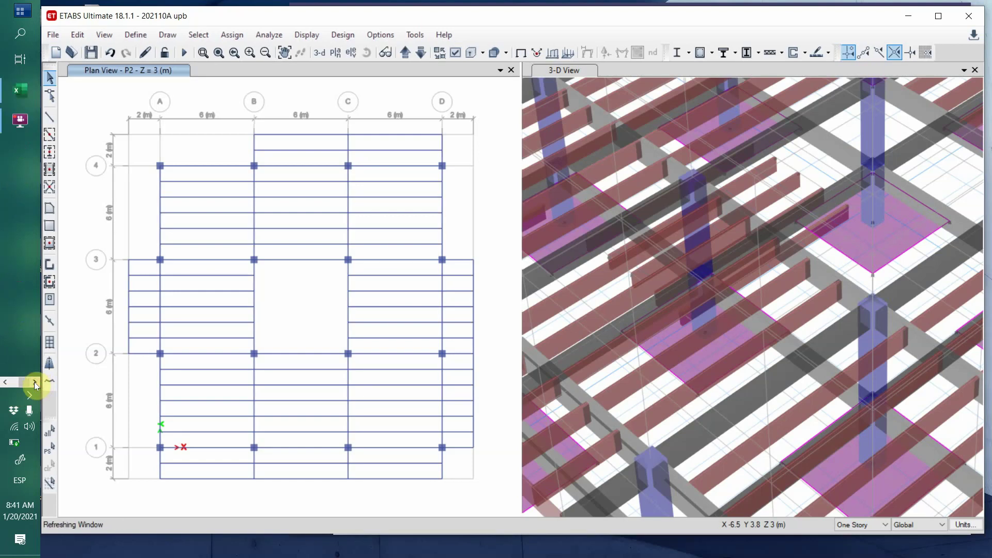
click(29, 91)
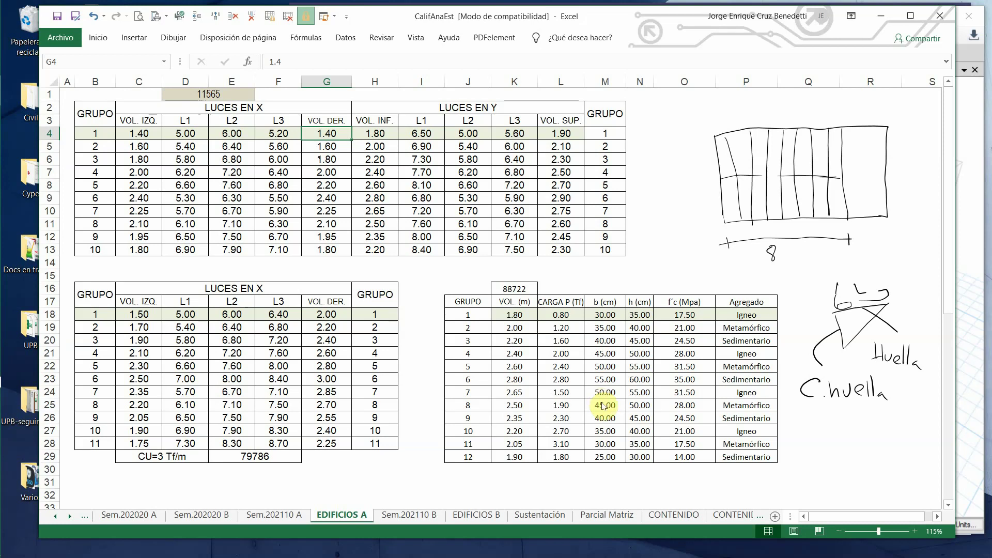
- Add numbers and parentheses beside the Huella notes in the sketch
drag(903, 372, 913, 377)
drag(921, 372, 920, 388)
drag(867, 409, 866, 437)
drag(829, 408, 833, 439)
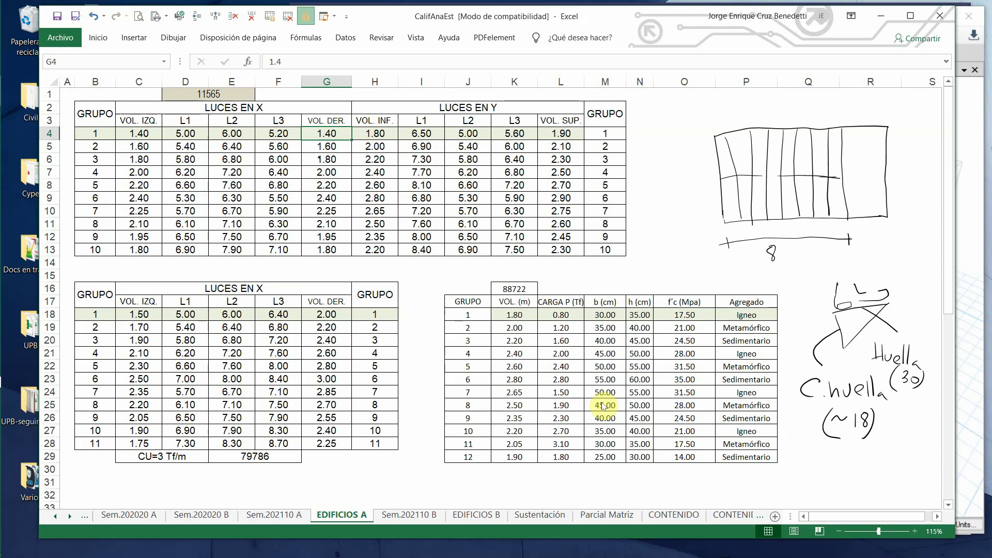
- Write the 8@30 spacing note and mark the 240, 100 and 340x200 dimensions, then minimize Excel
mouse_move(787, 251)
mouse_down()
mouse_move(780, 256)
mouse_move(790, 261)
mouse_up()
drag(849, 239, 900, 239)
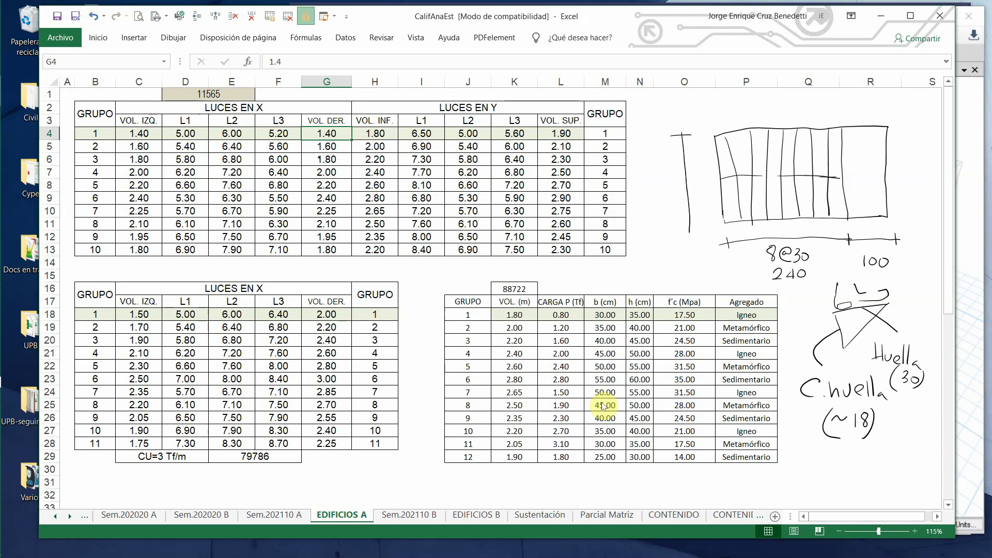
drag(680, 227, 702, 225)
drag(676, 181, 697, 182)
drag(655, 154, 656, 169)
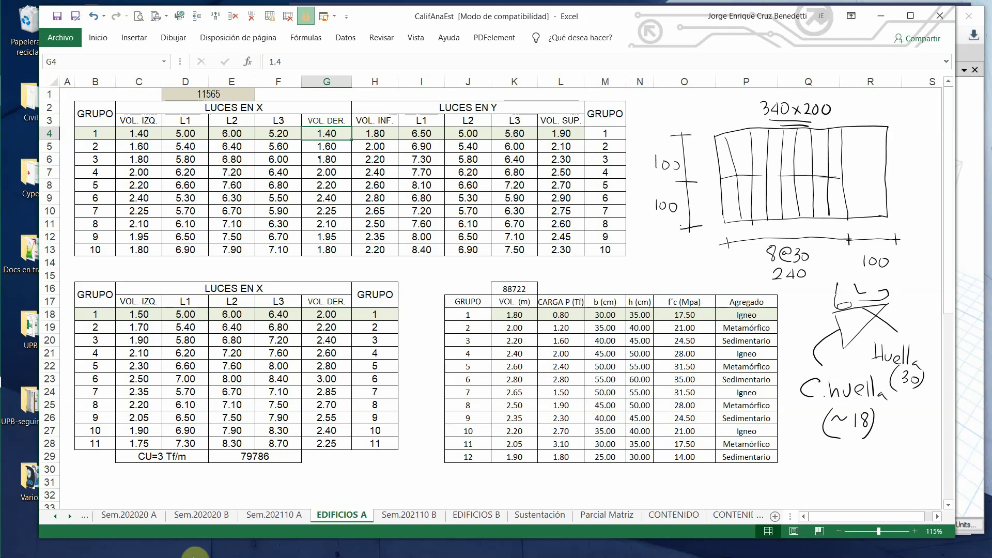
click(881, 16)
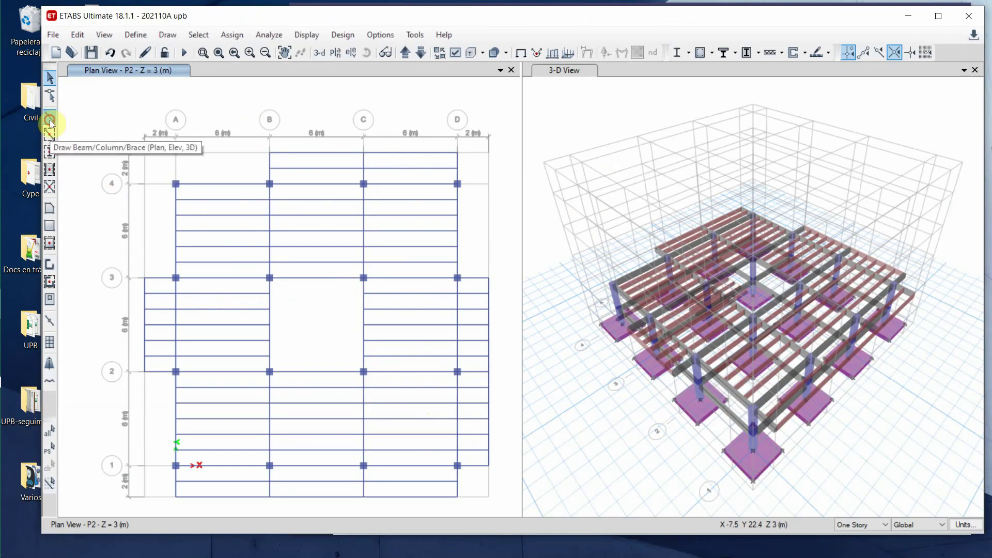
- Draw a V30X50 beam from axis B to C across the opening and a short beam from axis 2 to it, 2.5 m from B
click(50, 124)
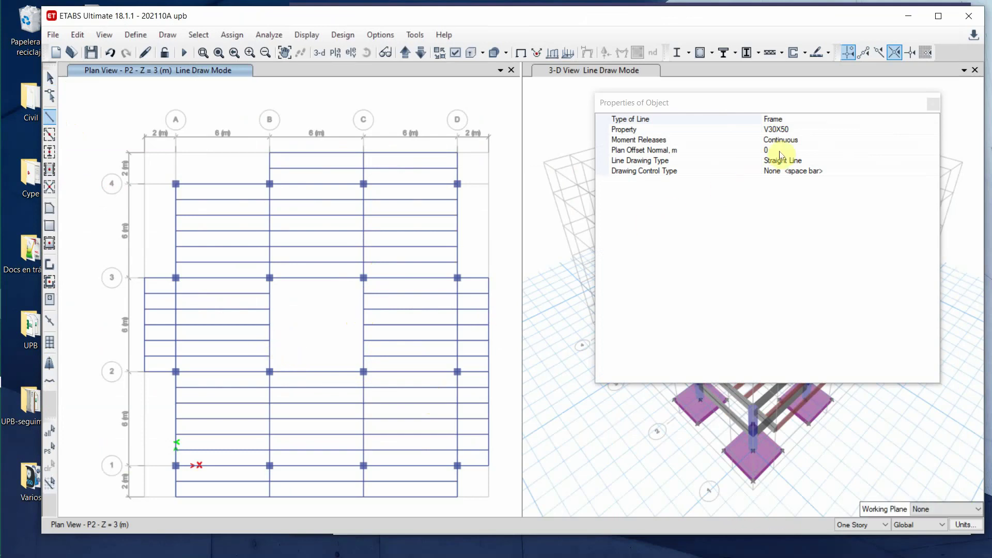
click(268, 341)
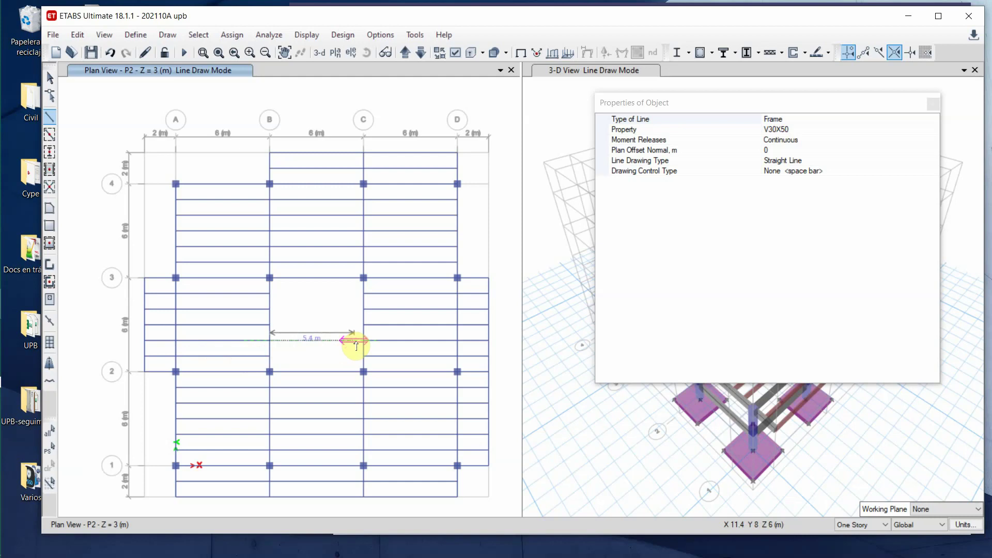
click(363, 340)
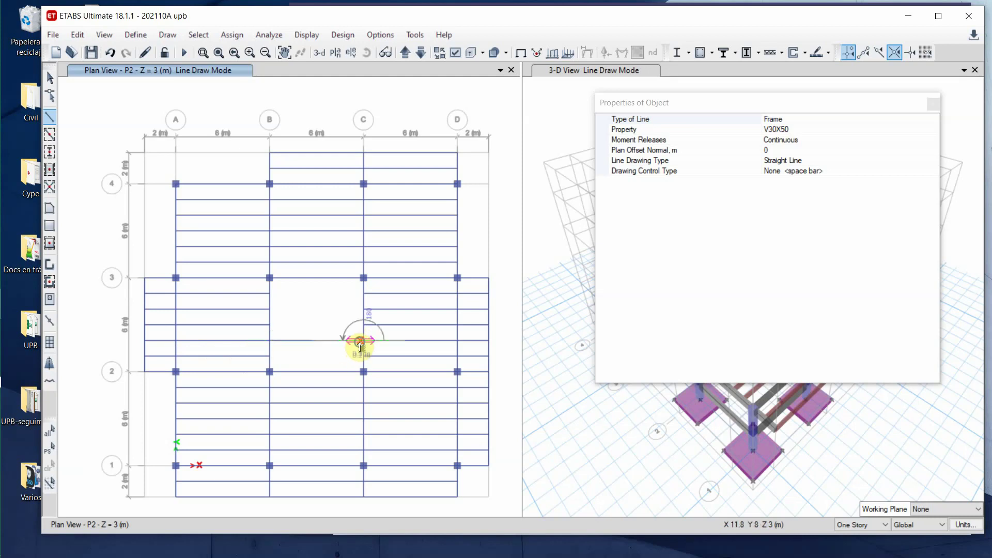
right_click(360, 347)
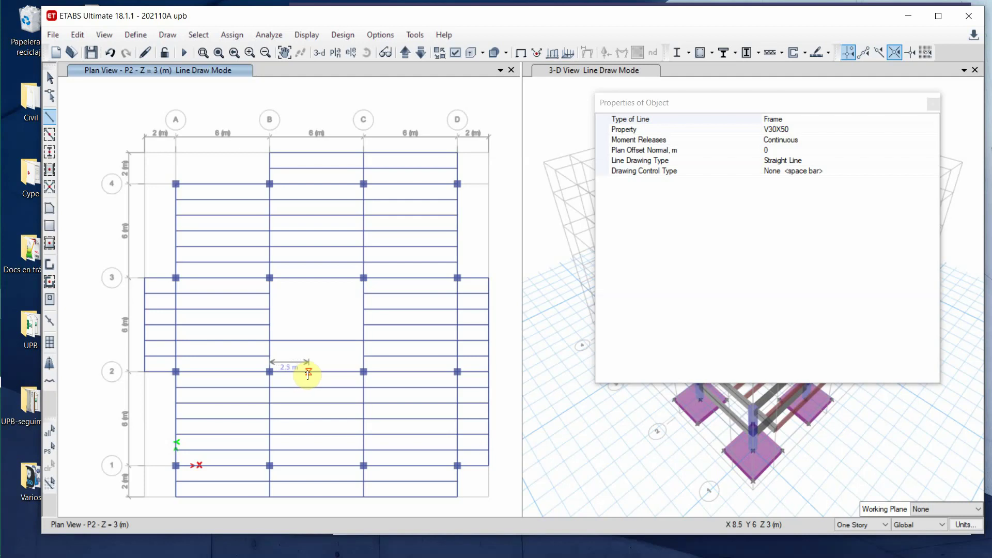
click(308, 372)
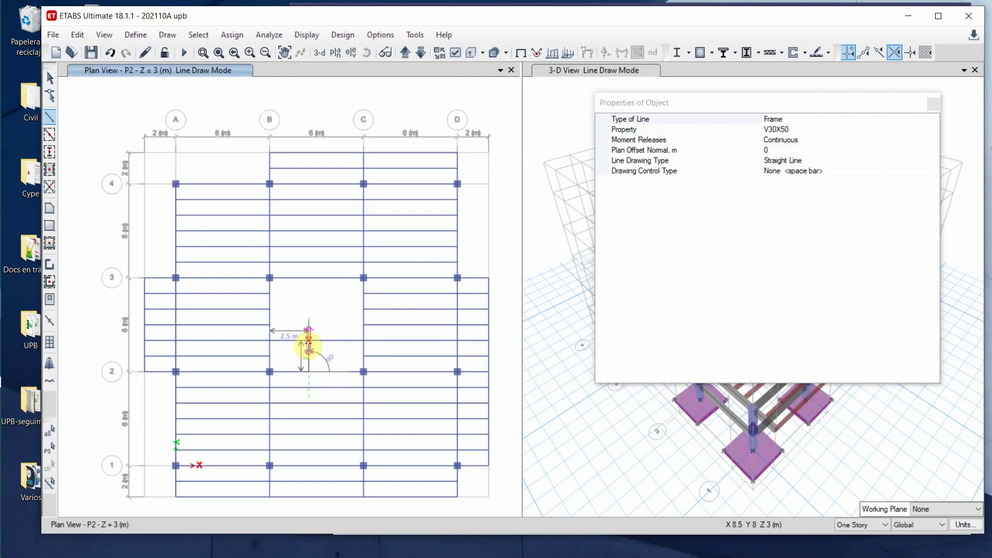
click(308, 341)
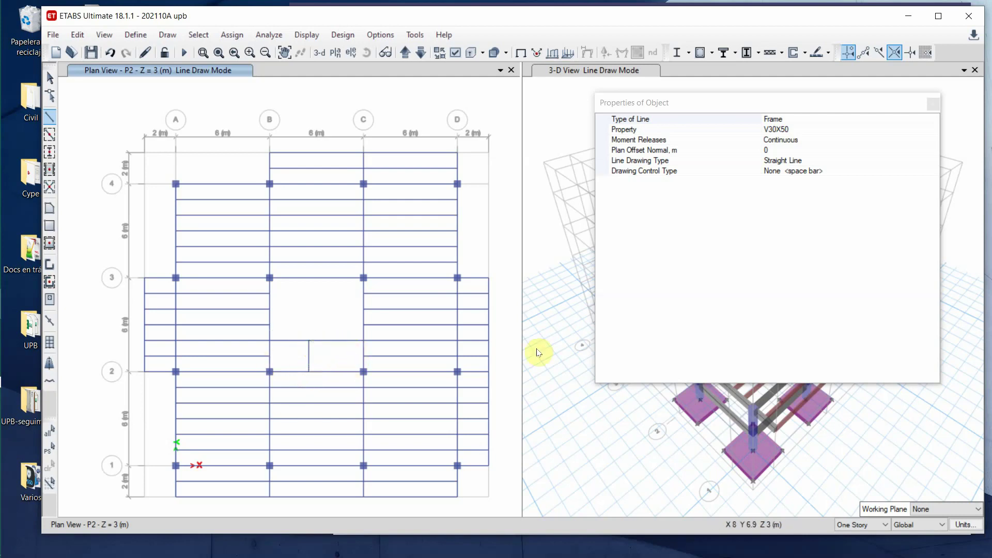
click(933, 104)
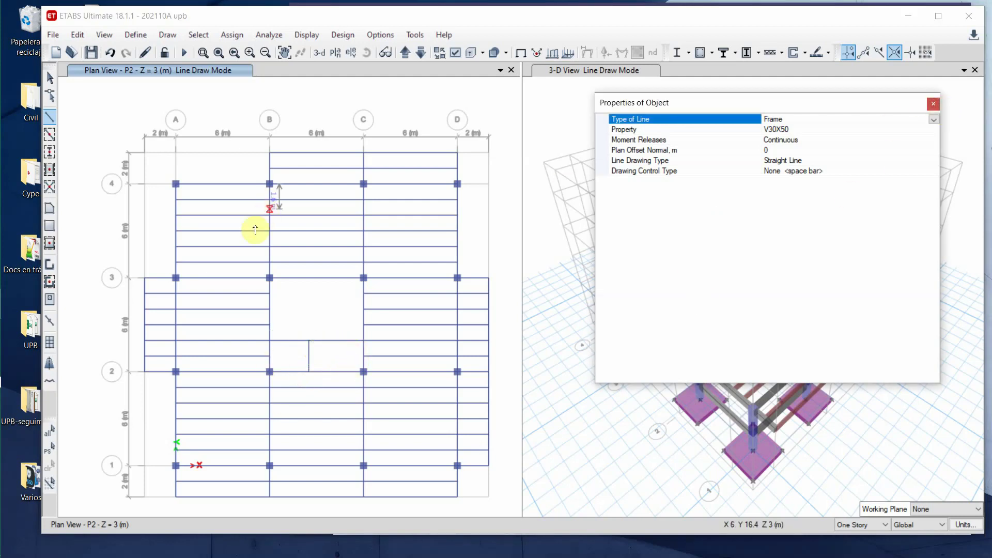
click(50, 77)
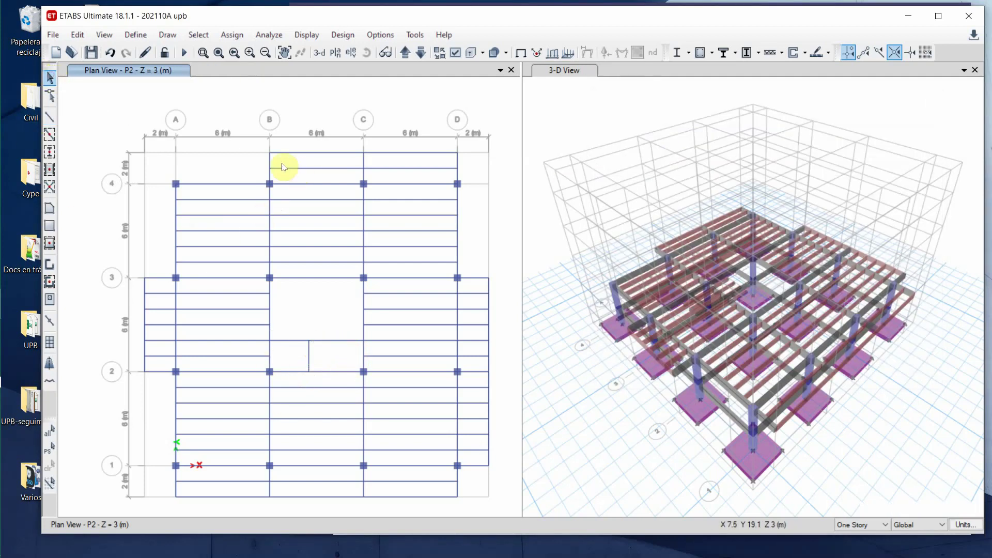
- Switch to drawing individual beams with the V10X50 section
click(50, 170)
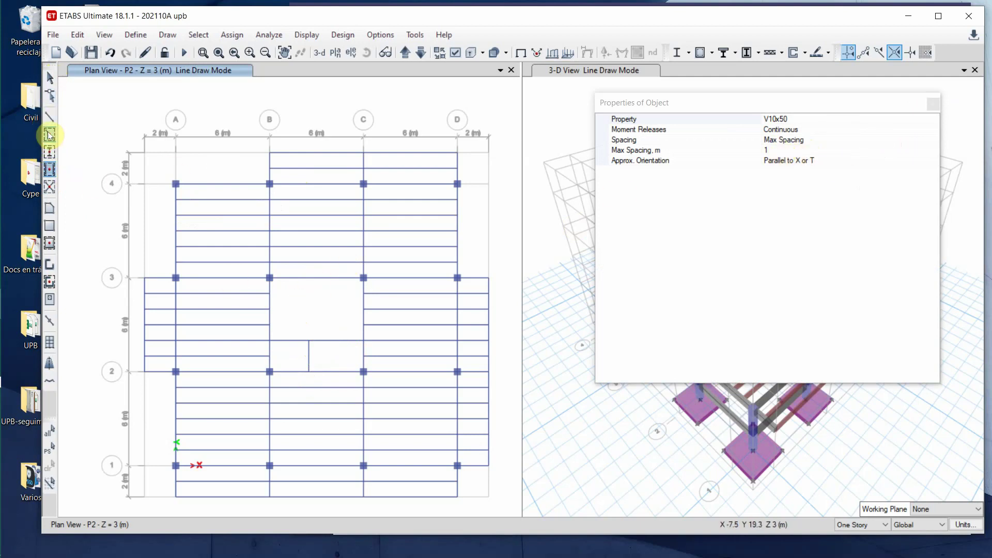
click(51, 115)
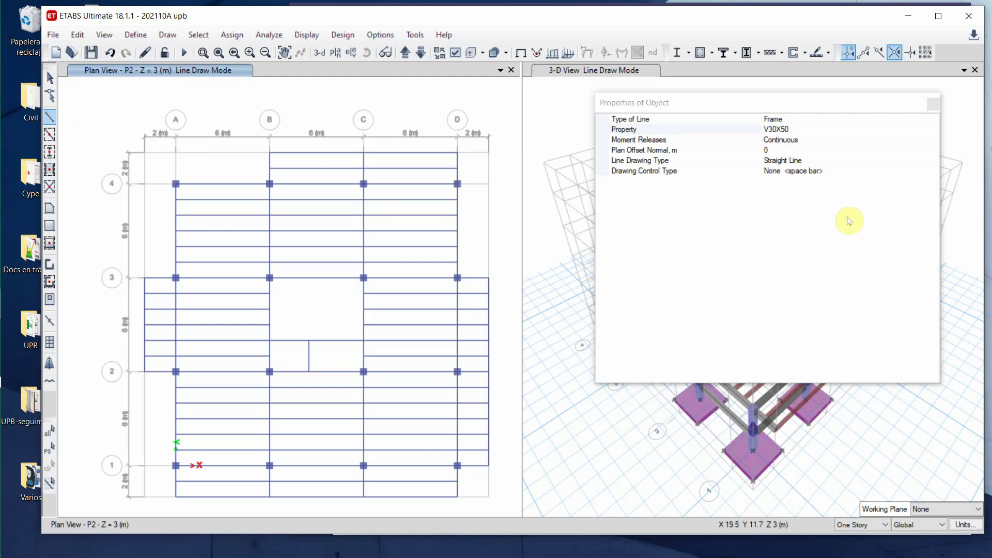
click(929, 131)
click(932, 130)
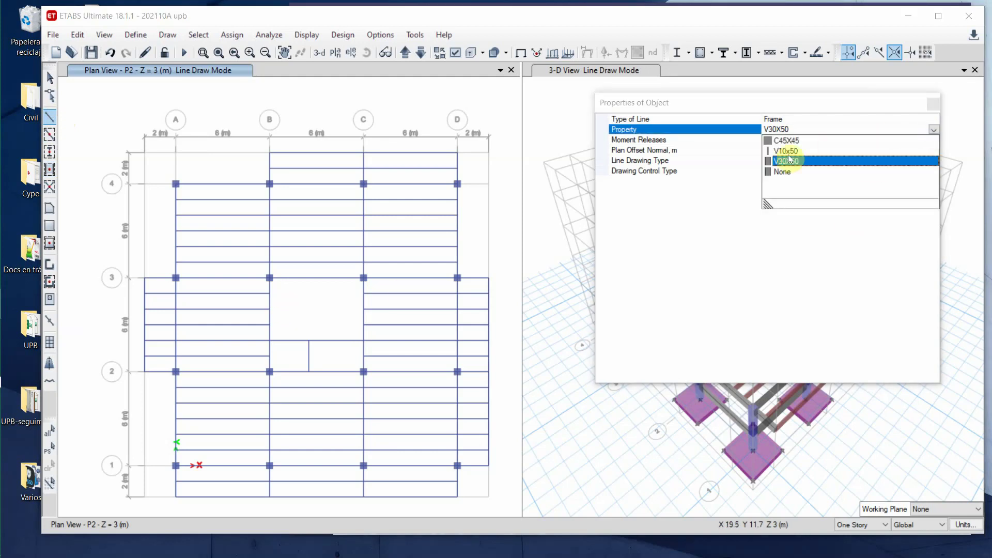
click(788, 150)
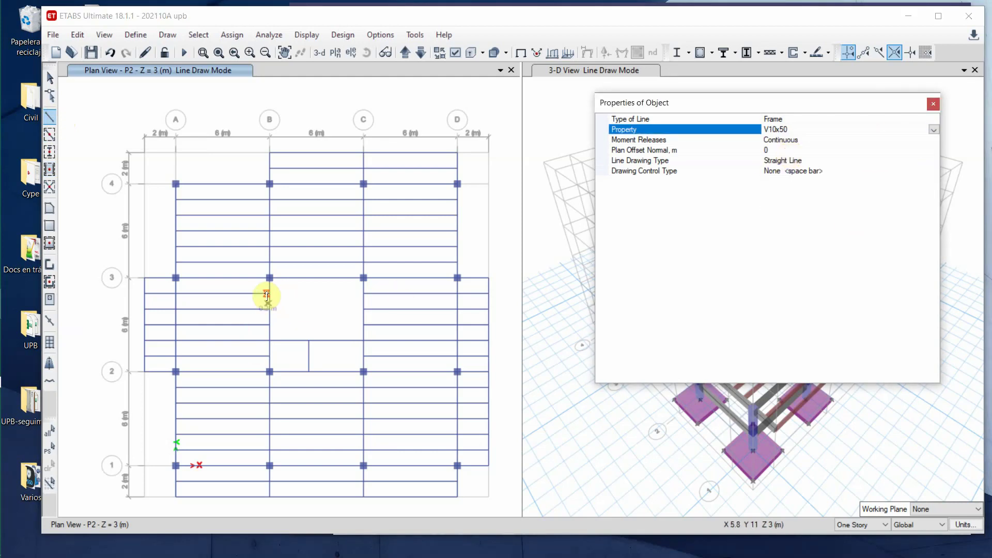
- Draw two V10X50 joists from axis B to axis C across the opening
click(269, 293)
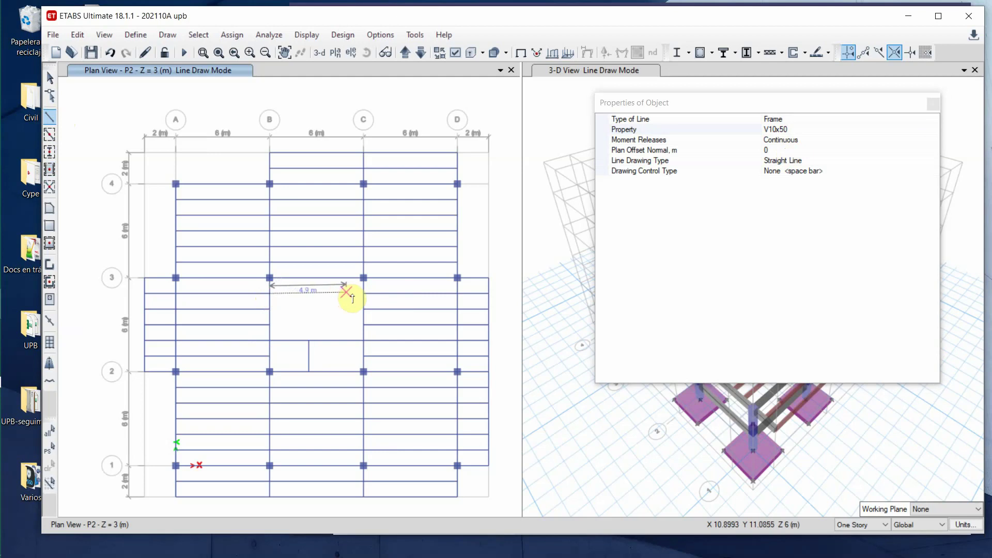
key(Escape)
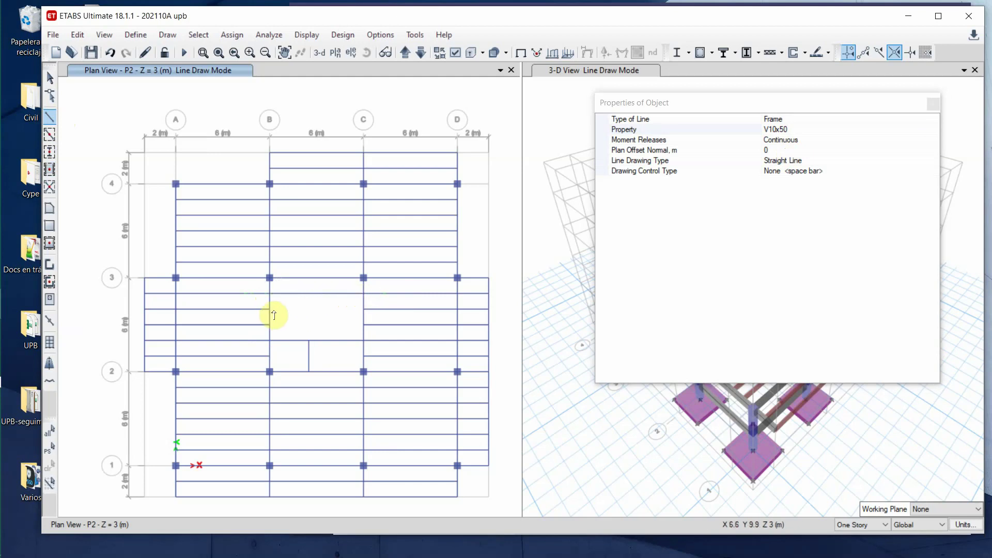
click(269, 309)
double_click(362, 309)
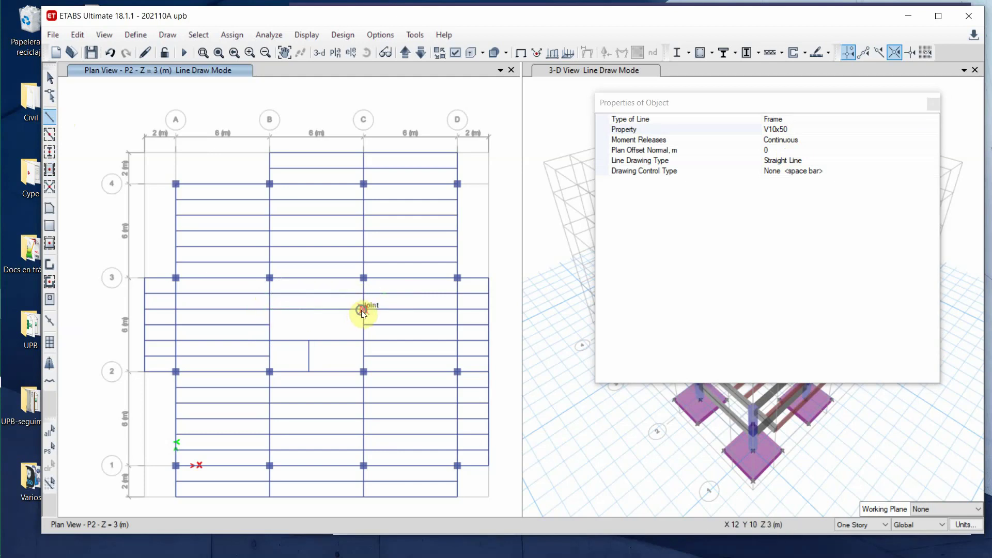
click(269, 324)
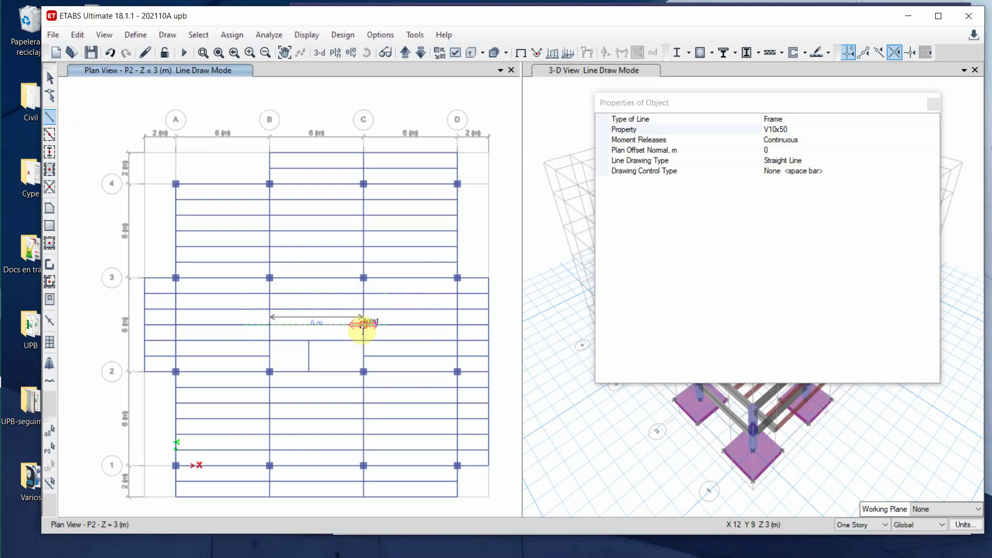
double_click(362, 324)
- Add a V10X50 joist from axis B near grid 2 ending at the short beam's joint
click(270, 356)
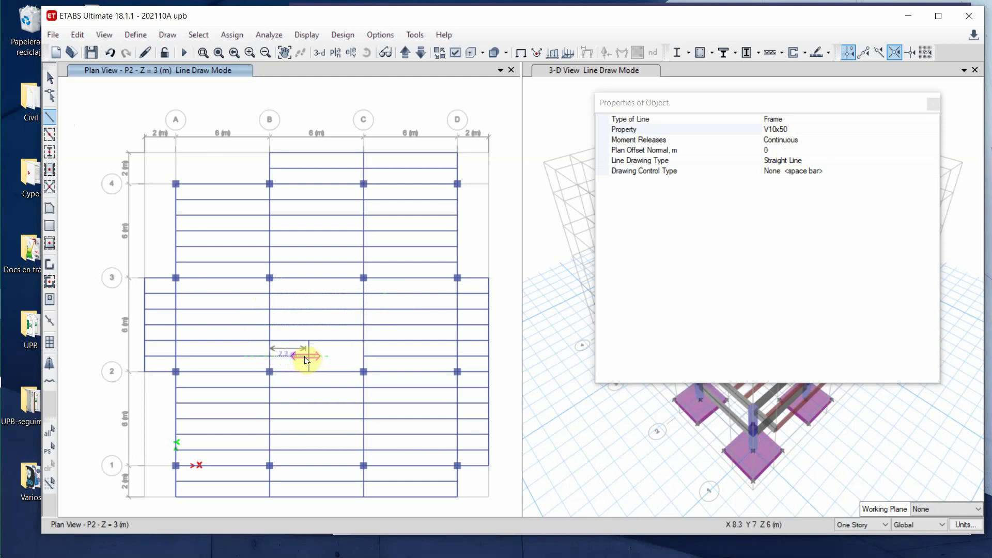
scroll(304, 360, up, 6)
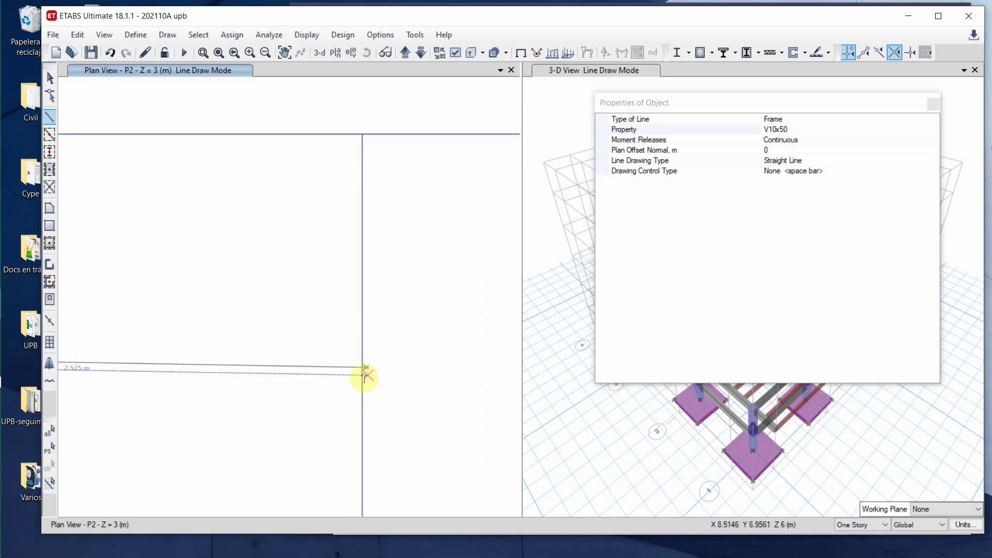
click(361, 366)
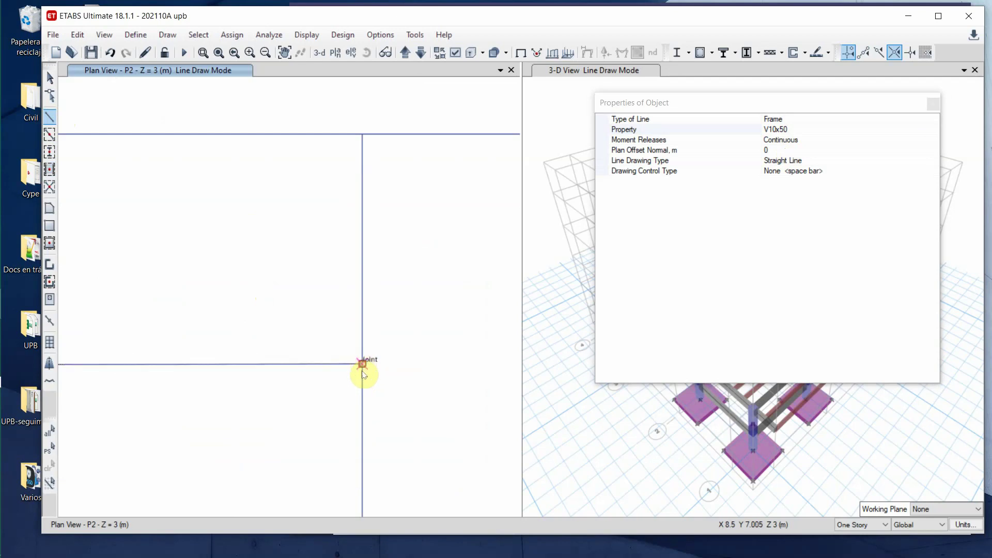
scroll(349, 402, down, 5)
scroll(349, 402, down, 6)
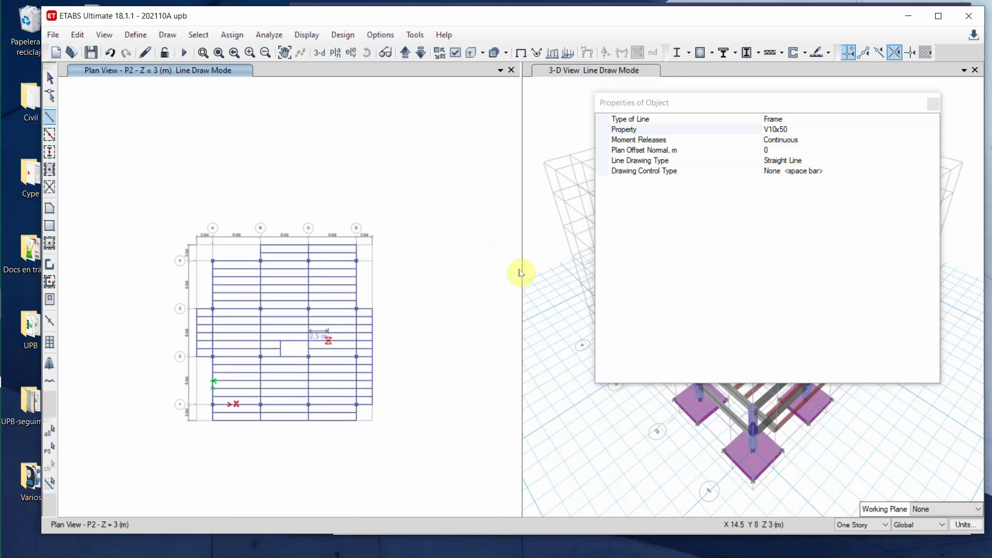
click(932, 104)
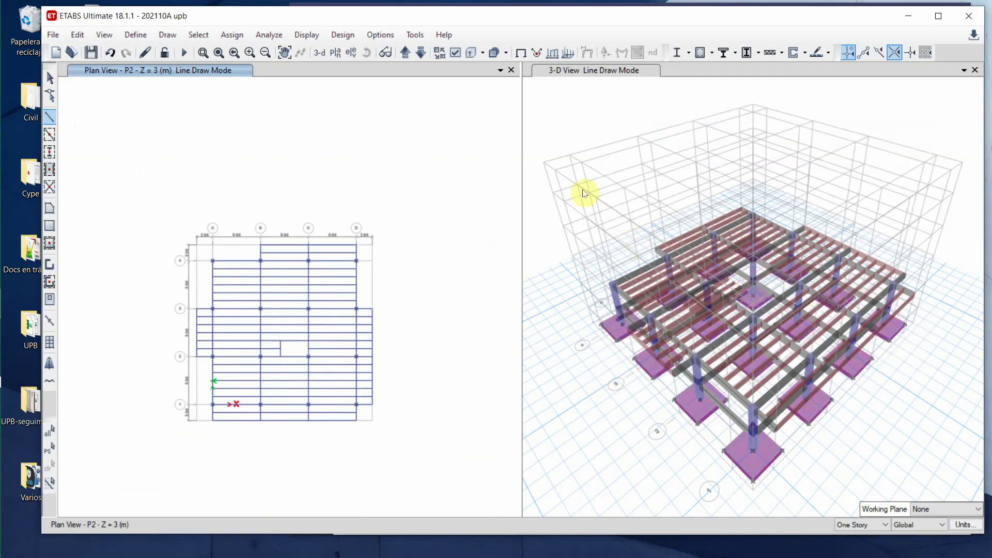
click(597, 126)
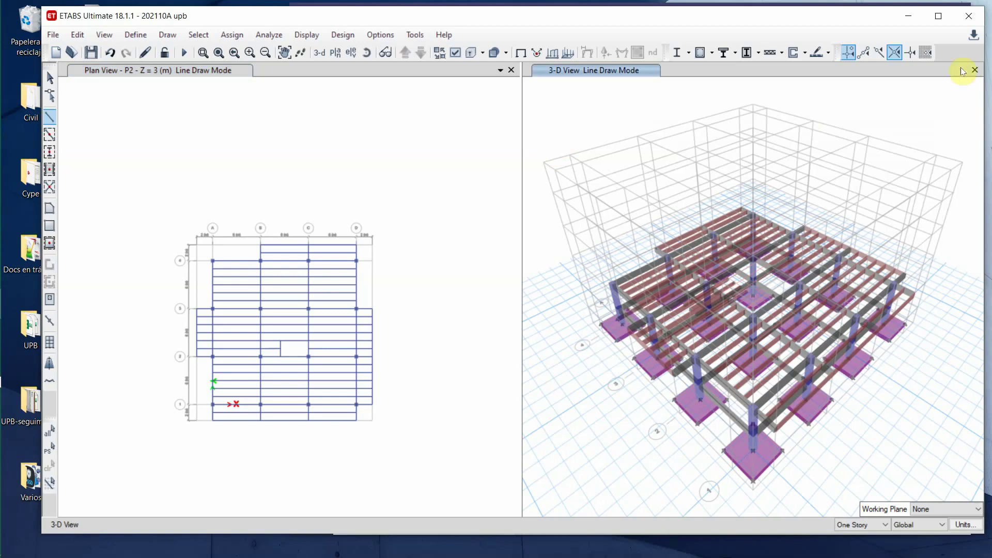
right_click(960, 54)
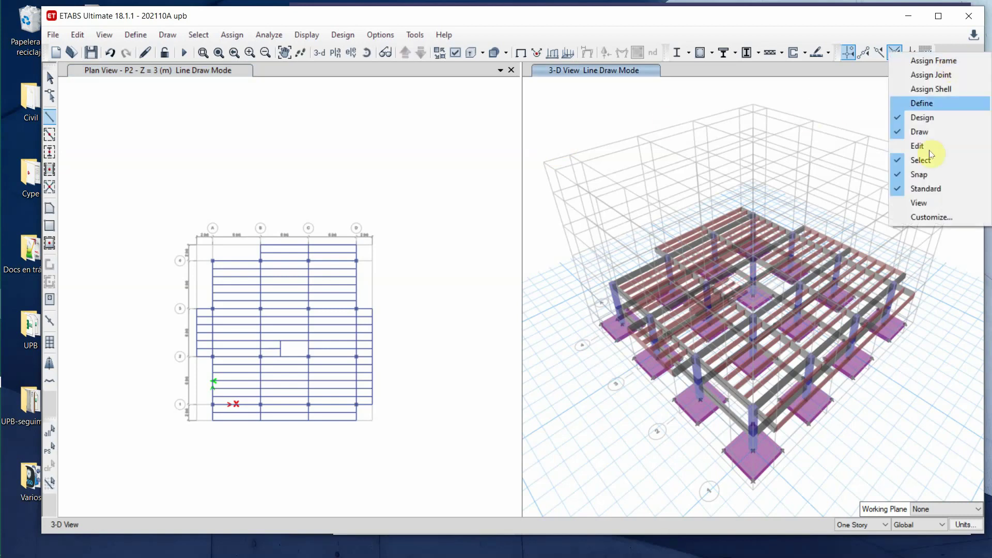
- Hide the 3-D grid lines and orbit and zoom in for a close look at the floor framing
click(921, 203)
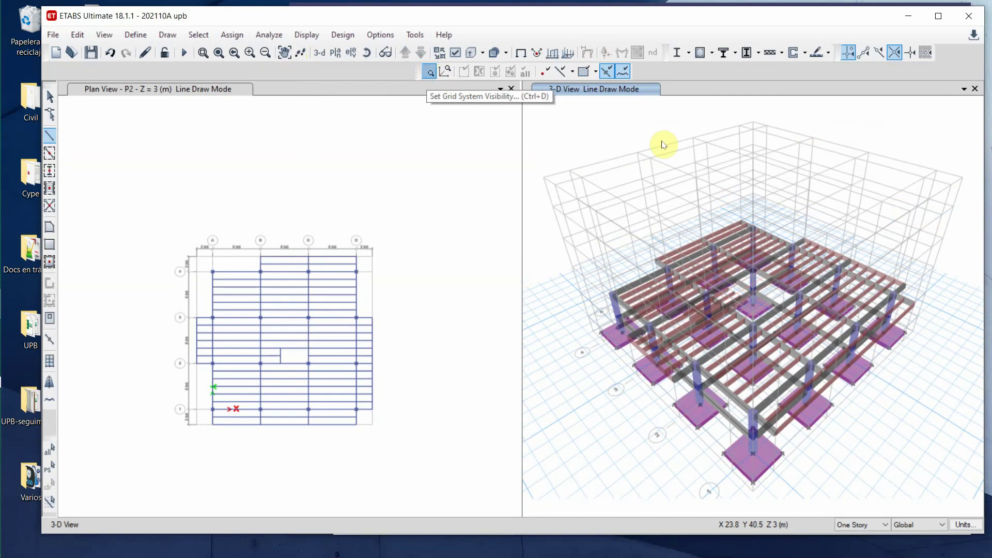
click(429, 71)
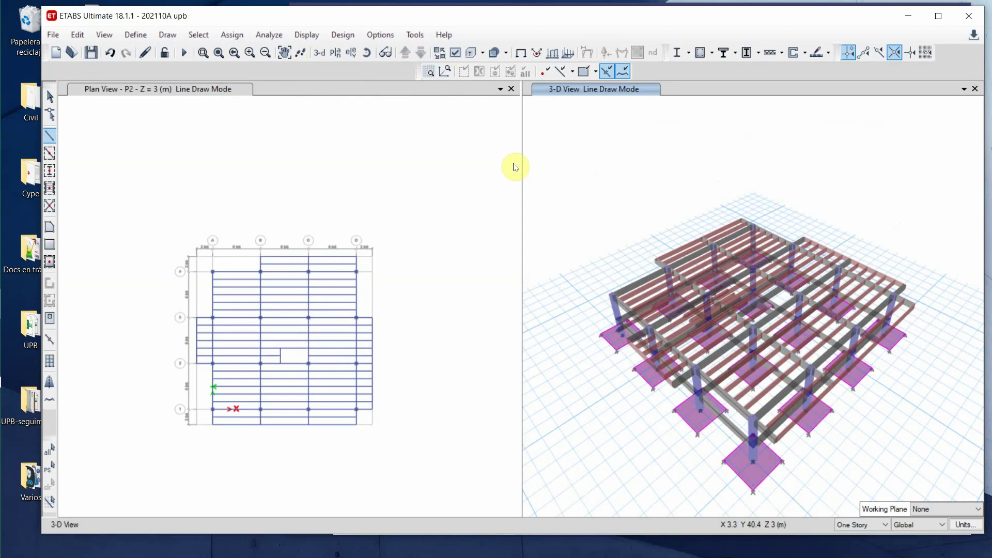
click(366, 52)
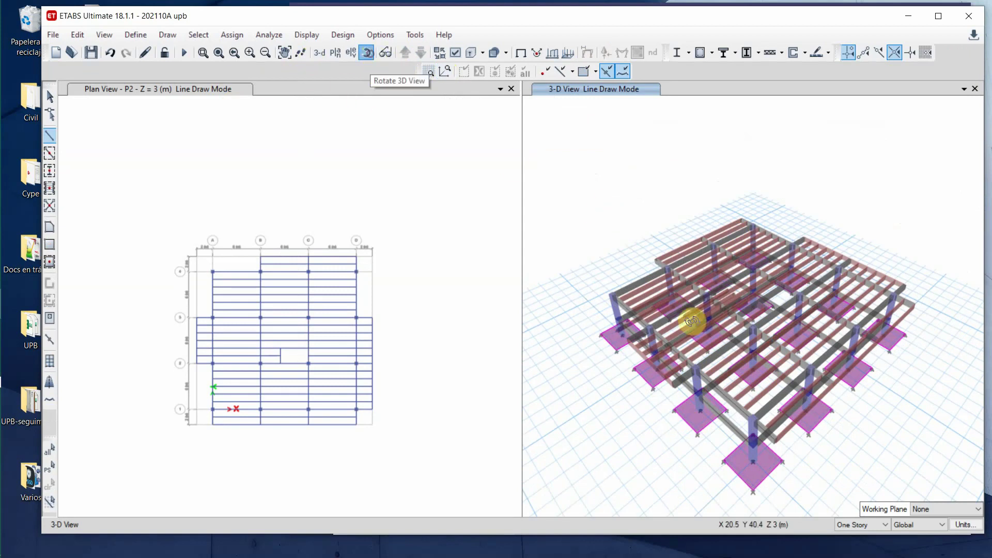
drag(664, 416, 675, 465)
scroll(810, 289, up, 5)
scroll(810, 290, down, 5)
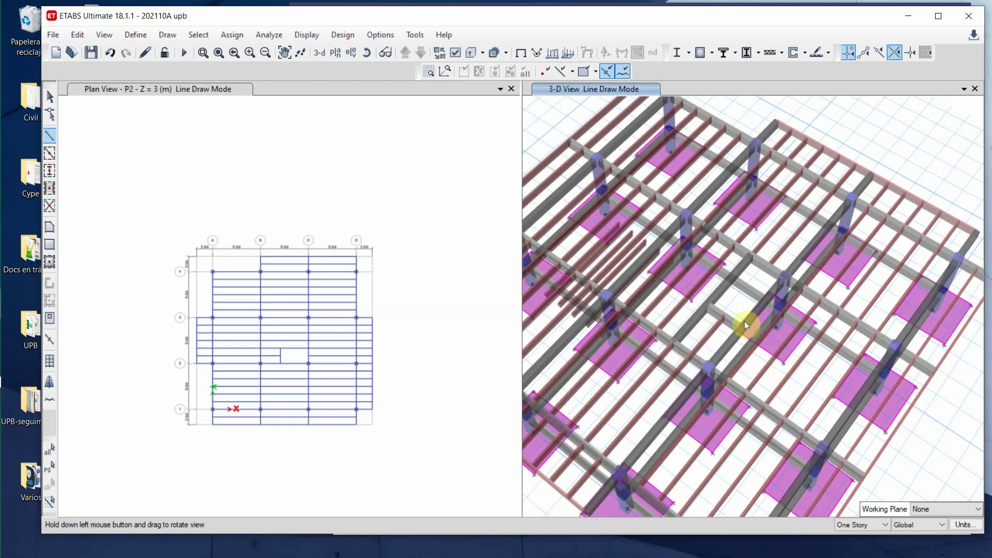
click(617, 346)
drag(611, 346, 652, 302)
scroll(651, 303, up, 2)
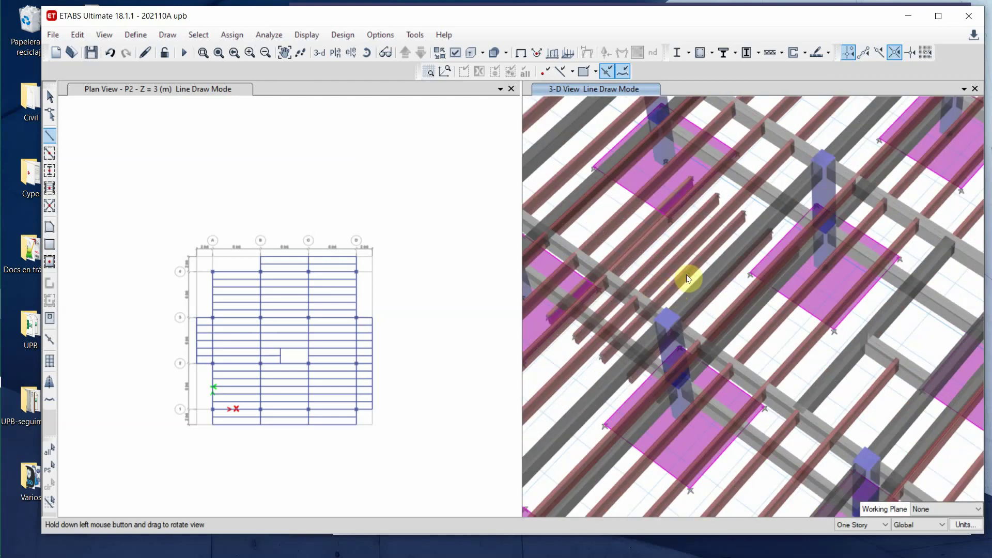
- Return to the Select tool and make the plan view active
click(49, 97)
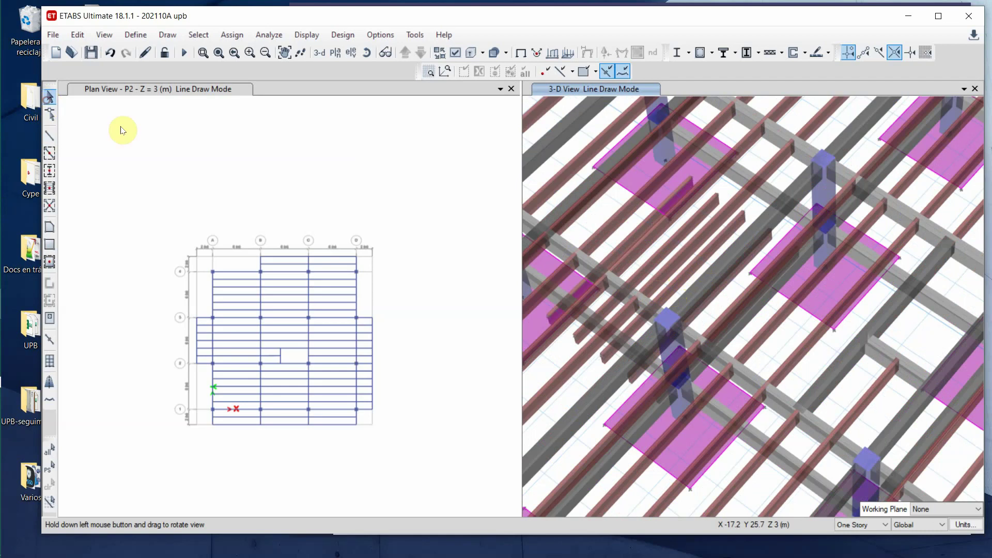
click(710, 208)
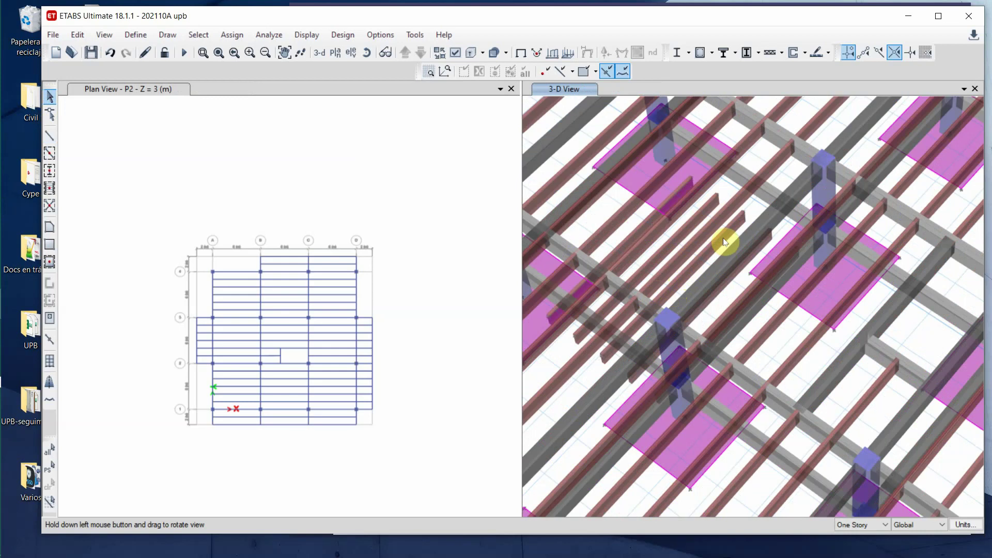
click(242, 164)
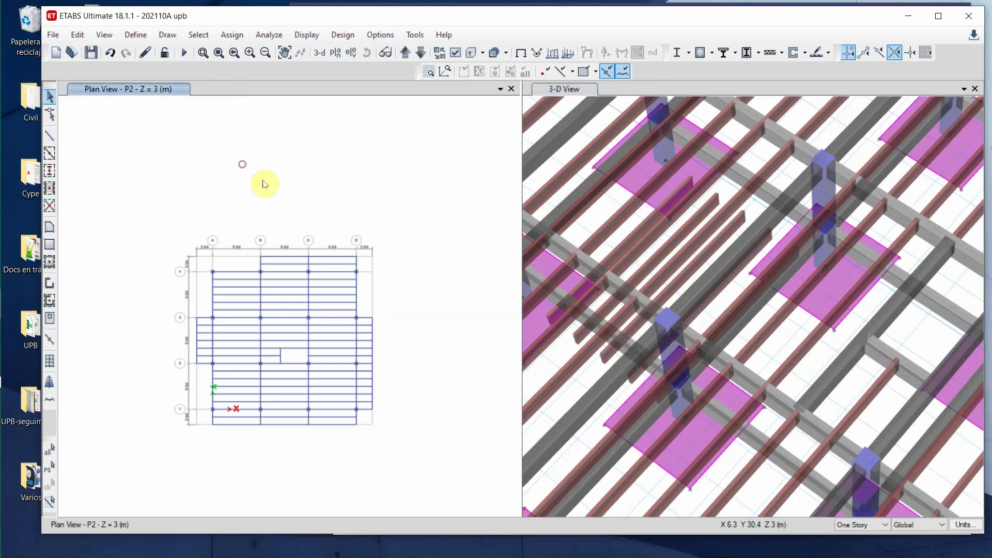
- Step the plan down to Base, pick a beam and refresh the 3-D view, then step back up to P2
click(422, 54)
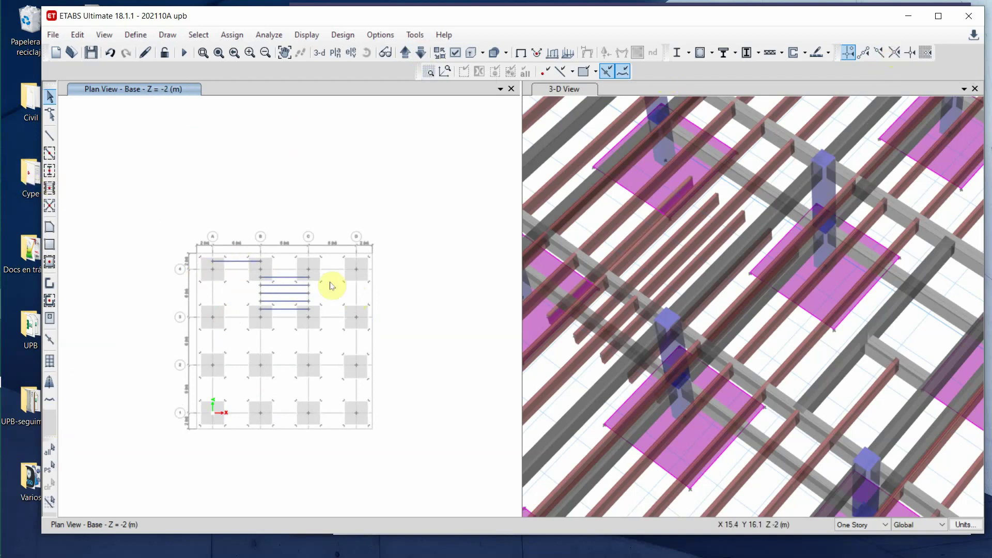
click(244, 262)
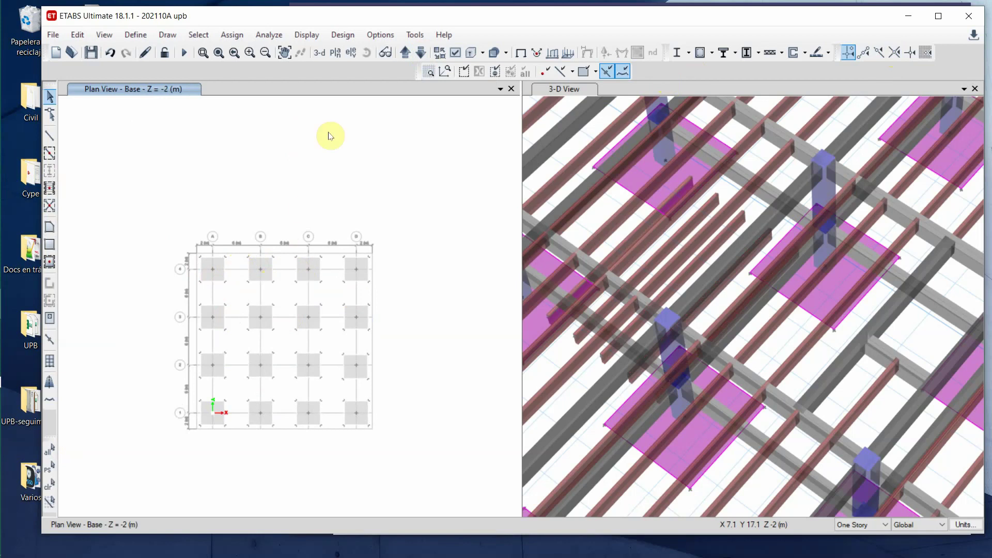
click(575, 140)
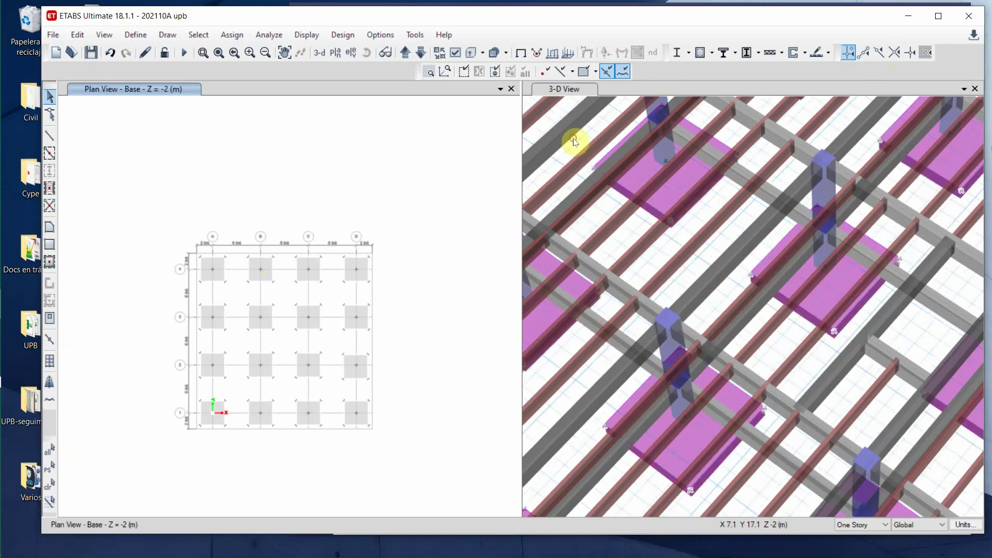
click(240, 164)
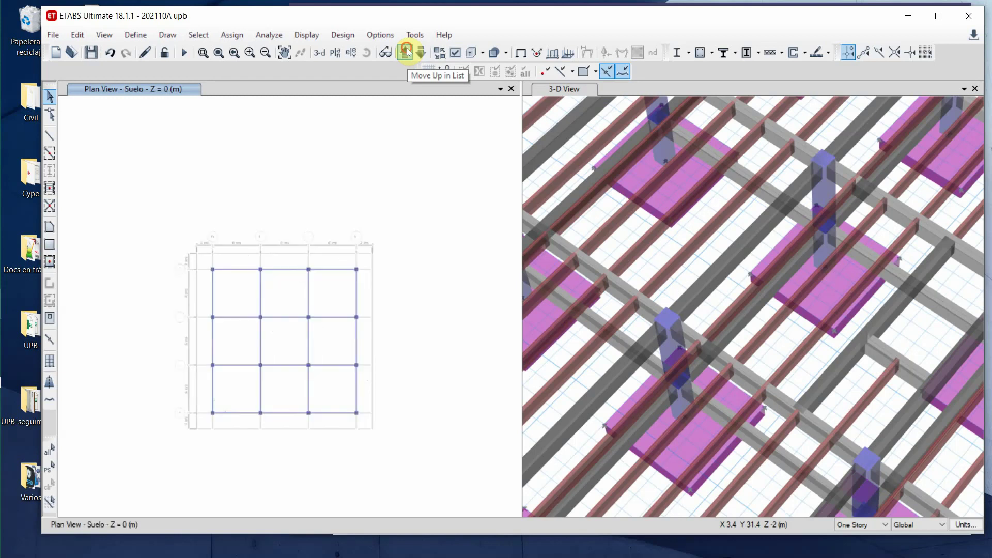
click(406, 52)
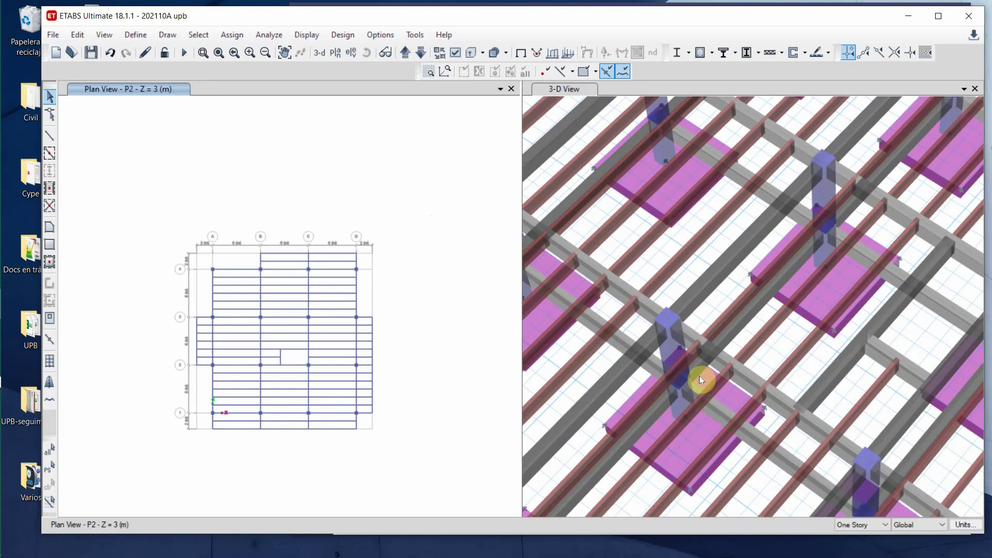
middle_drag(841, 341, 704, 471)
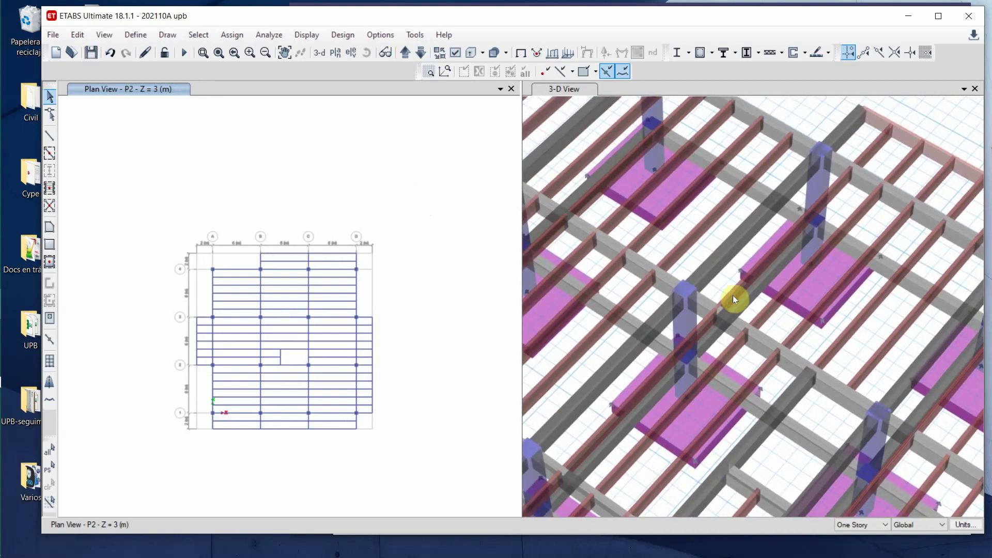
mouse_move(737, 293)
middle_down()
mouse_move(736, 374)
mouse_move(739, 305)
middle_up()
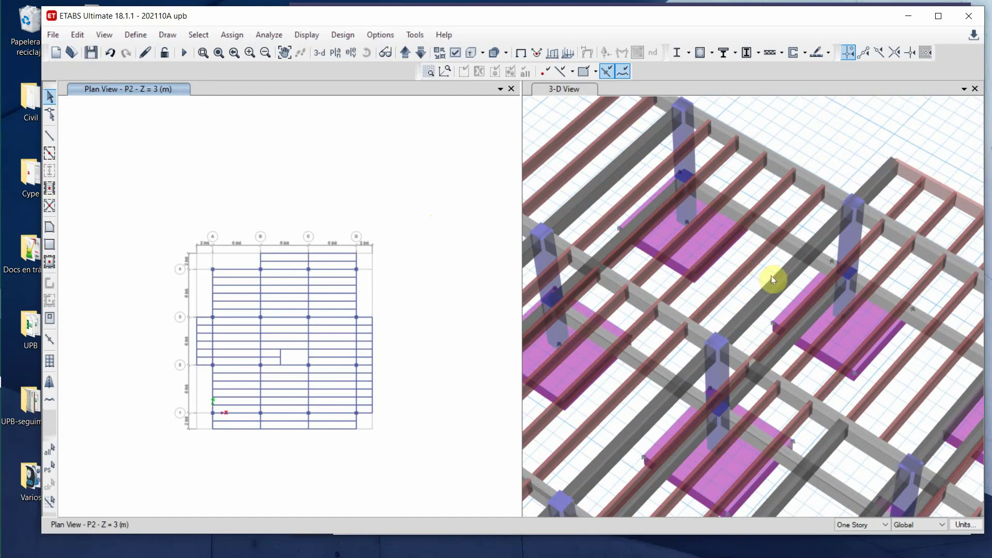
middle_drag(771, 279, 806, 310)
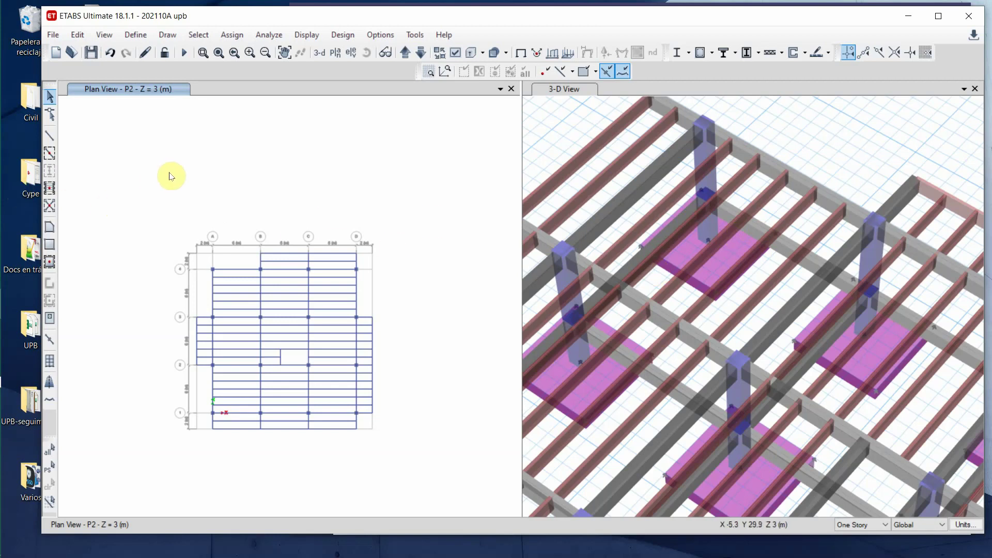
- Start rectangular floor drawing with the Zap property, then open the Slab Sections list
click(50, 246)
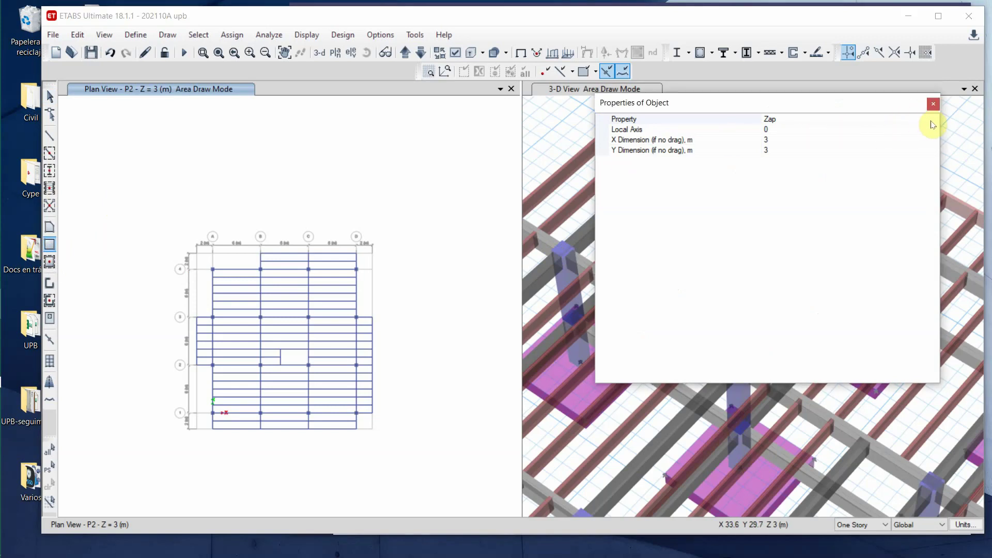
click(933, 120)
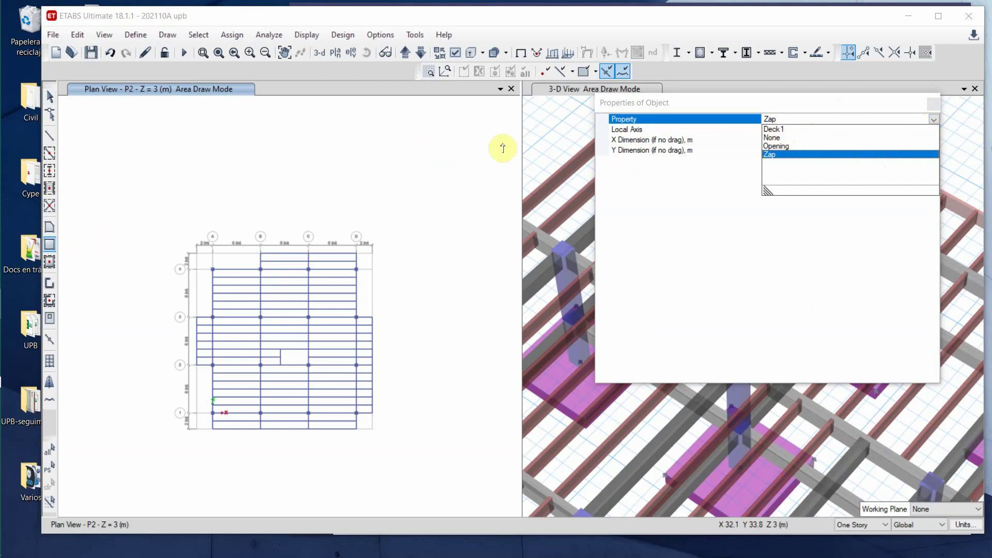
click(215, 153)
click(133, 34)
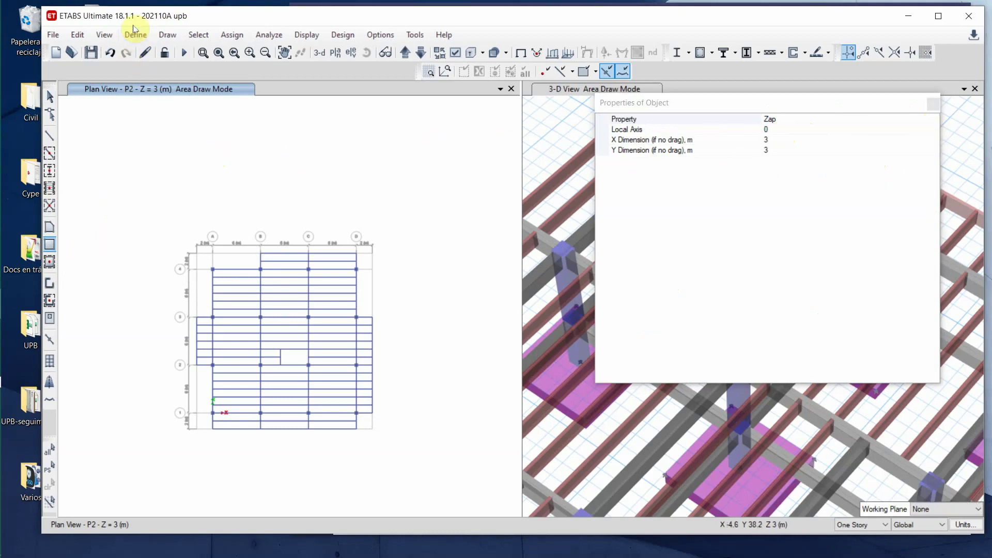
click(133, 31)
mouse_move(199, 73)
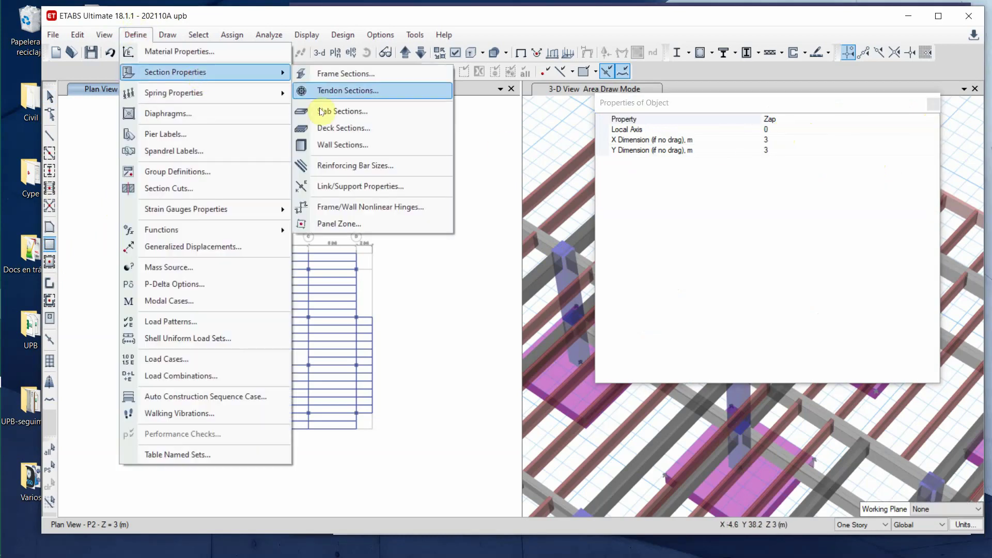
click(356, 111)
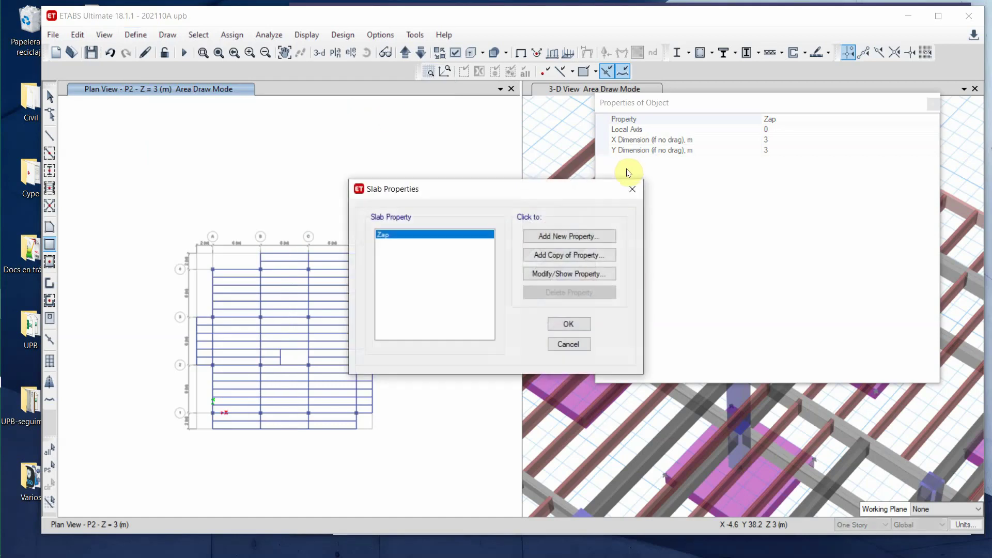
- Copy the Zap slab as 'Plantilla' with a light cyan display colour and save it
click(564, 256)
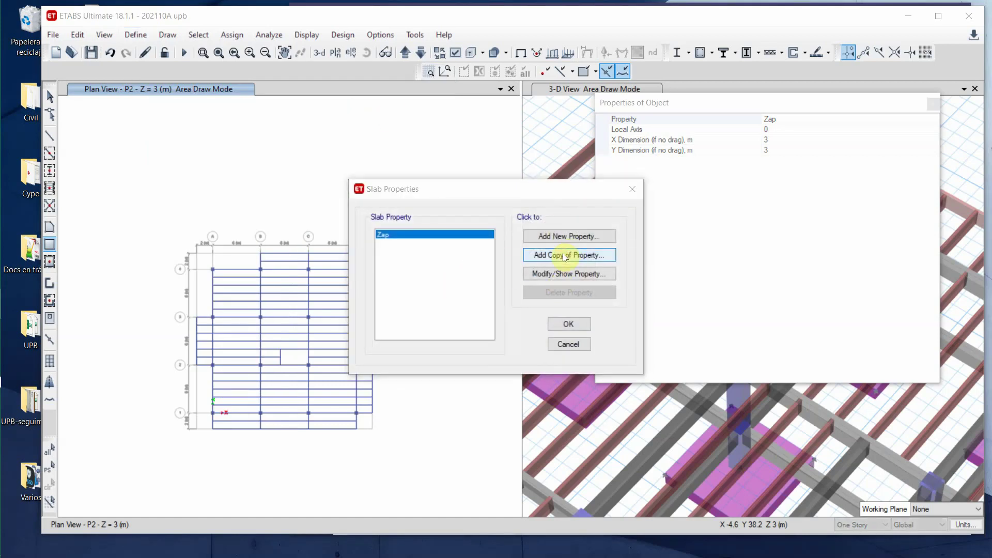
click(541, 146)
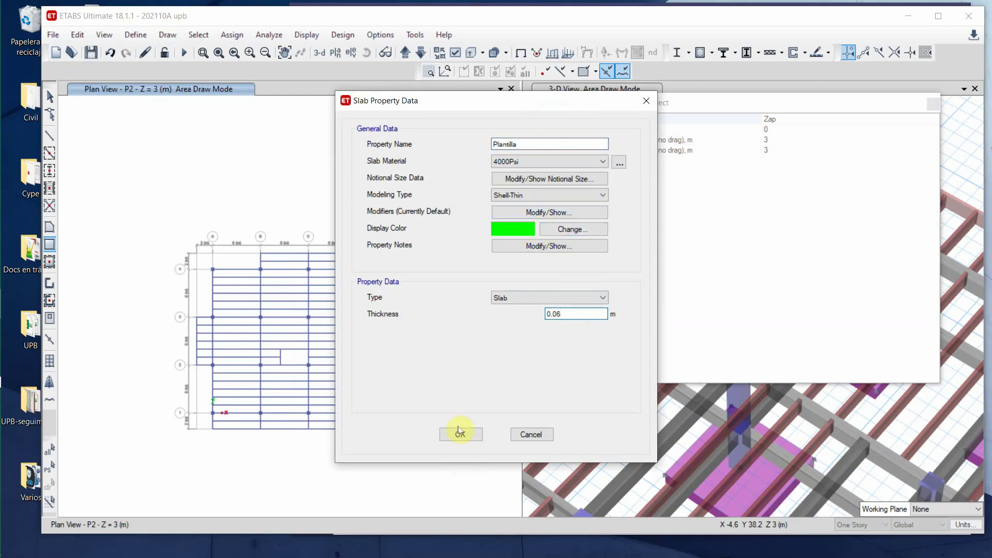
click(562, 229)
click(430, 155)
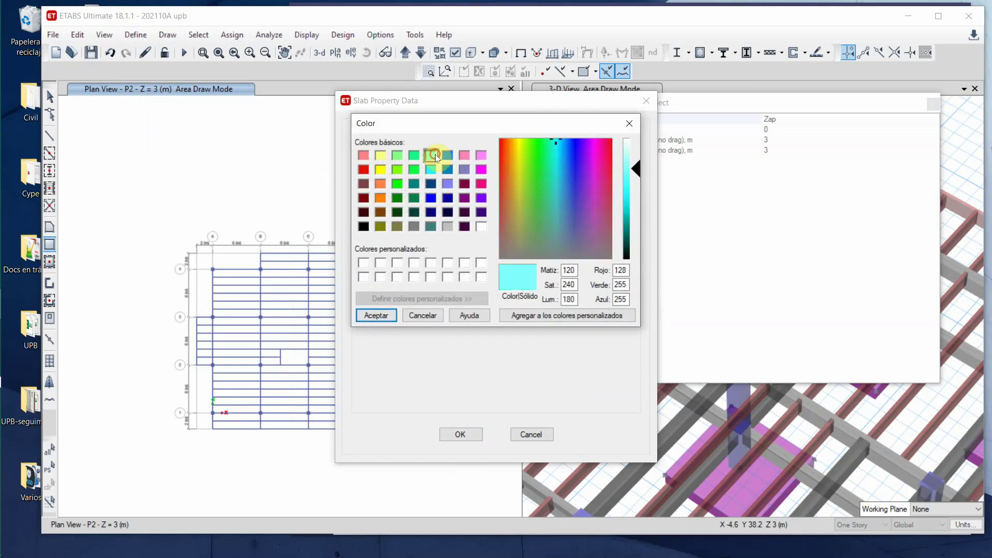
click(377, 315)
click(460, 433)
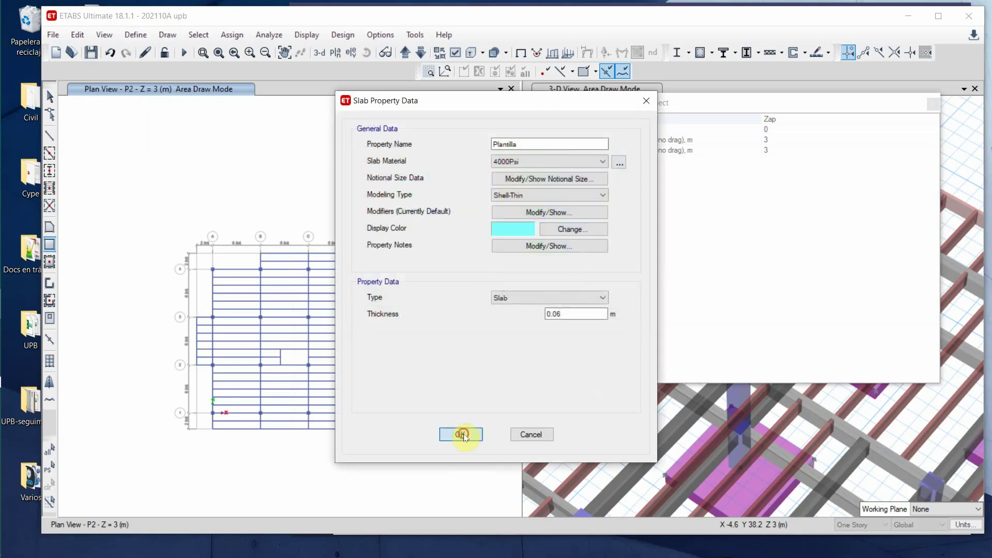
click(569, 324)
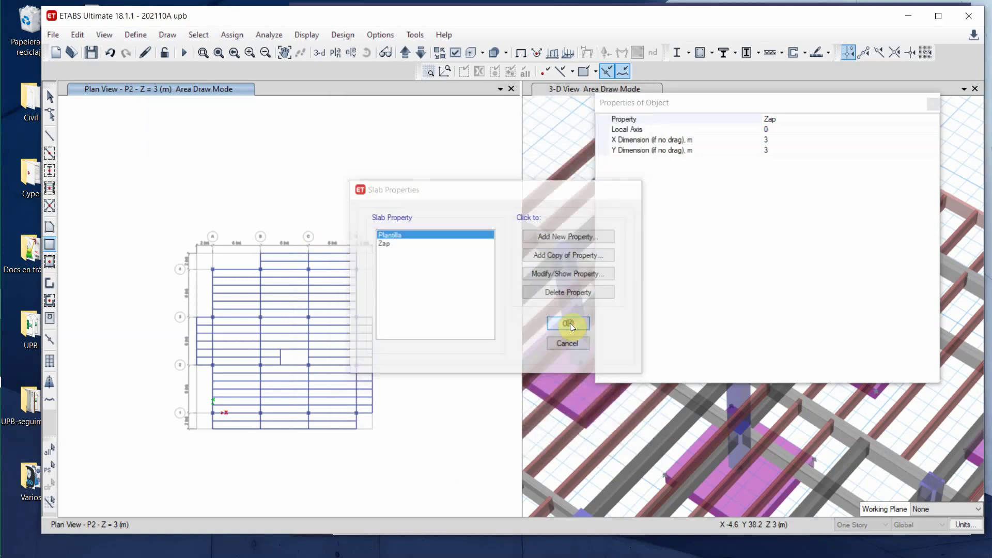
- Draw floor areas ending at grid point D4 and between grids 2 and 3 left of A
click(212, 428)
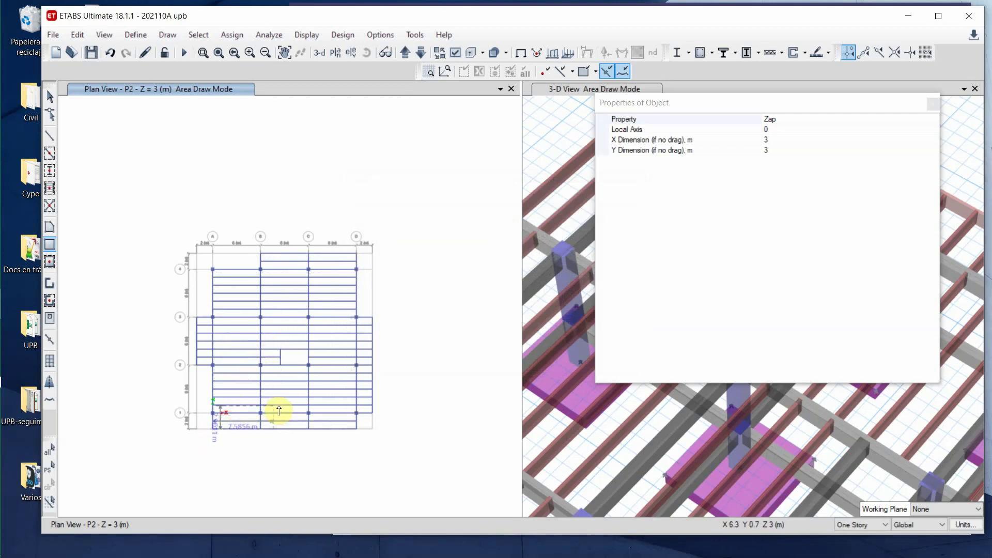
click(356, 269)
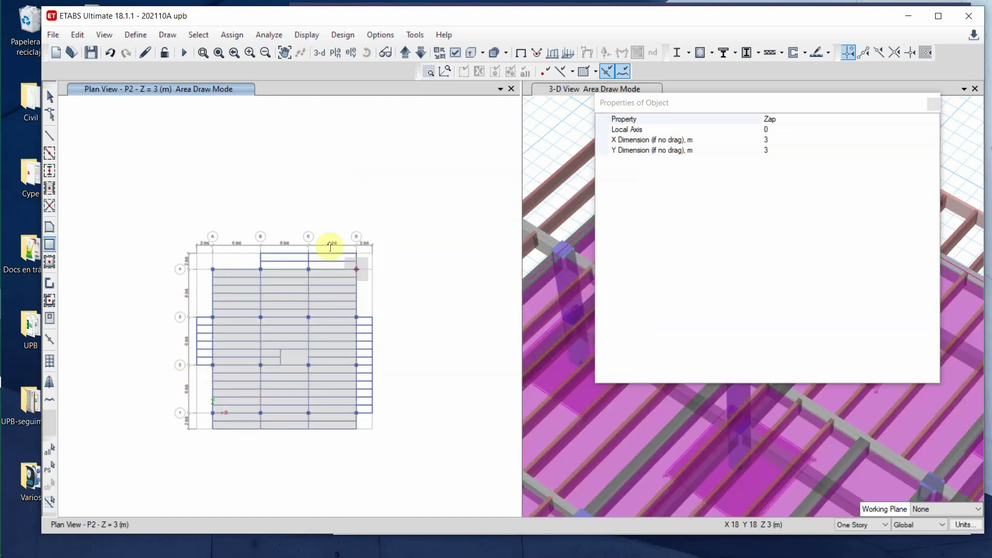
scroll(195, 370, up, 2)
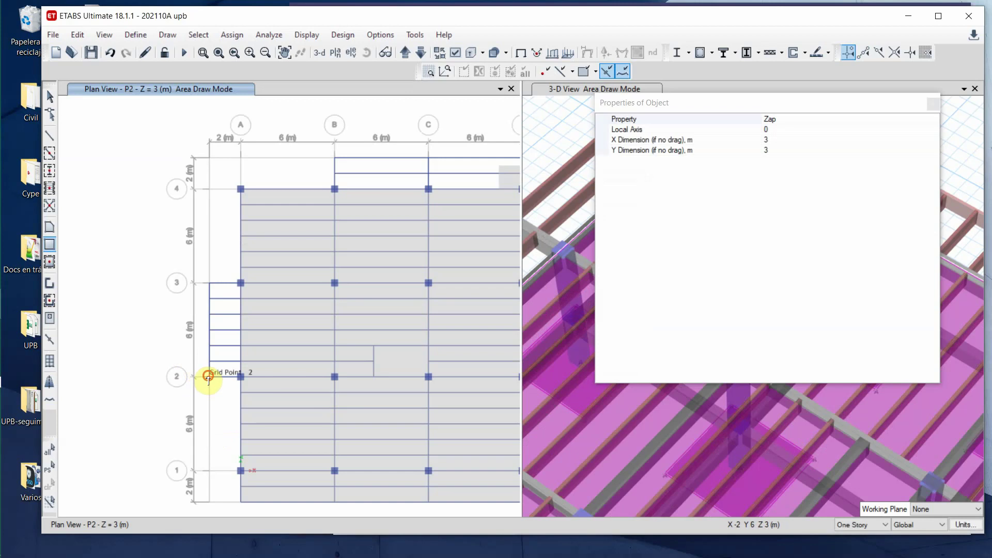
click(208, 375)
click(239, 283)
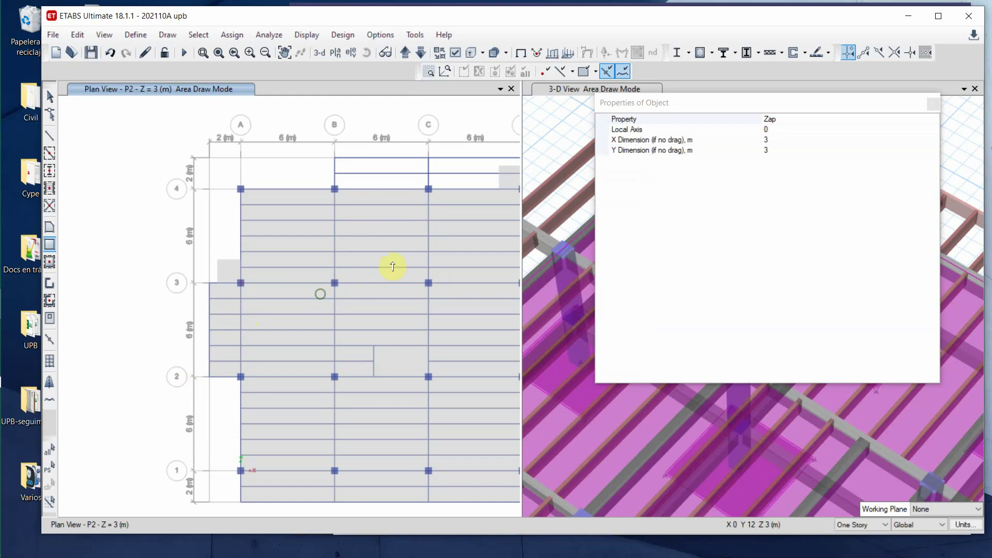
- Add the top-edge strip to grid D and the right-edge strip from grid D's bottom to grid 3
middle_drag(464, 145, 162, 246)
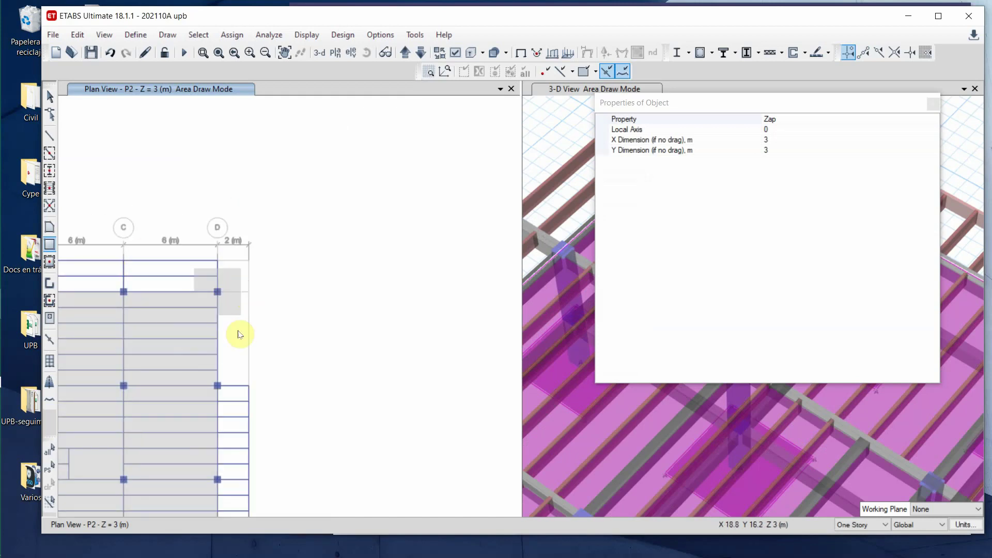
middle_drag(254, 410, 393, 299)
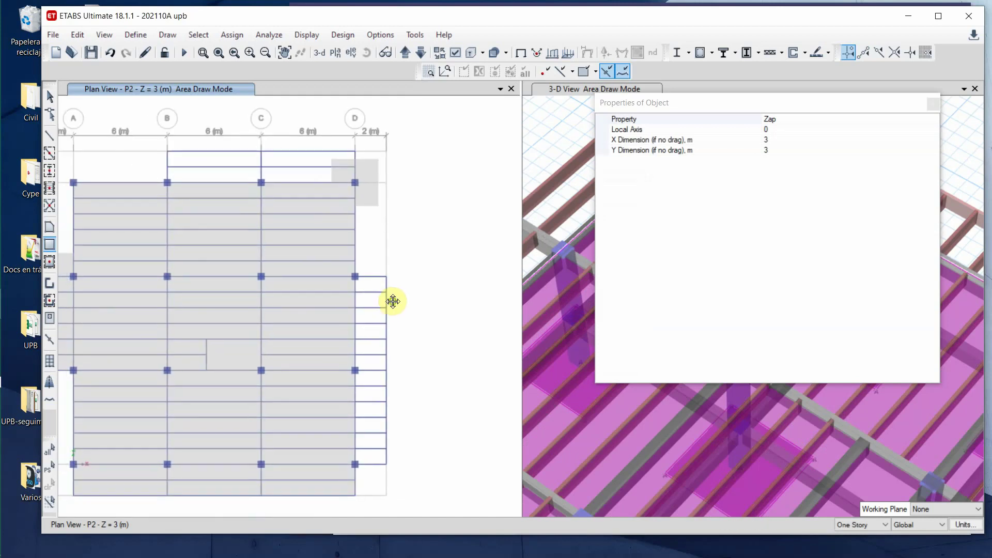
click(169, 181)
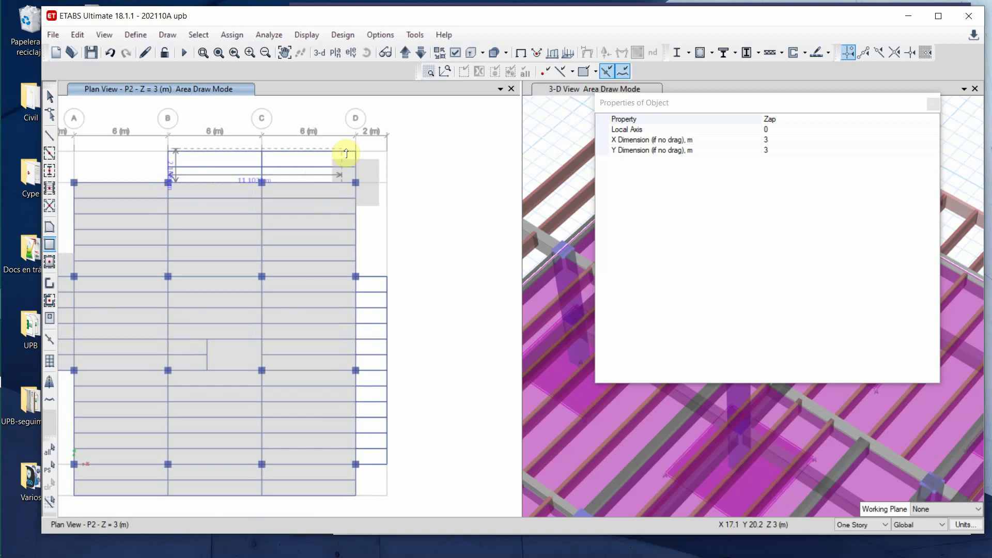
click(355, 152)
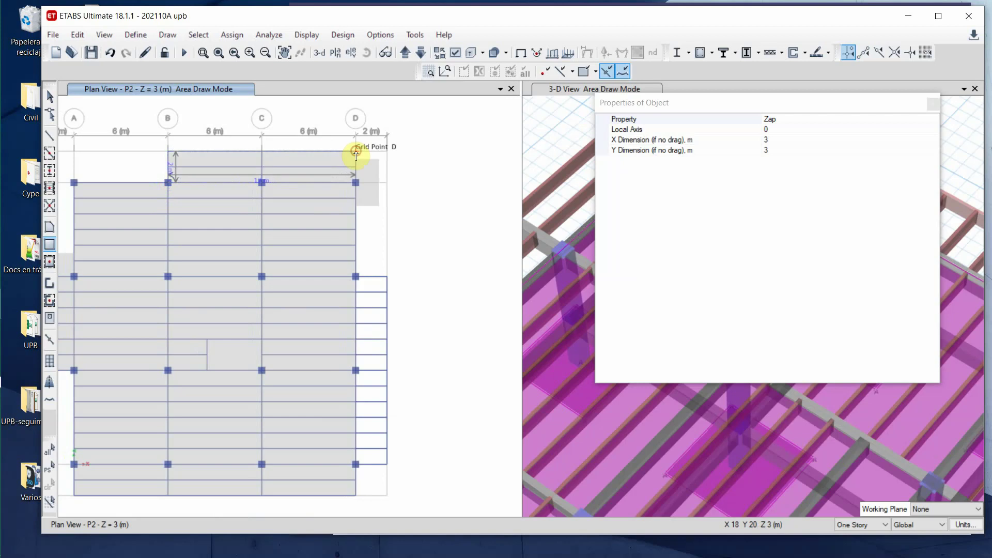
click(356, 464)
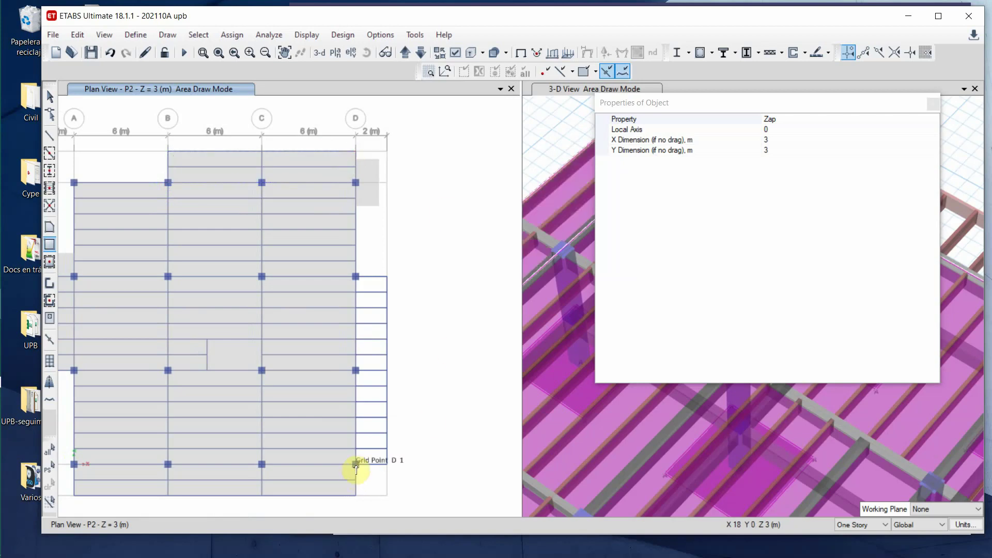
click(385, 280)
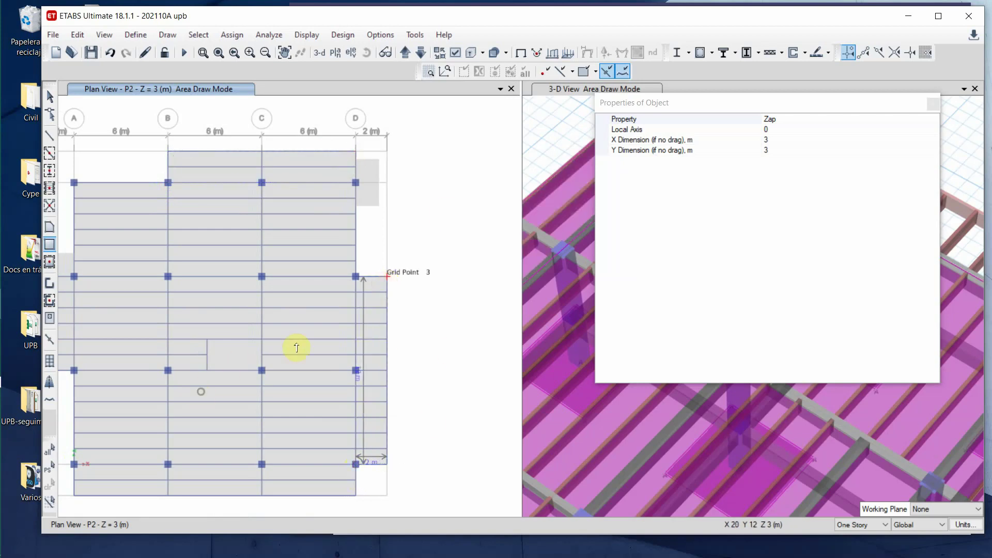
- Stop drawing areas and make the 3-D view the active window
middle_drag(272, 293, 368, 243)
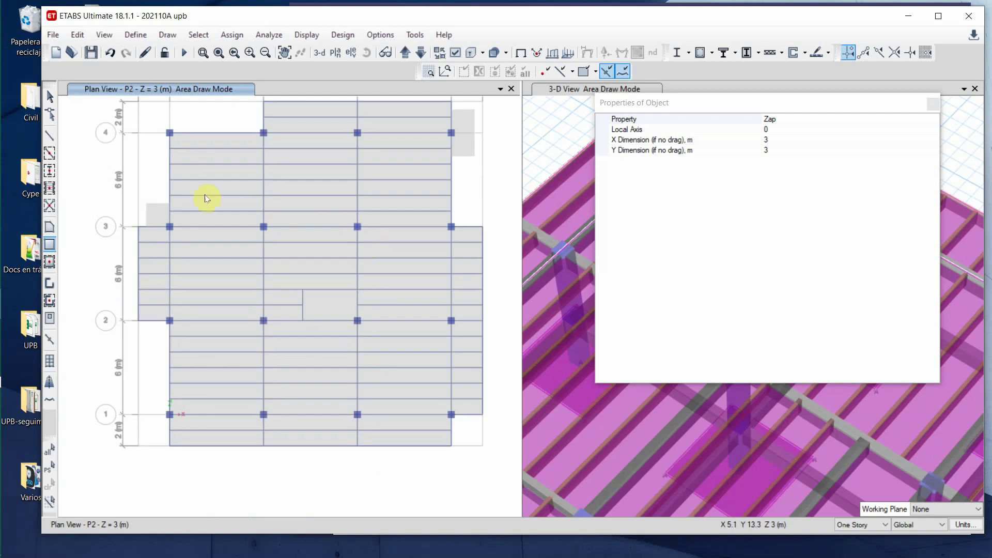
click(49, 96)
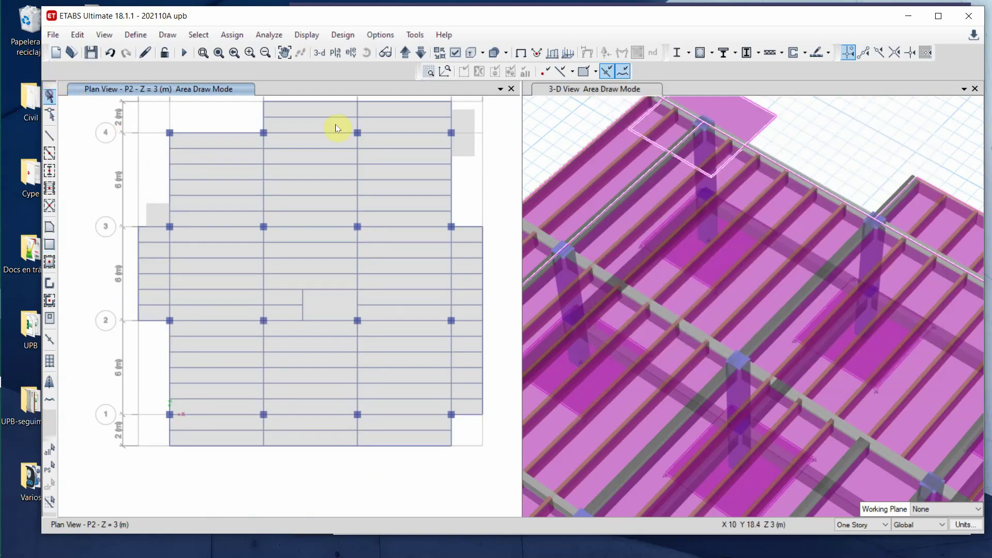
click(569, 122)
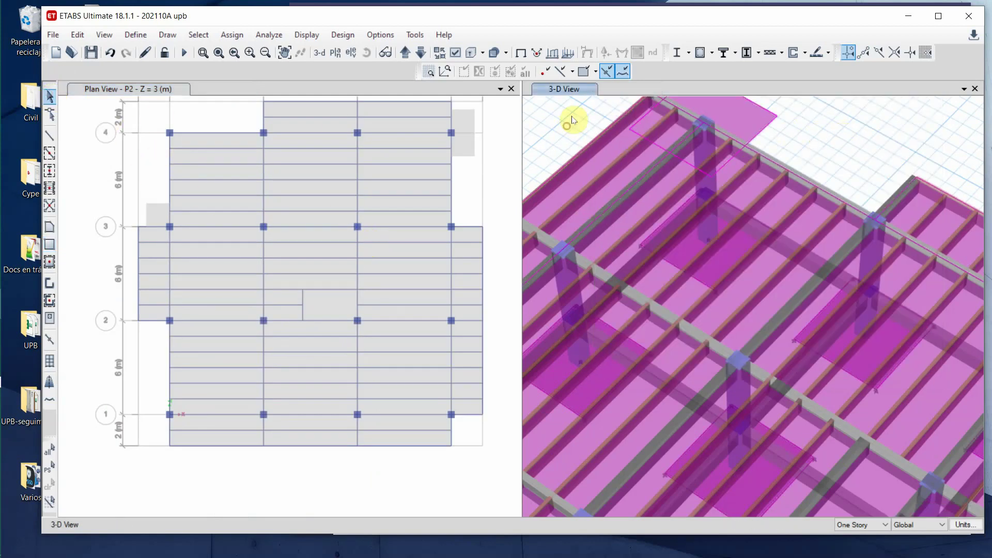
- Show the whole model in 3-D and tilt it to a low side angle
click(218, 53)
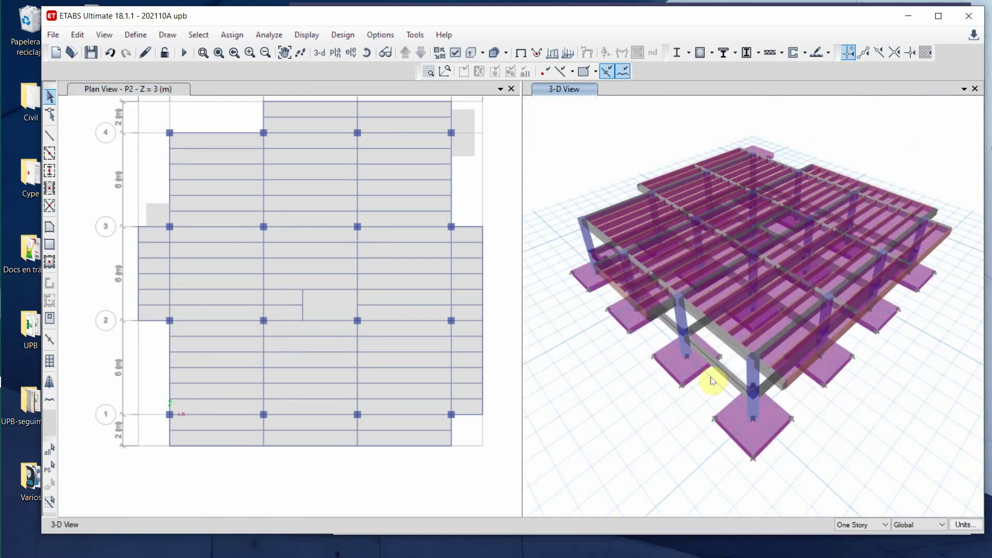
click(368, 54)
mouse_move(598, 408)
mouse_down()
mouse_move(602, 322)
mouse_move(636, 372)
mouse_move(651, 427)
mouse_move(692, 437)
mouse_move(808, 398)
mouse_move(804, 382)
mouse_move(764, 427)
mouse_move(724, 430)
mouse_move(665, 427)
mouse_move(615, 404)
mouse_up()
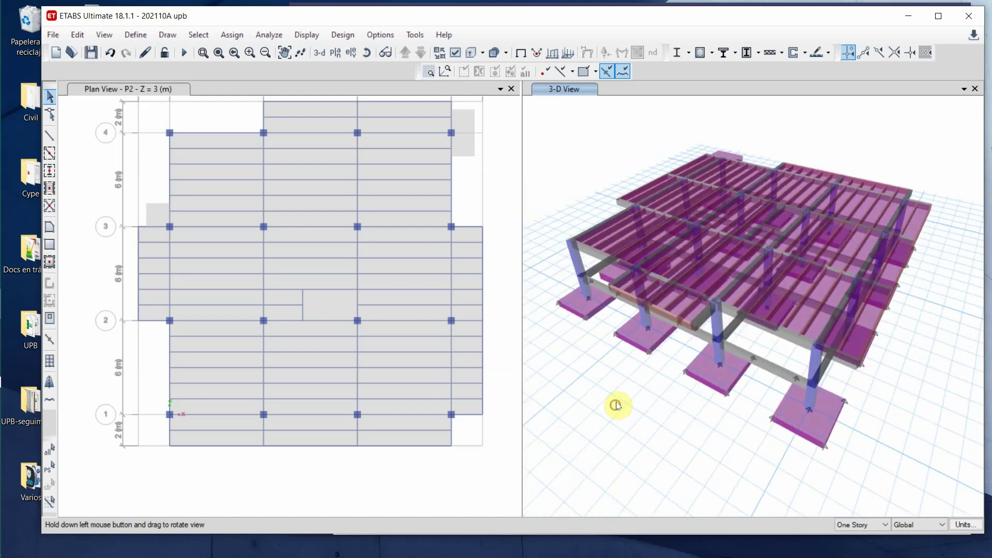
- Delete the small stray areas near grid 3 and at the grid-4 corner
click(150, 223)
click(153, 216)
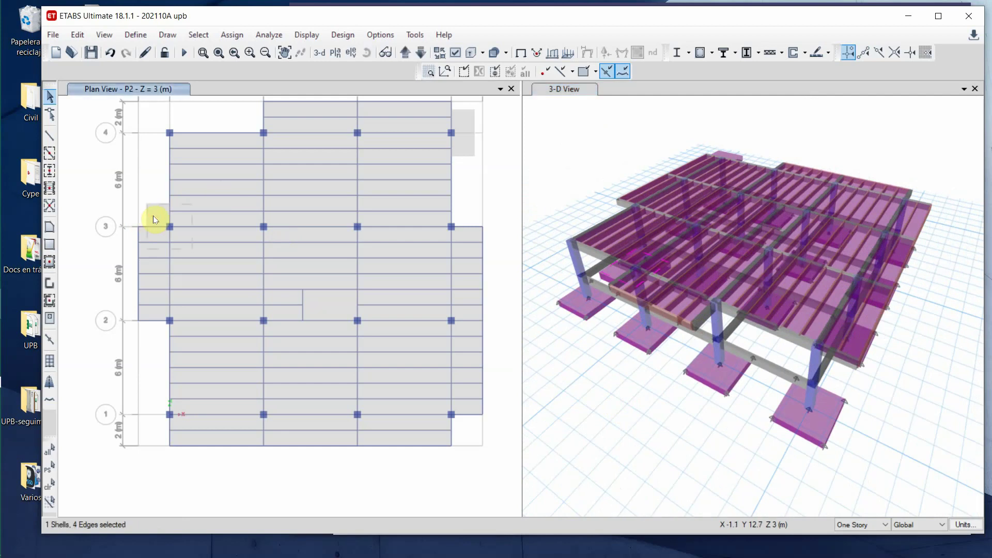
click(153, 216)
click(466, 143)
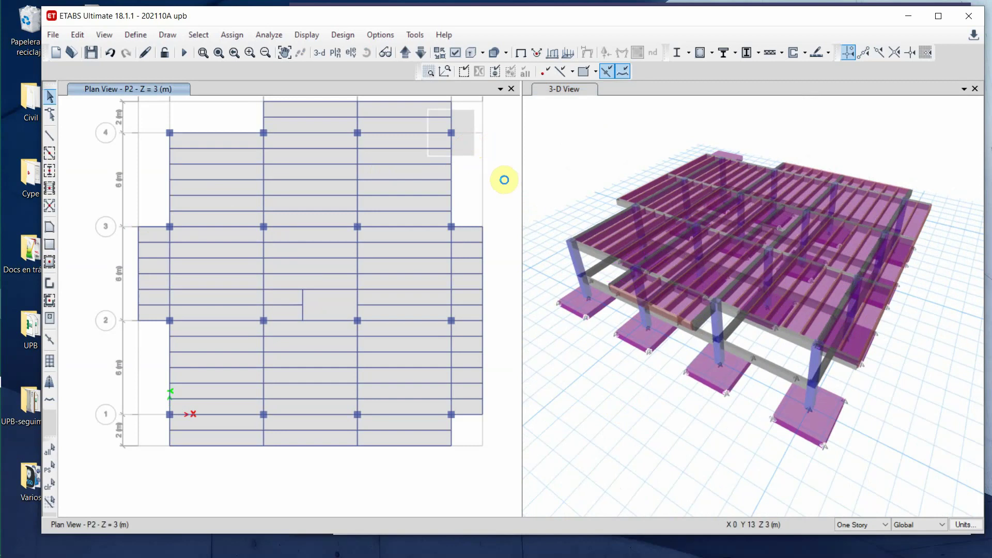
key(Delete)
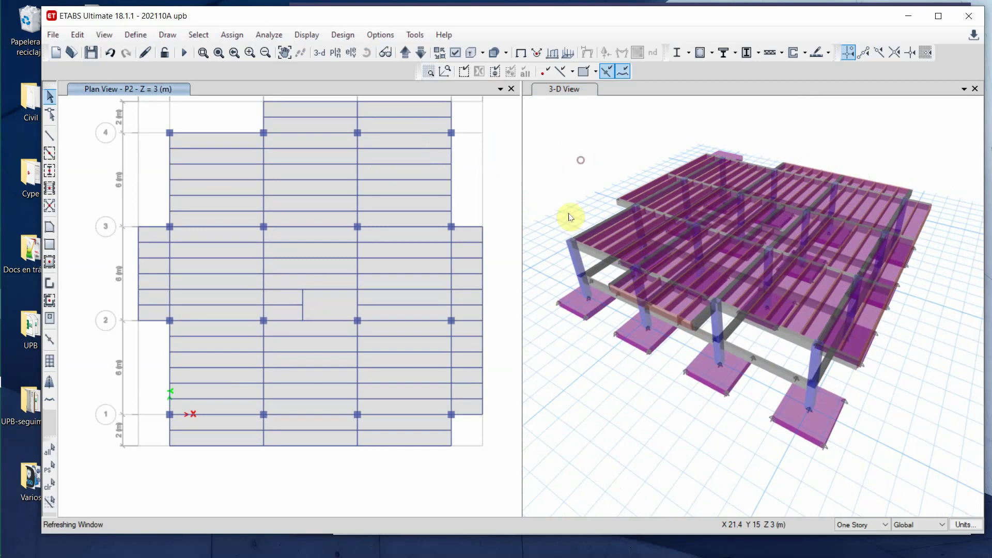
click(599, 150)
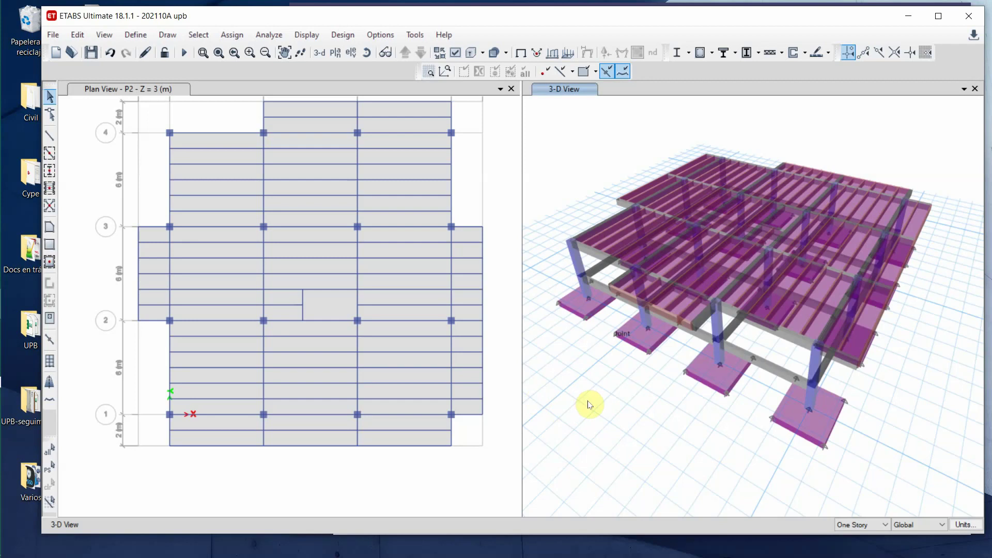
click(48, 226)
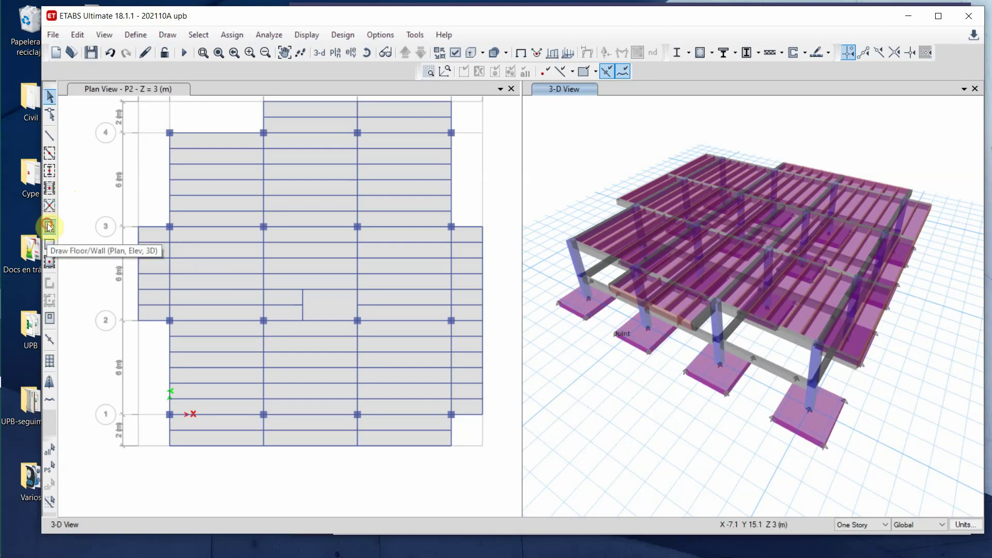
- Draw a 3.5 m × 2 m Opening-property rectangle ending at C2, then save the model
click(49, 244)
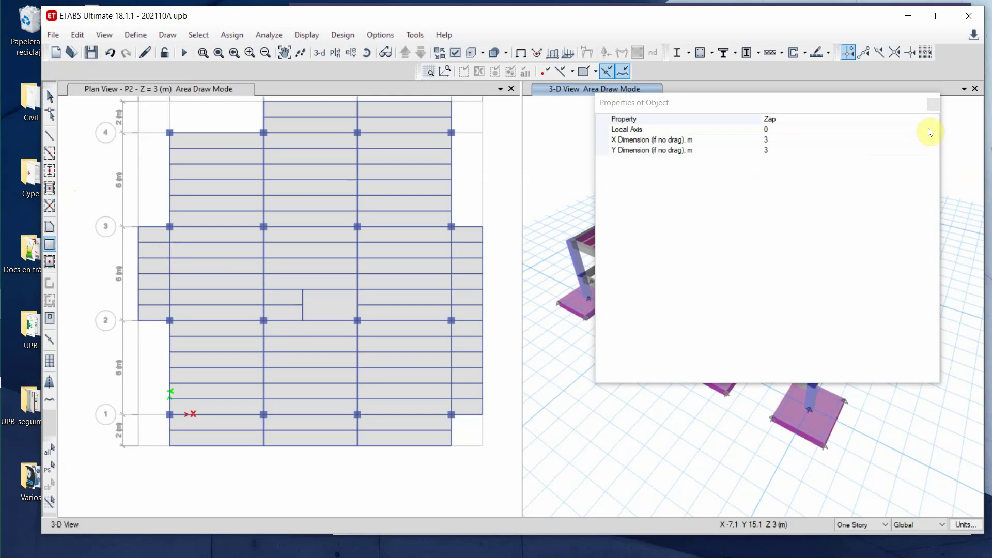
click(933, 119)
click(933, 120)
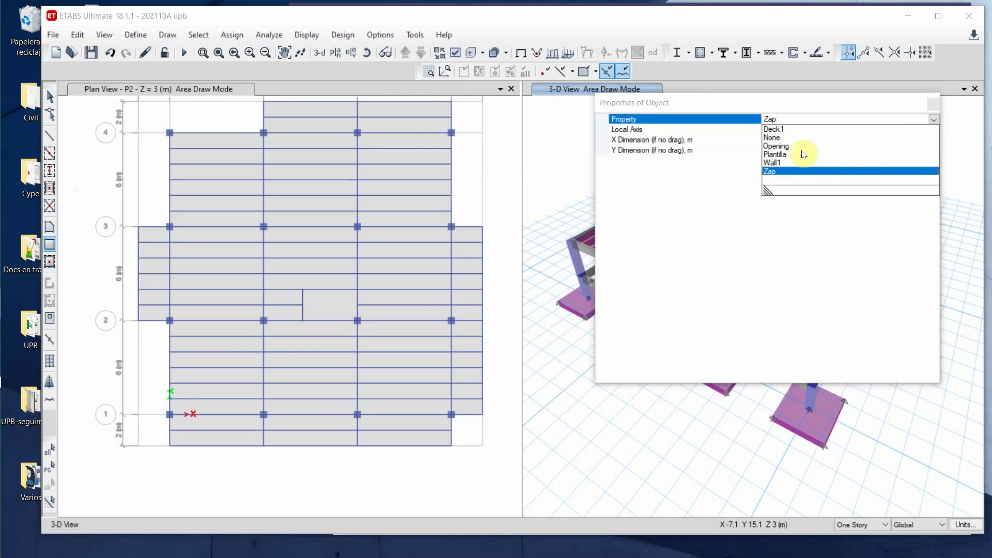
click(839, 147)
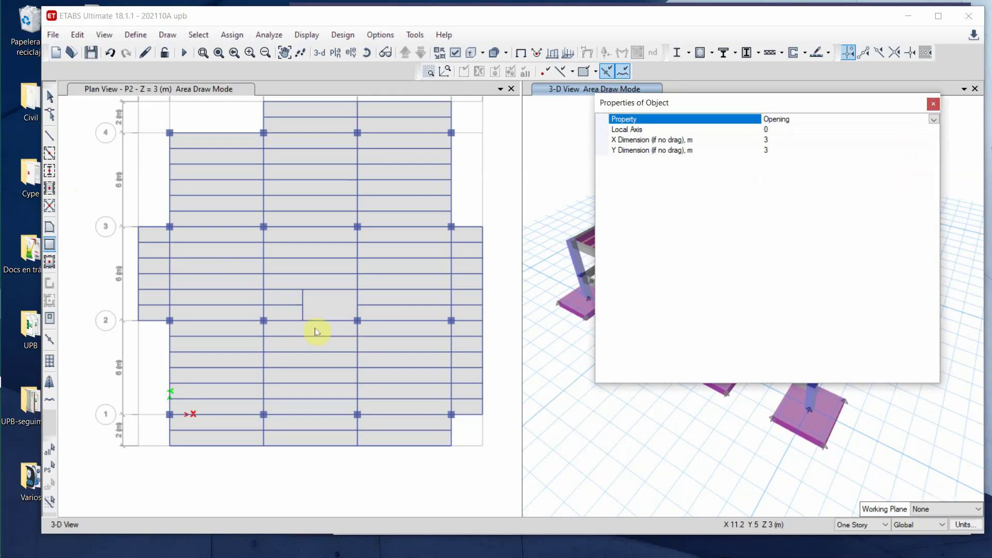
drag(304, 321, 356, 297)
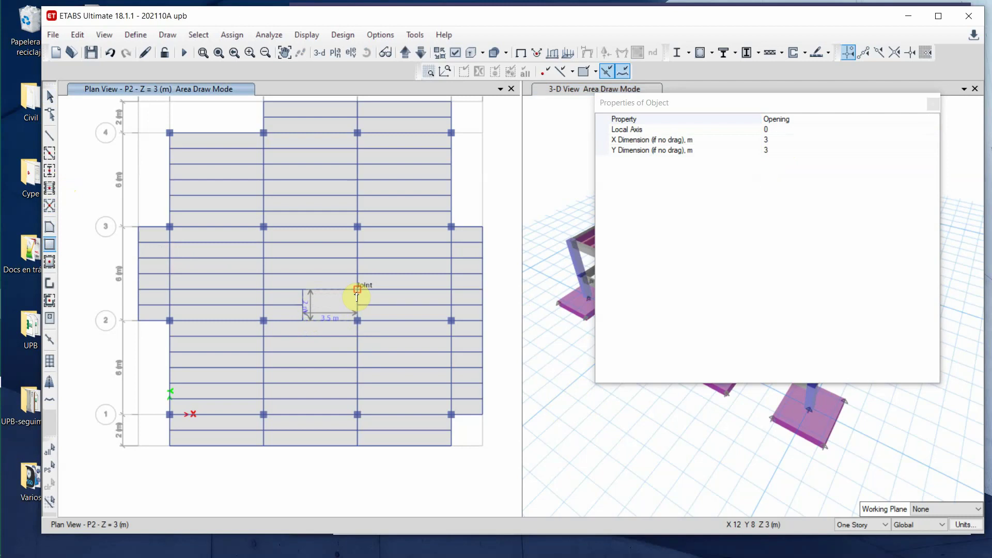
click(49, 97)
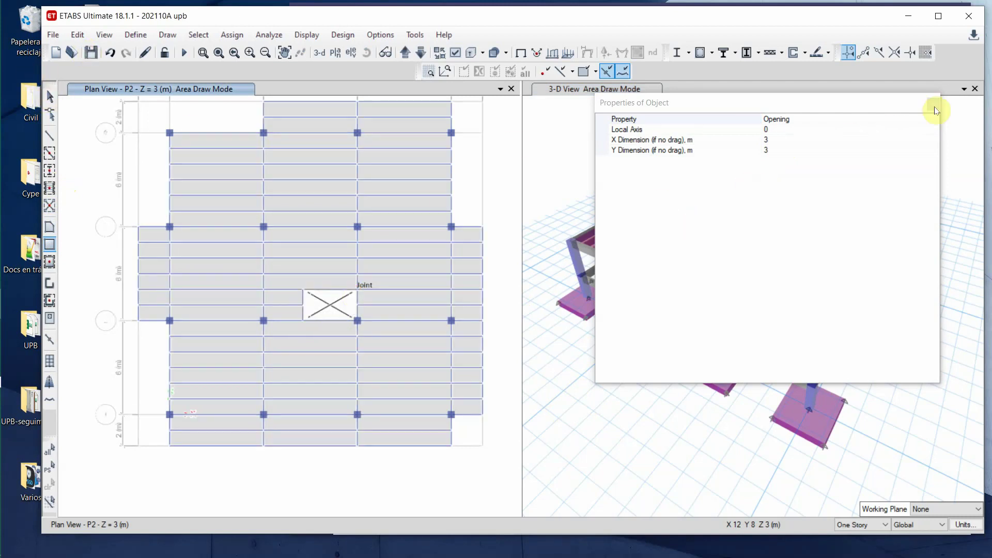
key(Escape)
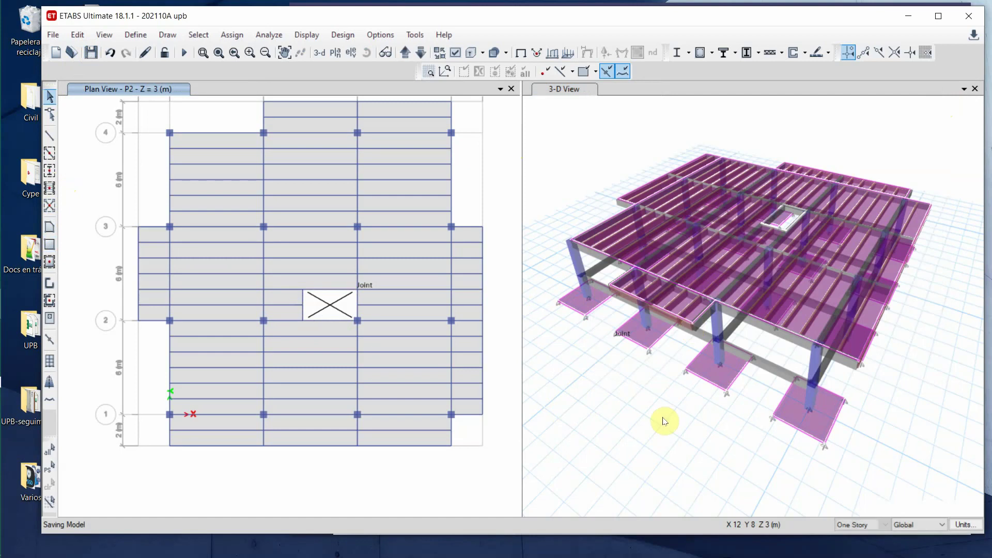
click(557, 159)
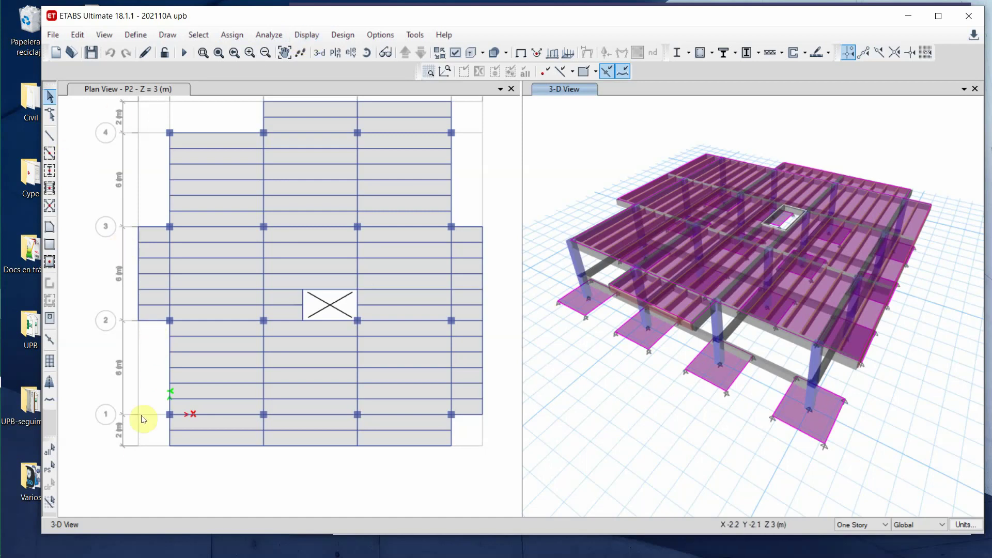
middle_drag(150, 395, 143, 420)
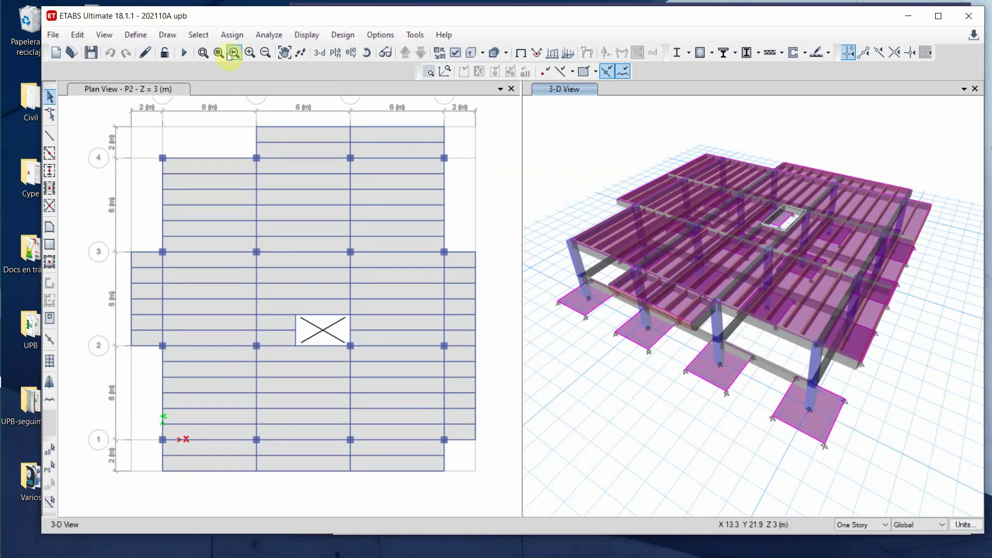
click(138, 36)
- Set the C45X45 column section's display colour to navy
mouse_move(186, 74)
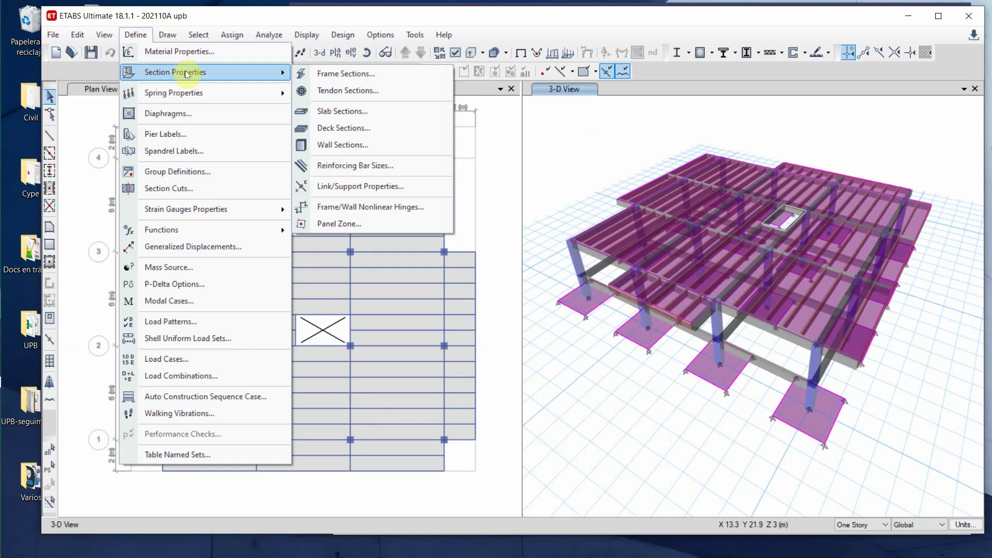
click(408, 74)
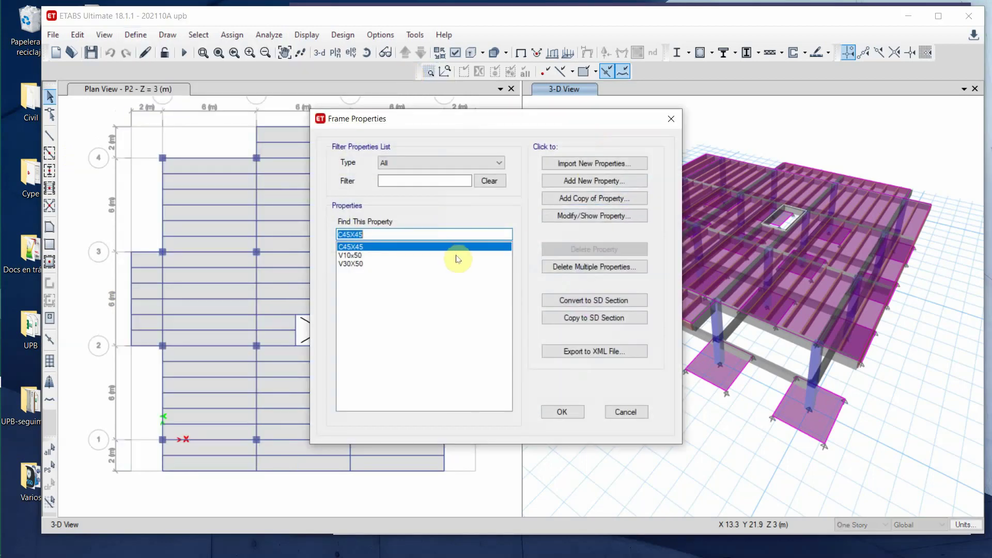
click(579, 216)
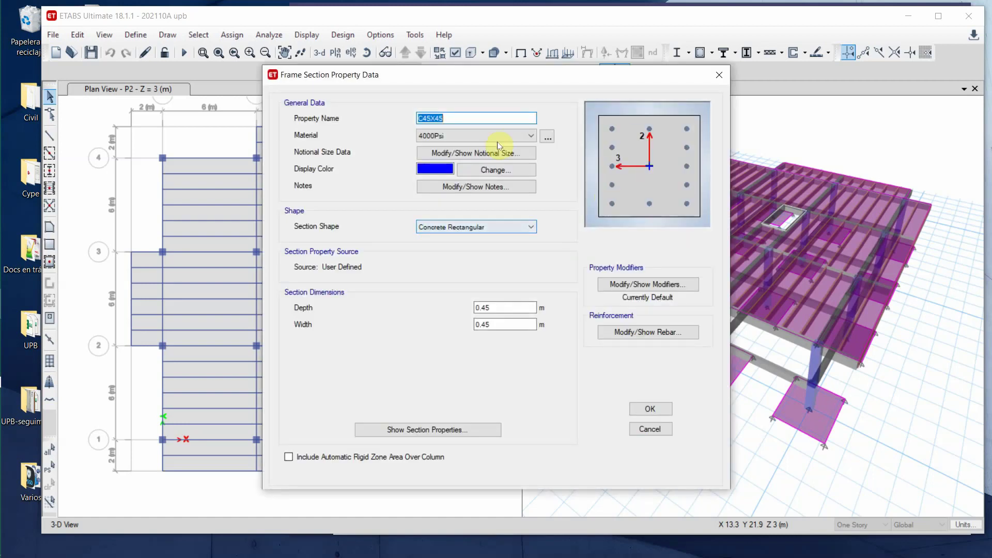
click(490, 171)
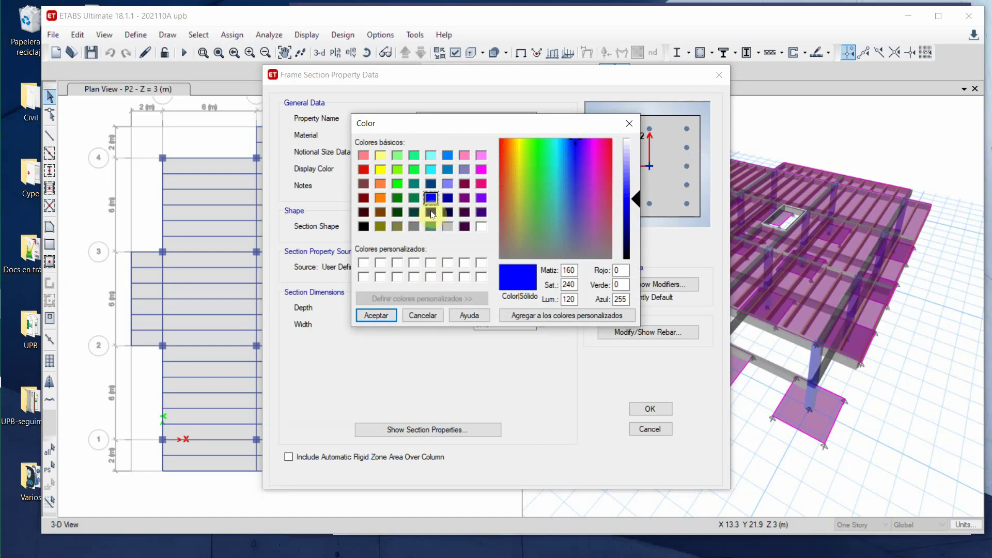
click(432, 214)
click(381, 315)
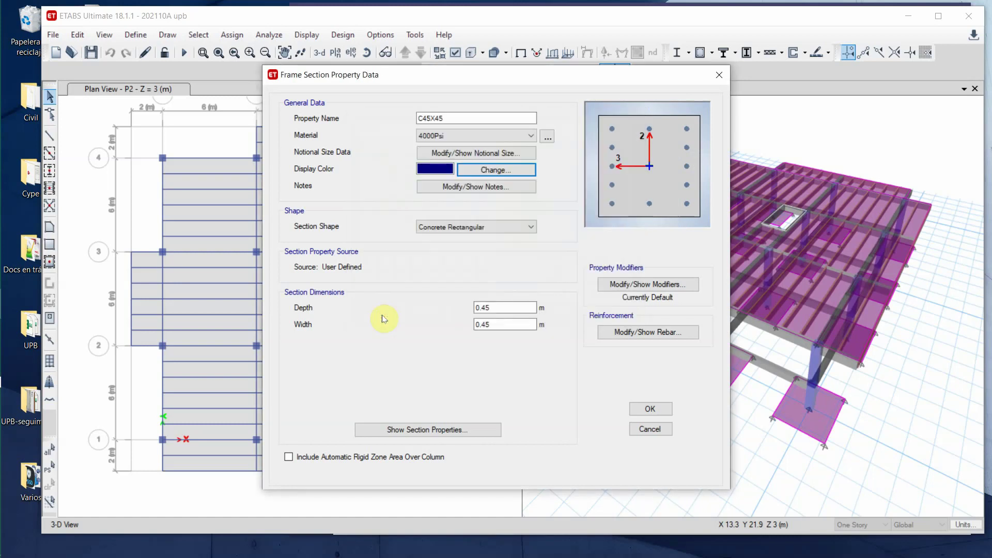
click(650, 408)
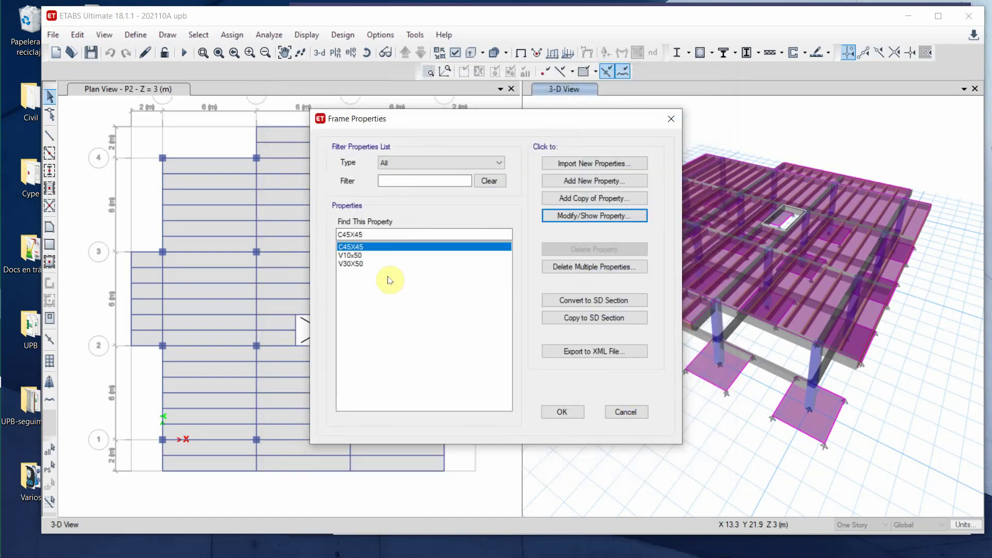
- Give the V10x50 beam section a light green display colour
click(360, 256)
click(577, 217)
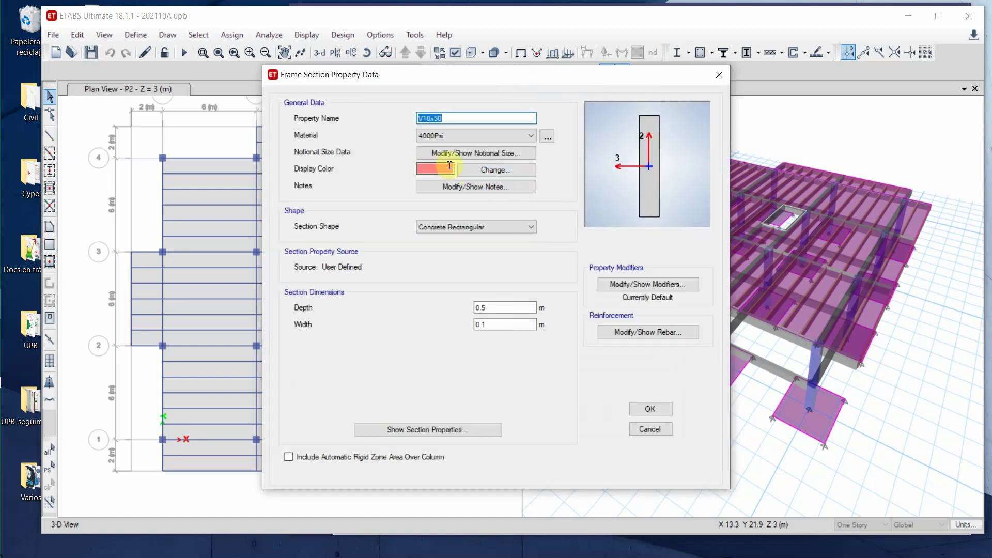
click(507, 170)
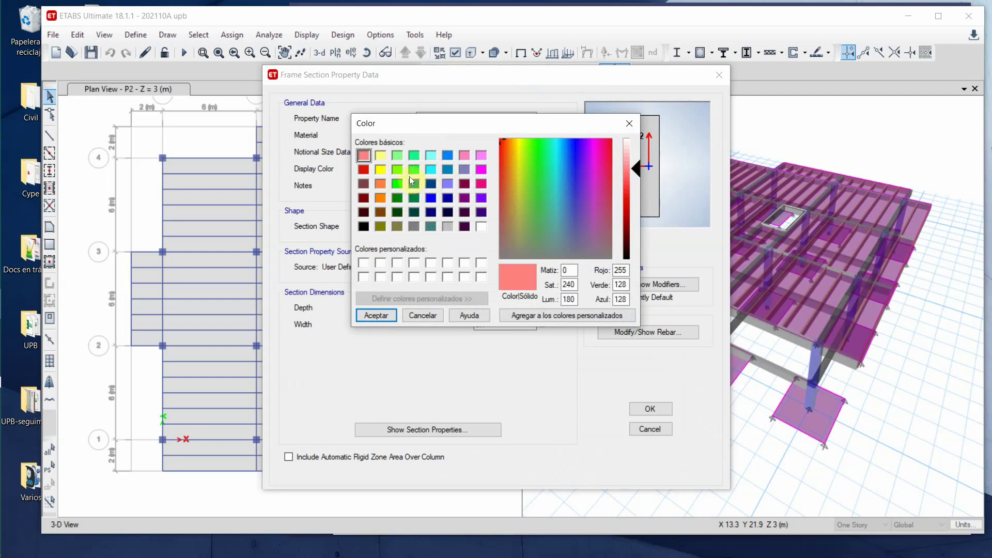
click(398, 170)
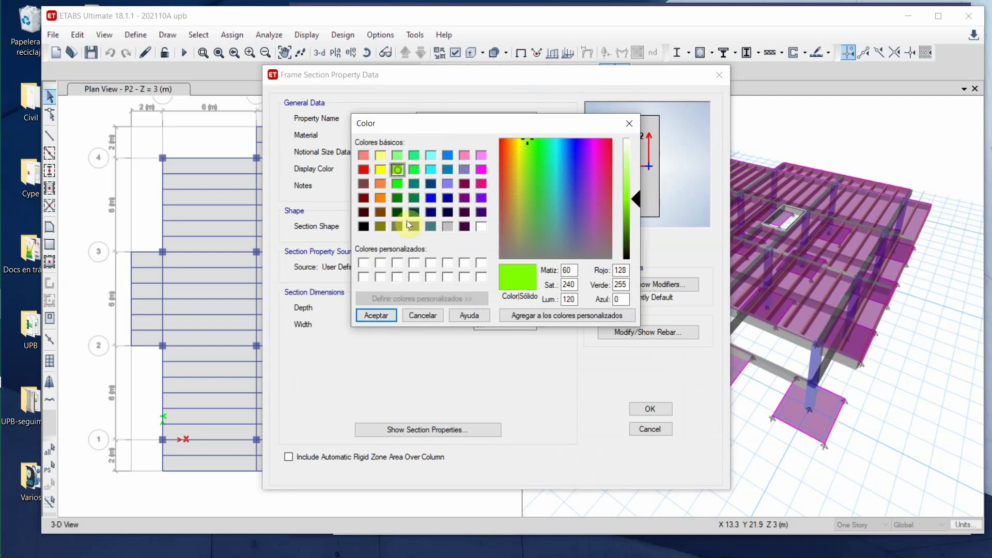
click(376, 315)
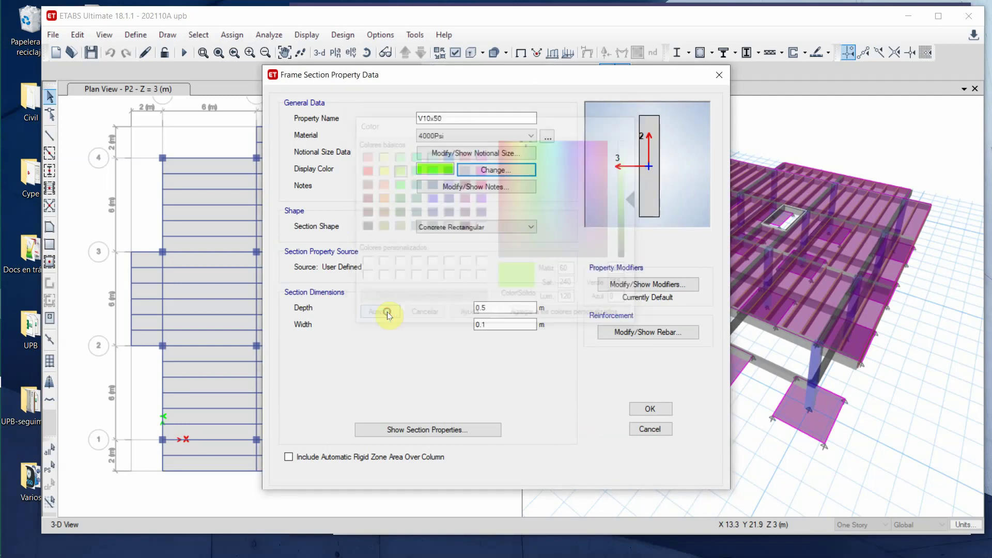
click(655, 411)
- Give the V30X50 section a grey display colour and close the frame sections list
click(354, 264)
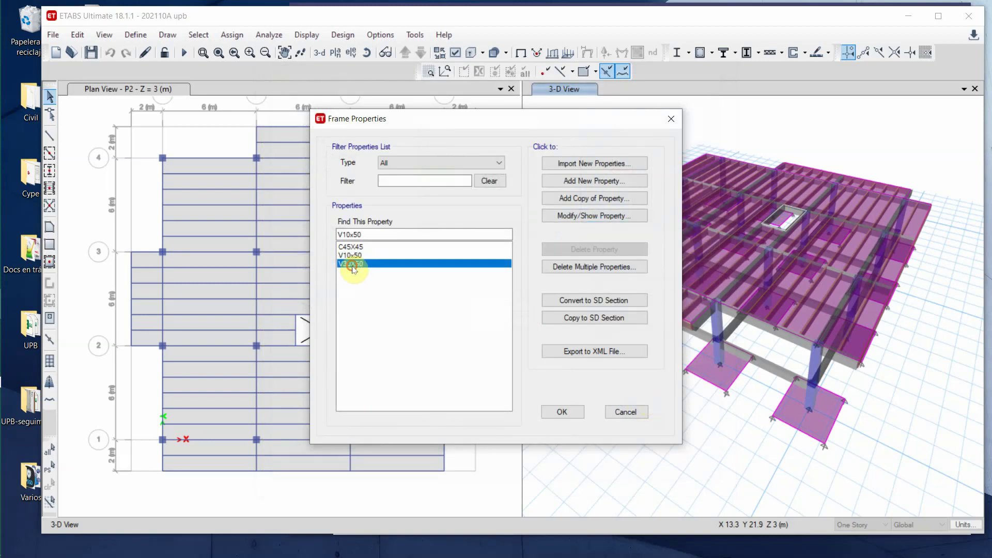
click(580, 221)
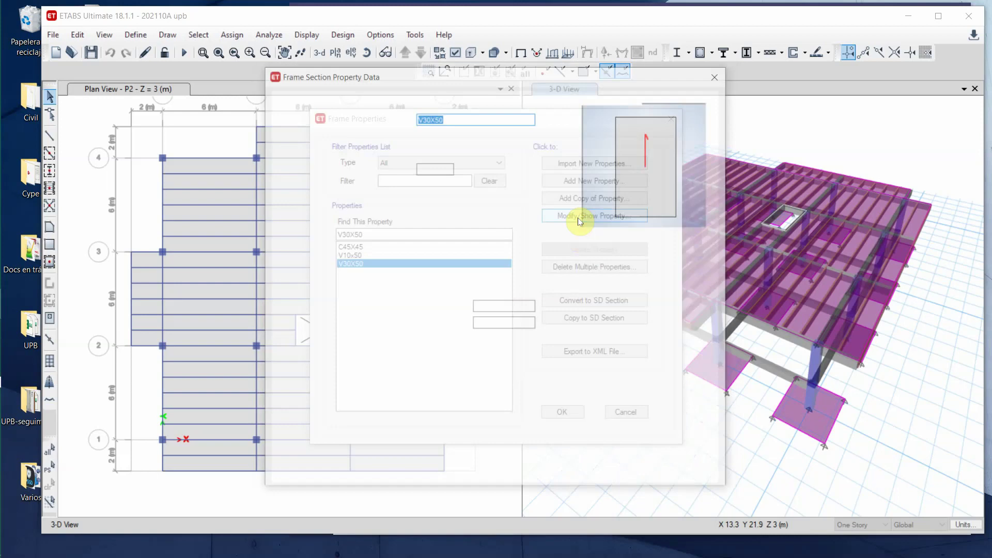
click(484, 170)
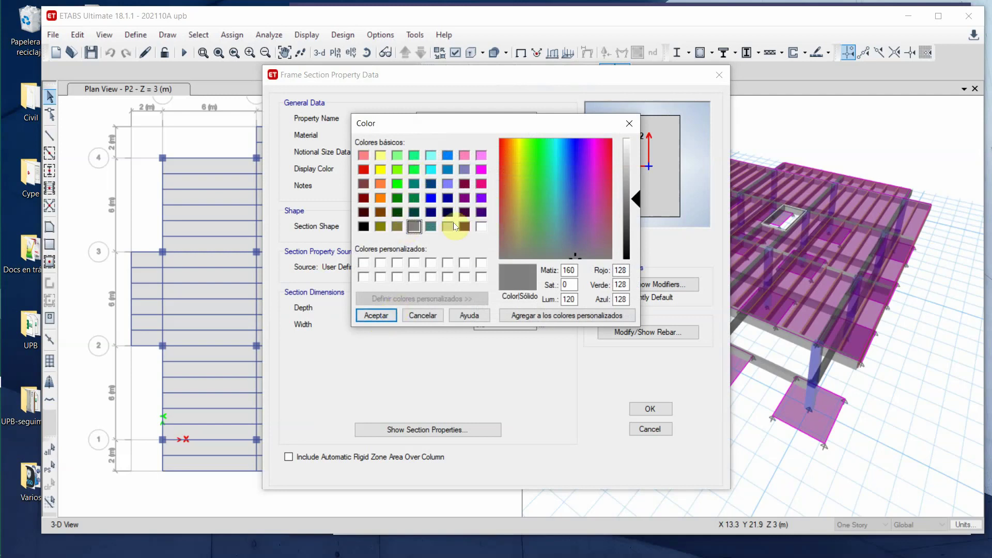
click(378, 315)
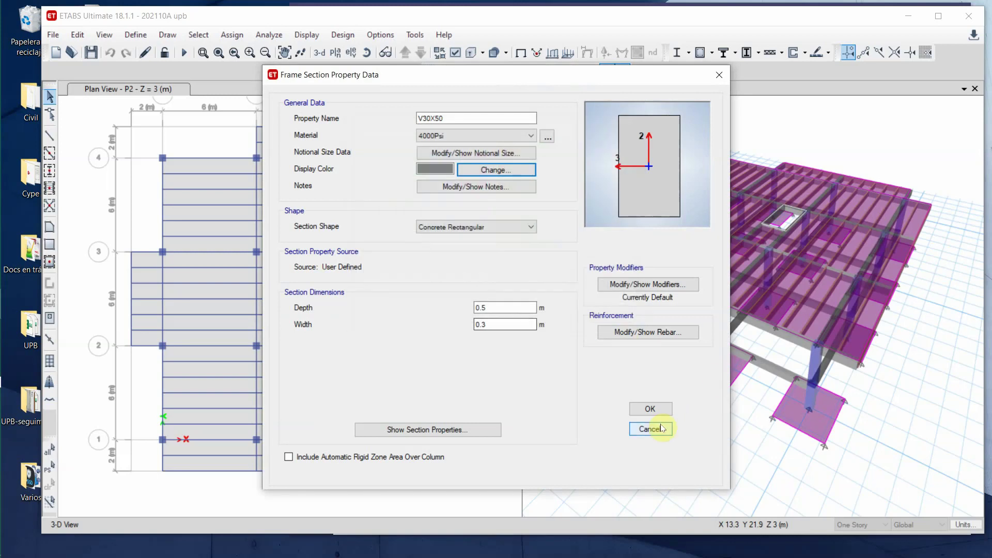
click(649, 409)
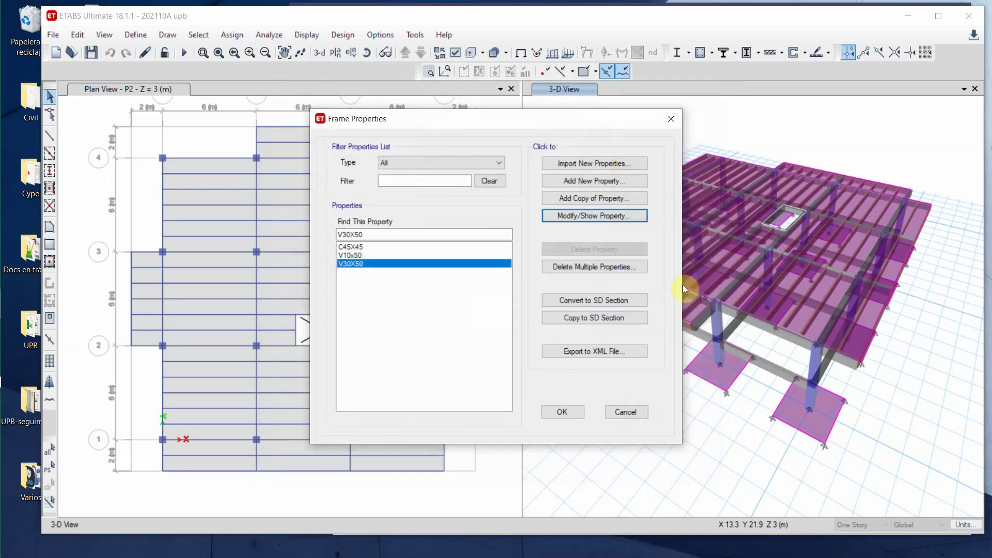
click(563, 412)
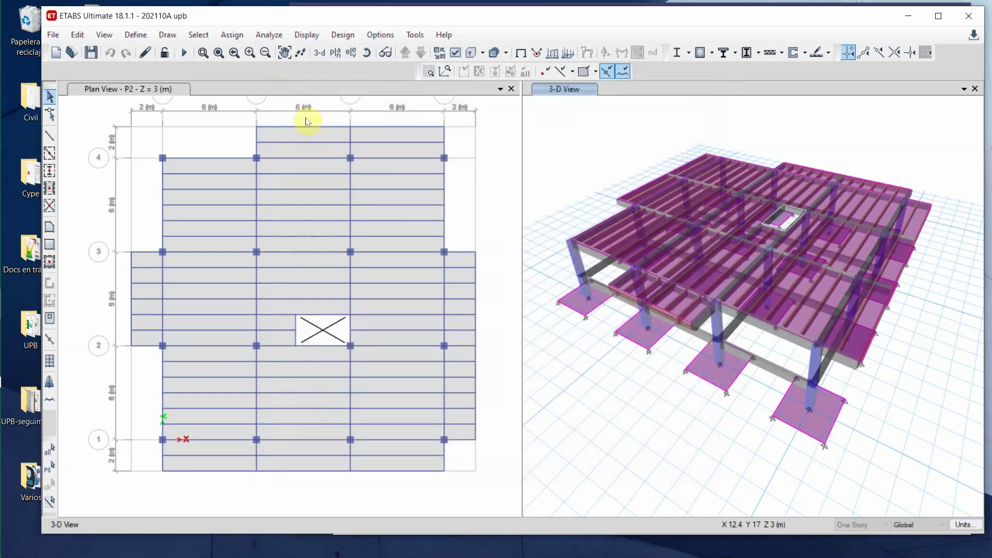
- Open the slab sections list and review the Plantilla slab settings without changes
click(136, 37)
mouse_move(171, 74)
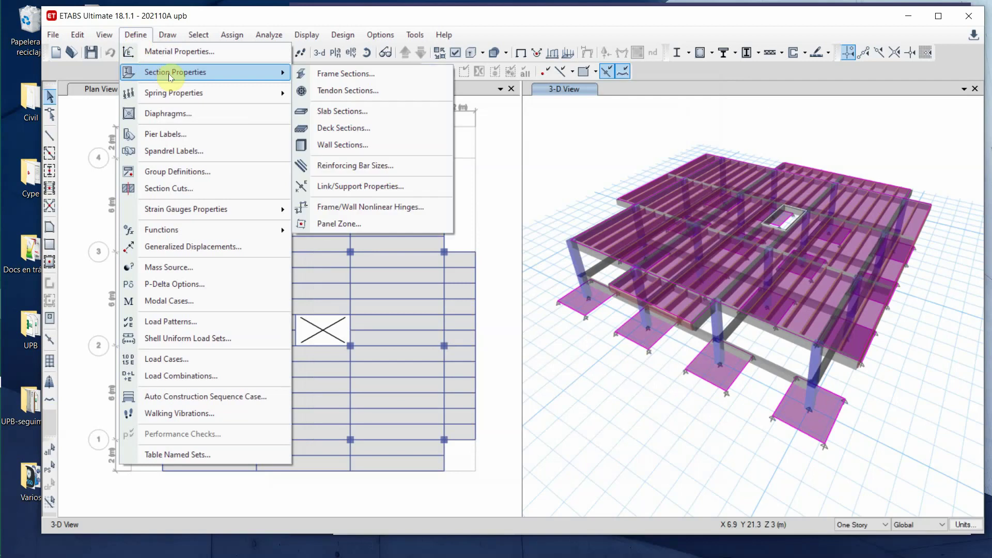
click(348, 111)
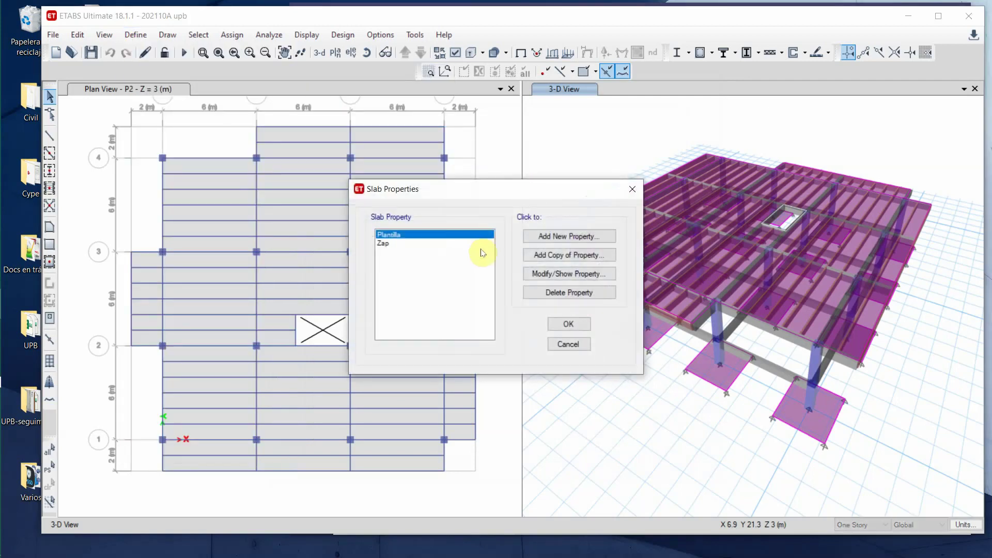
click(541, 279)
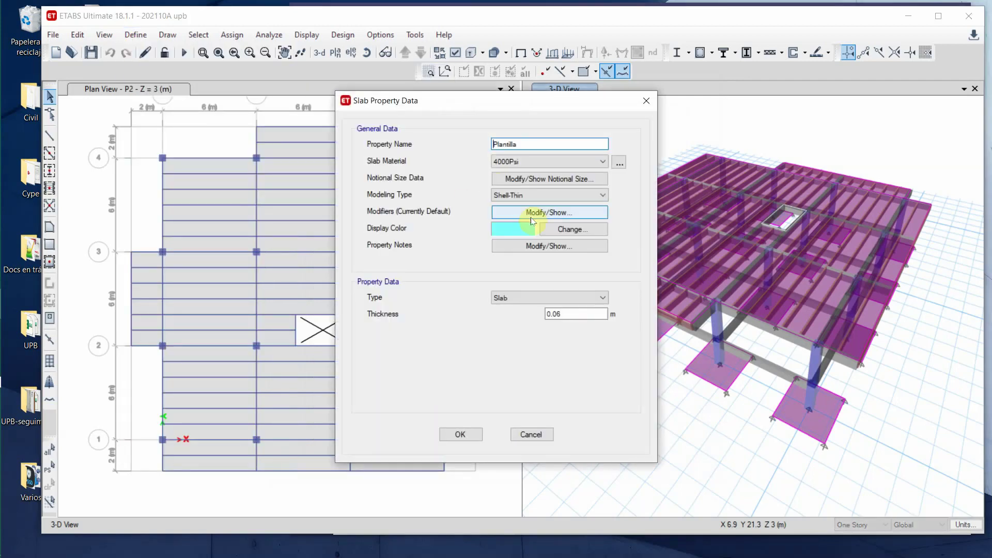
click(461, 432)
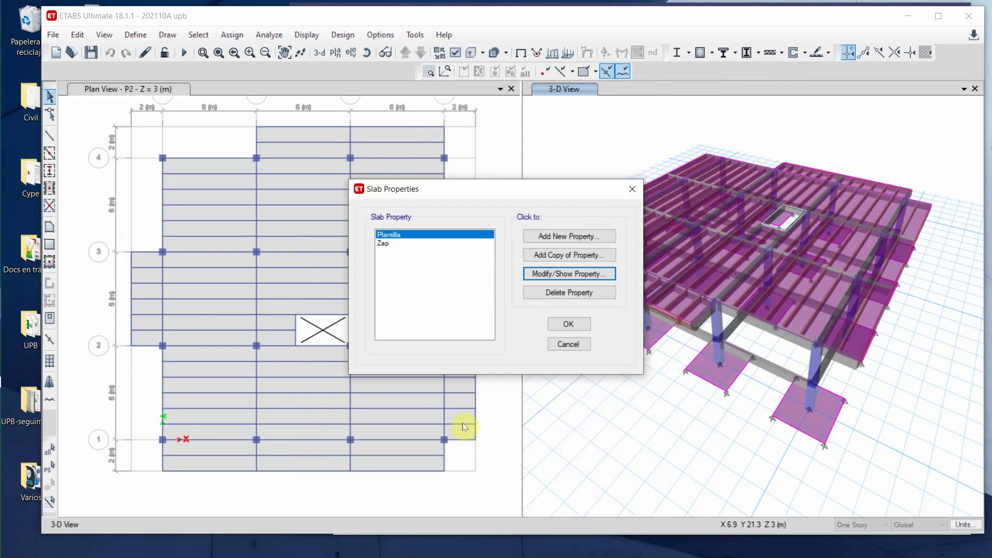
- Set the Zap slab's display colour to dark purple (RGB 128, 0, 64)
click(391, 244)
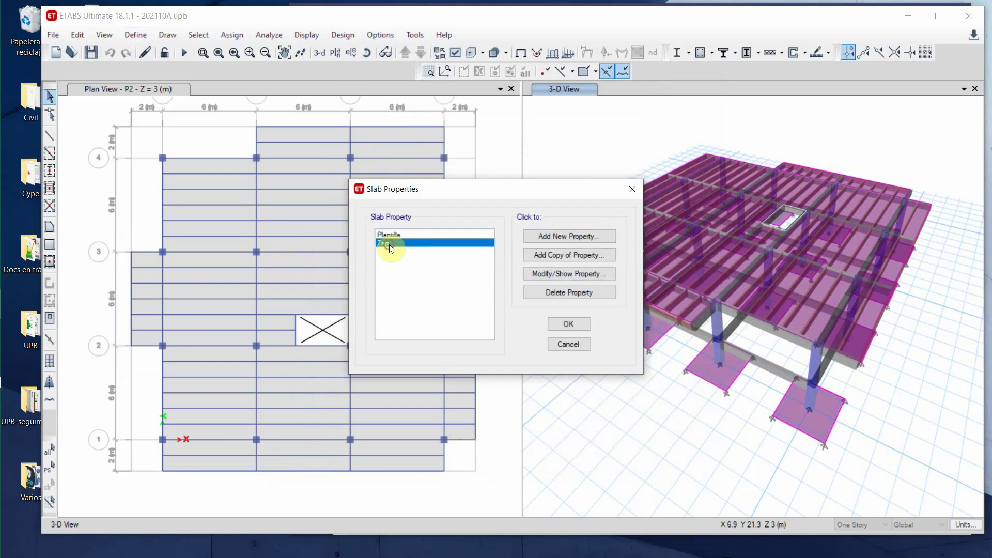
click(553, 274)
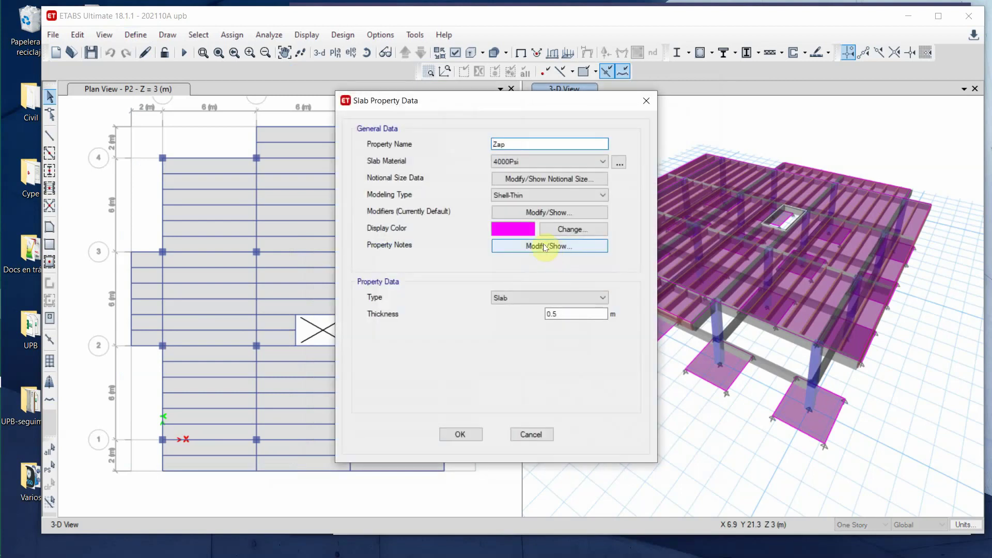
click(569, 231)
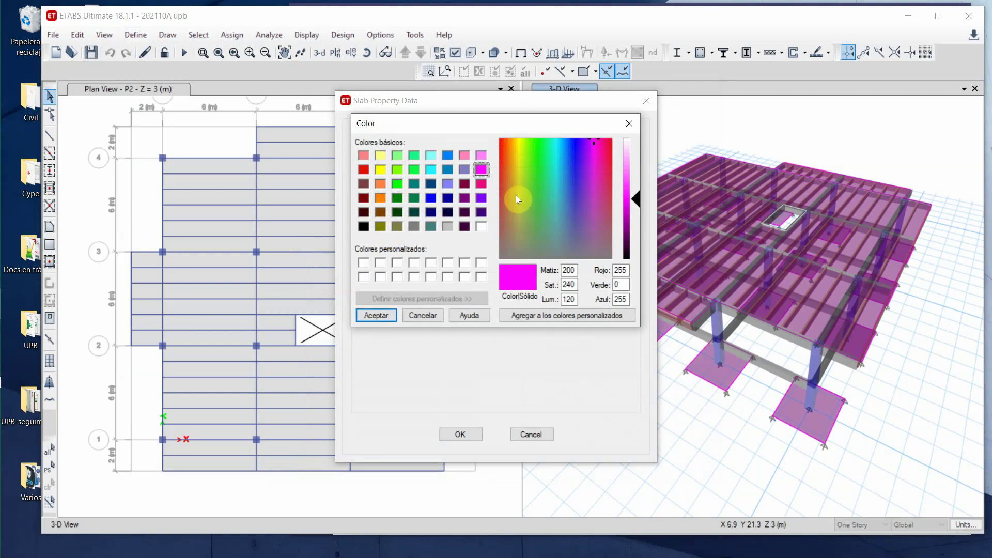
click(464, 184)
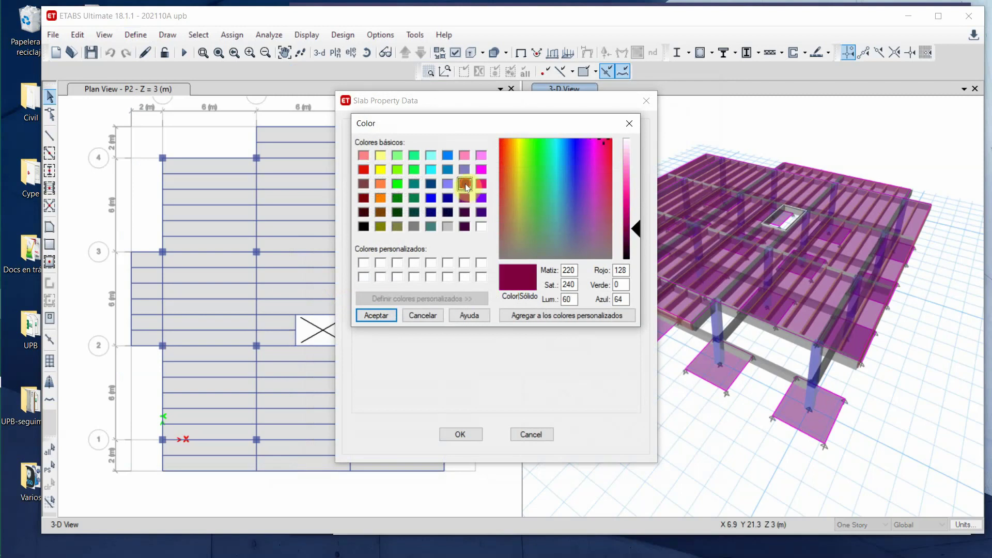
click(380, 315)
click(459, 435)
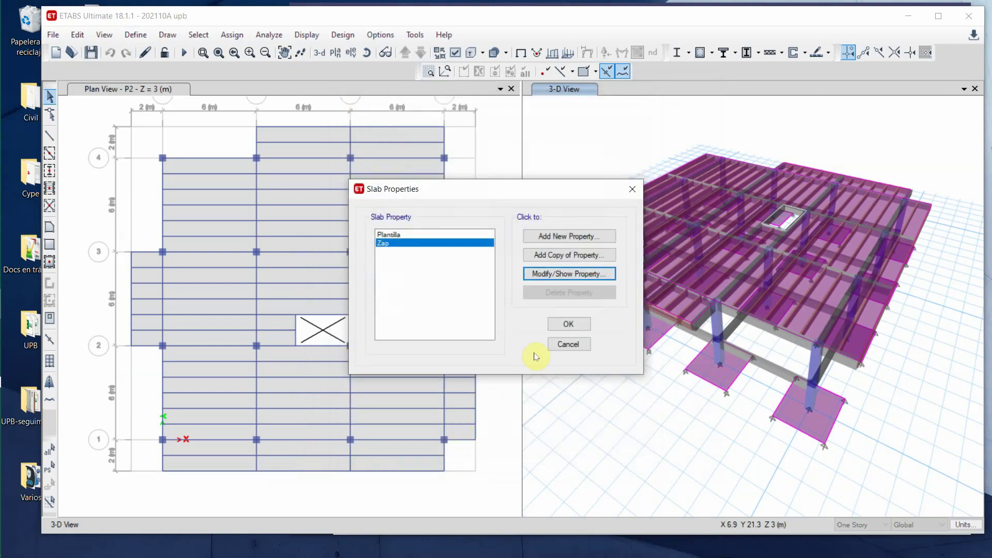
click(568, 324)
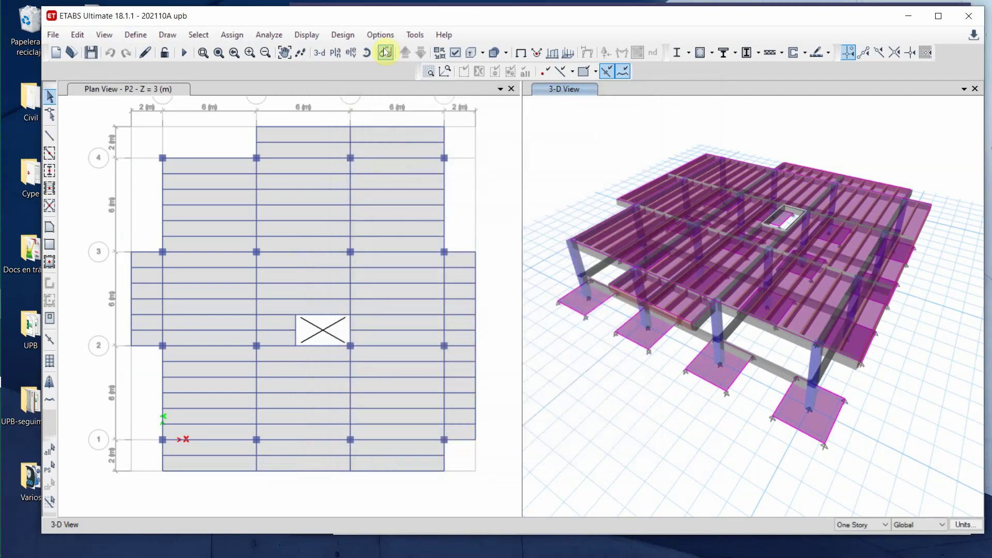
- Set the view's display options to colour objects by Section Properties and apply
click(454, 53)
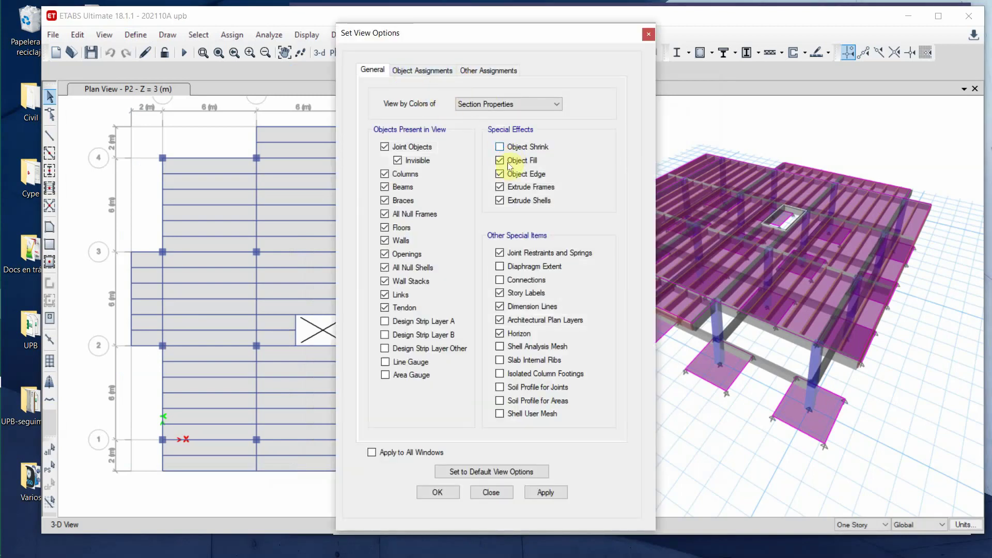
click(556, 104)
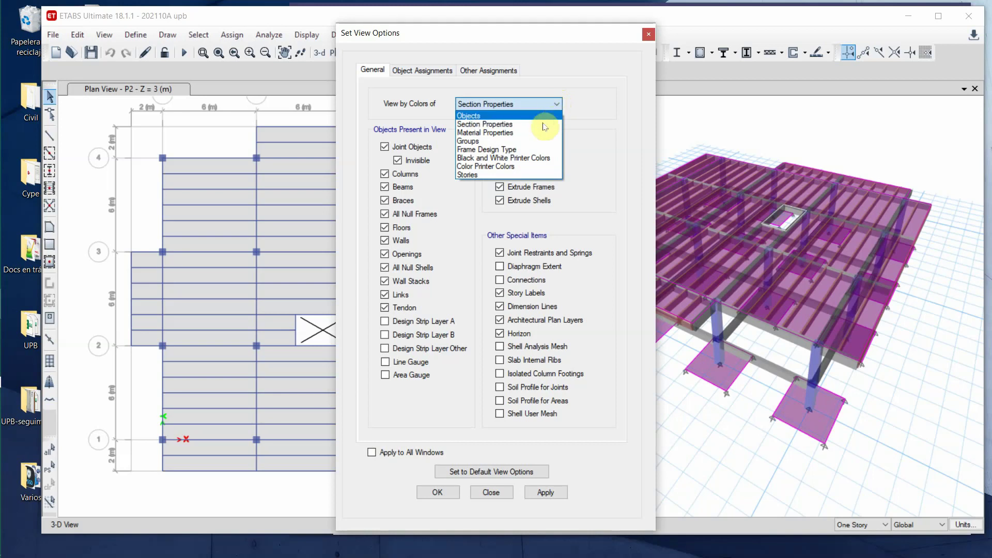
click(532, 128)
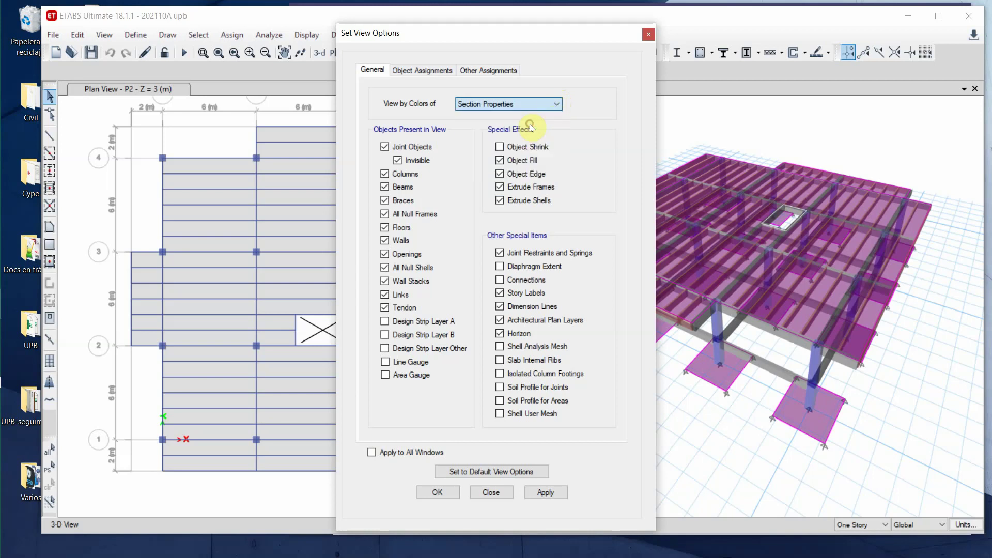
click(548, 493)
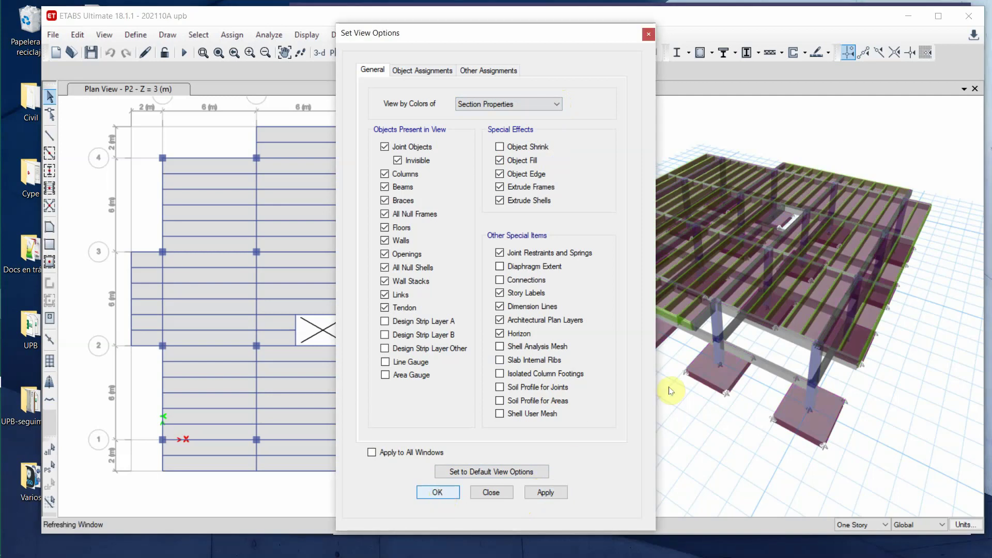
click(439, 494)
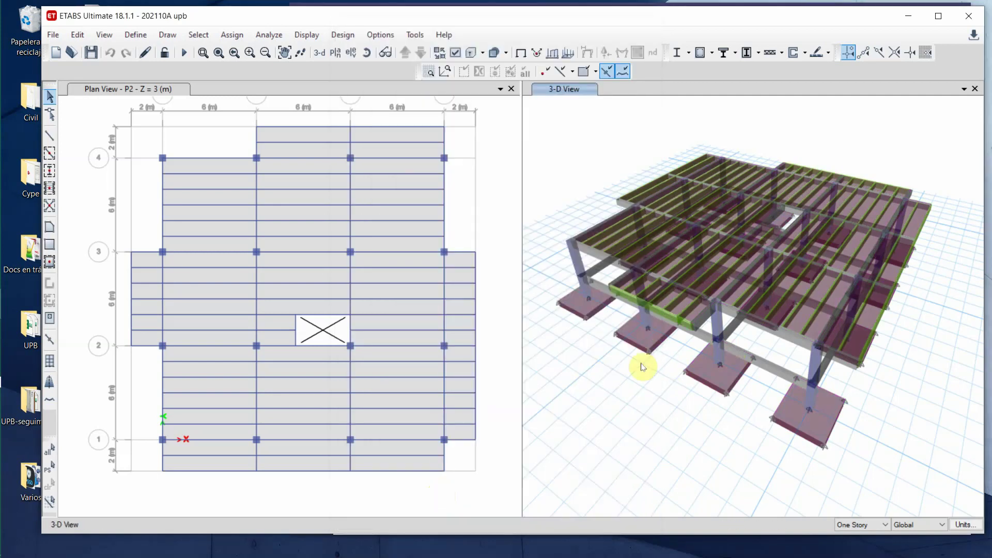
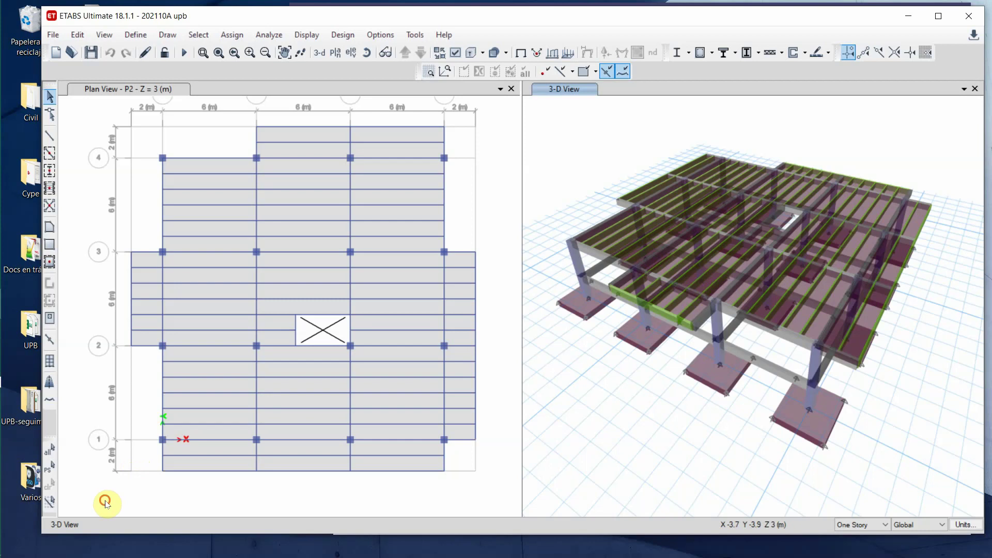
- Window-select the whole P2 floor and check the Uniform shell load patterns, closing without applying
drag(105, 500, 510, 115)
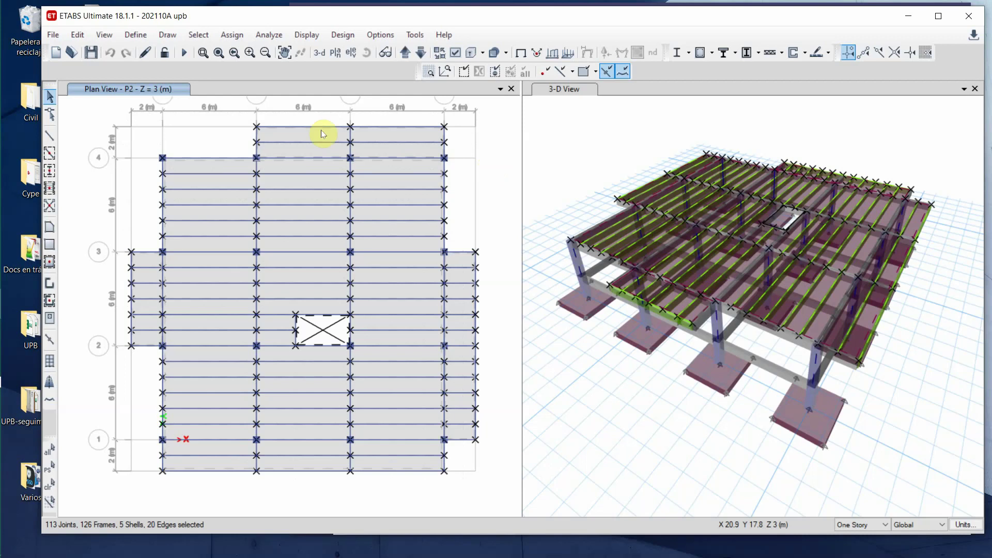
click(232, 36)
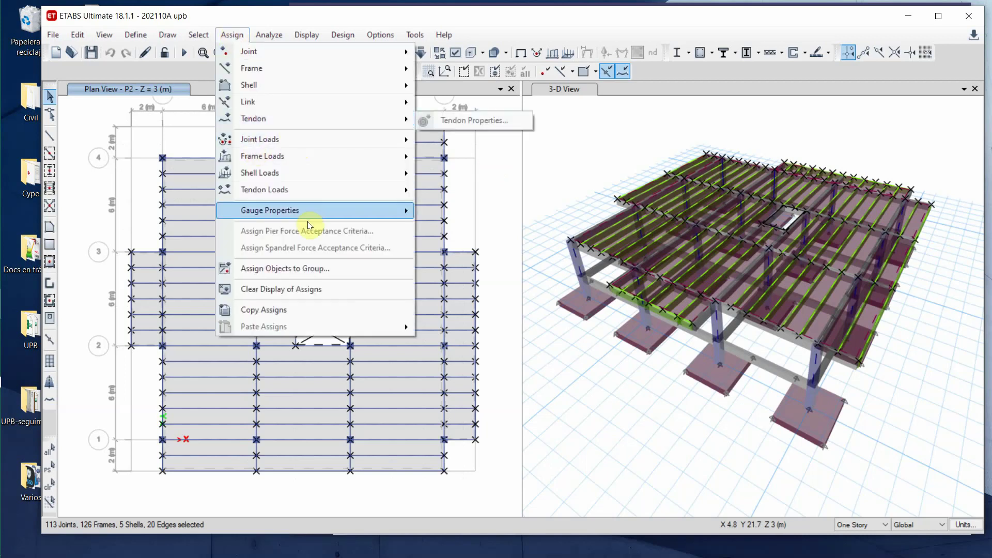
mouse_move(306, 212)
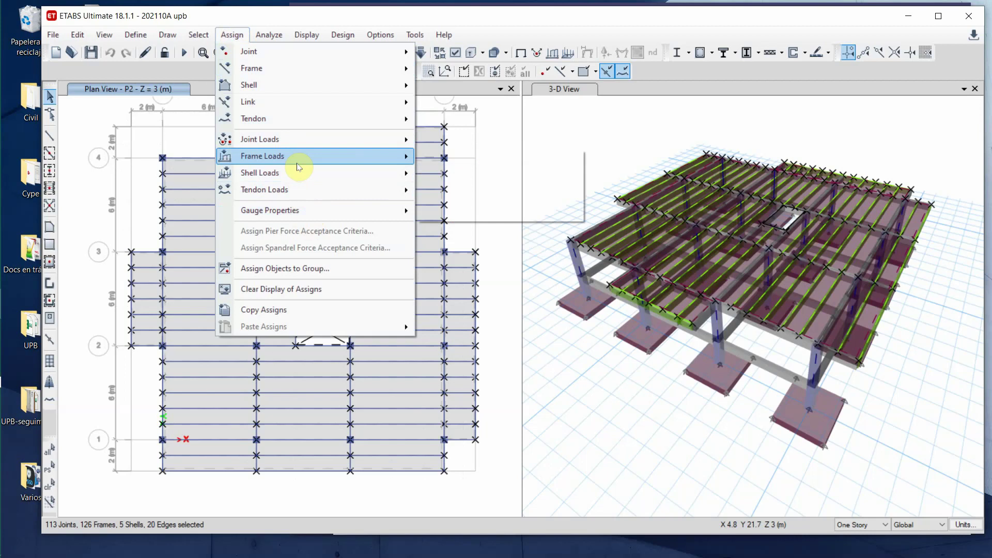
mouse_move(279, 186)
mouse_move(310, 172)
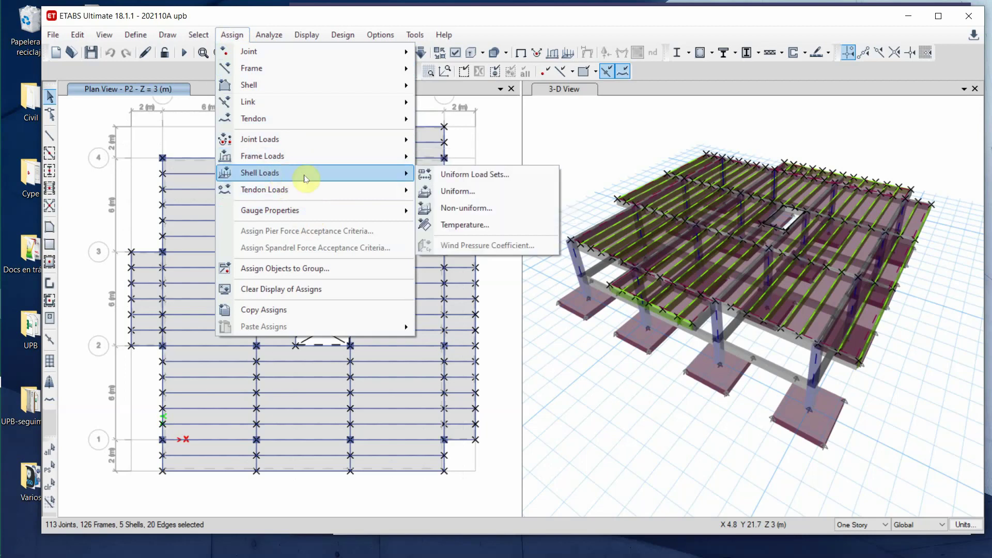
click(467, 191)
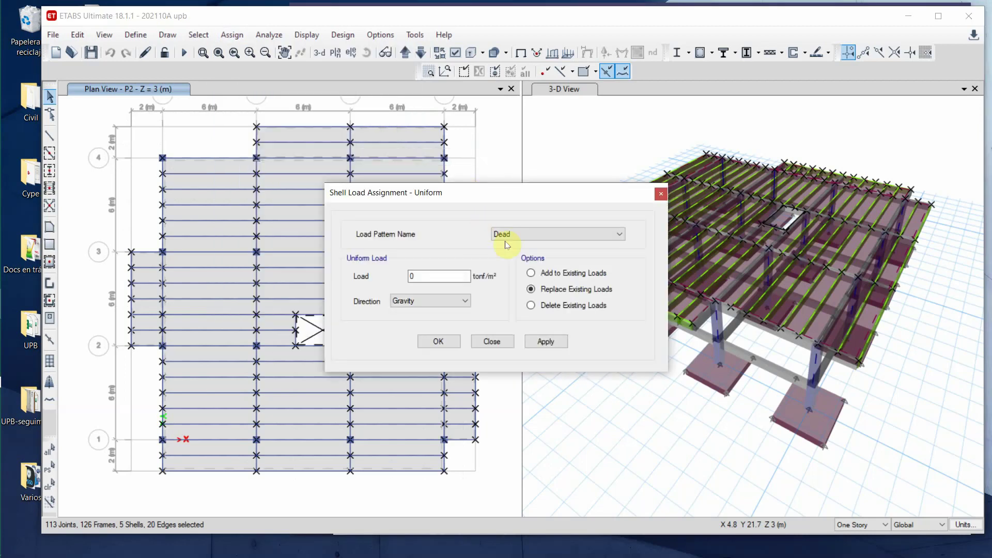
click(620, 236)
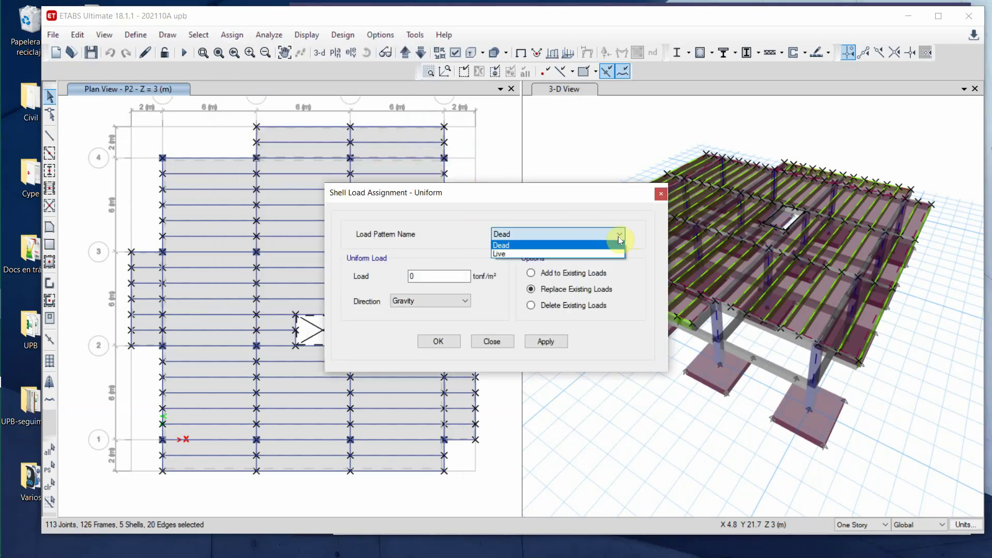
click(619, 236)
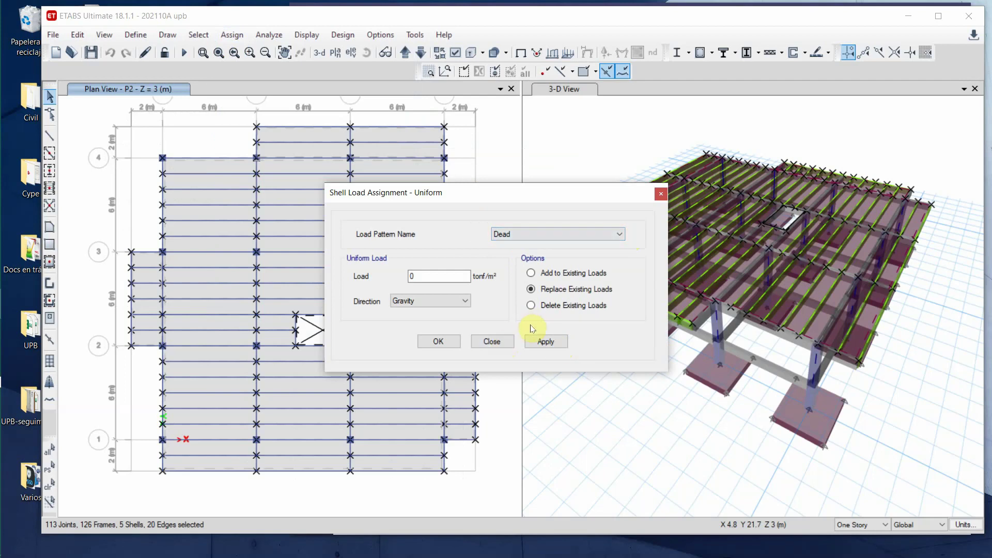
click(497, 341)
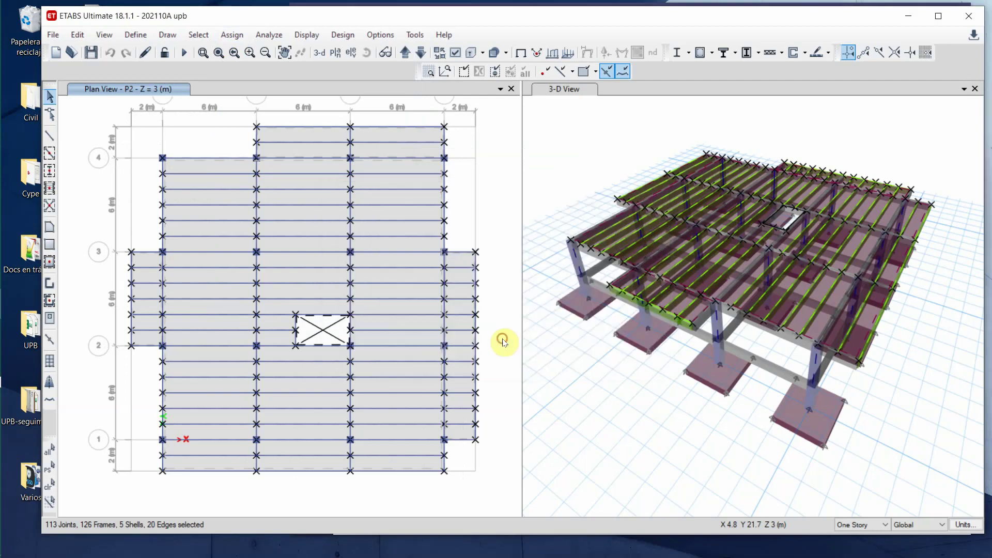
click(135, 34)
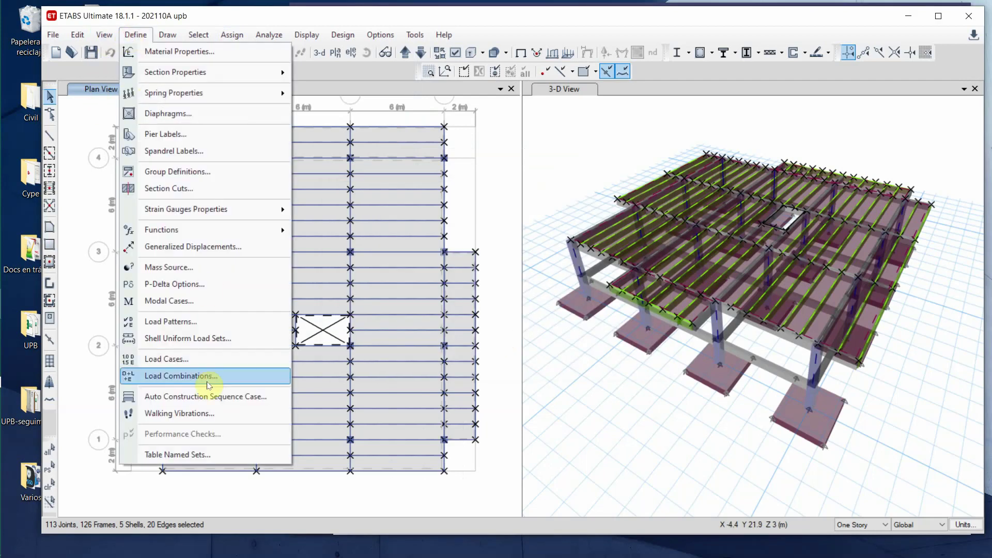
click(187, 361)
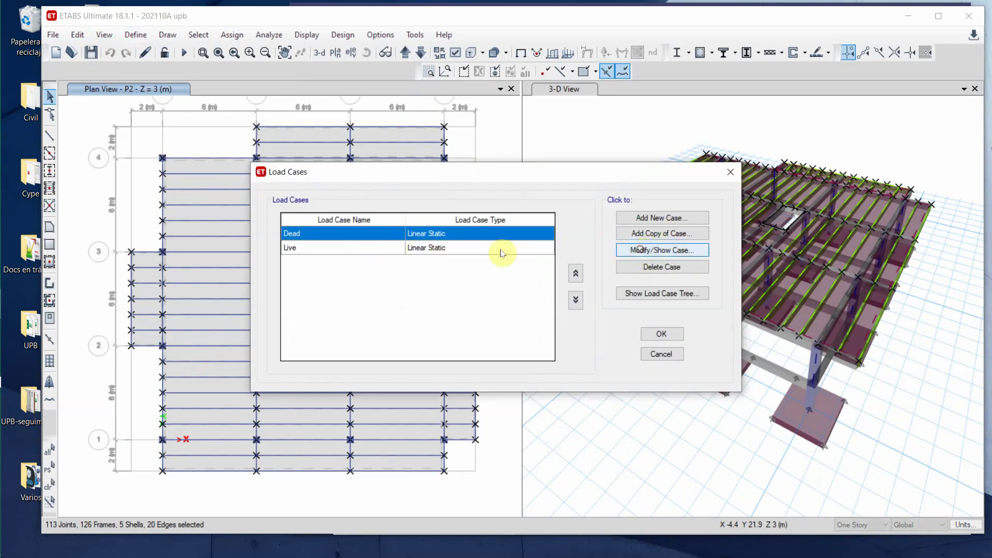
double_click(343, 237)
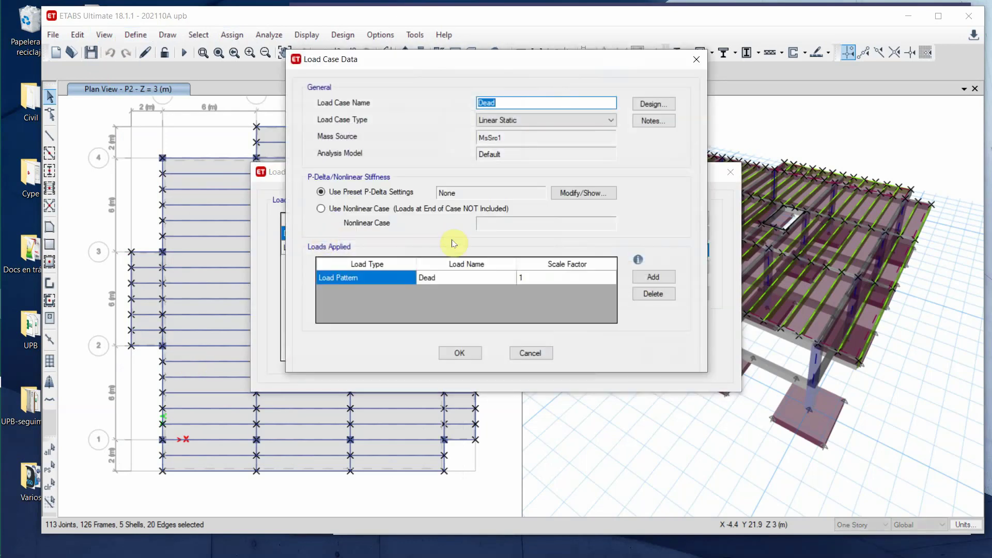
click(448, 277)
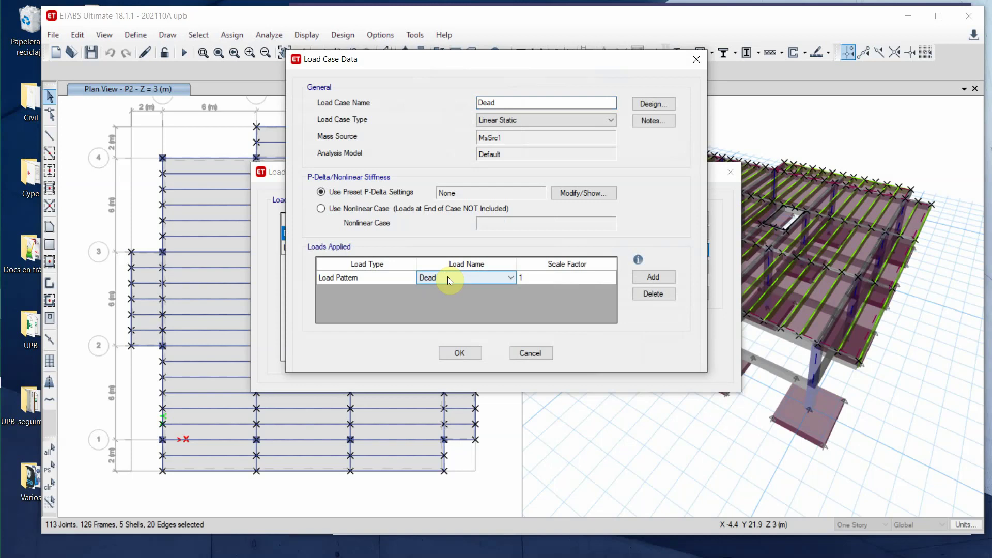
click(540, 354)
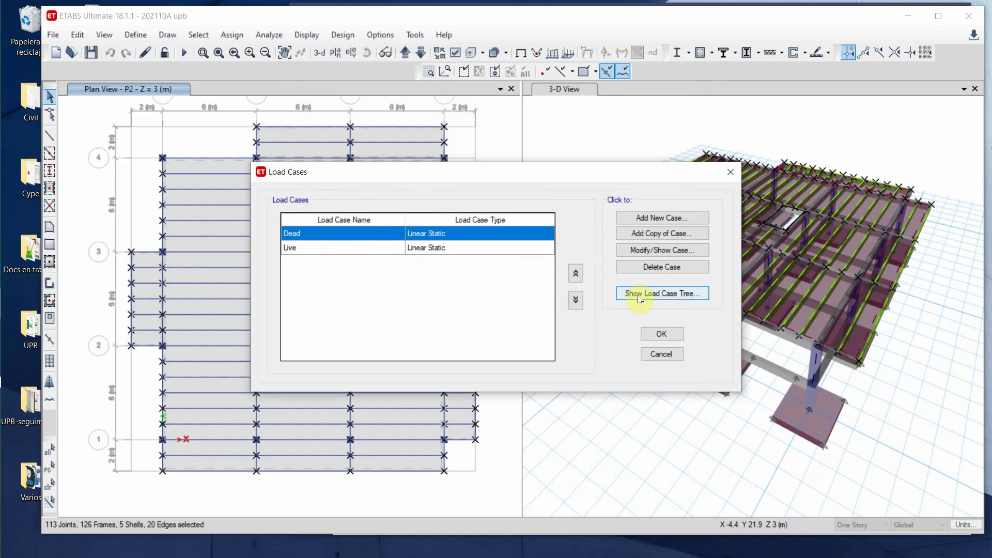
click(661, 354)
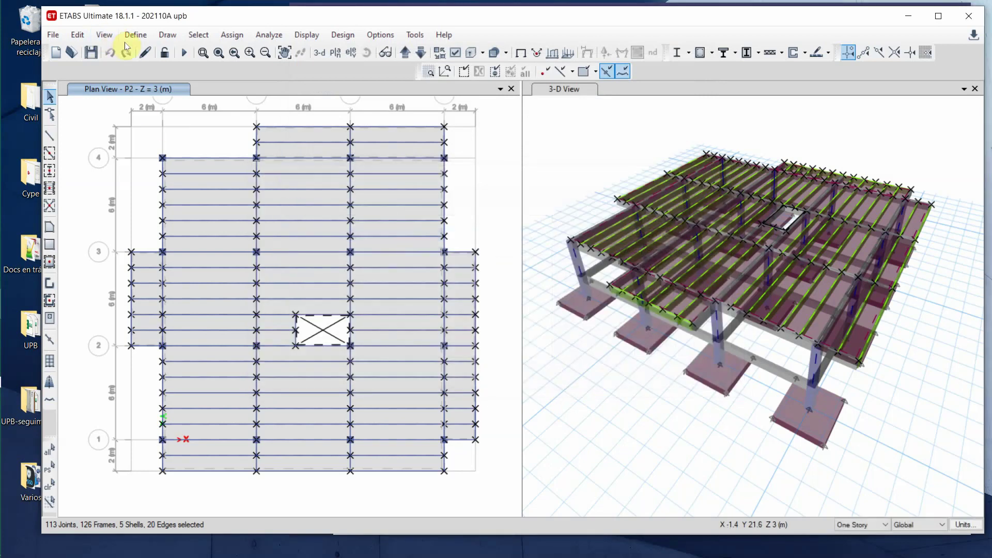
- Rename the Dead load pattern to P.propio
click(135, 35)
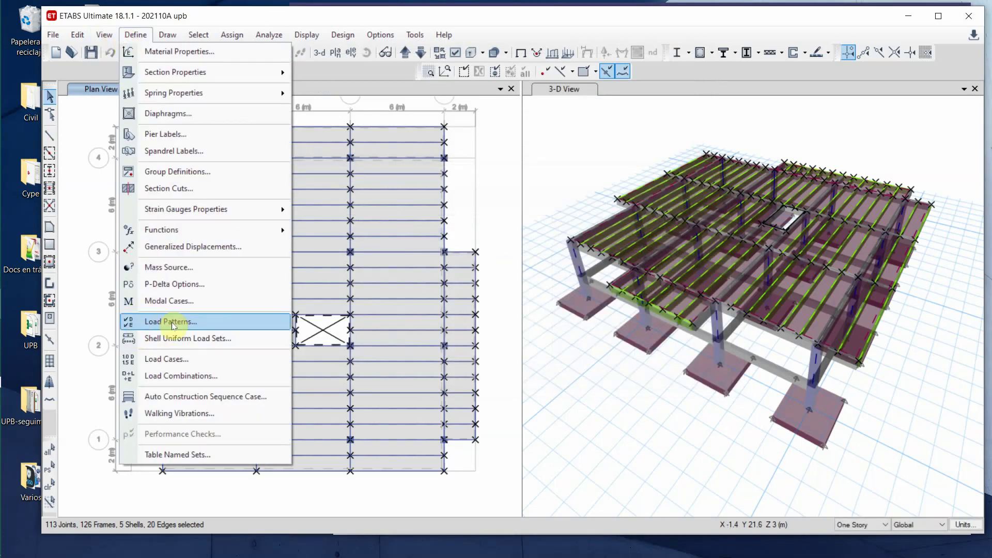
click(187, 321)
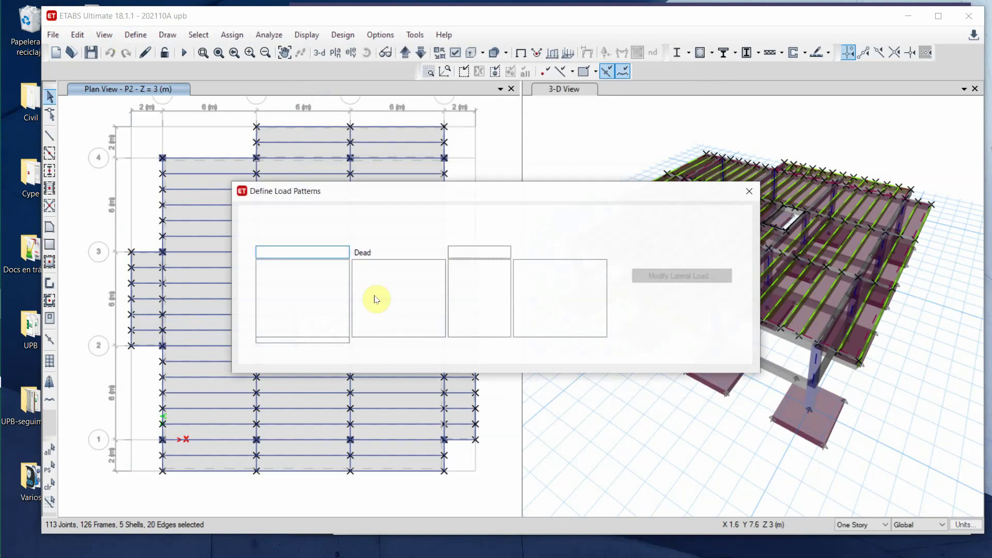
click(288, 253)
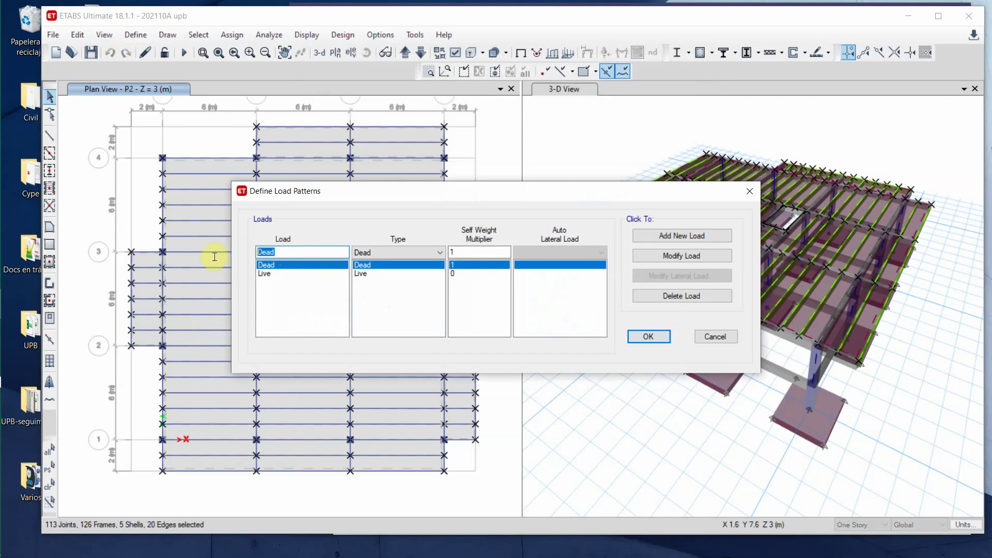
key(BackSpace)
key(BackSpace)
key(BackSpace)
key(BackSpace)
text(P.propio)
click(666, 256)
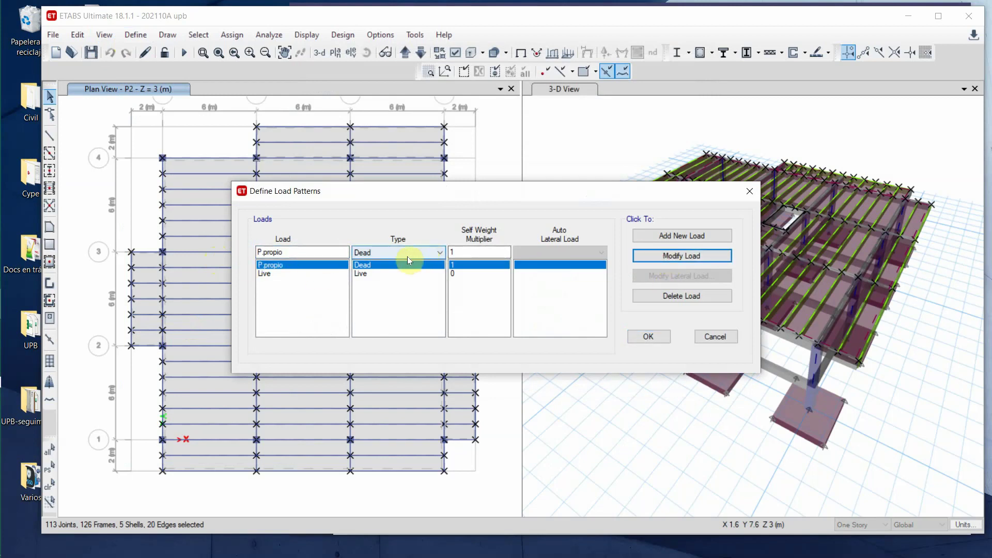
- Add a new Dead-type load pattern named Muerta with self-weight multiplier 0
double_click(290, 251)
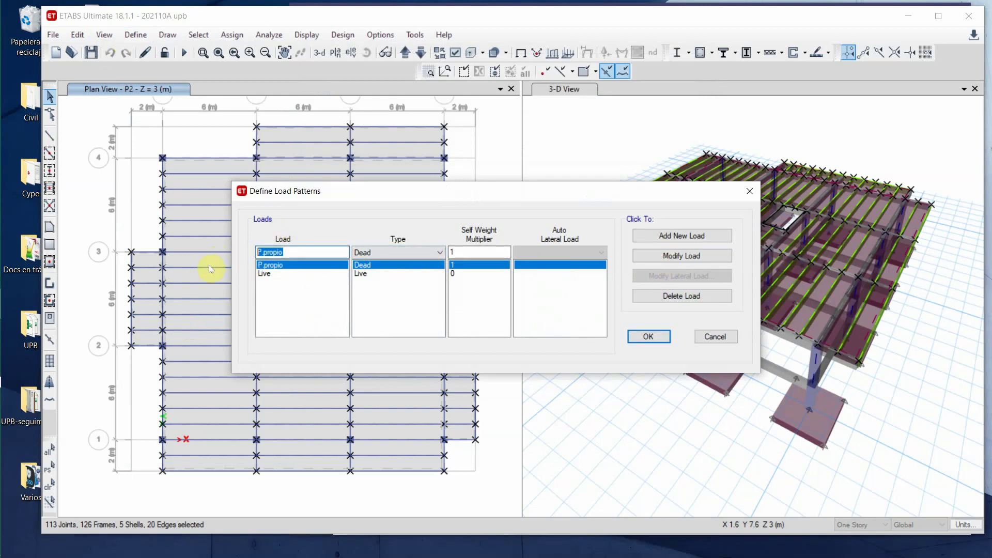
text(Muerta)
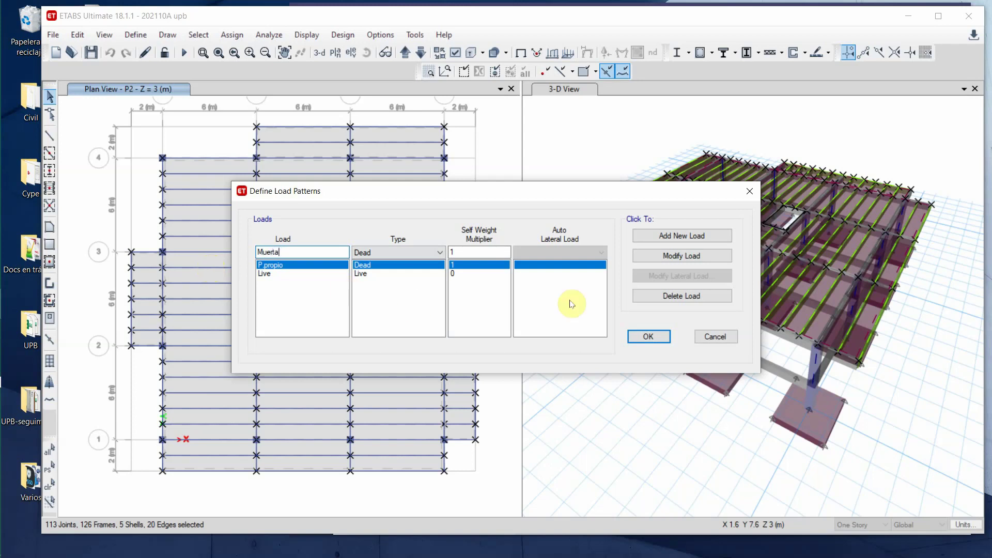
click(456, 252)
double_click(456, 252)
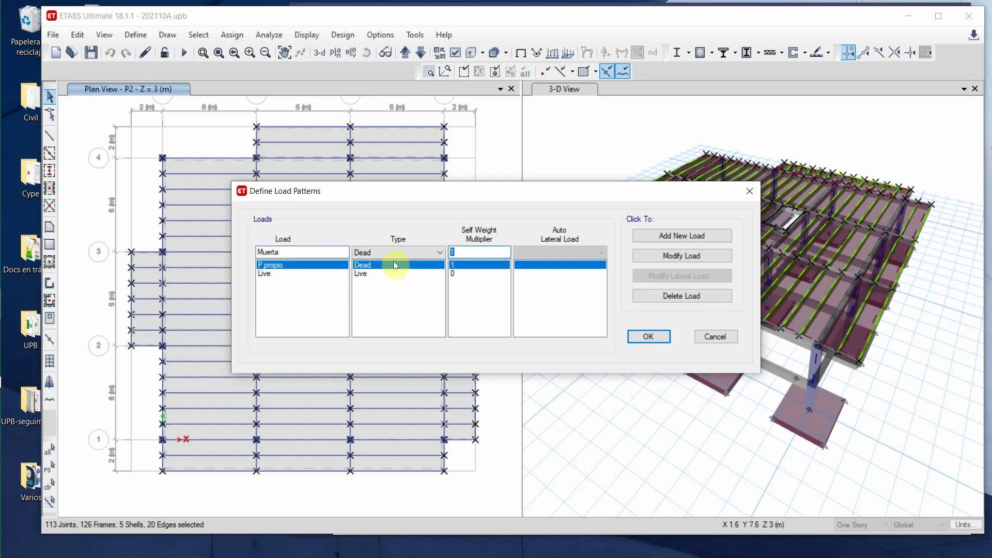
text(0)
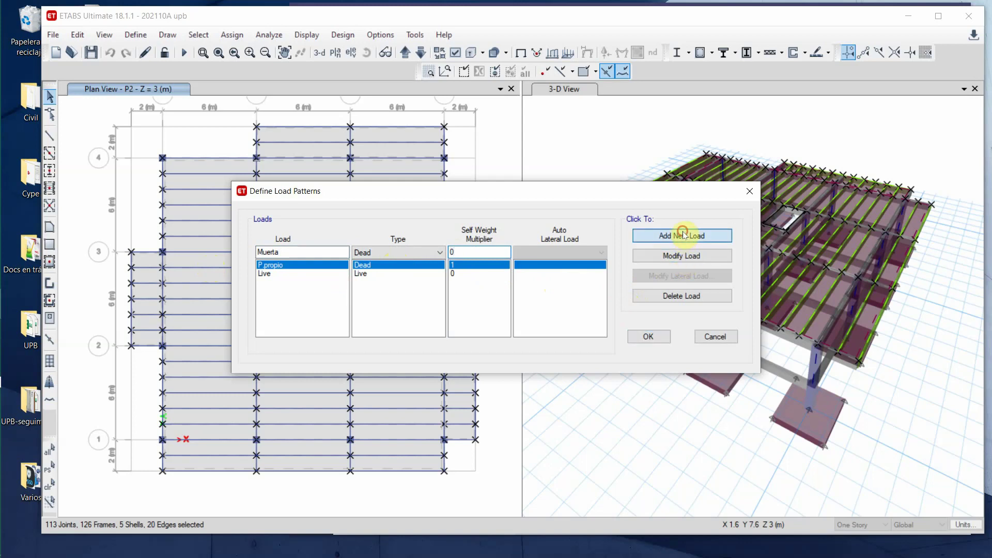
click(685, 236)
- Rename the Live load pattern to Viva and confirm the load patterns
click(267, 273)
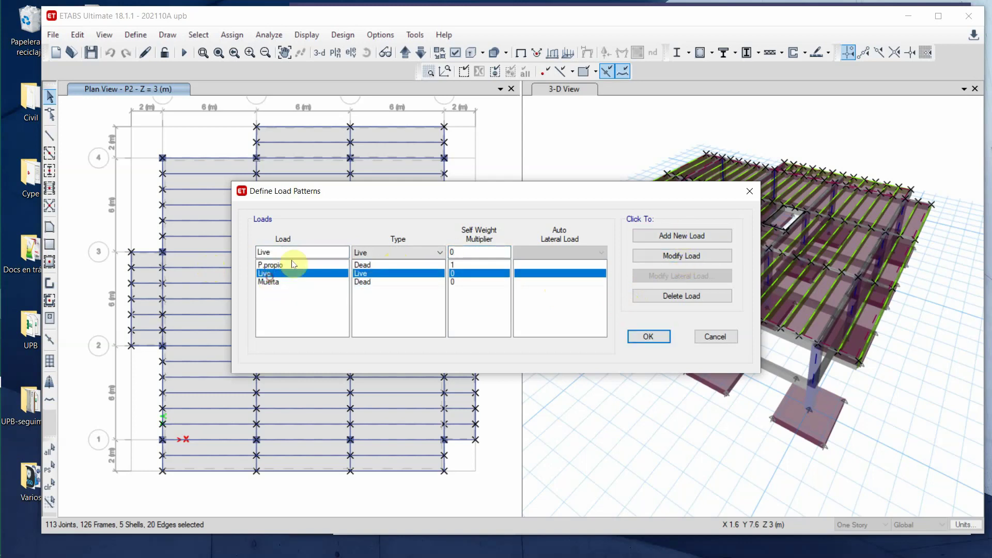
text(Viva)
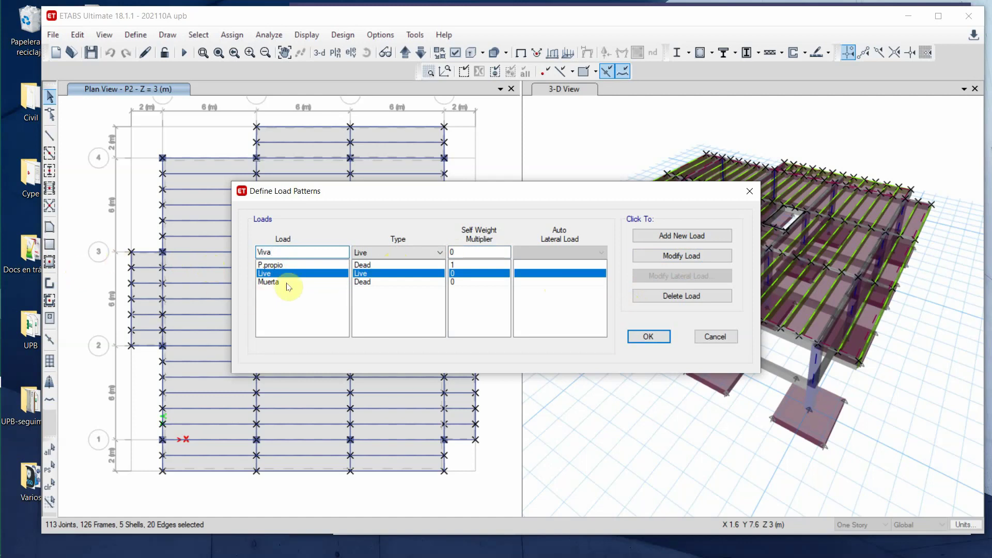
click(681, 256)
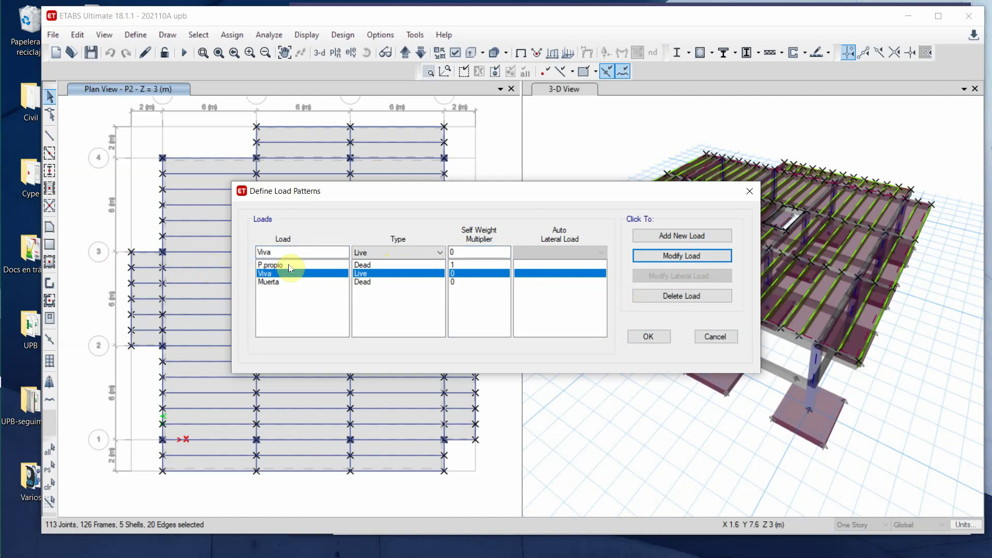
click(640, 336)
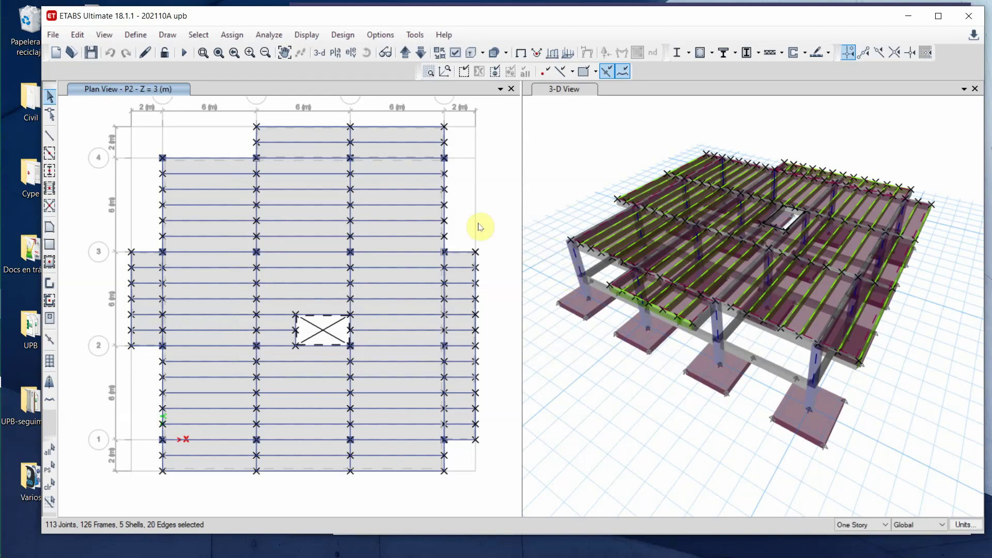
- Apply a uniform 0.45 tonf/m² Muerta gravity load to the selected P2 slabs
click(223, 36)
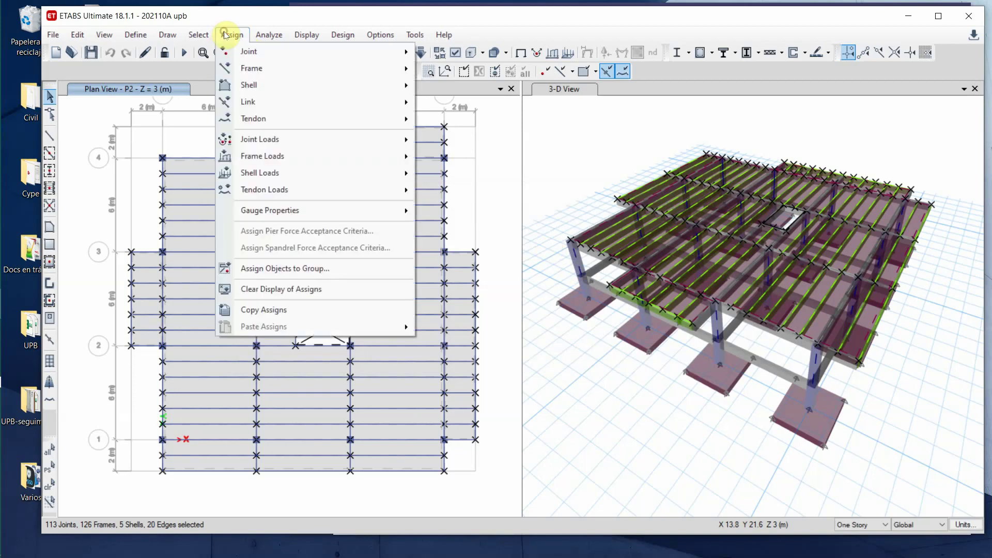
mouse_move(289, 176)
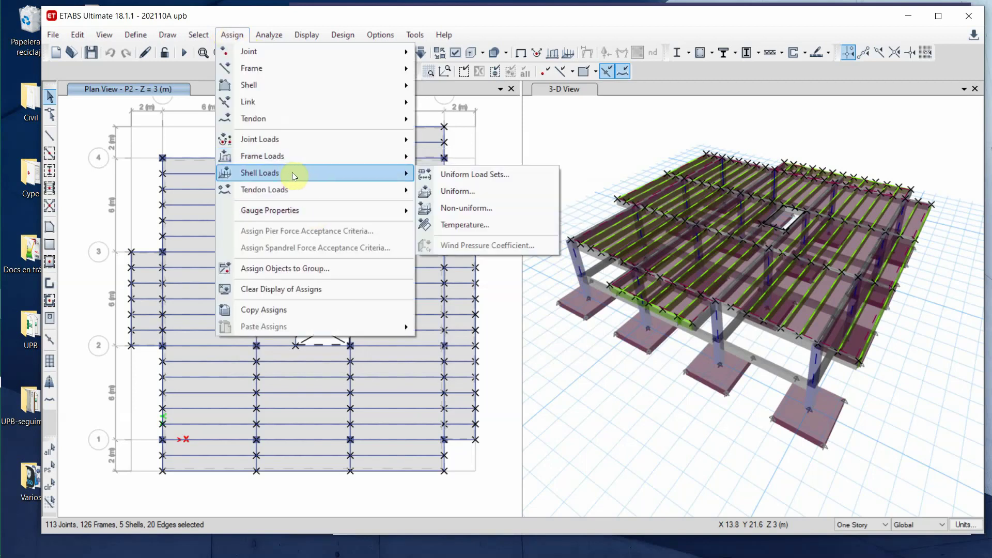
click(491, 189)
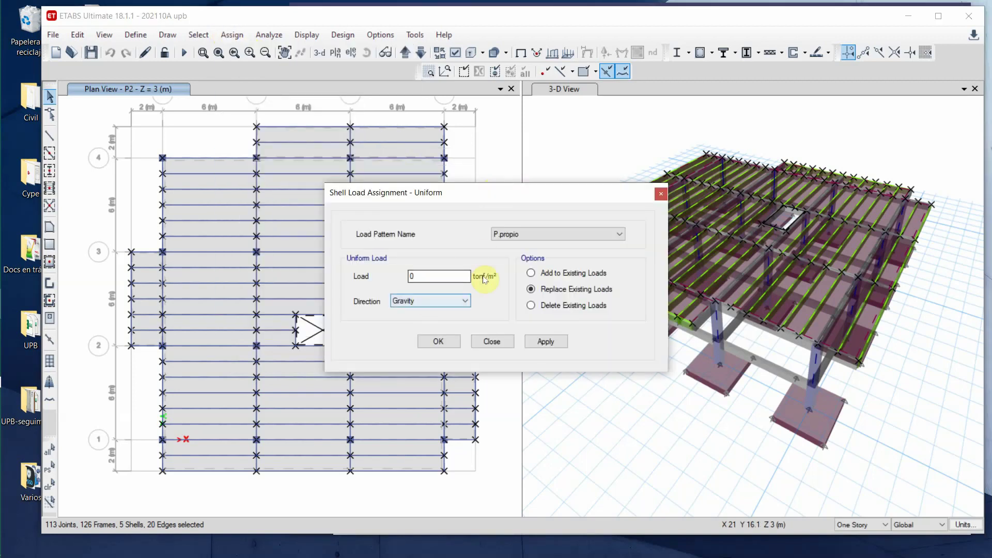
click(618, 234)
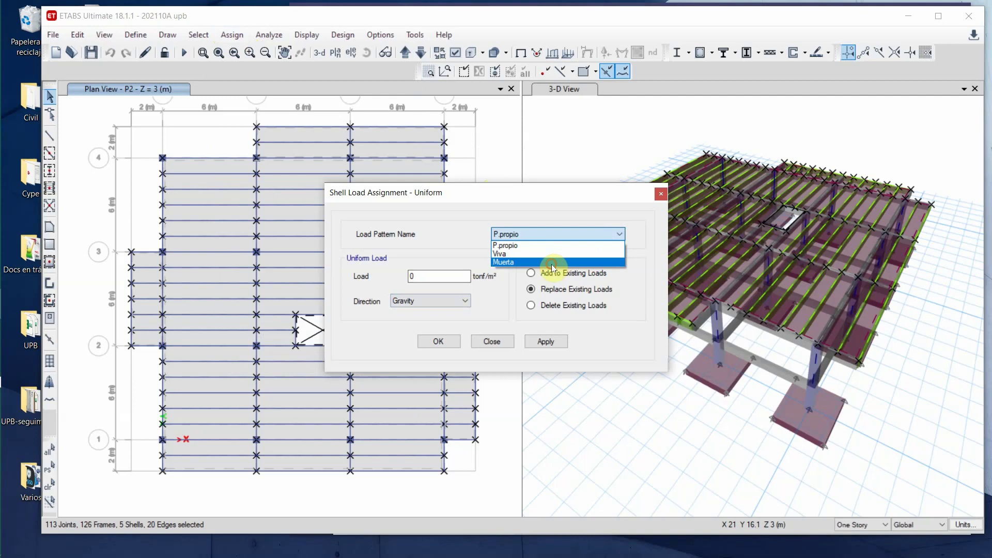
click(551, 263)
click(441, 276)
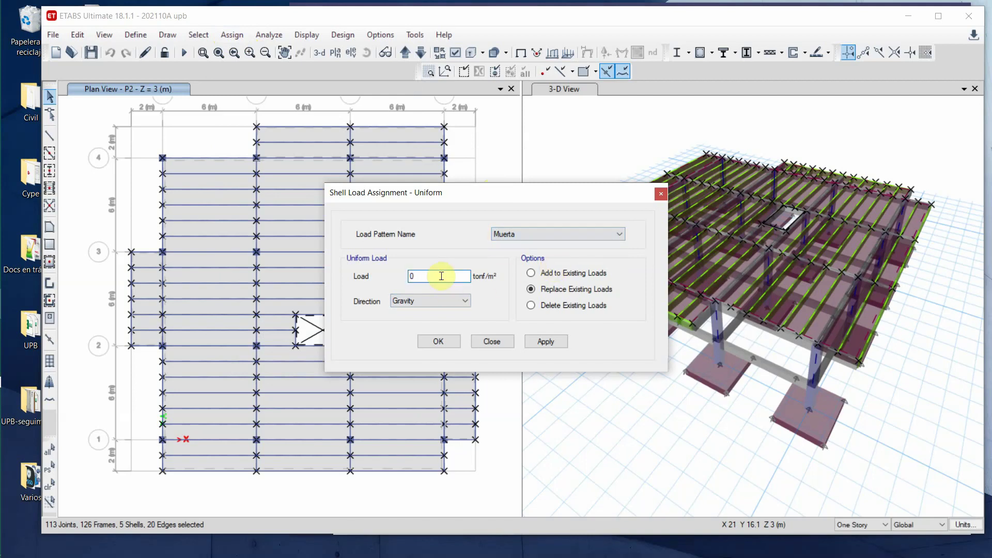
text(.45)
click(546, 342)
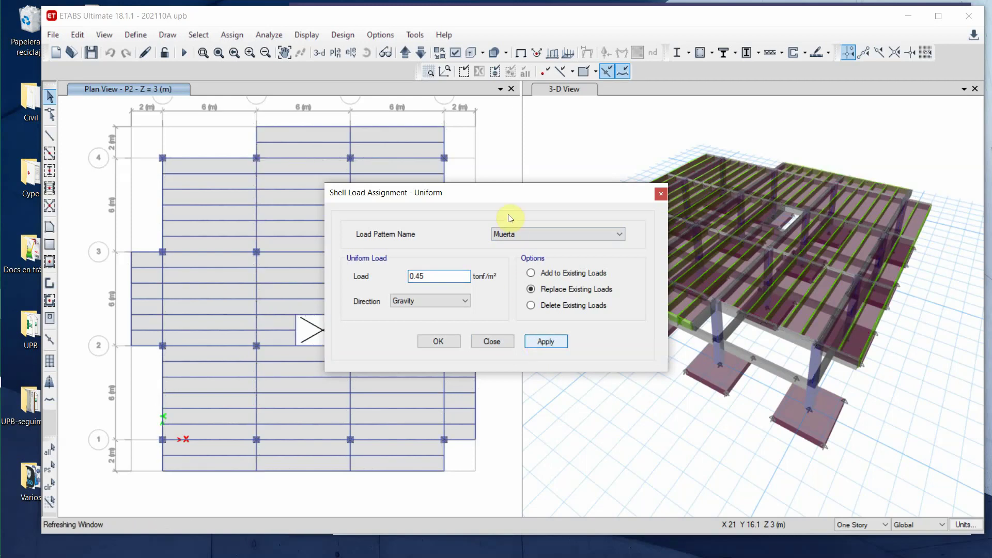
- Reselect the P2 slabs and apply a uniform 0.18 tonf/m² Viva gravity load
drag(548, 198, 741, 203)
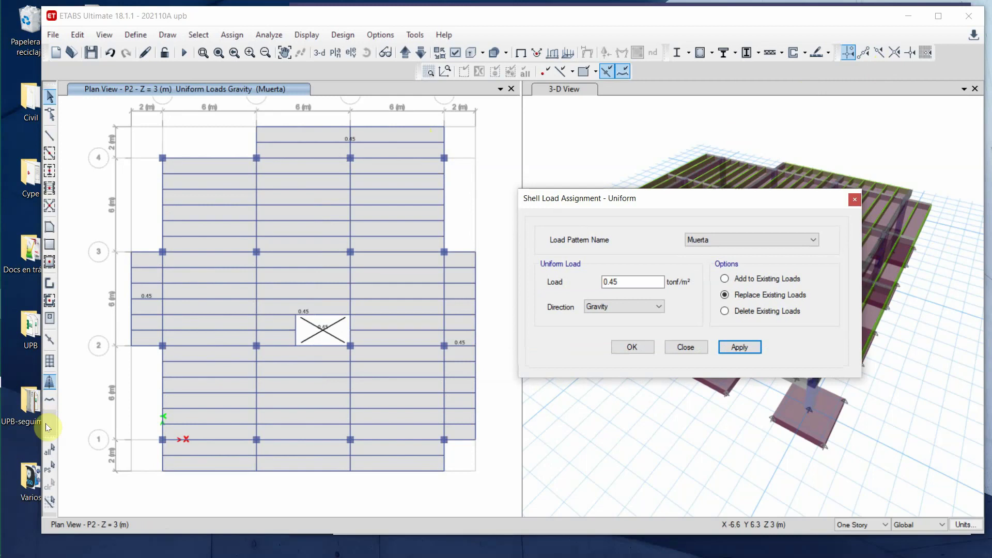
click(48, 470)
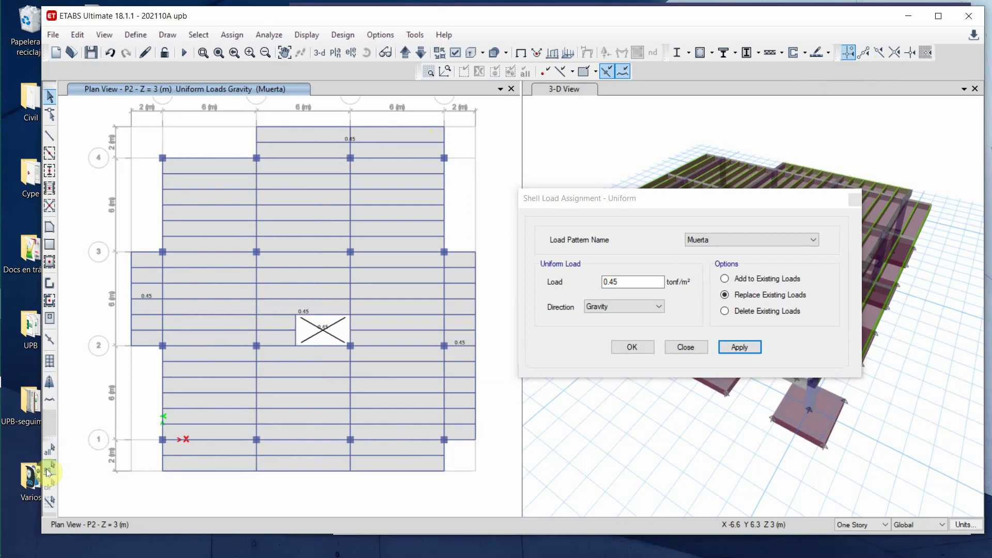
click(817, 241)
click(751, 259)
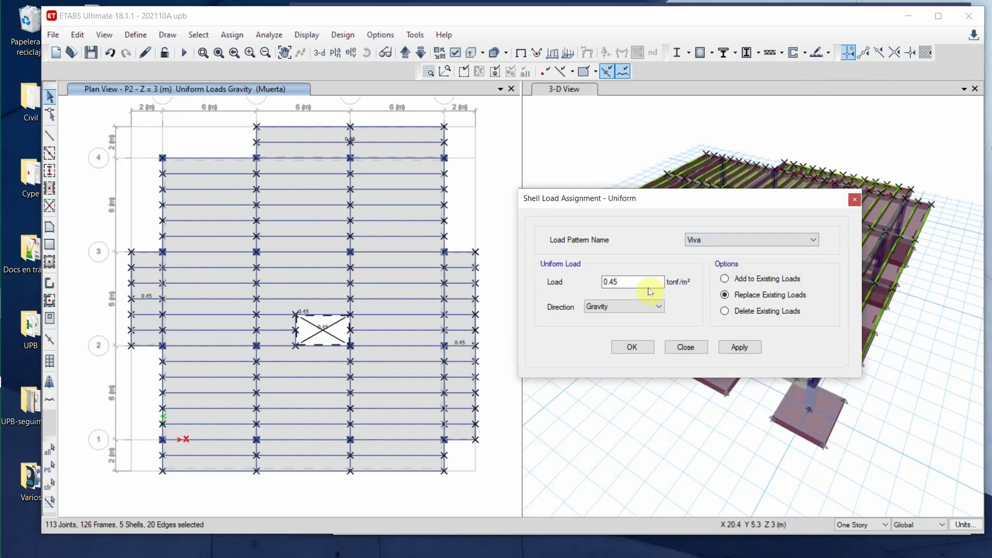
click(633, 283)
text(18)
key(BackSpace)
key(BackSpace)
key(BackSpace)
key(BackSpace)
text(18)
click(730, 346)
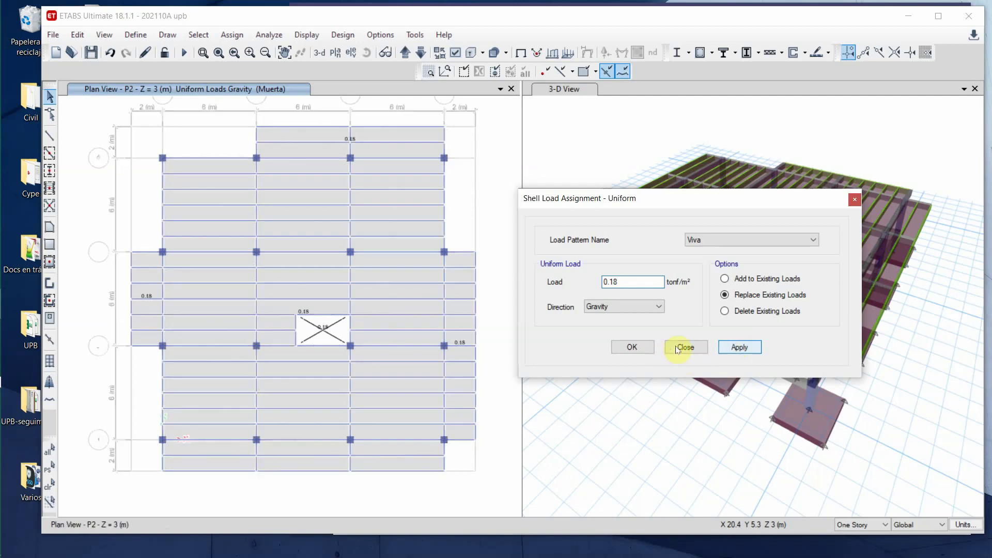
click(693, 348)
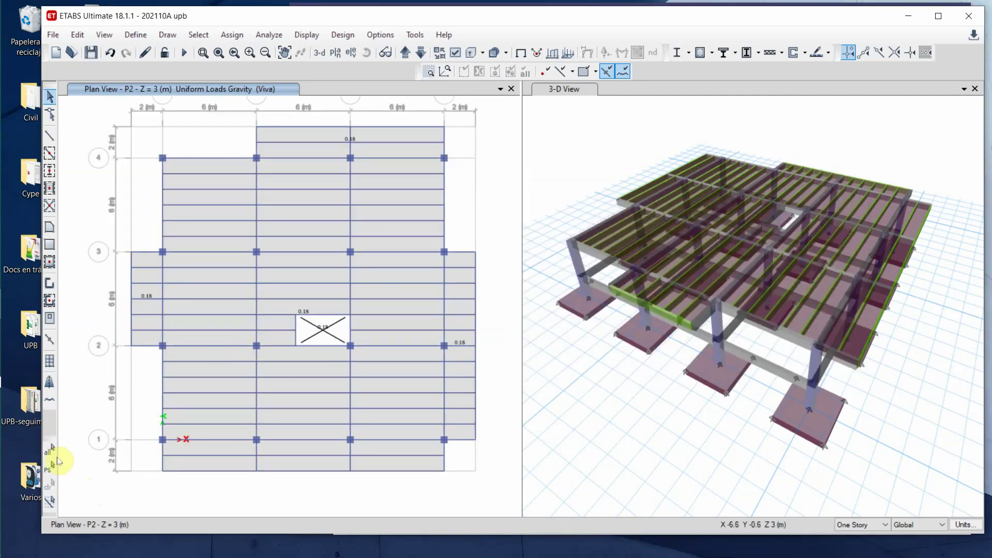
- Assign diaphragm D1 to the reselected P2 joints, save, then window-select the whole P2 floor
click(49, 467)
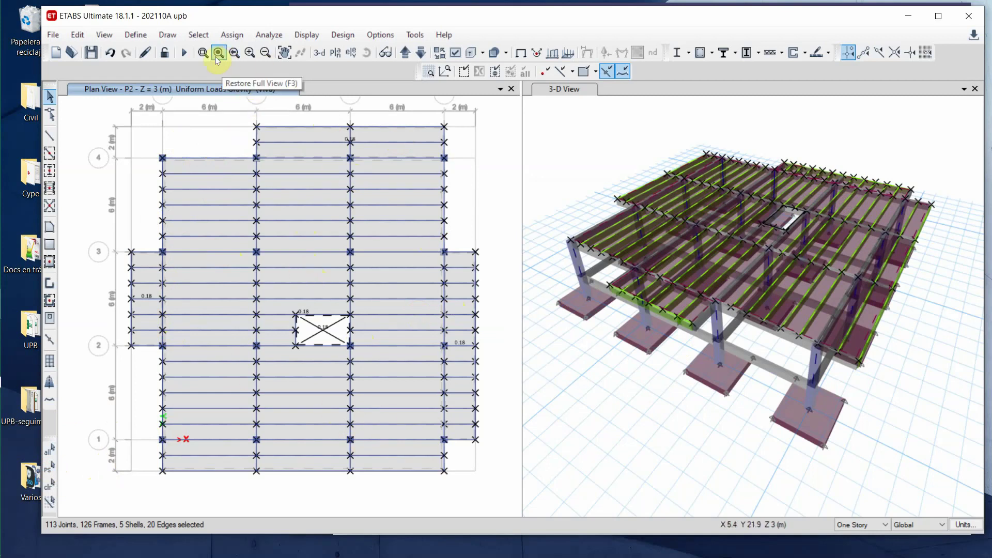
click(231, 37)
mouse_move(252, 55)
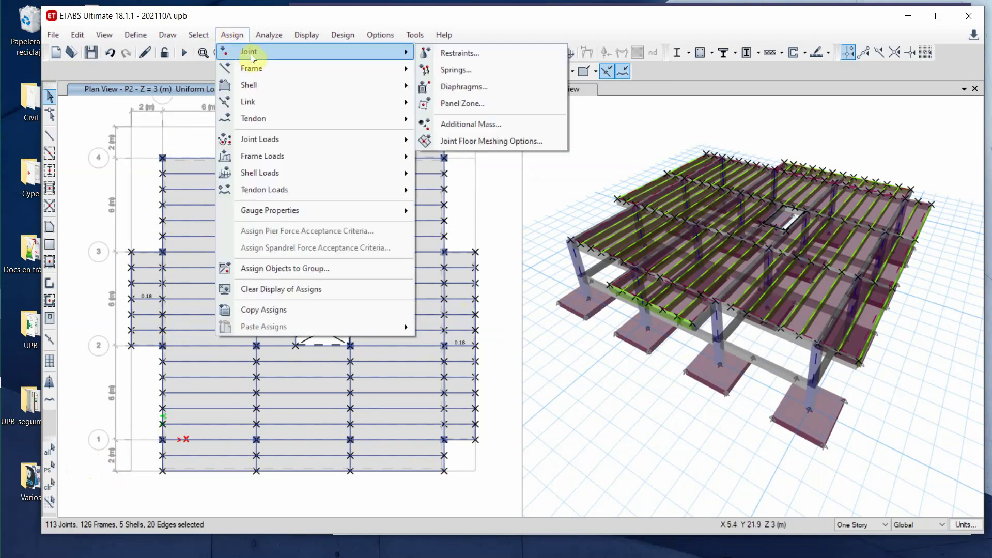
click(485, 86)
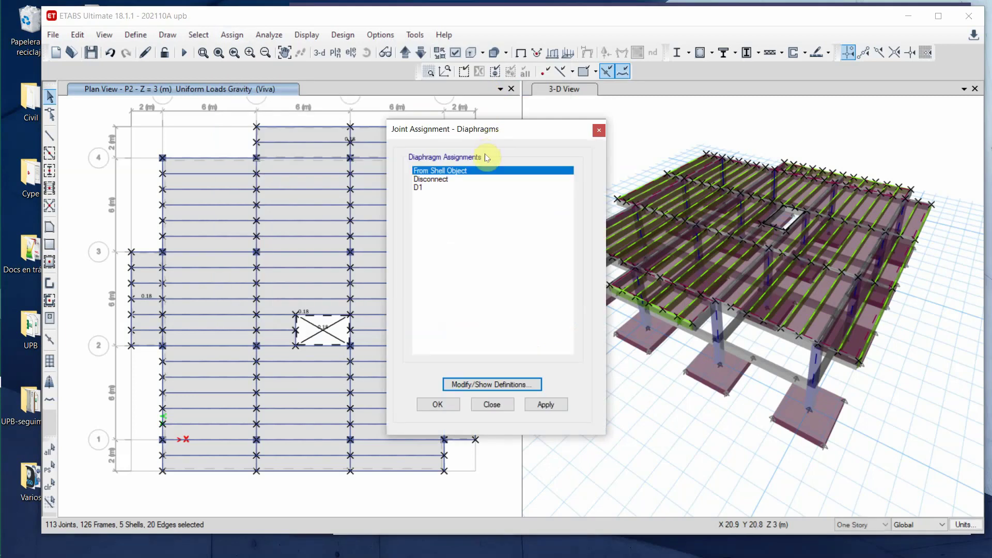
click(428, 188)
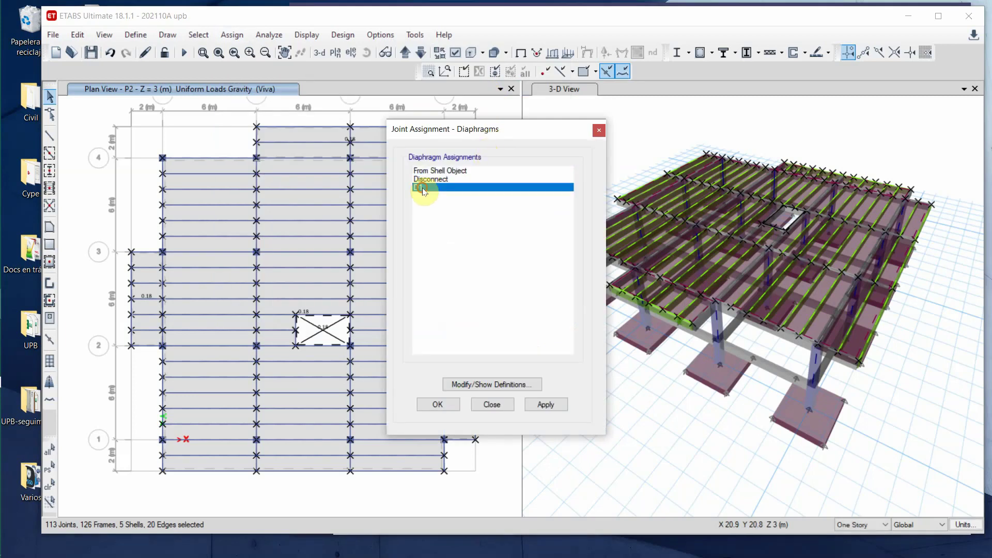
click(545, 405)
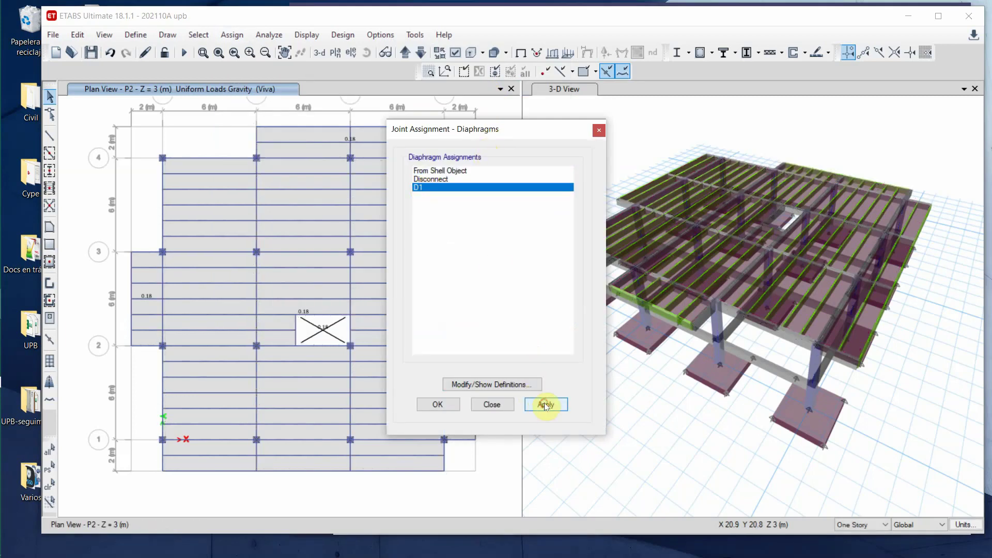
click(499, 405)
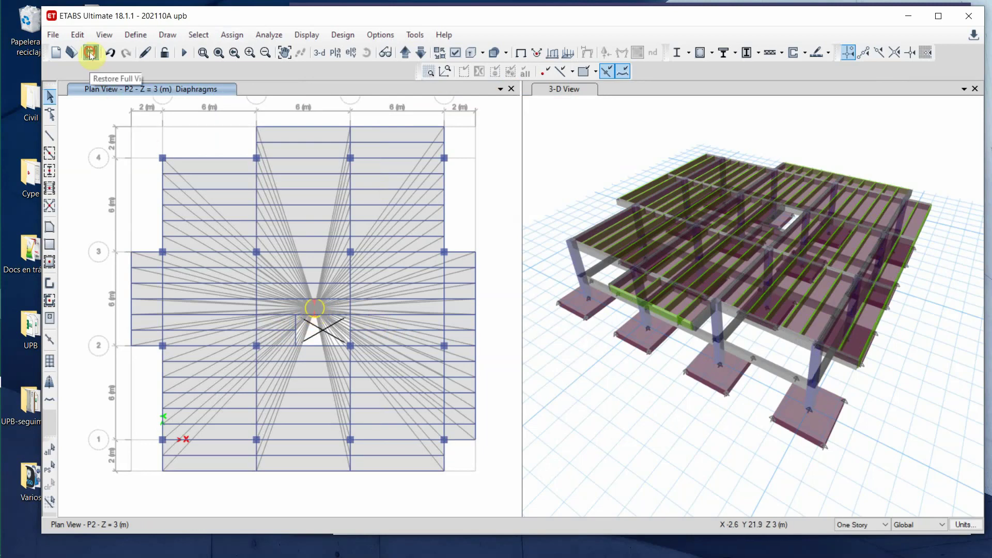
click(90, 52)
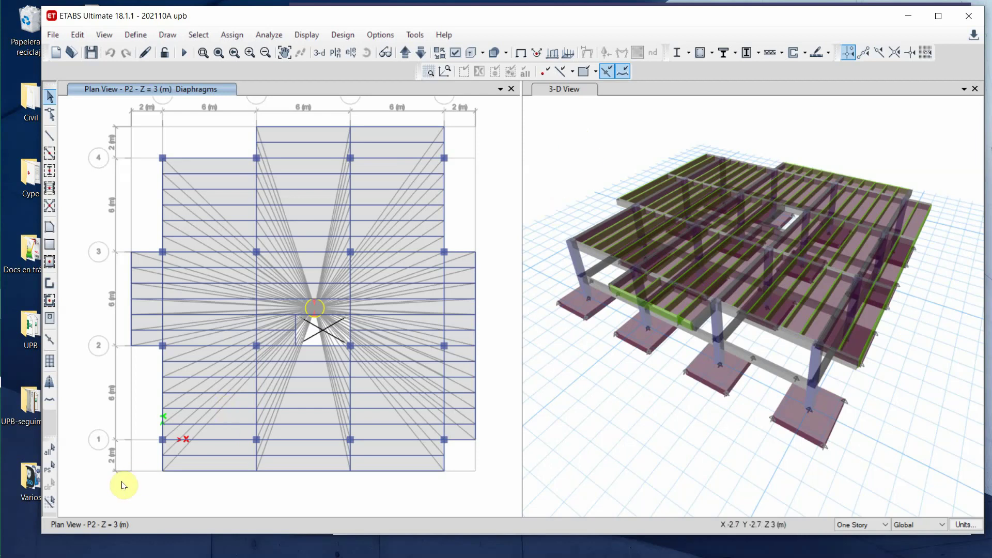
drag(95, 501, 491, 116)
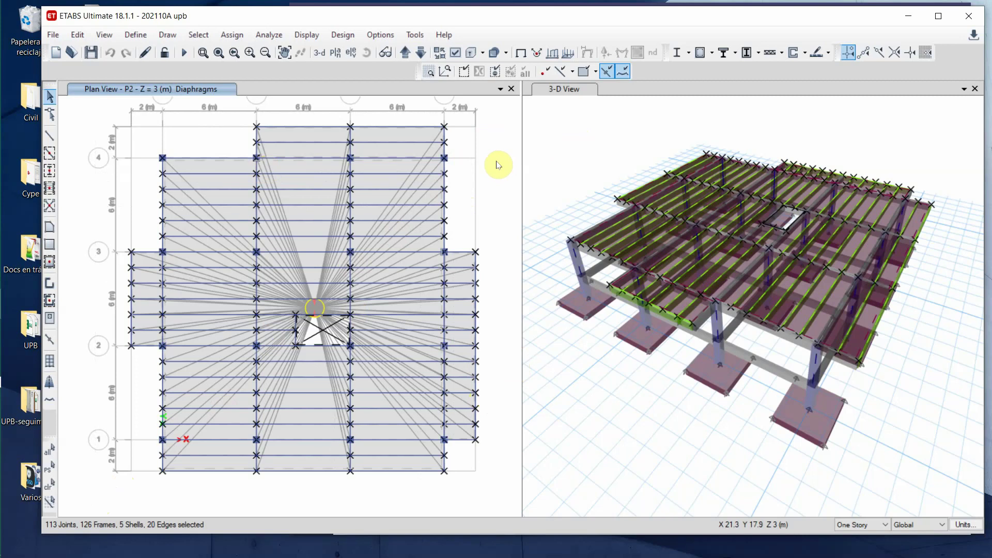
- Replicate the selected P2 floor onto stories P3 and P4, then view all floors in 3-D
key(ctrl+r)
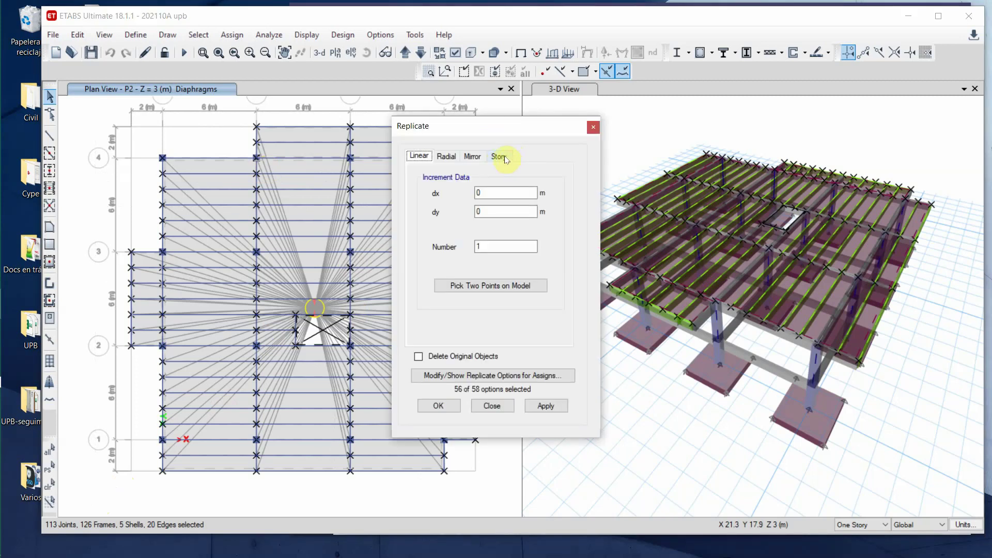
click(499, 156)
click(444, 220)
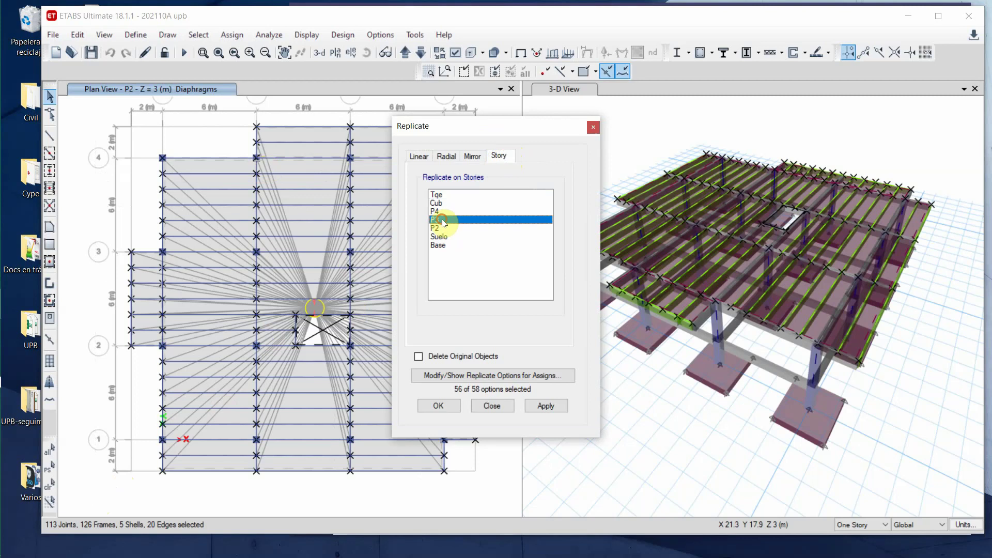
ctrl+click(445, 211)
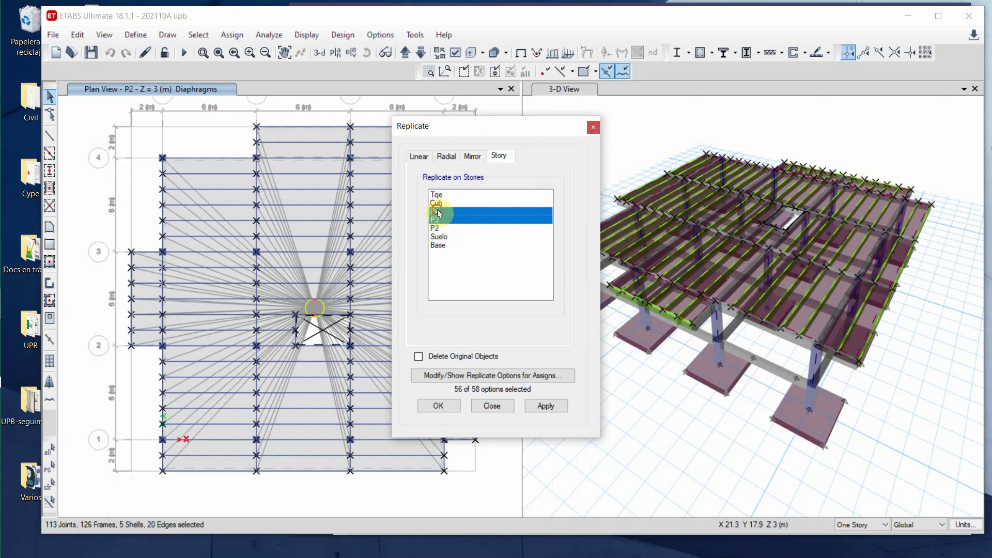
click(543, 410)
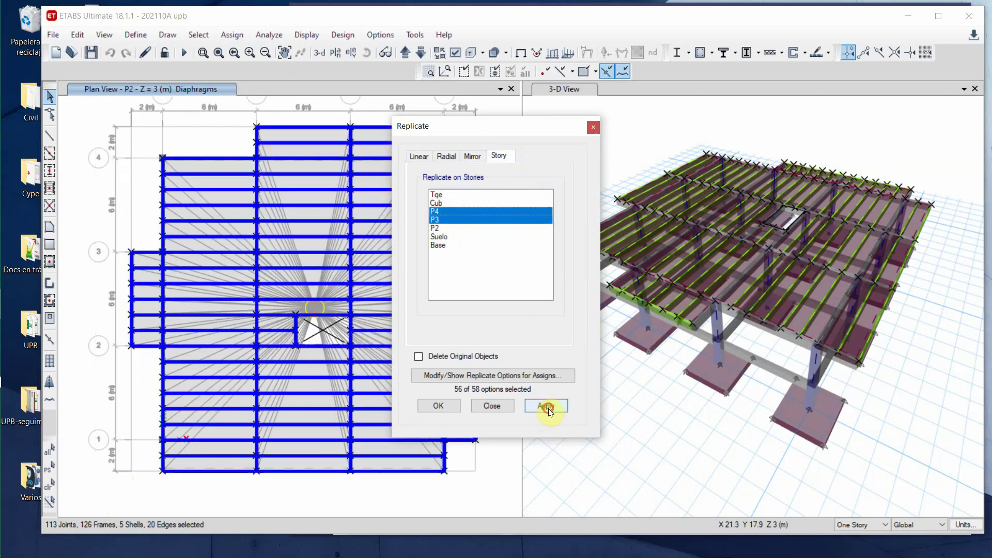
click(493, 406)
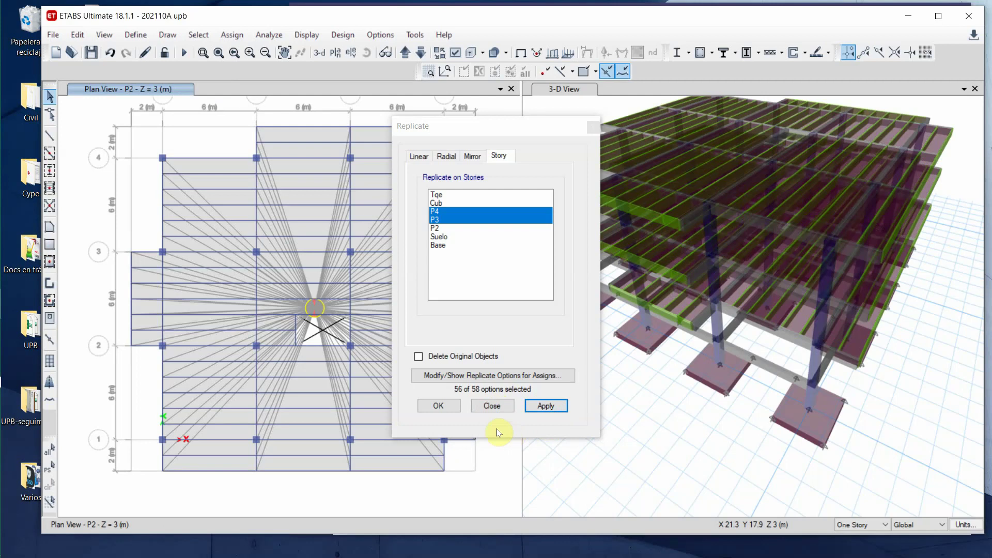
click(493, 406)
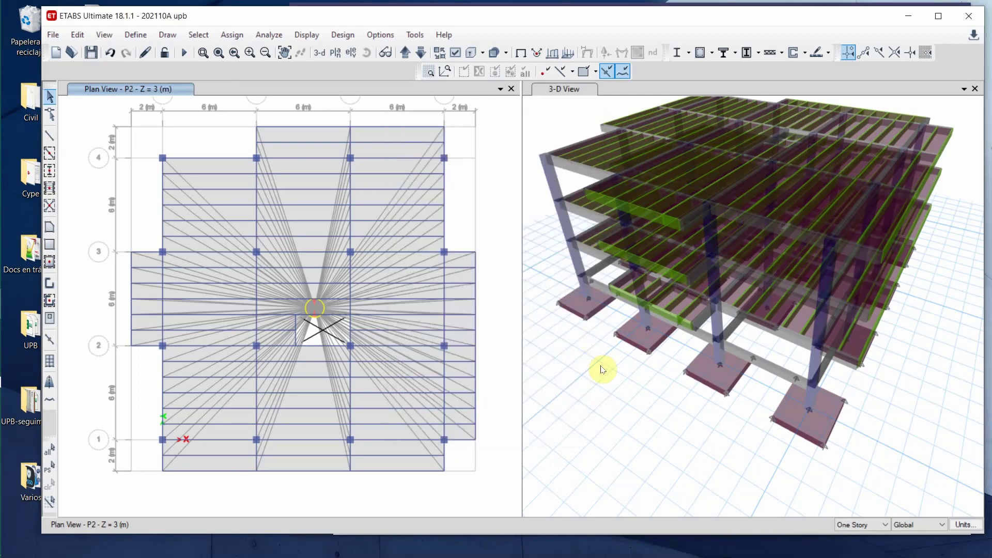
middle_drag(662, 404, 658, 445)
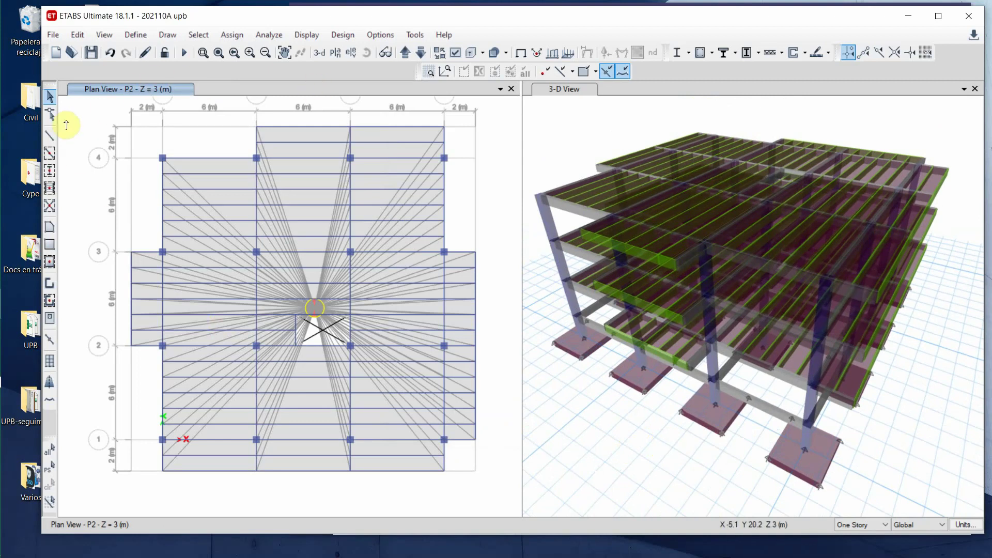
- Window-select every object on the P3 and P4 floor plans
click(51, 98)
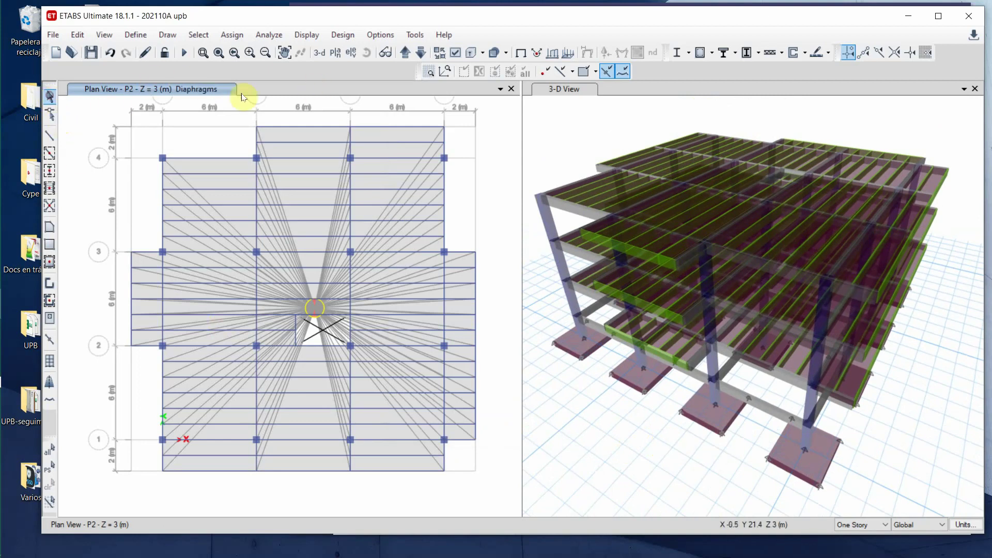
click(405, 53)
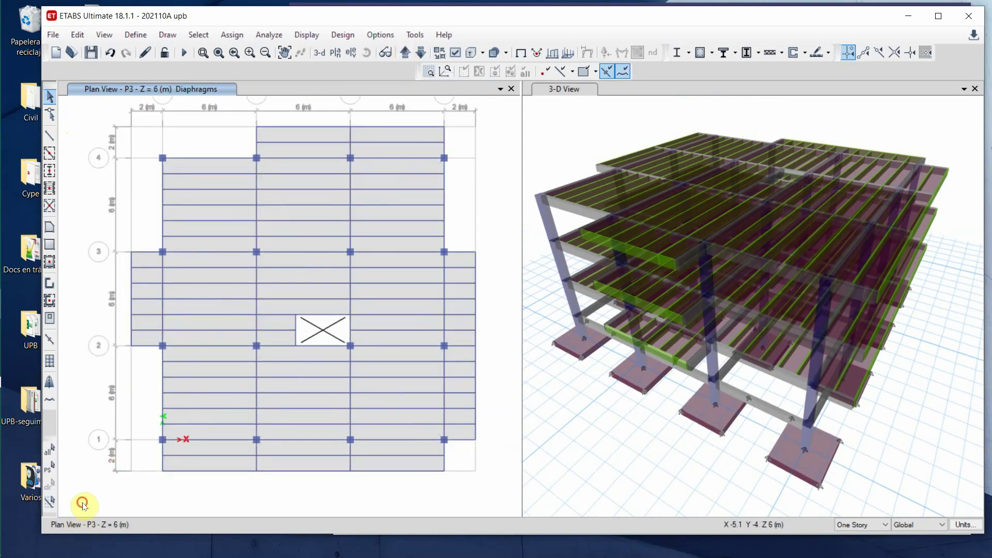
drag(83, 502, 492, 111)
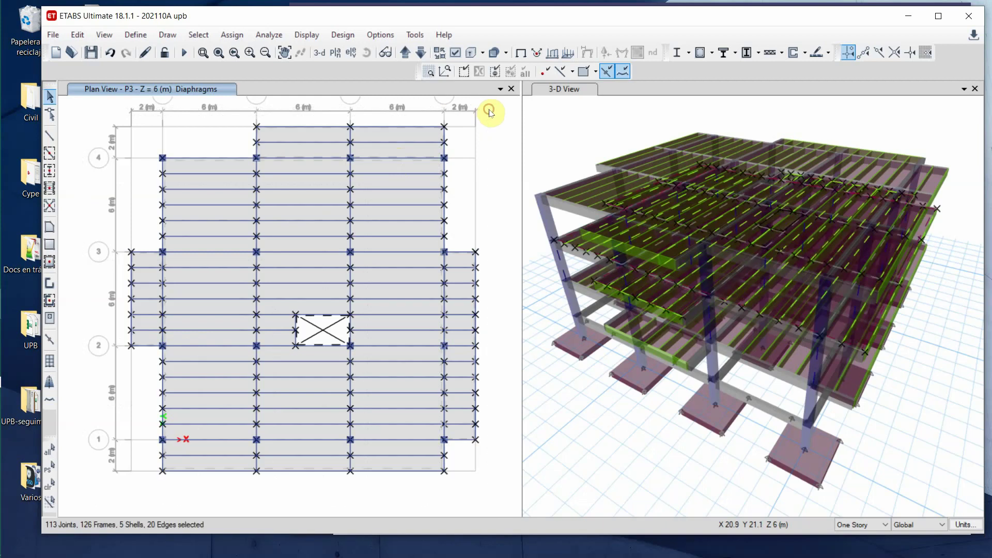
click(405, 52)
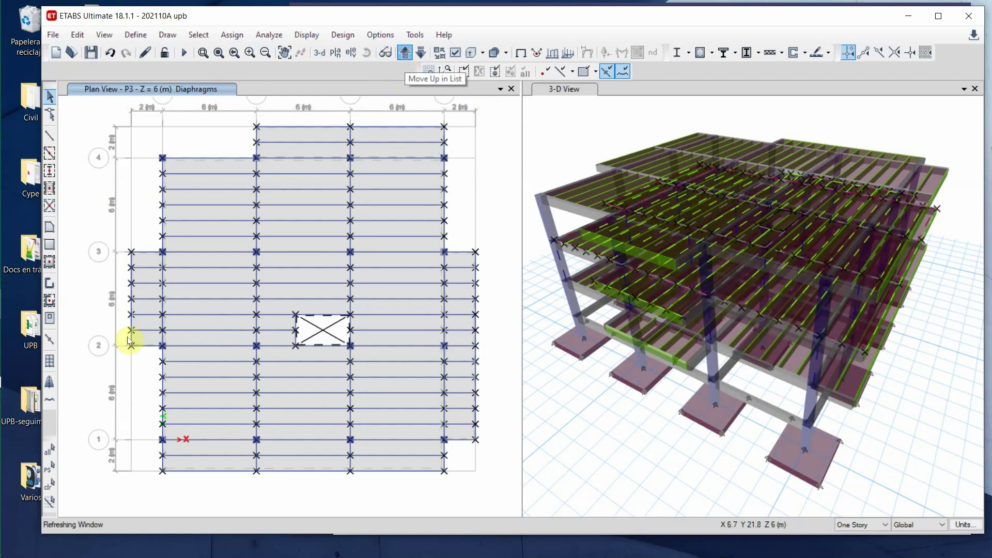
drag(103, 497, 480, 114)
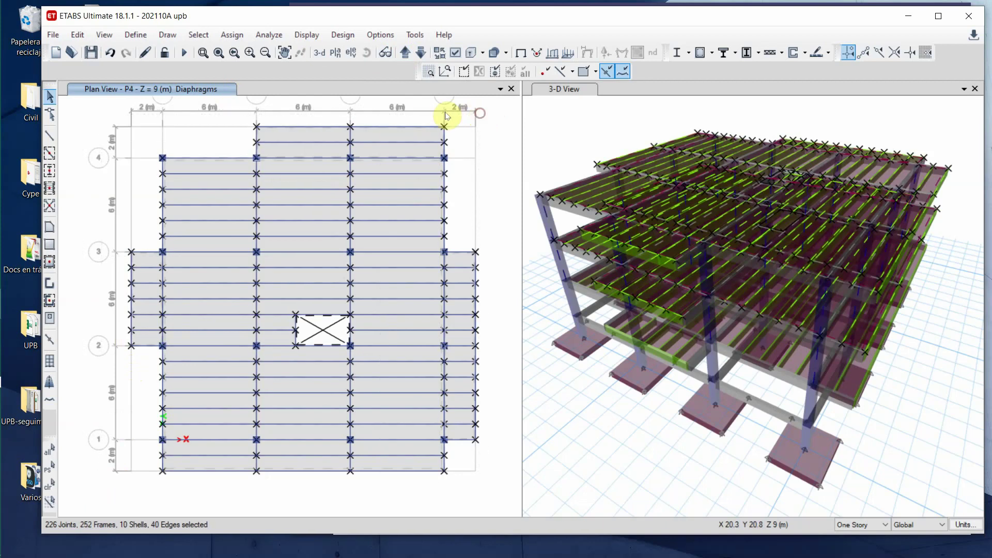
- Assign diaphragm D1 to the P3 and P4 joints, save, and show the Cub plan
click(232, 34)
mouse_move(340, 52)
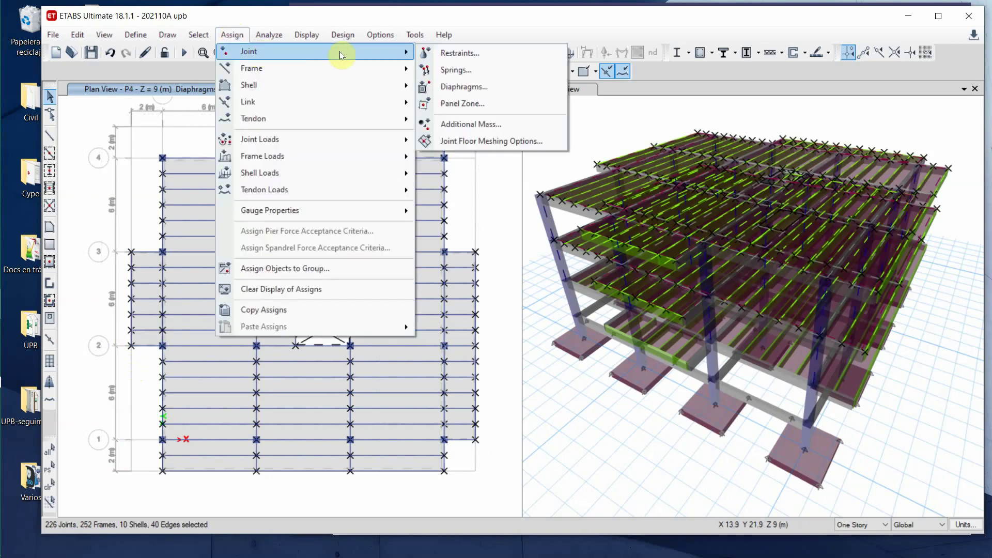
click(455, 87)
click(427, 188)
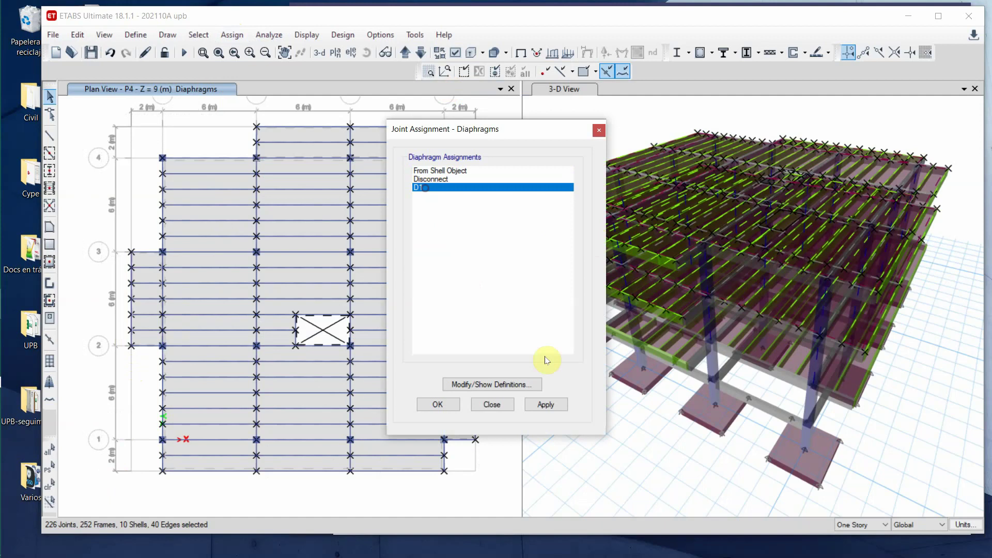
click(547, 404)
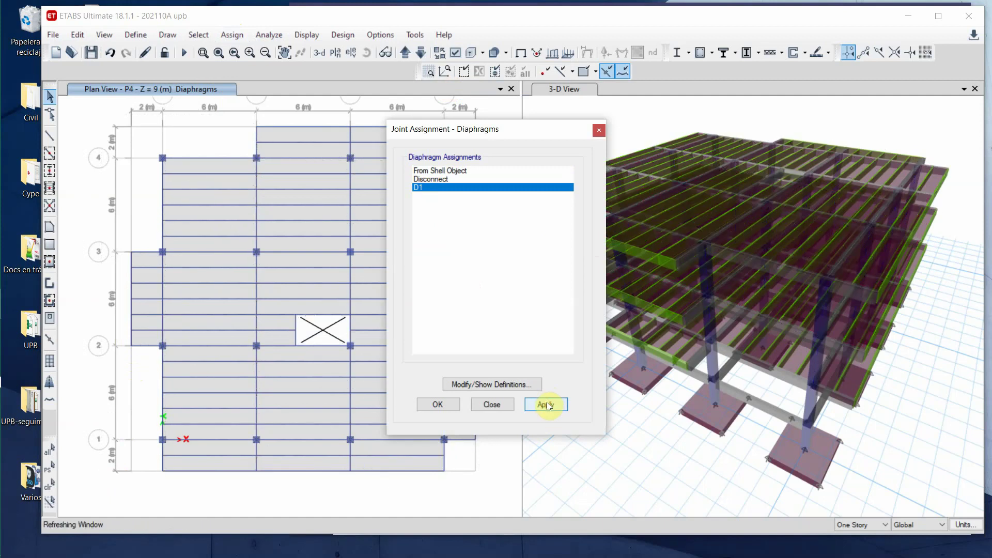
click(494, 407)
click(91, 52)
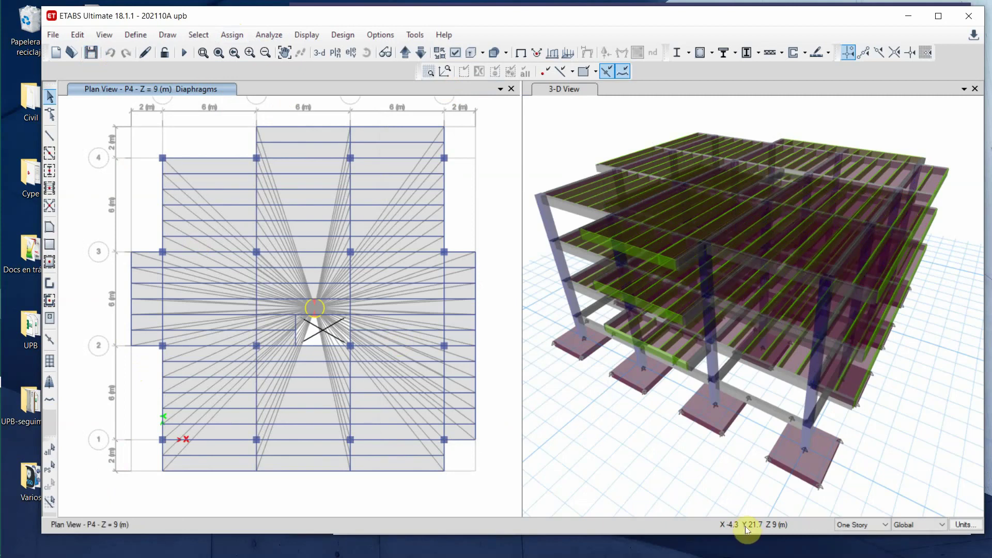
click(405, 53)
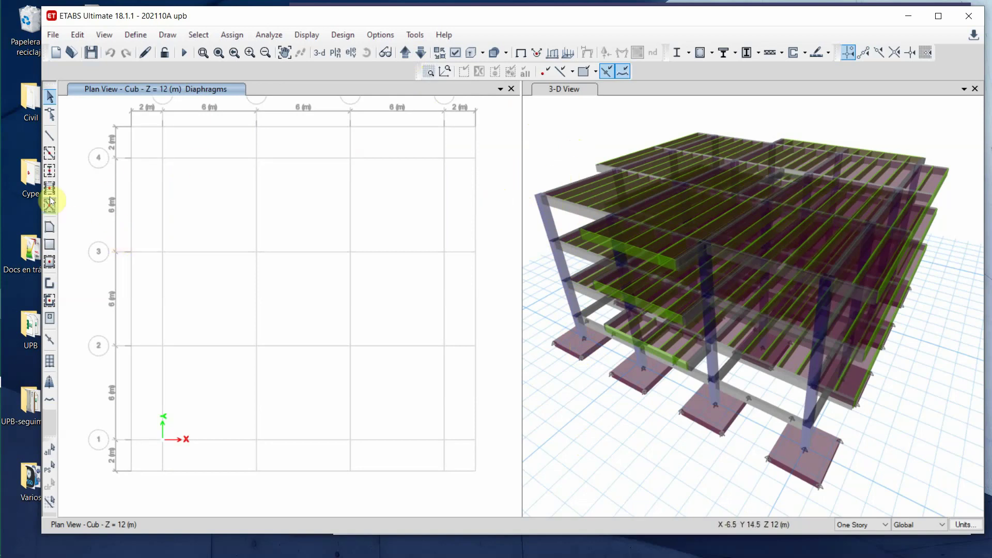
- Place C45X45 columns at all 16 Cub grid intersections and refresh the 3-D view
click(49, 170)
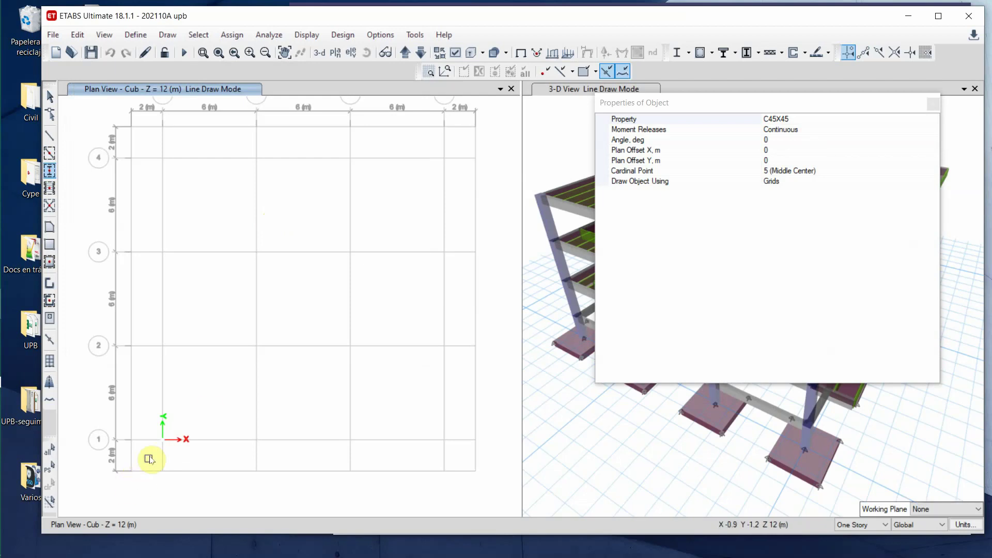
mouse_move(150, 455)
mouse_down()
mouse_move(165, 421)
mouse_move(427, 210)
mouse_move(458, 161)
mouse_up()
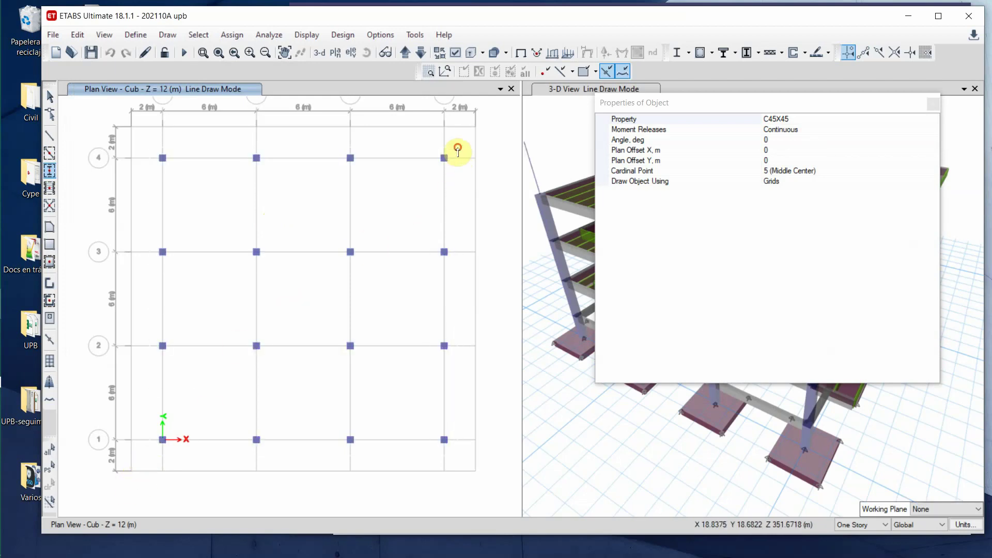
click(932, 105)
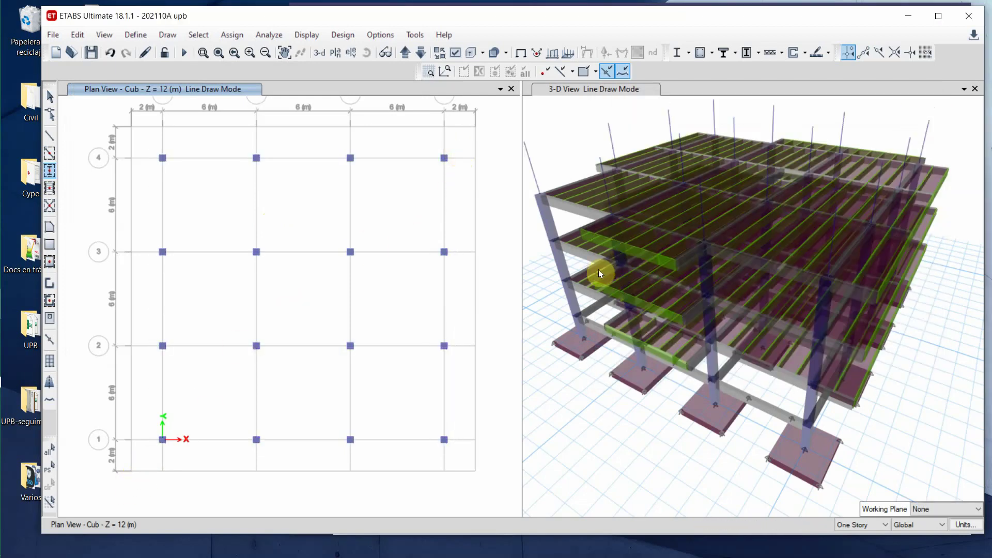
click(659, 453)
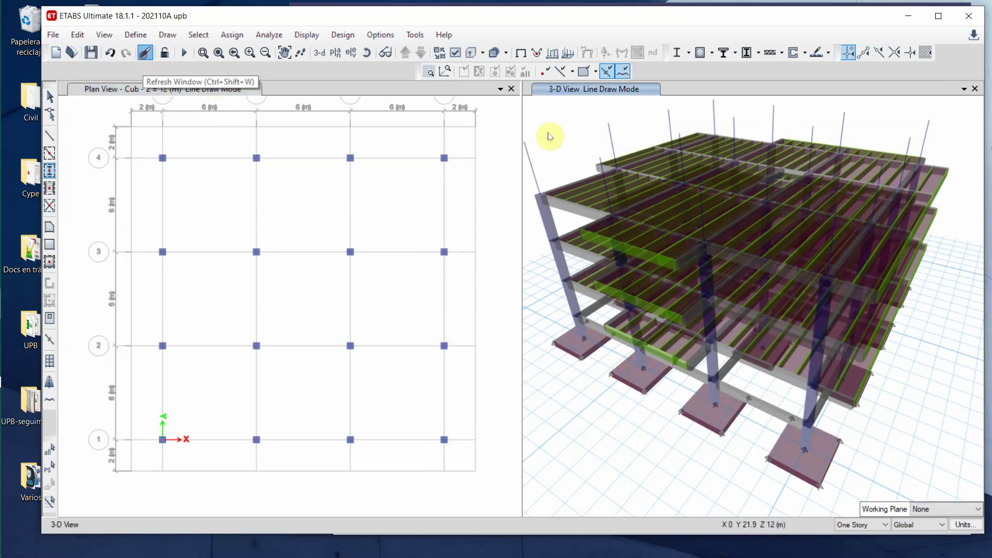
click(557, 137)
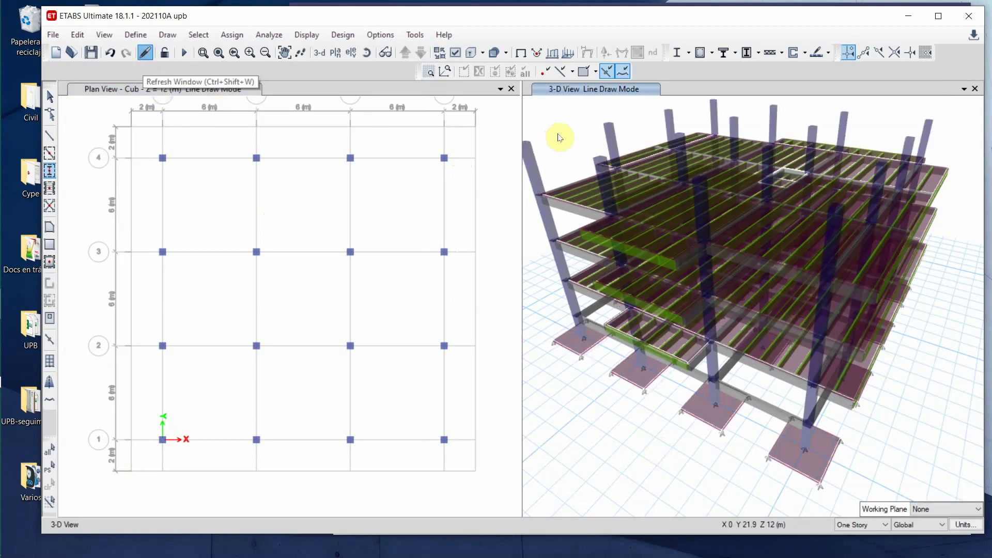
click(163, 145)
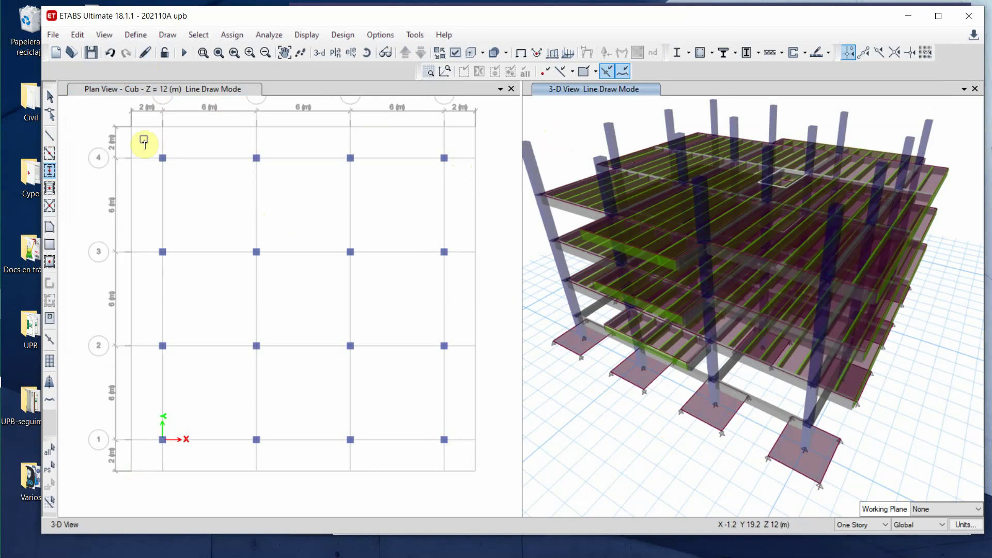
click(48, 153)
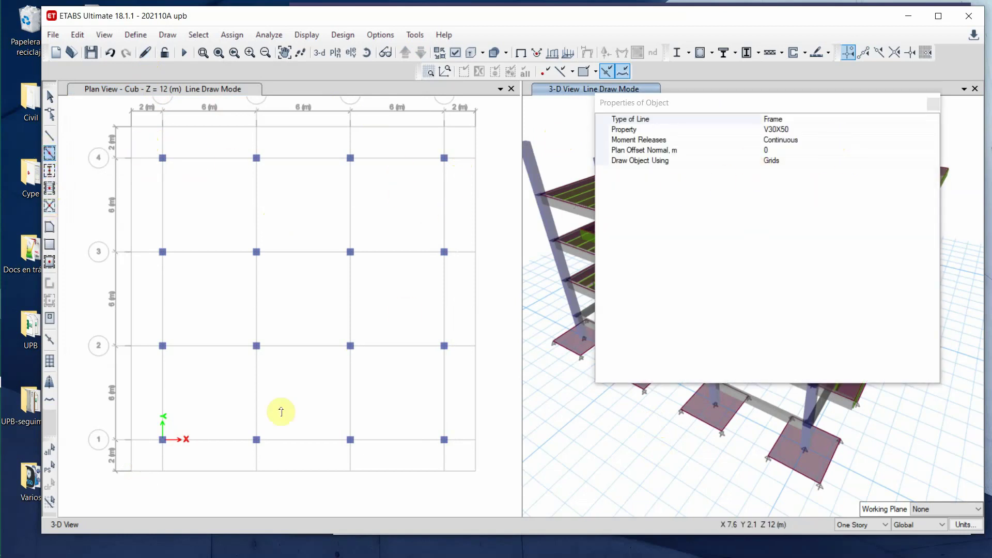
- Draw V30X50 beams along all Cub grid lines plus the left and bottom overhang segments
mouse_move(142, 451)
mouse_down()
mouse_move(381, 186)
mouse_move(457, 153)
mouse_up()
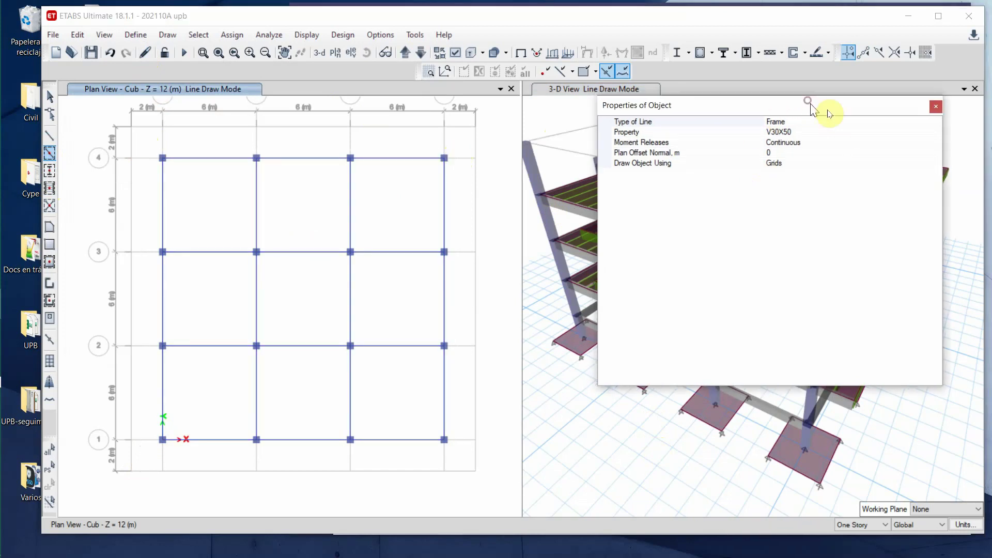
drag(825, 111, 965, 136)
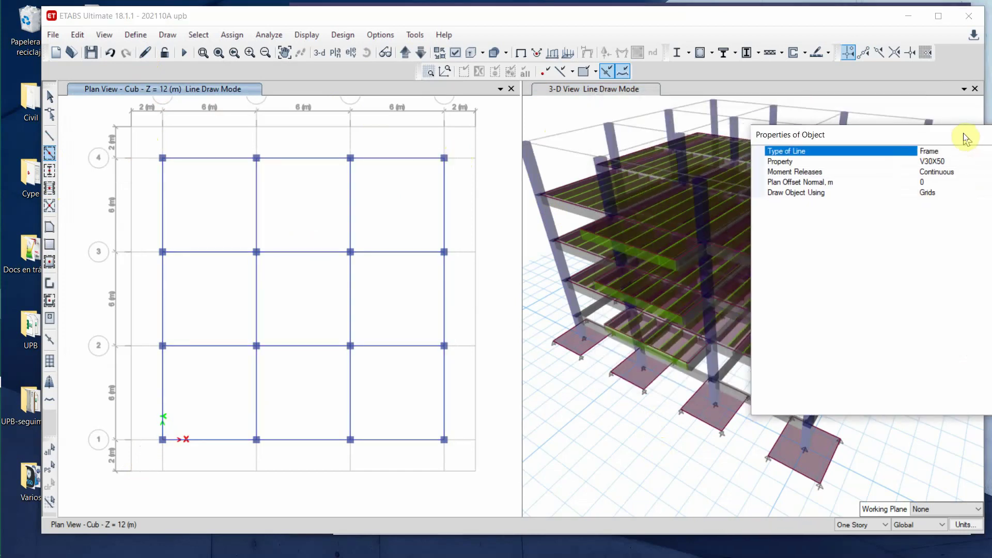
click(139, 258)
click(141, 345)
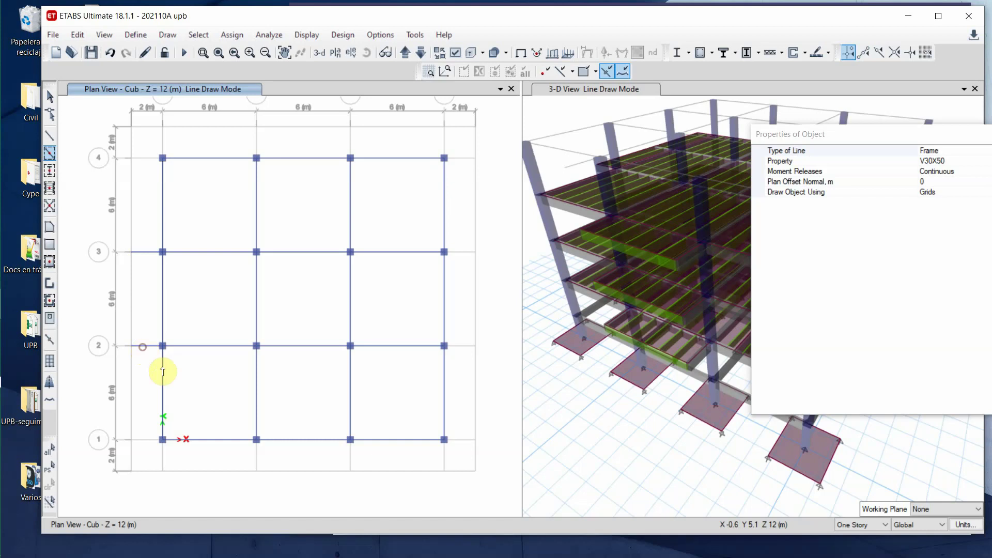
drag(919, 136, 755, 342)
click(163, 463)
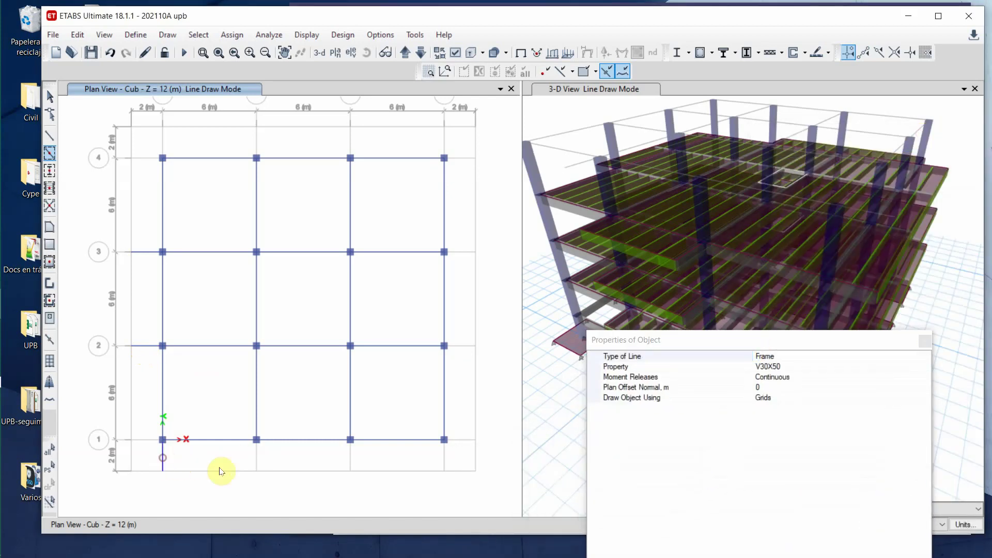
click(256, 457)
click(349, 460)
click(443, 462)
- Add V30X50 overhang beams on the right side and above grid 4, then return to the Cub plan
click(460, 255)
click(464, 344)
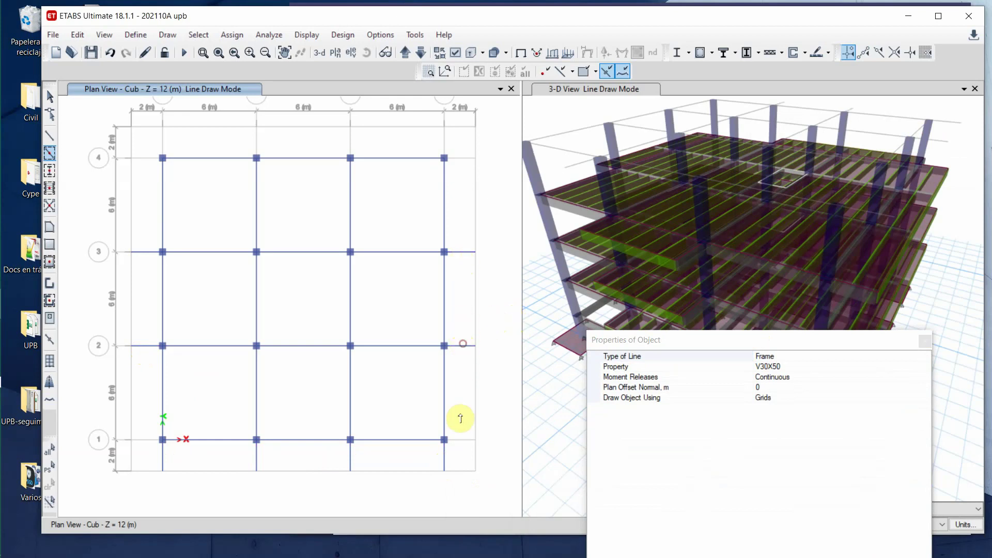
click(459, 443)
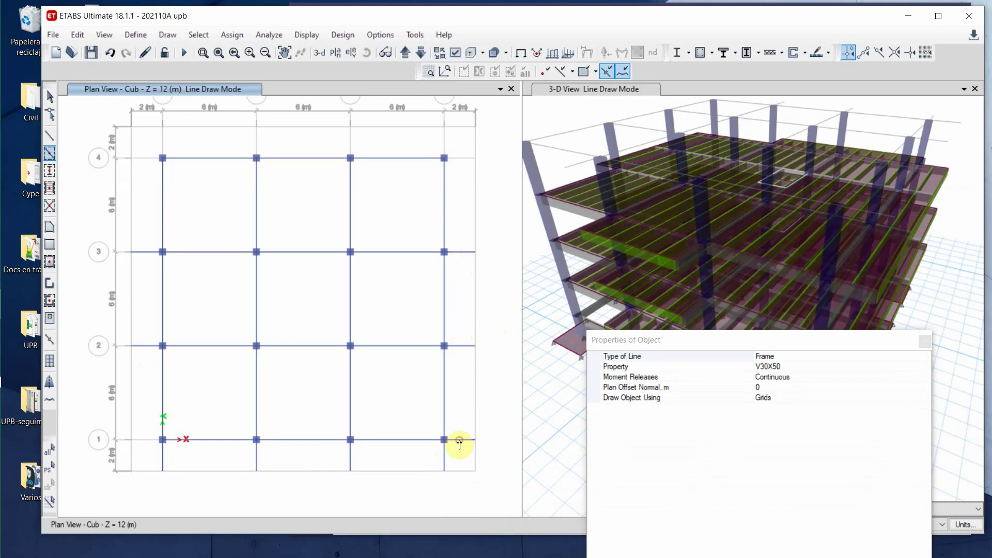
click(256, 142)
click(347, 144)
click(443, 142)
click(924, 342)
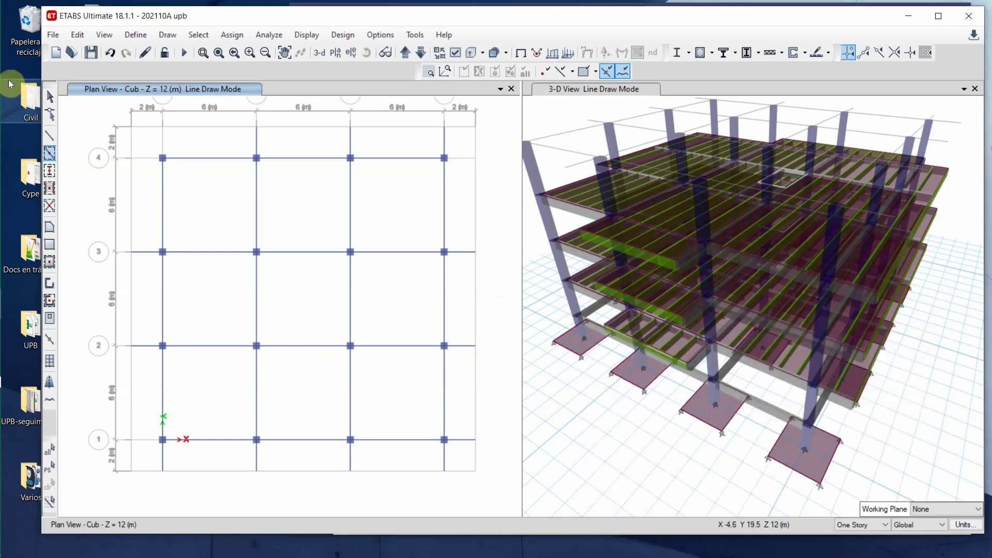
click(50, 96)
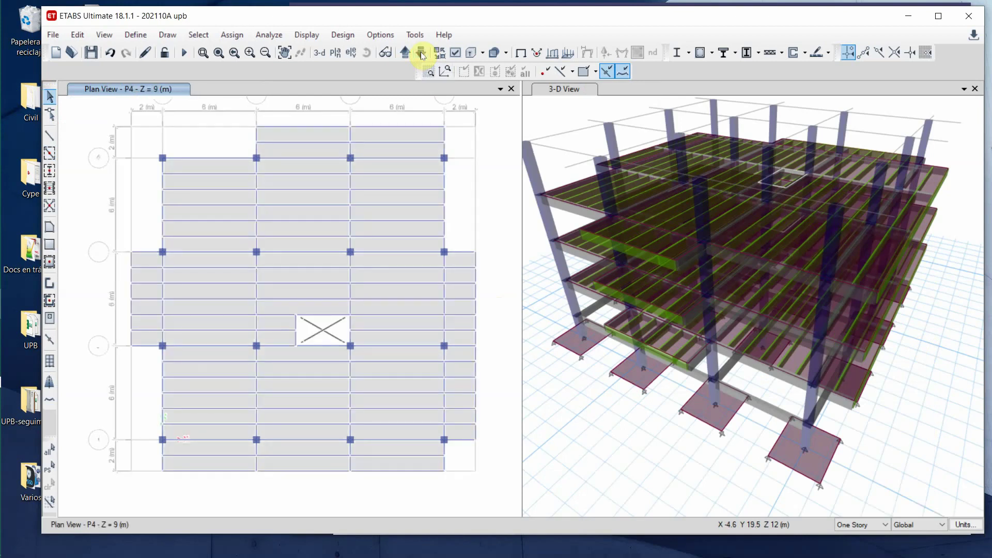
click(404, 52)
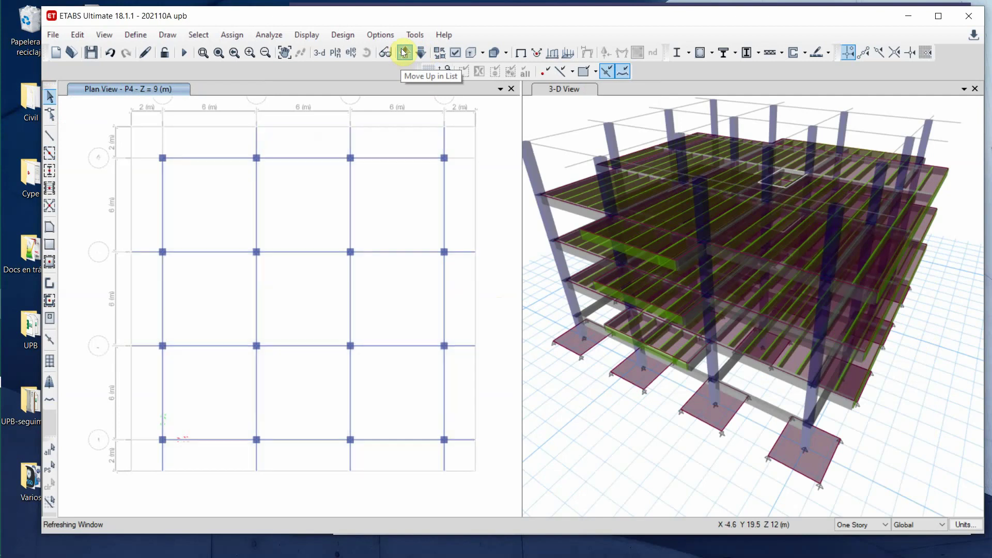
click(49, 153)
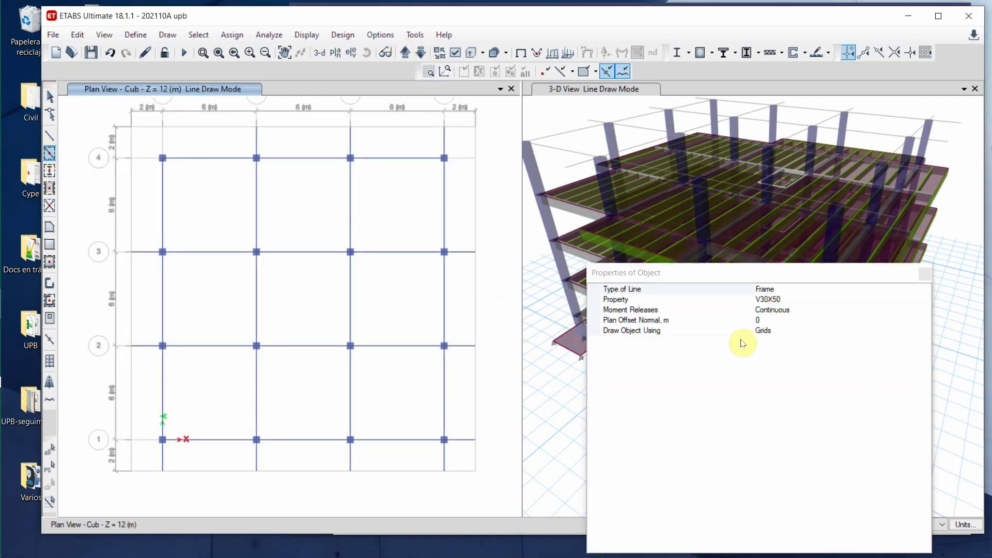
- Draw V10x50 edge beams closing the left, top, right and bottom overhangs
click(925, 300)
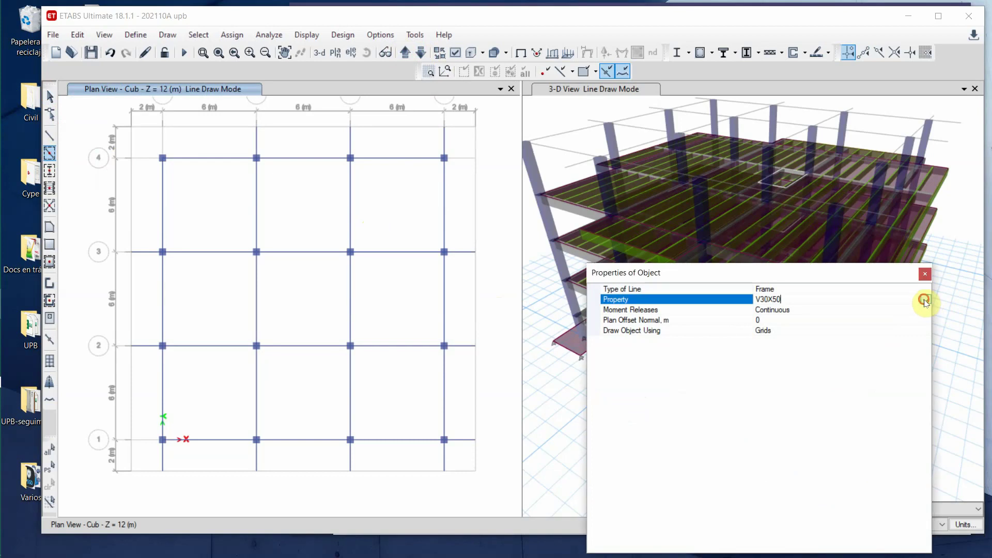
click(925, 299)
click(786, 321)
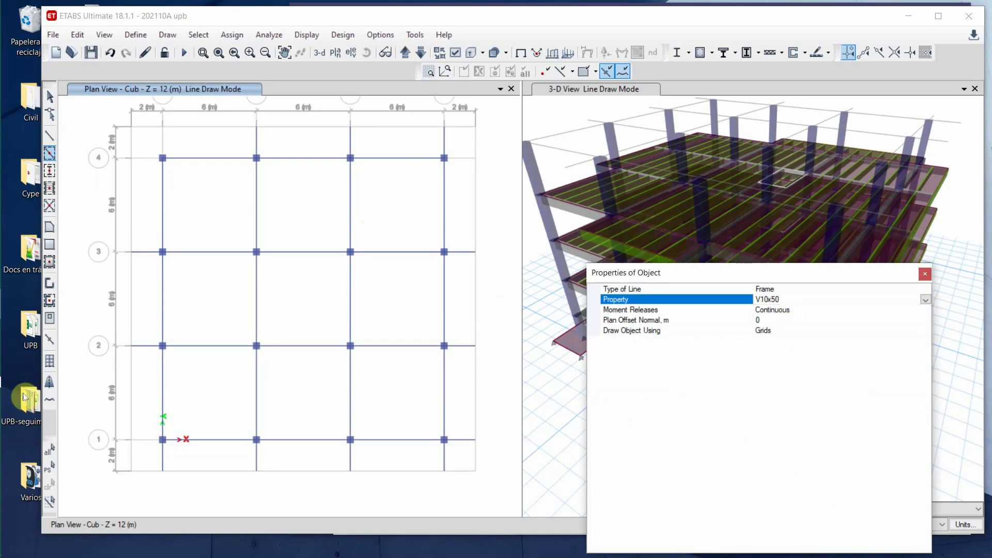
click(130, 302)
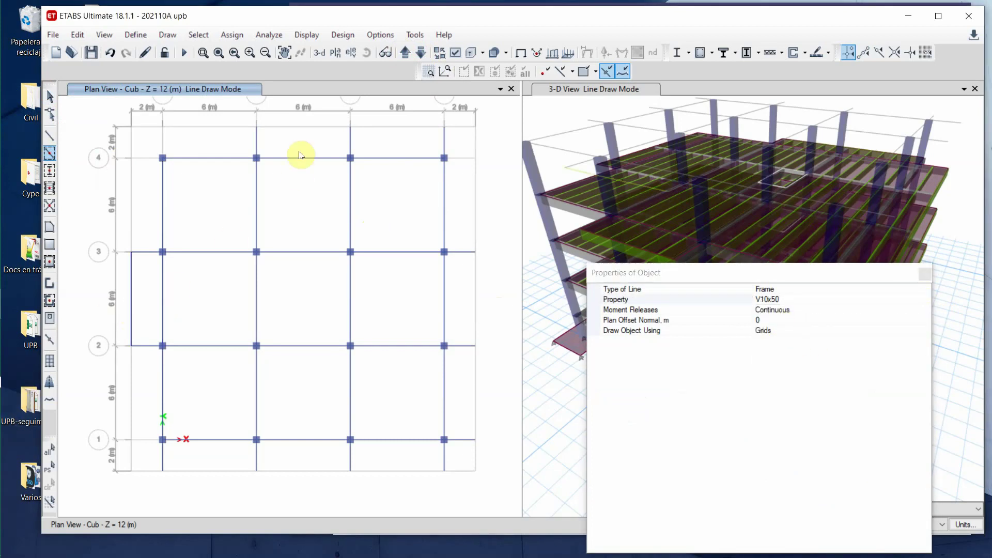
click(412, 133)
click(454, 155)
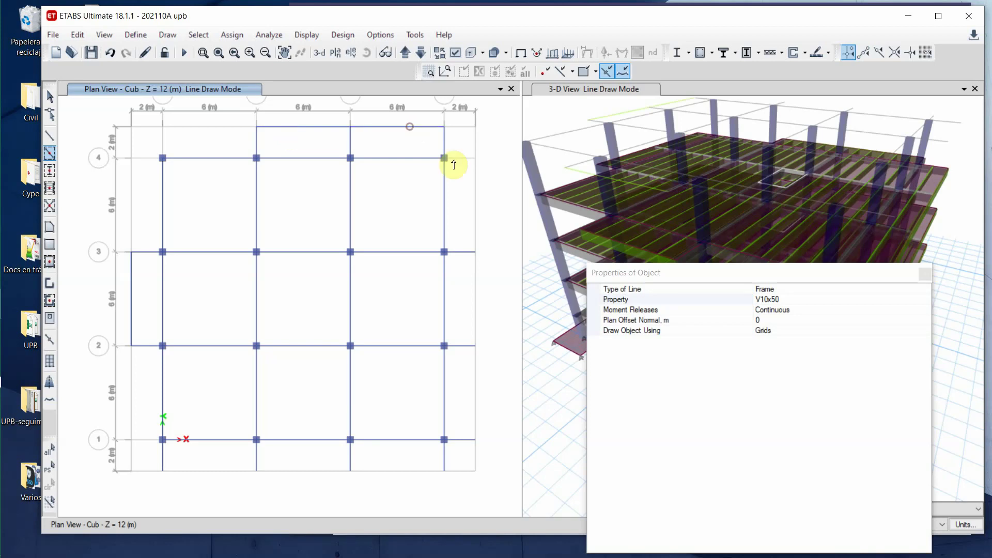
click(471, 326)
click(475, 385)
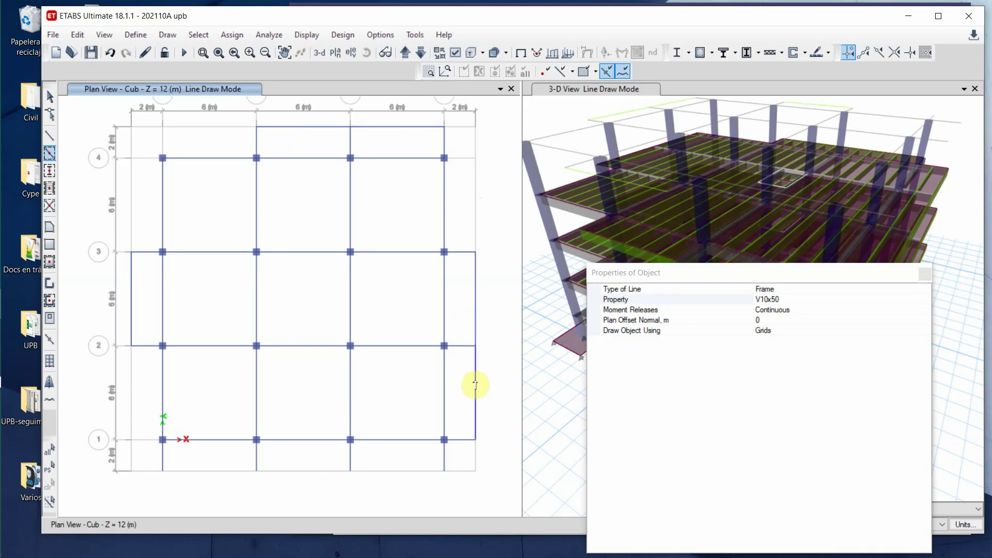
click(199, 473)
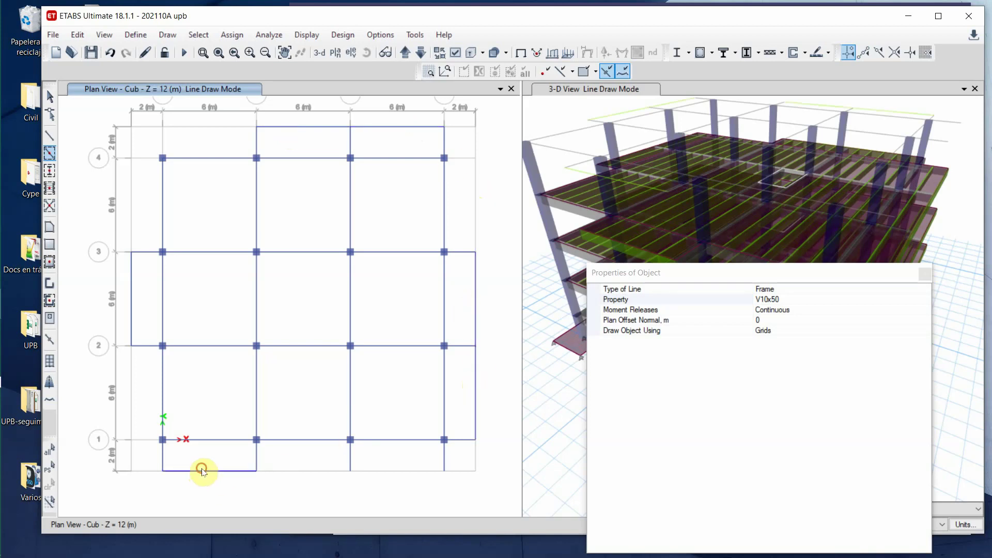
click(305, 475)
click(404, 475)
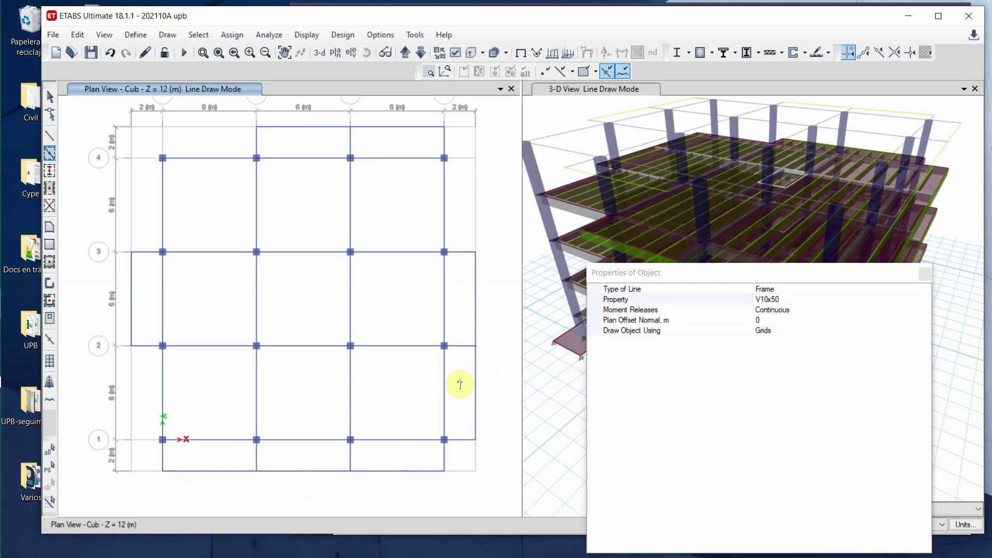
- Fill the eight overhang bays with V10x50 secondary beams at 1 m maximum spacing
click(50, 190)
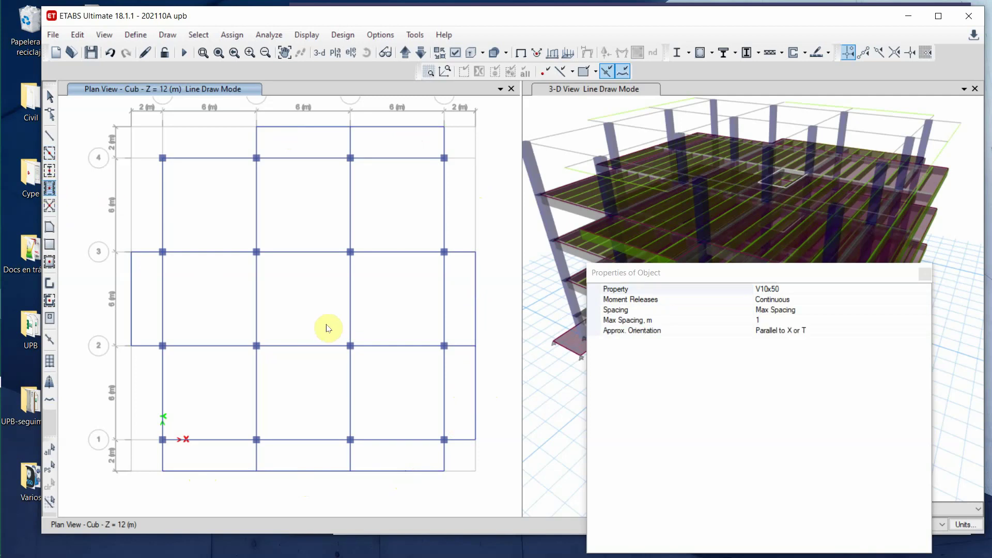
click(205, 452)
click(297, 460)
click(389, 462)
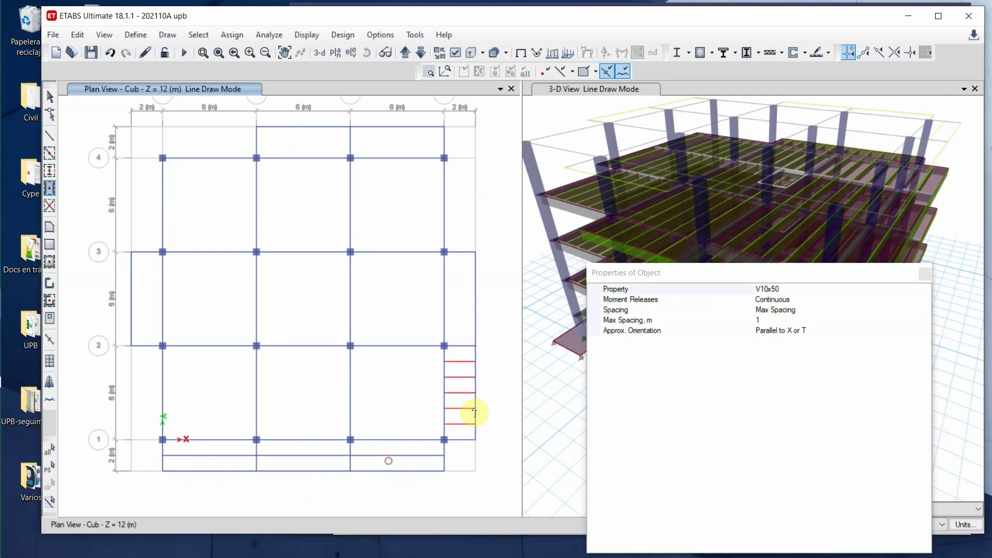
click(468, 404)
click(462, 303)
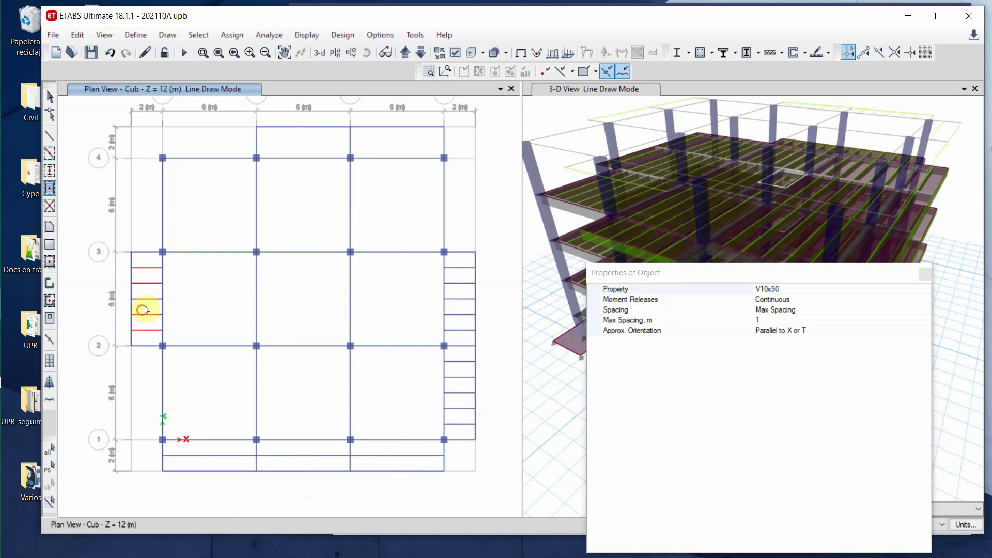
click(142, 310)
click(287, 148)
click(394, 139)
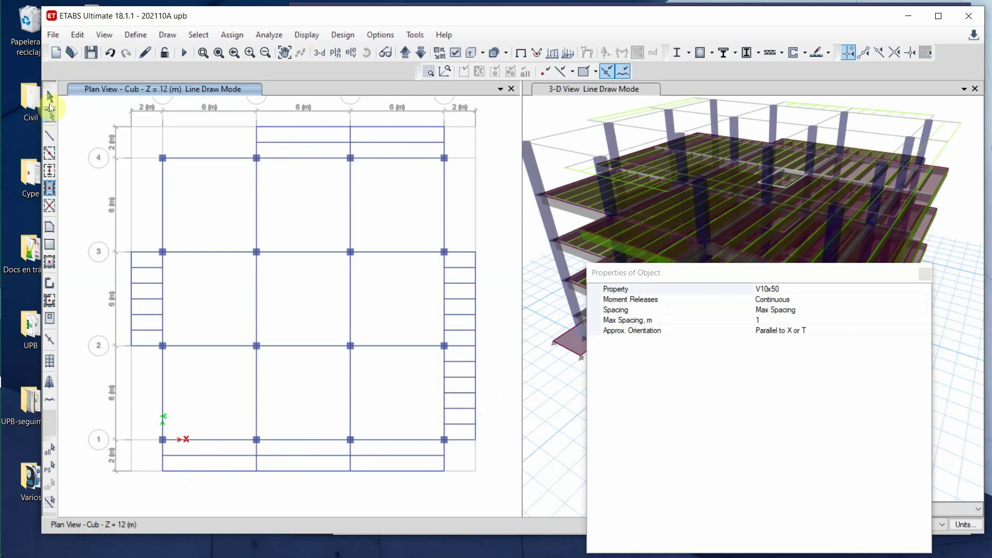
click(51, 97)
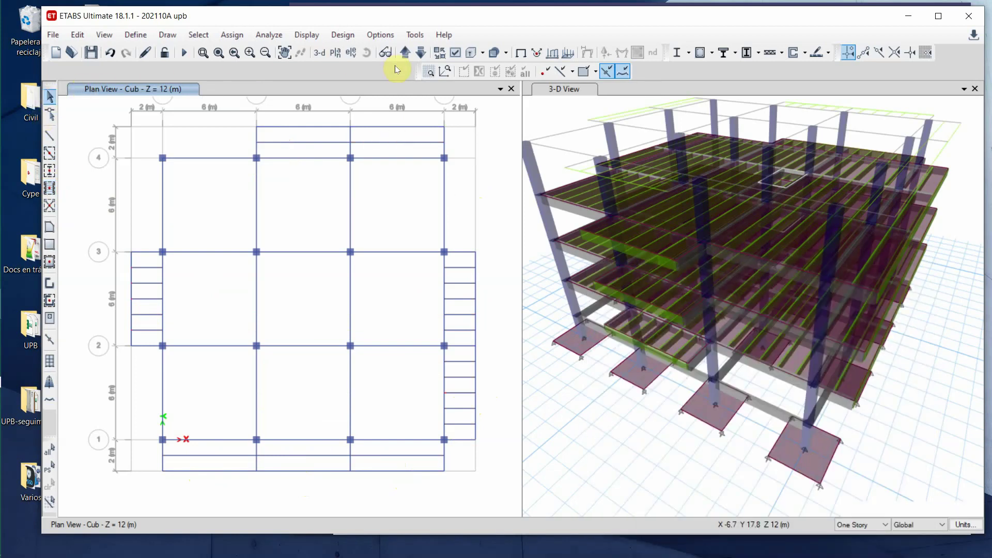
- Draw a Plantilla rectangular area for the 18 m × 2 m bottom strip, undoing a misplaced 3 x 3 m area
click(49, 246)
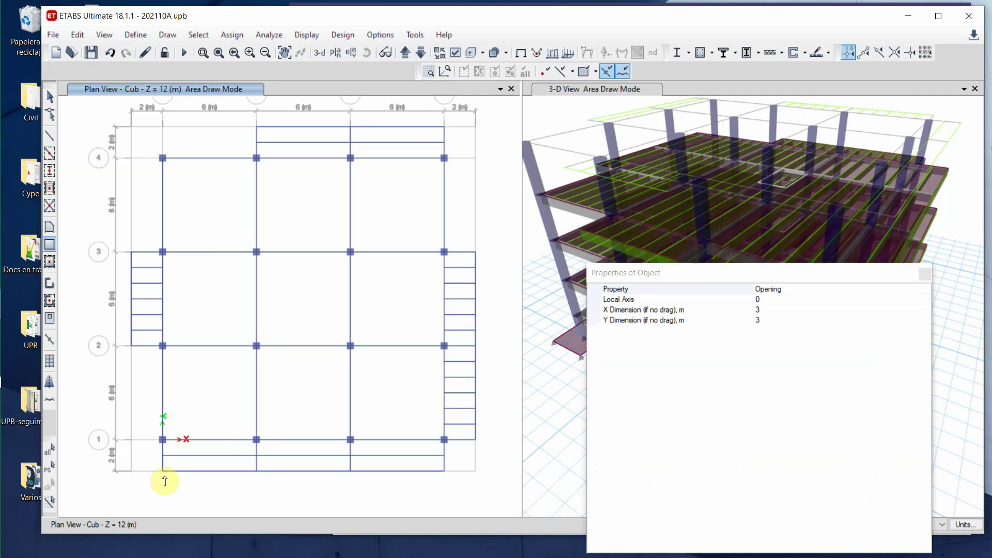
click(925, 291)
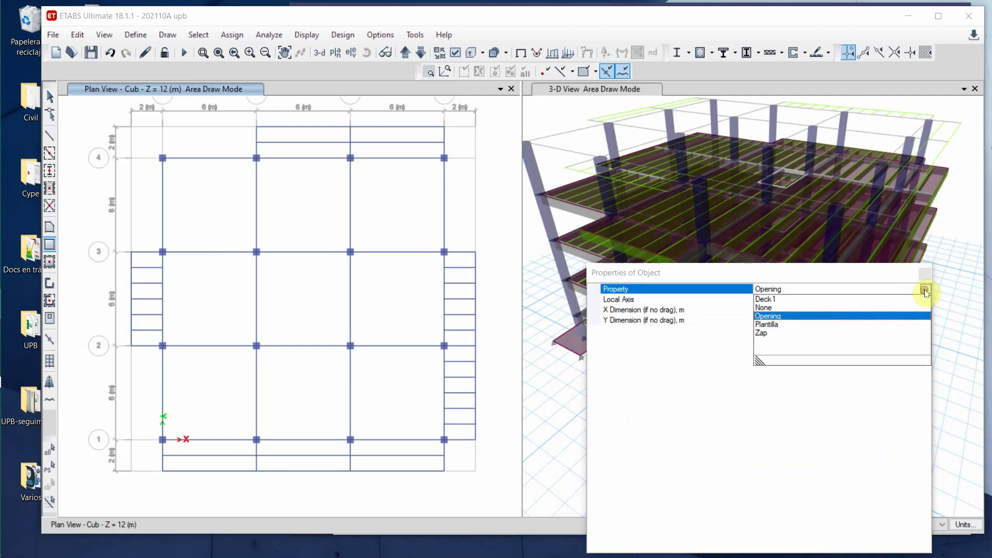
click(790, 324)
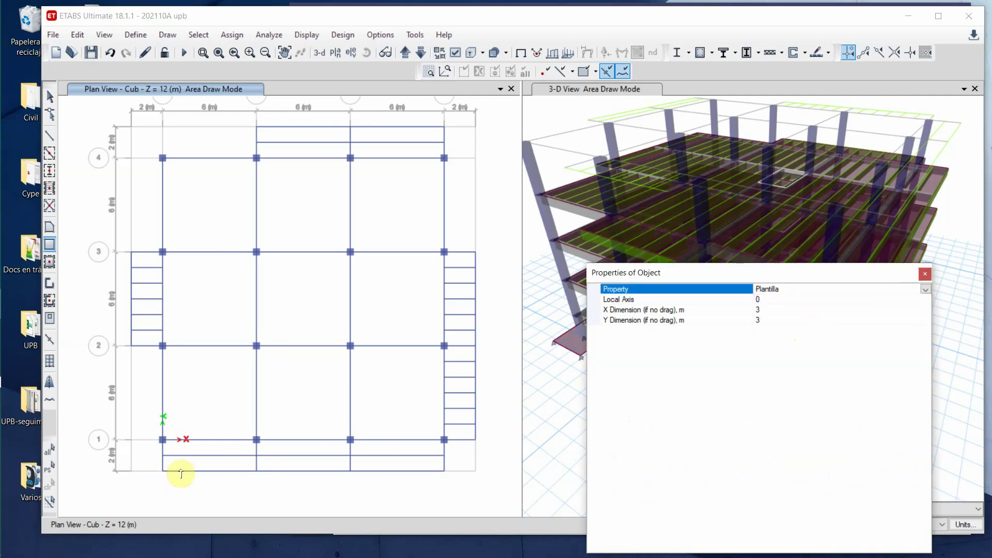
click(160, 473)
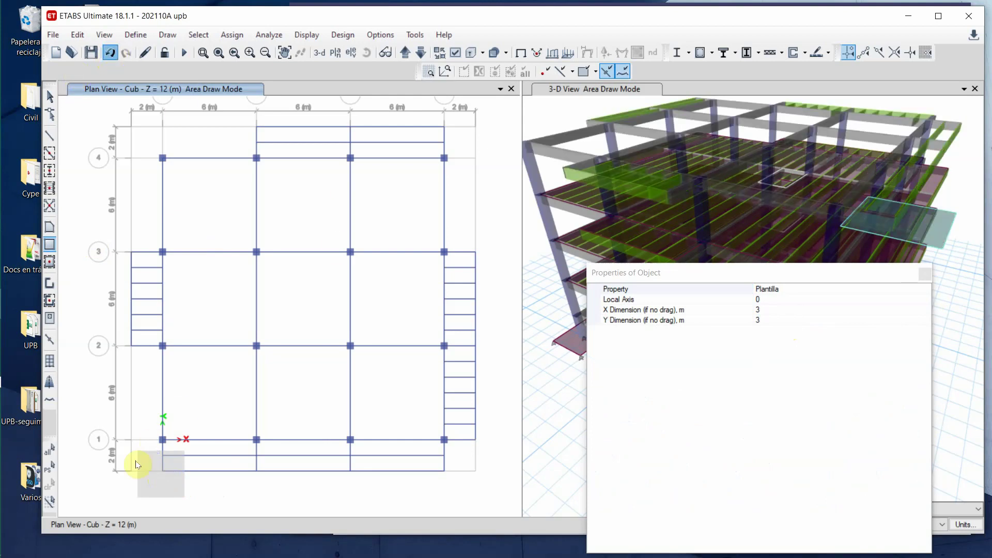
click(118, 51)
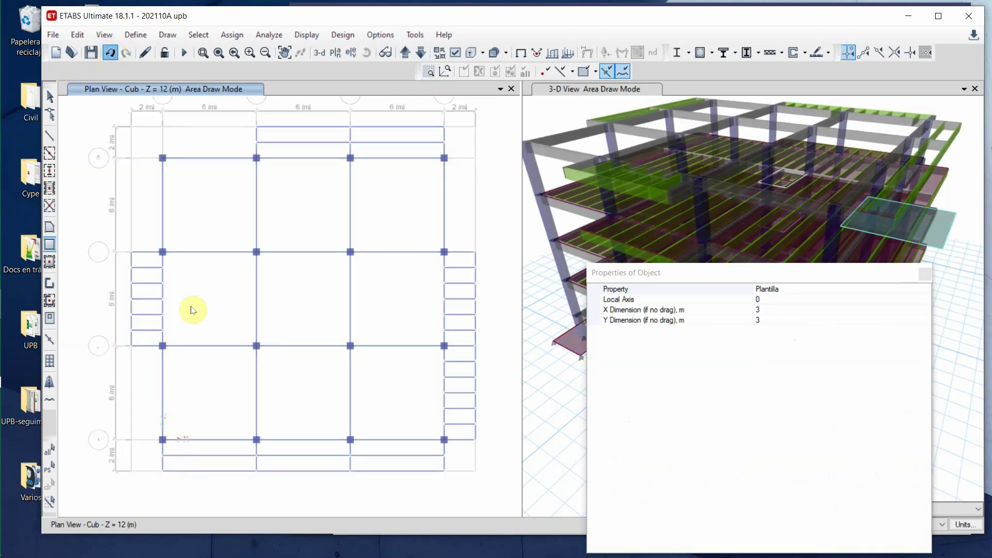
click(904, 288)
click(162, 471)
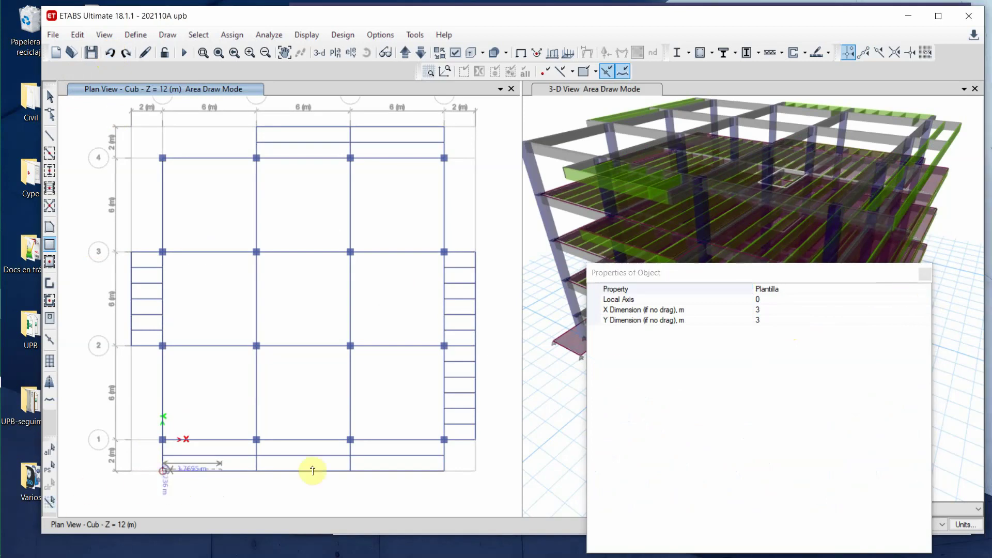
click(443, 442)
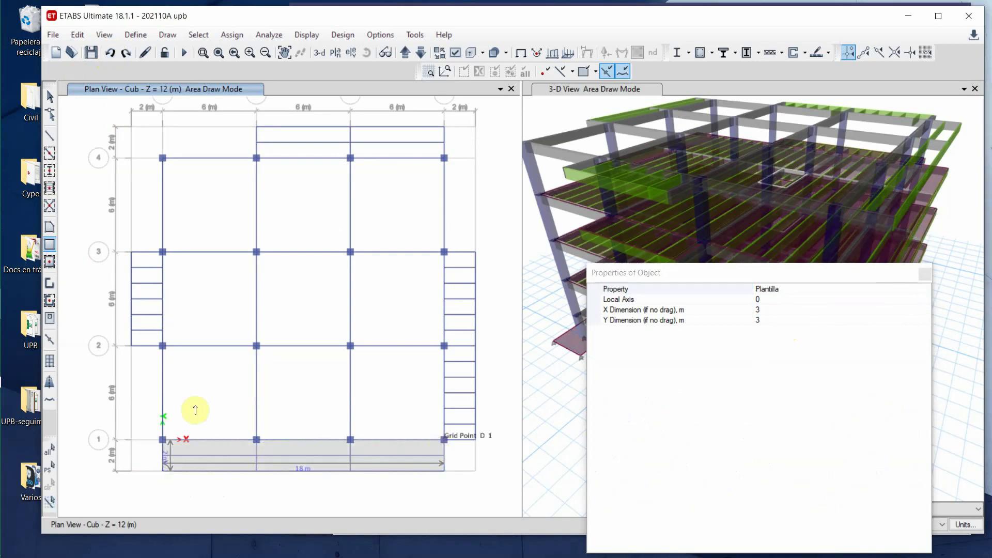
- Draw Plantilla areas for the left, top and right overhang strips
click(129, 346)
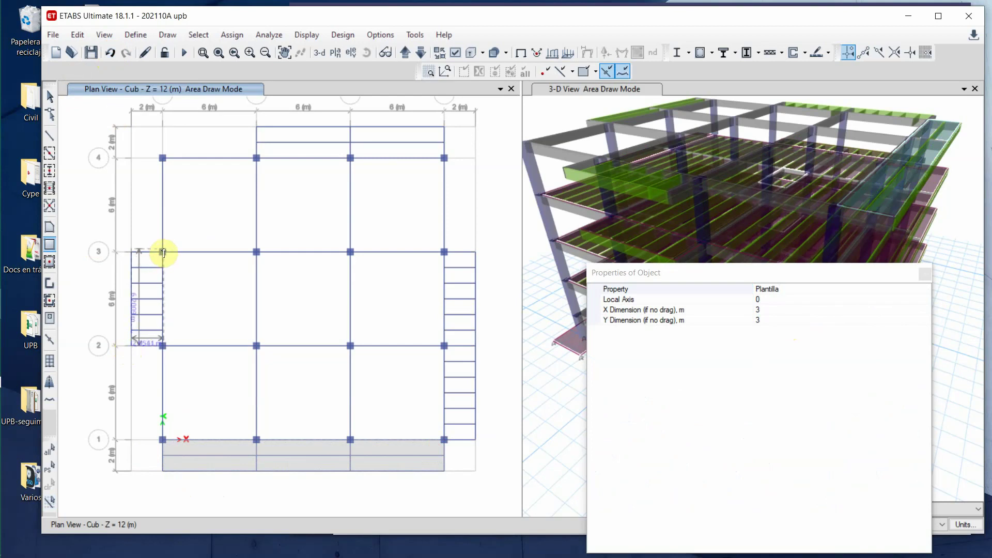
click(163, 252)
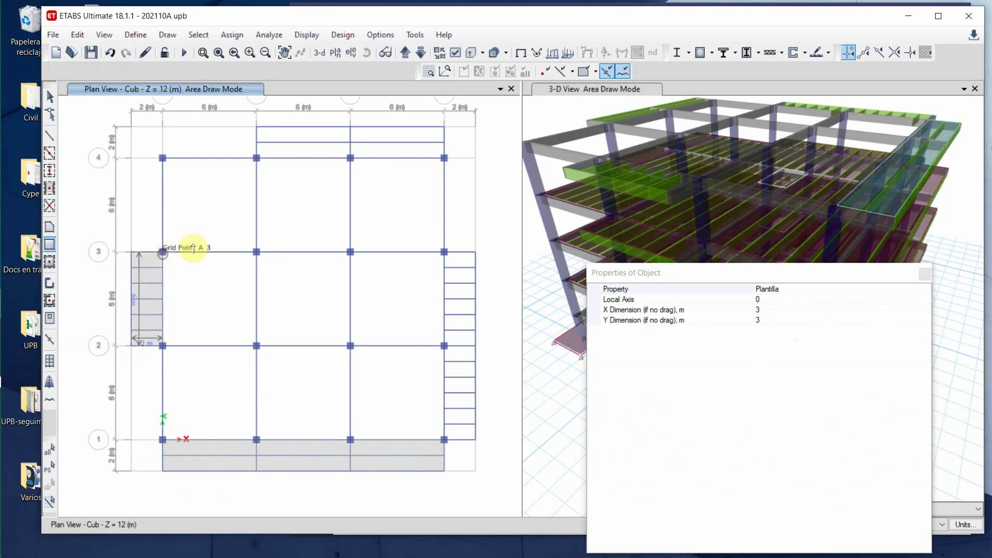
click(255, 161)
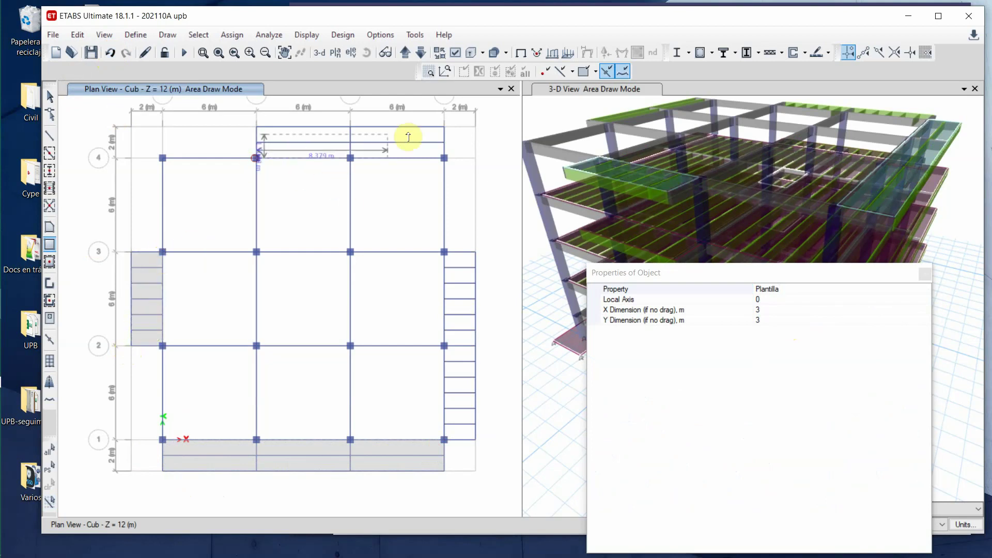
click(443, 130)
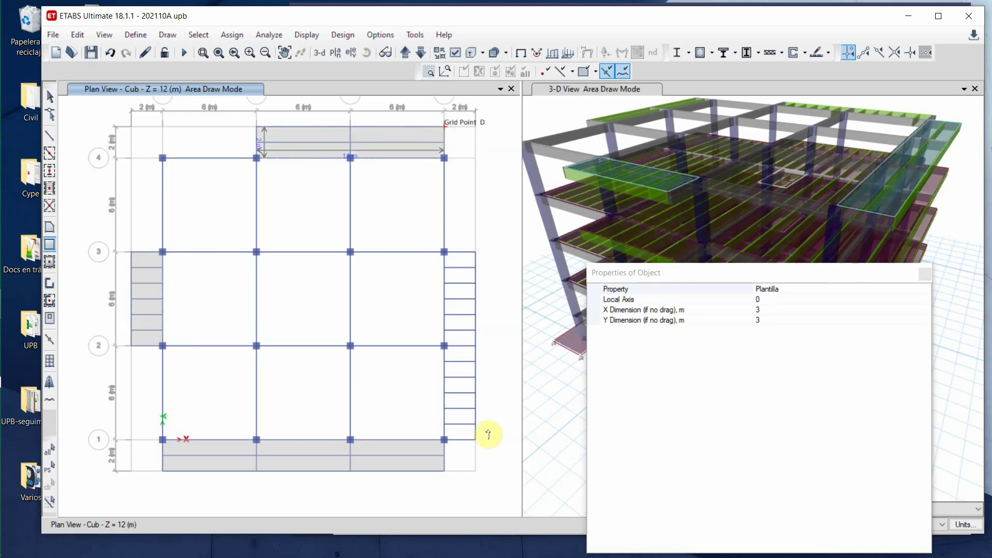
click(444, 441)
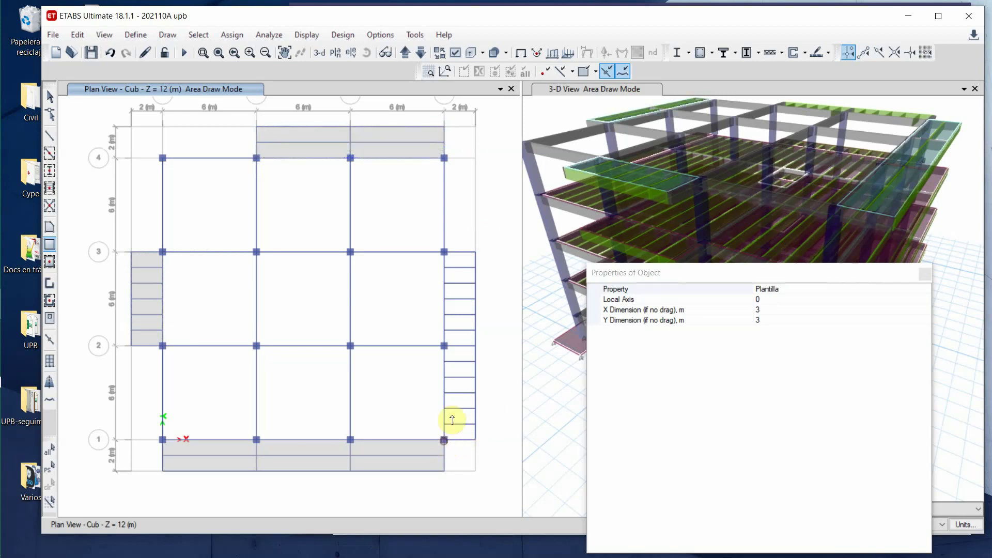
click(475, 252)
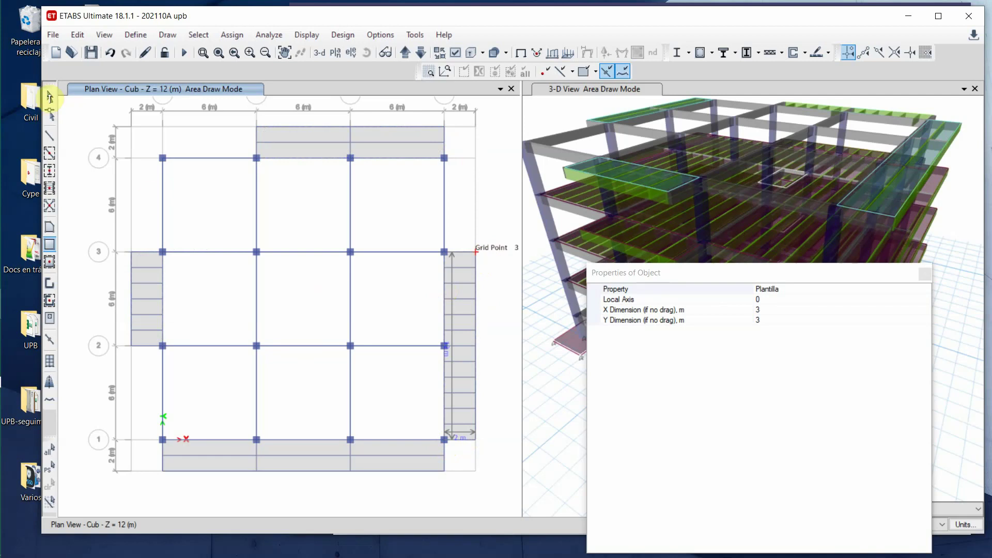
click(50, 96)
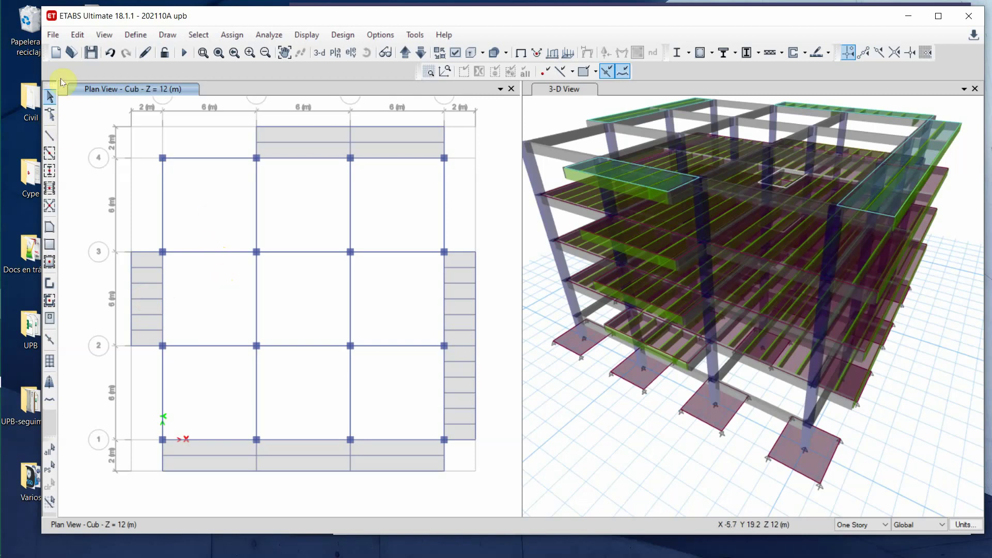
- Save the model and place four columns at the interior grid intersections on the Tqe level
click(91, 51)
middle_drag(674, 199, 732, 184)
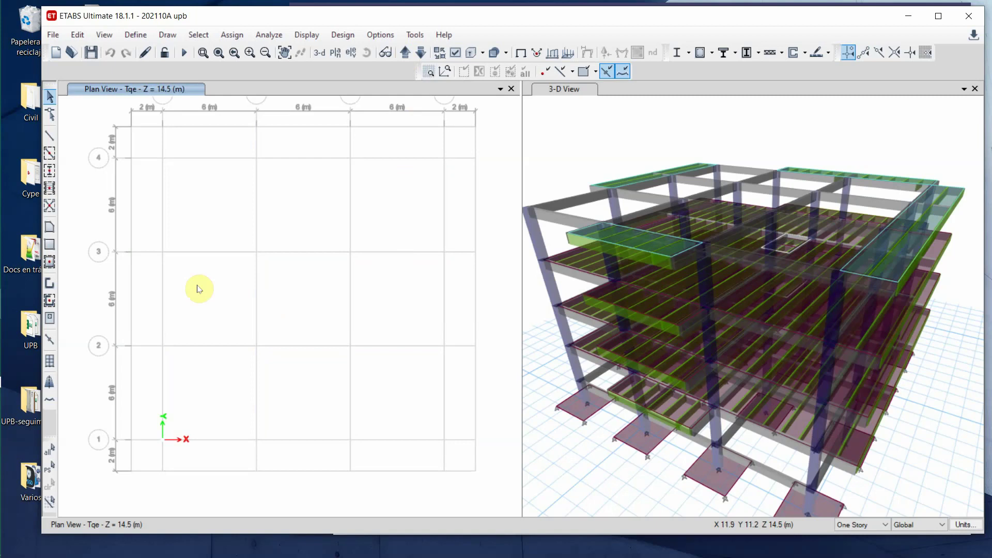
click(50, 175)
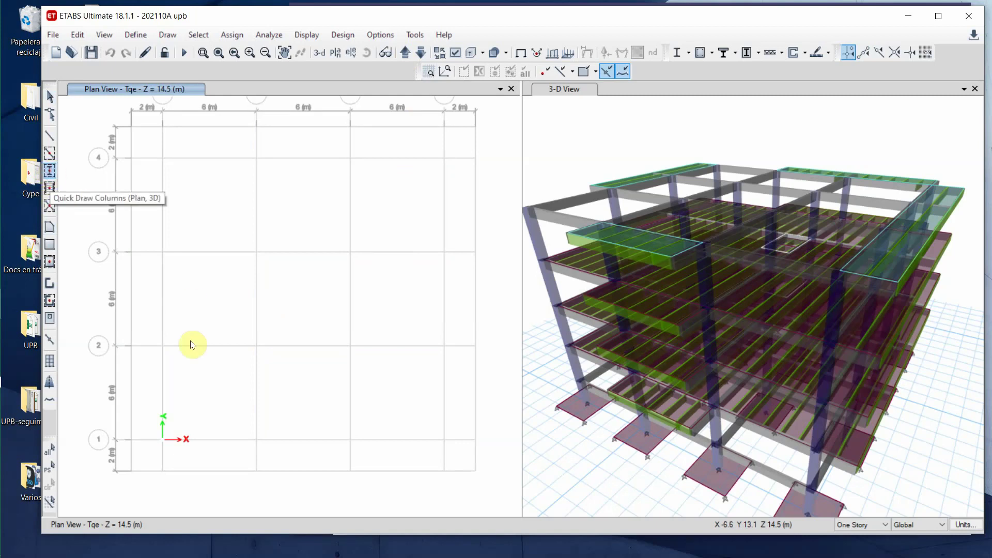
drag(243, 365, 365, 243)
- Add four beams linking the new columns and fill the square bay with secondary beams
click(49, 153)
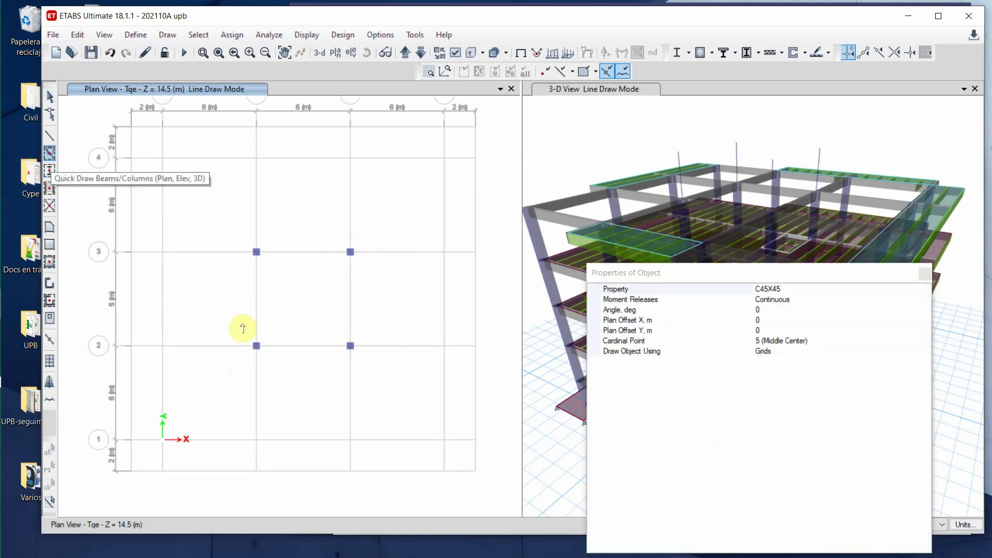
drag(240, 367, 382, 229)
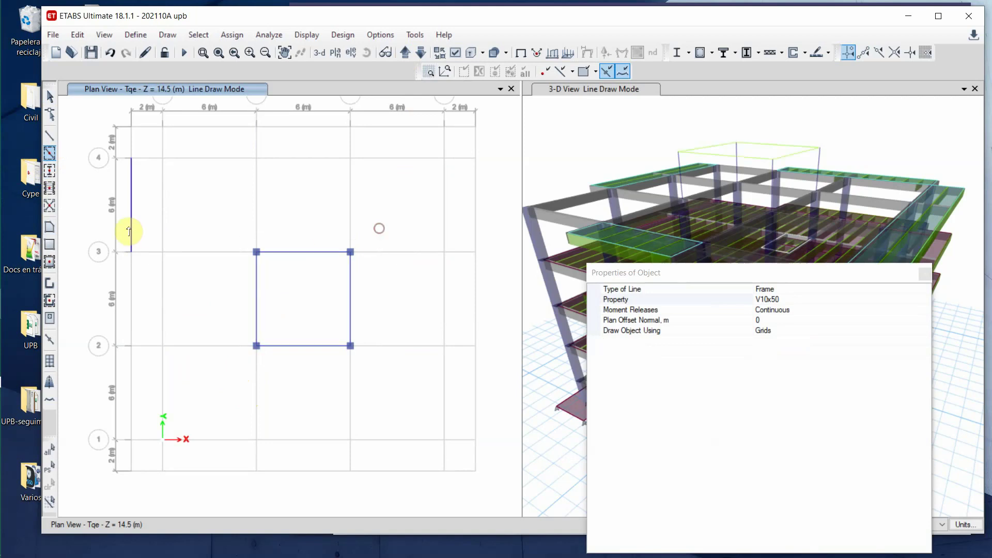
click(50, 192)
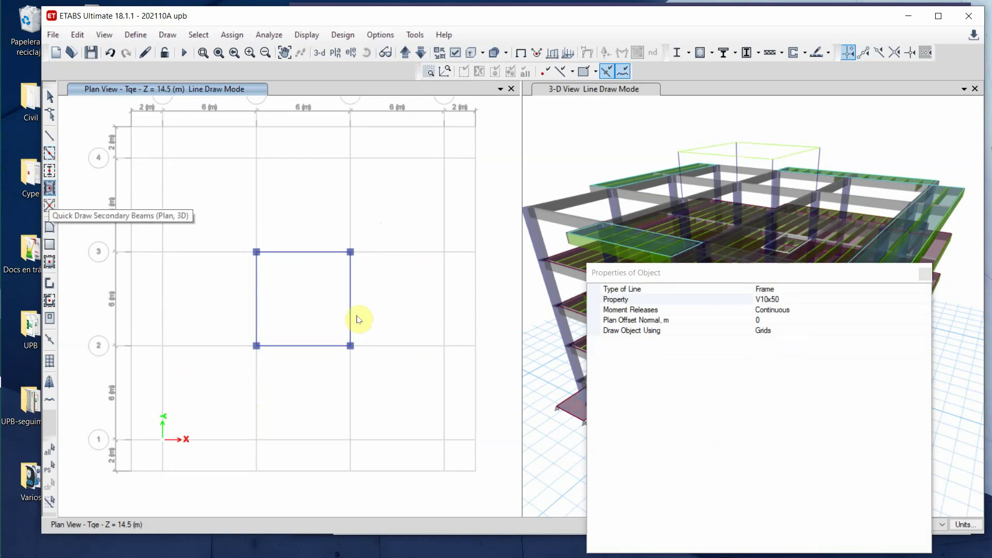
click(299, 305)
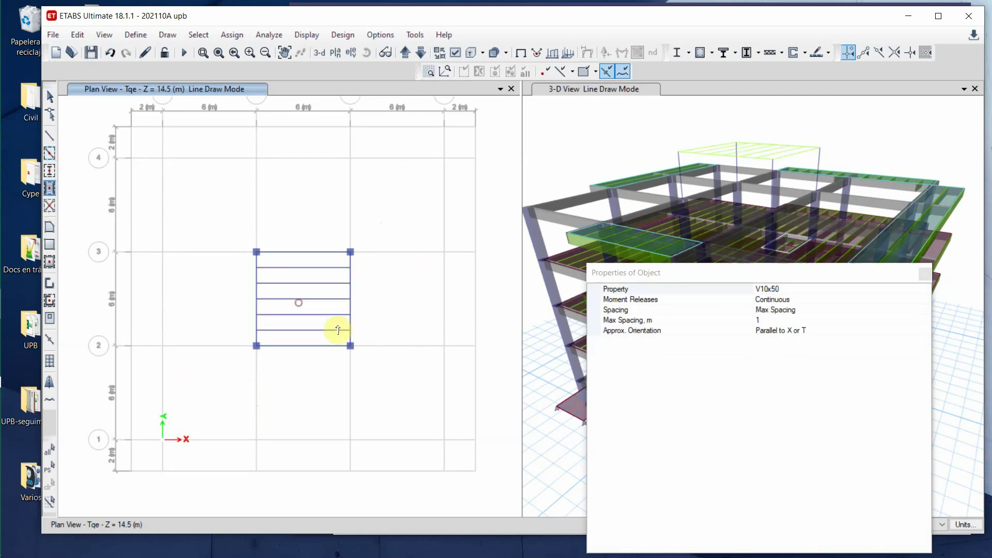
- Draw the 6 m × 6 m slab from grid point B2 to C3
click(49, 245)
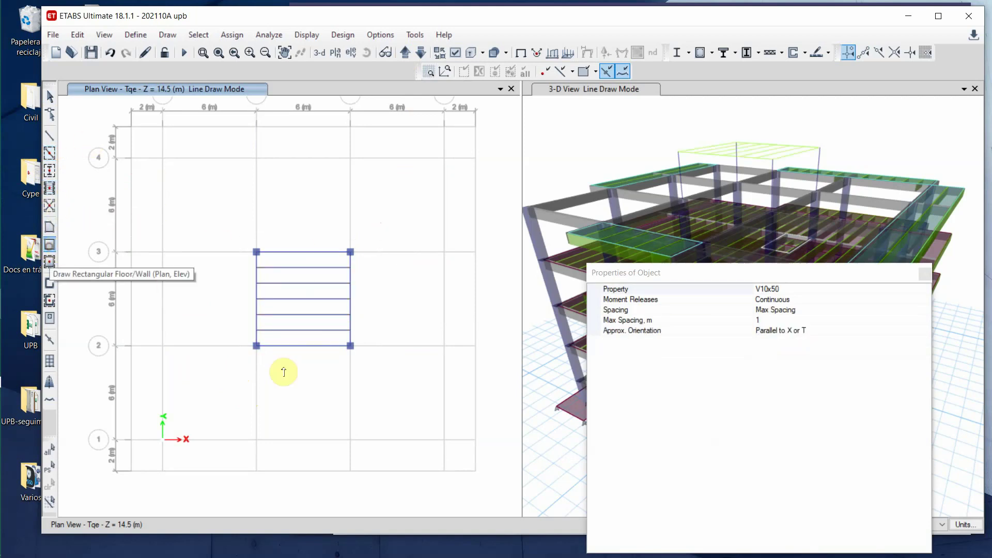
click(255, 346)
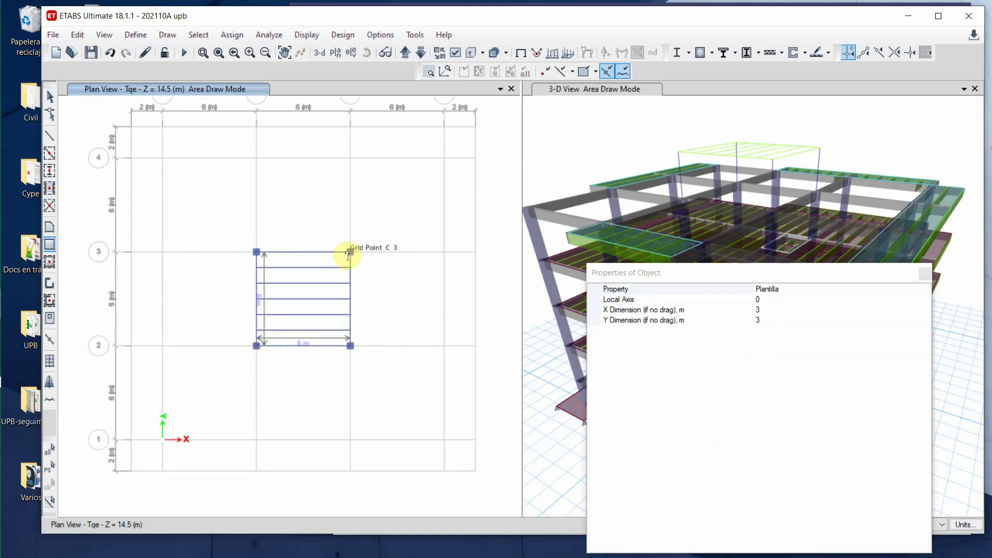
click(351, 252)
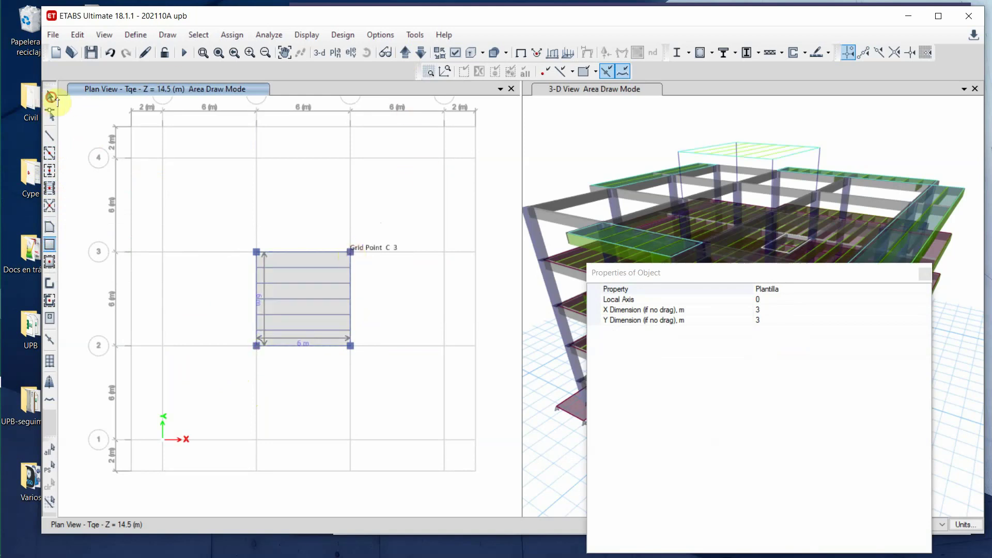
click(51, 97)
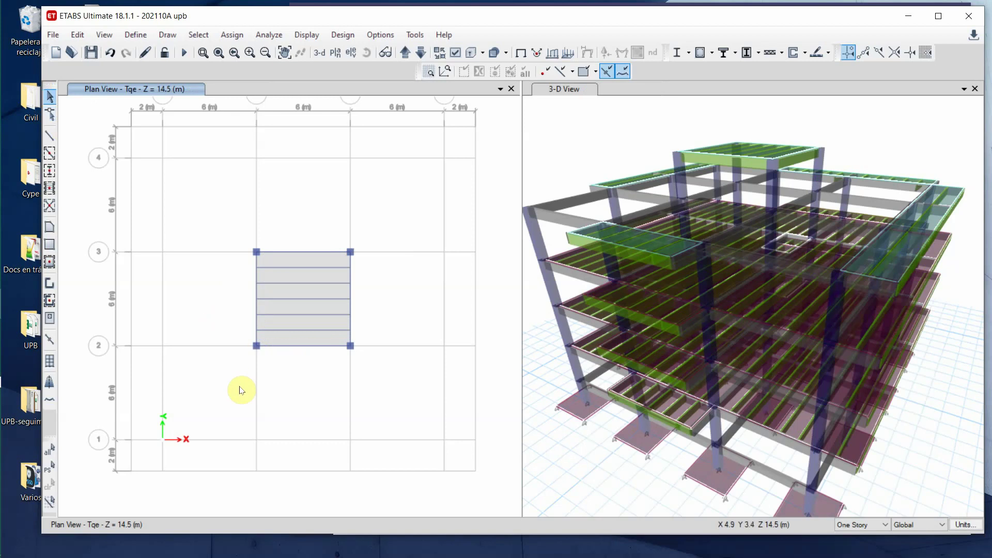
- Select the Tqe slab joints, define a new rigid diaphragm D2, and assign D2 to them
drag(239, 382, 377, 222)
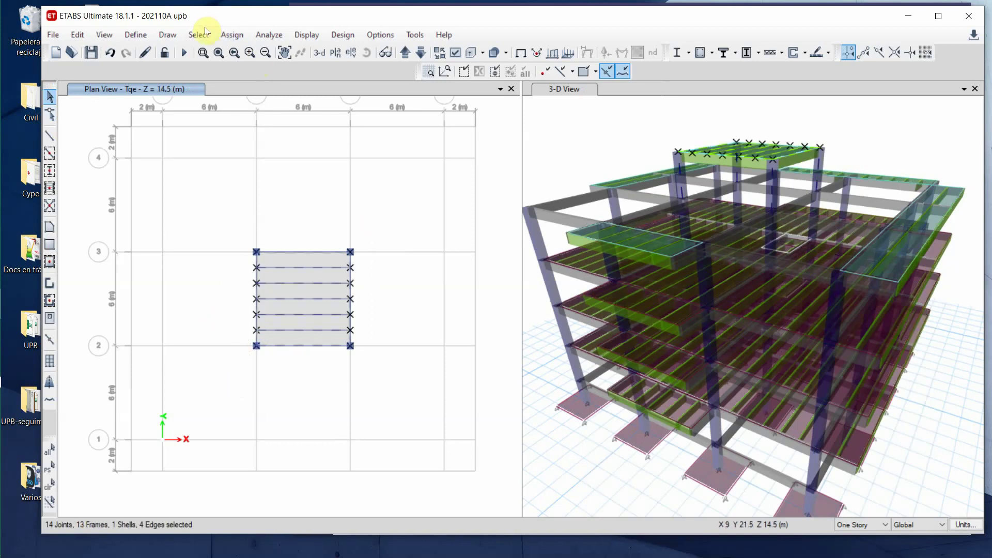
click(232, 35)
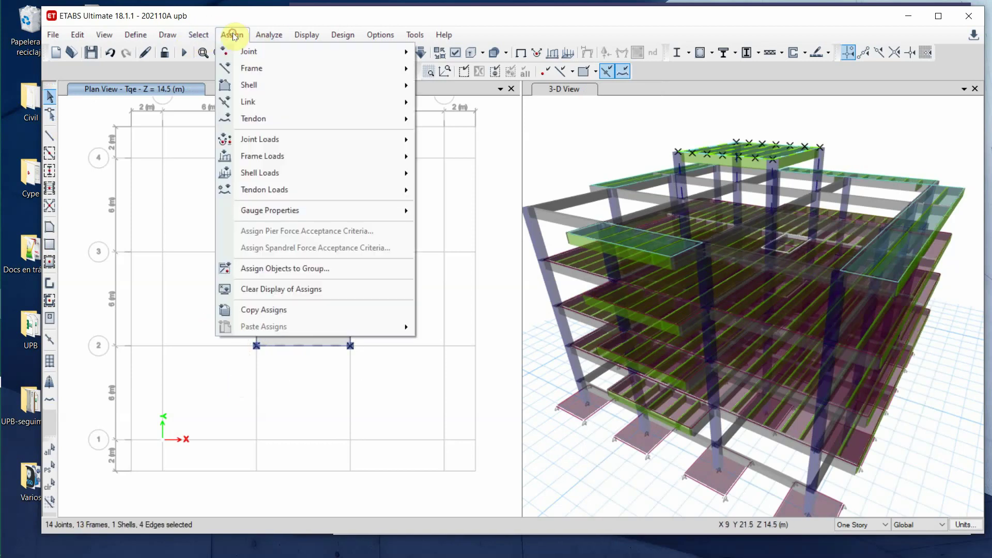
mouse_move(278, 52)
click(514, 80)
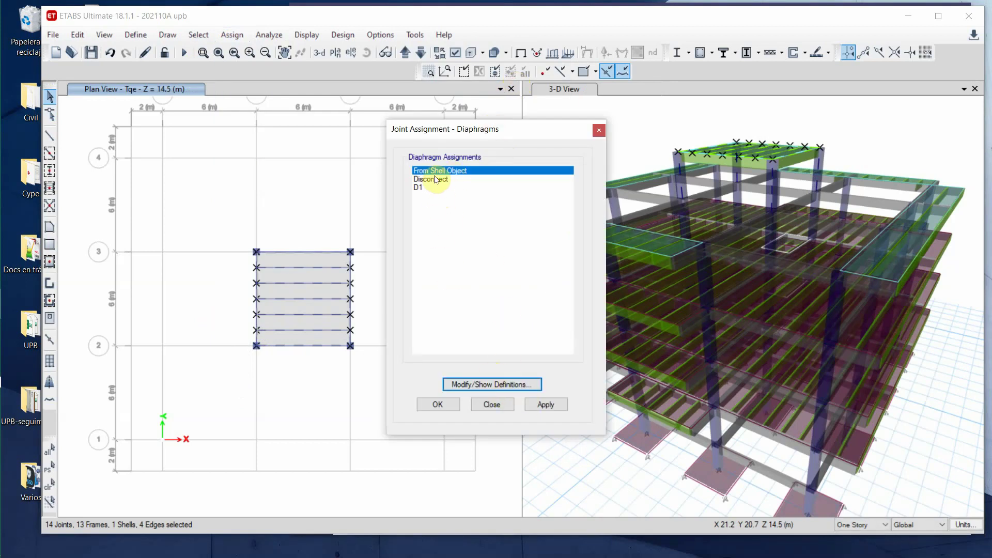
click(499, 385)
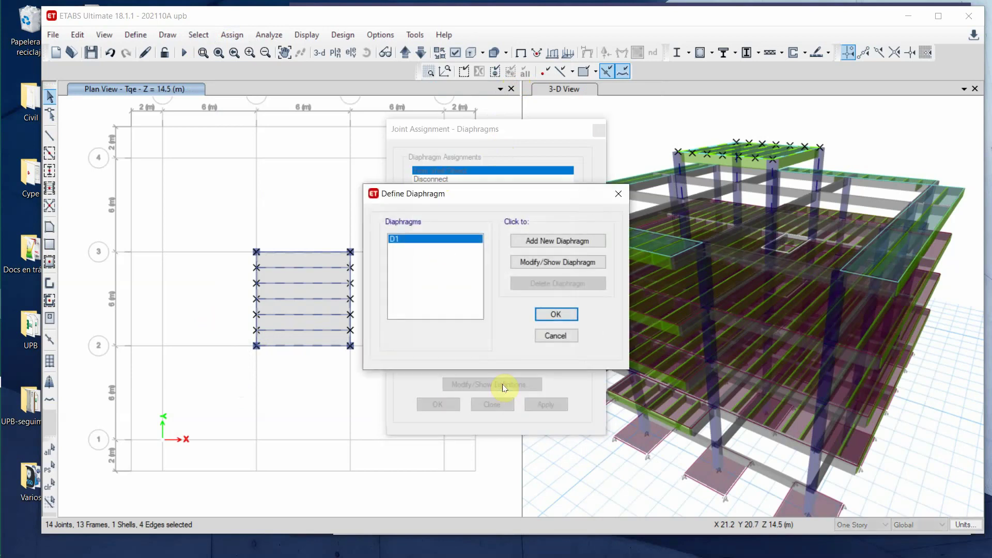
click(573, 240)
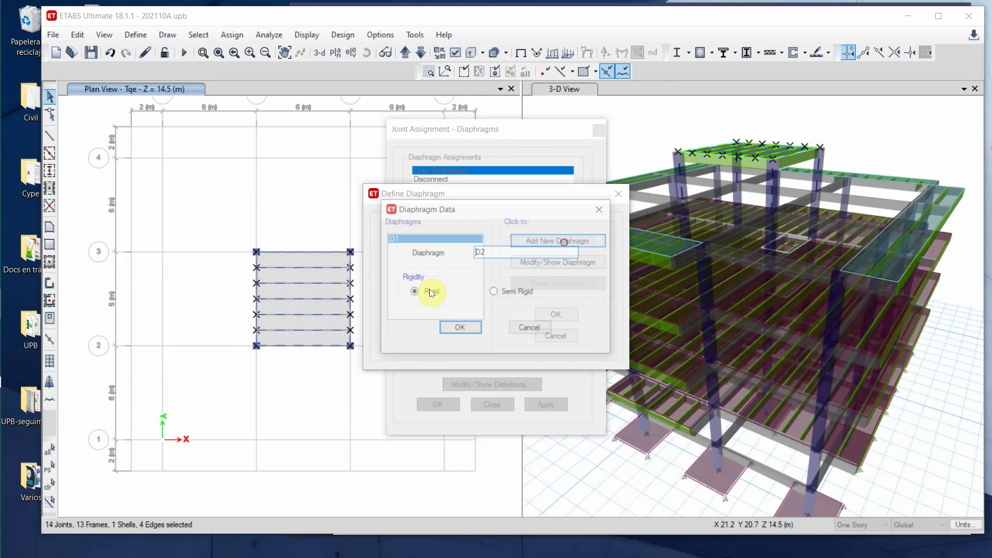
click(460, 330)
click(557, 315)
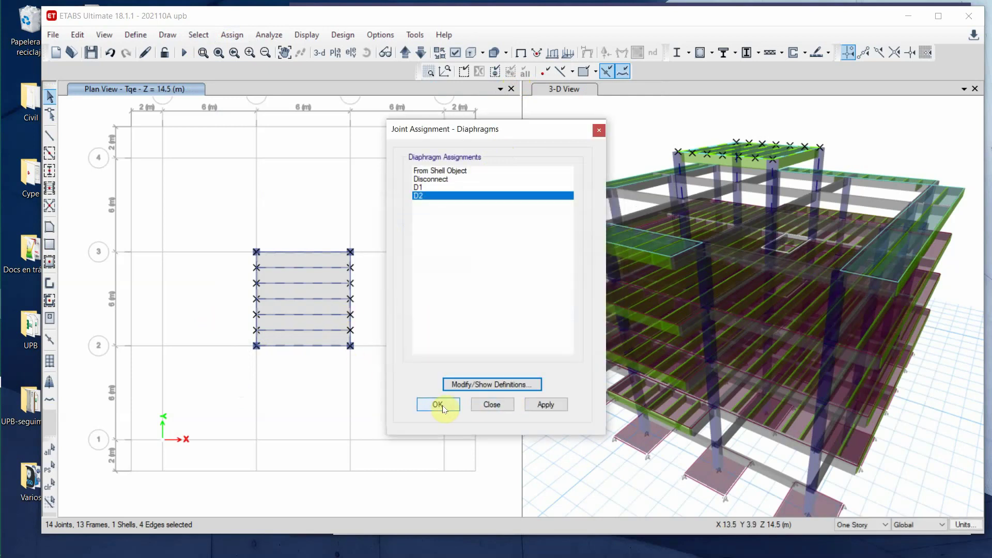
click(444, 405)
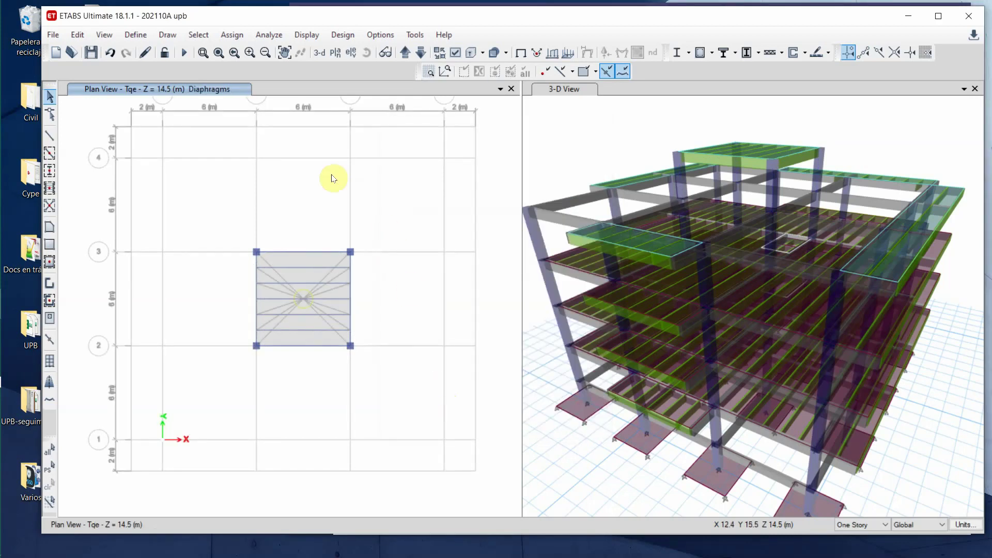
- Show the Cub level plan and define a new semi-rigid diaphragm named D3
click(420, 53)
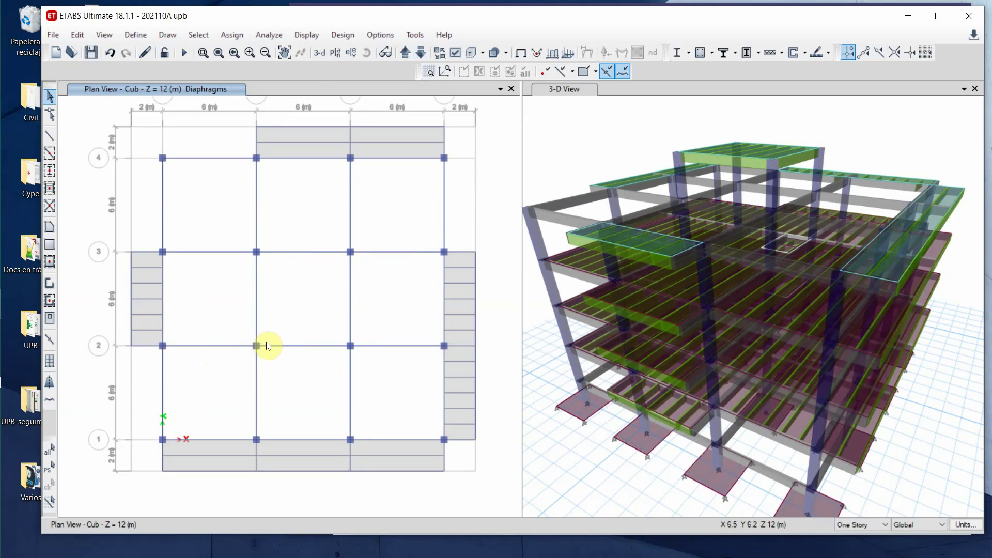
click(231, 35)
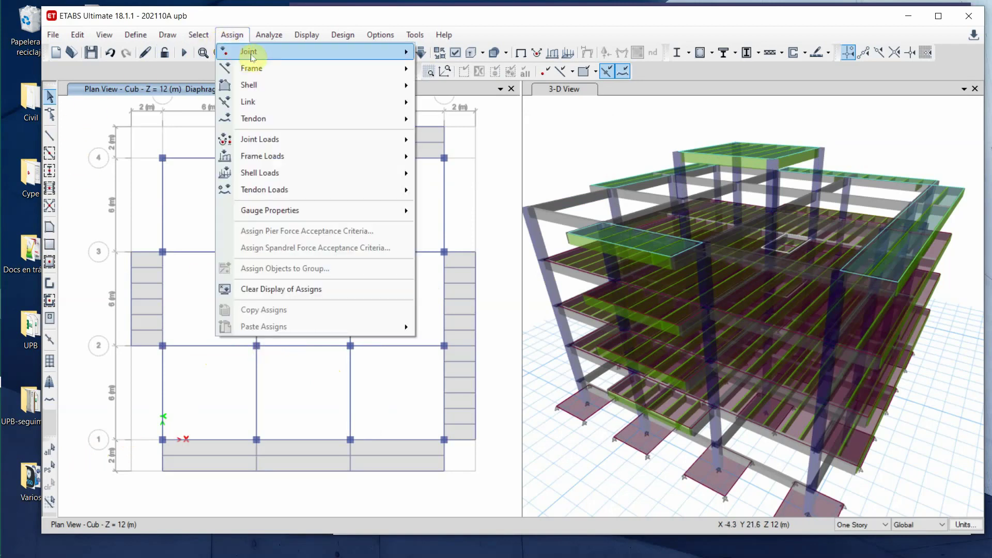
mouse_move(248, 52)
click(494, 89)
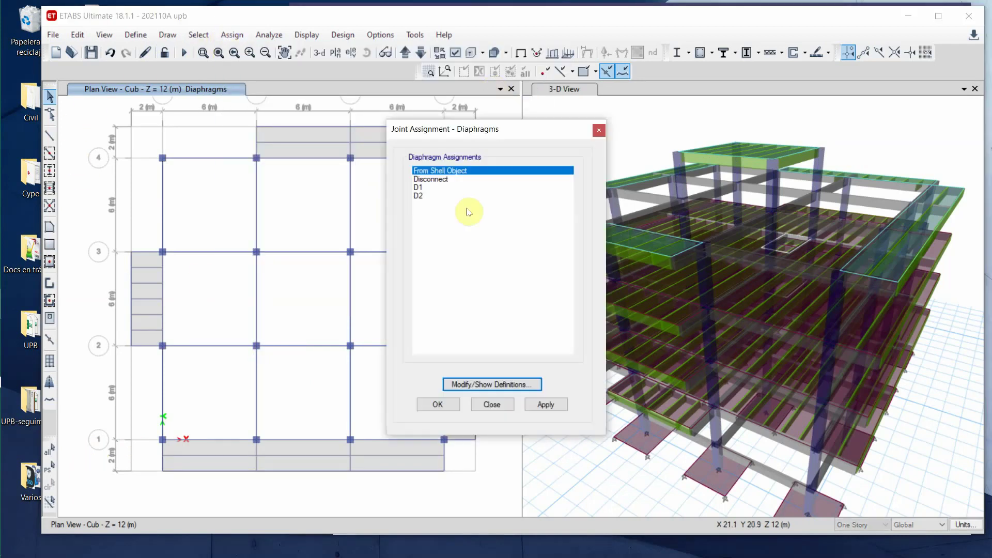
click(509, 384)
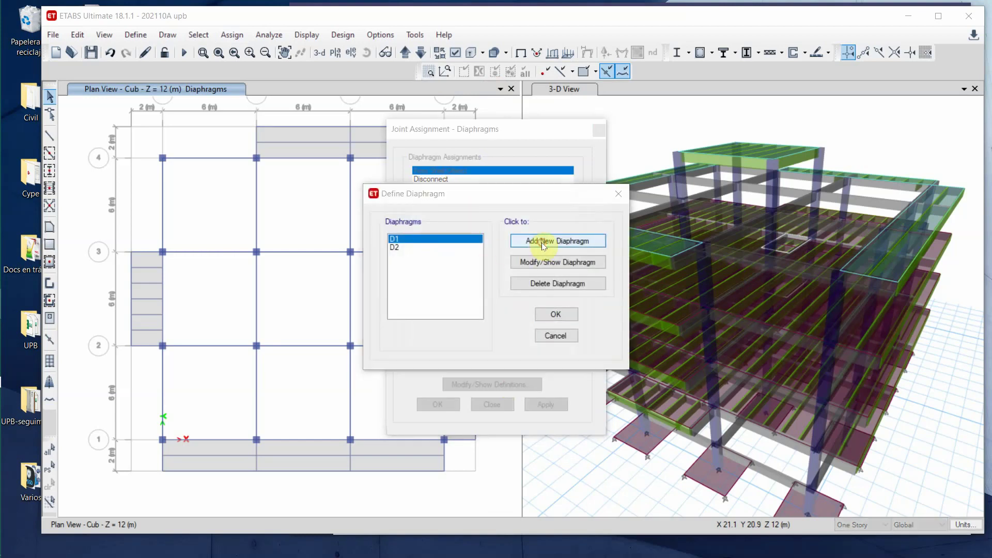
click(543, 245)
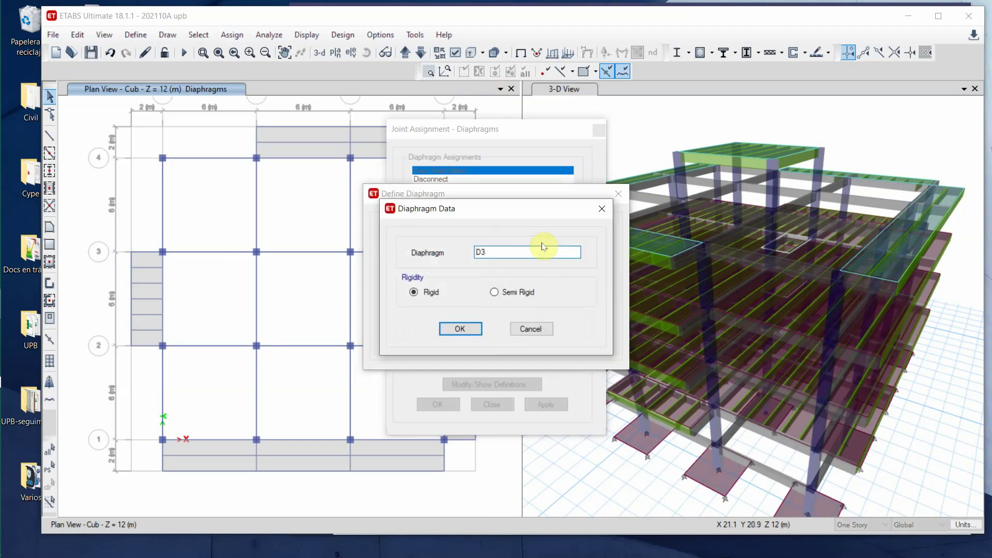
click(494, 292)
click(458, 329)
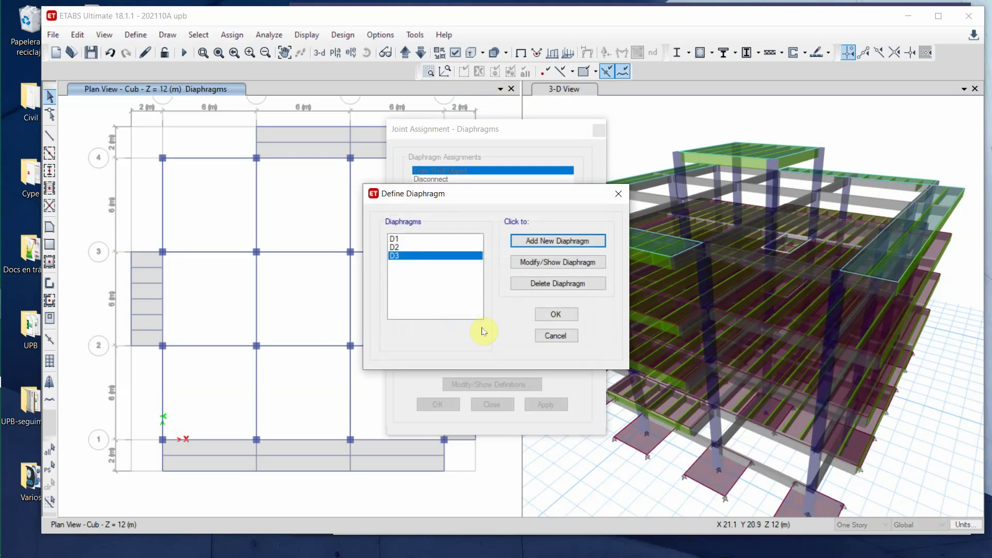
click(556, 315)
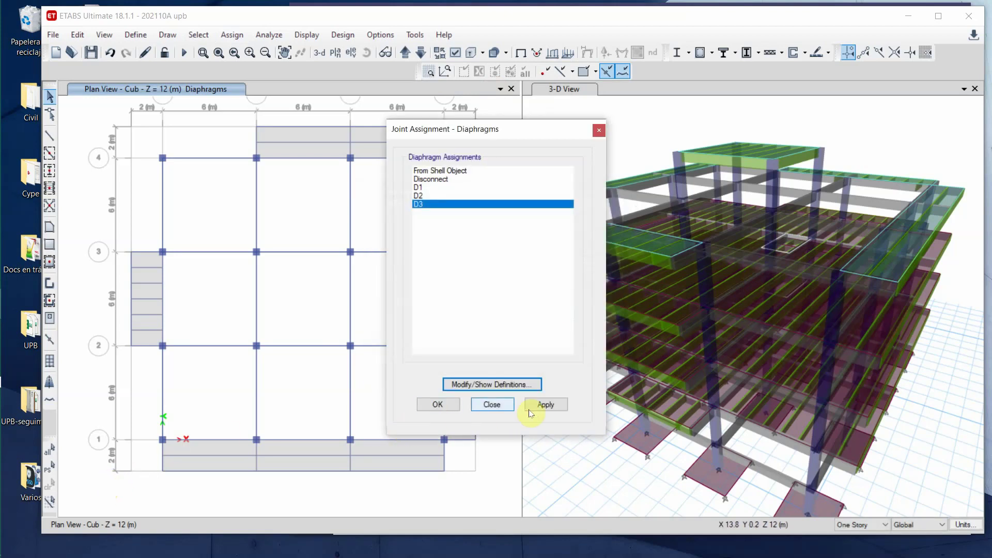
- Select every joint on the Cub level plan and assign diaphragm D3 to them
drag(103, 492, 513, 109)
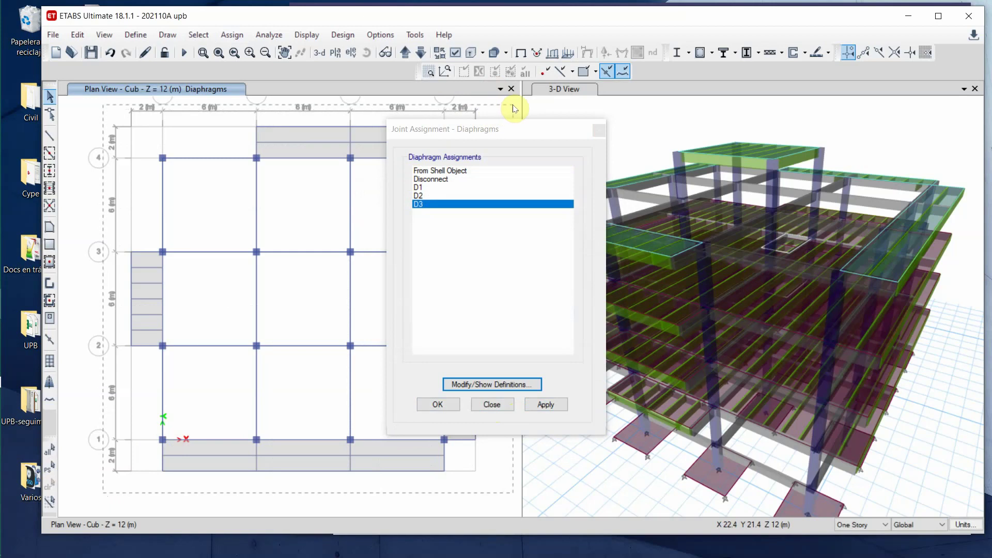
click(546, 405)
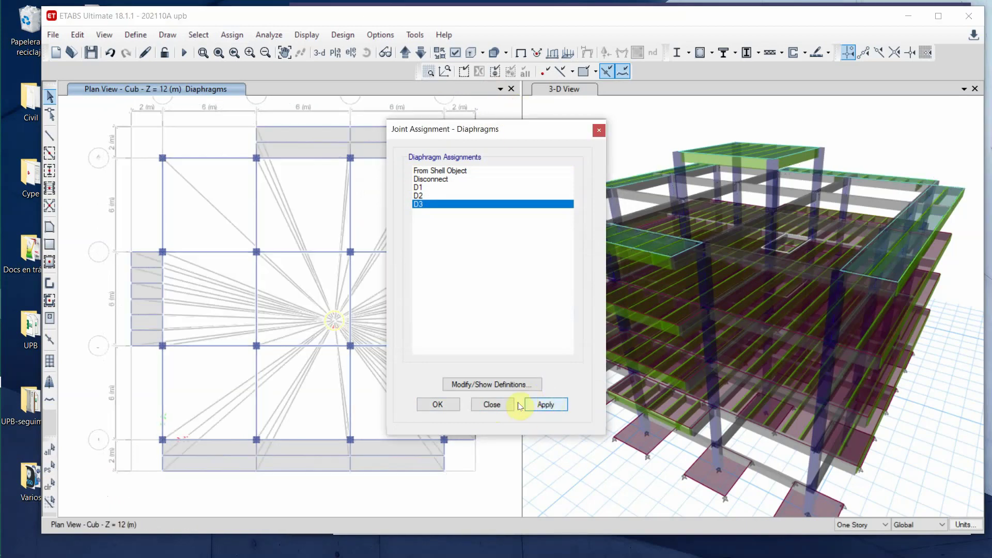
click(491, 404)
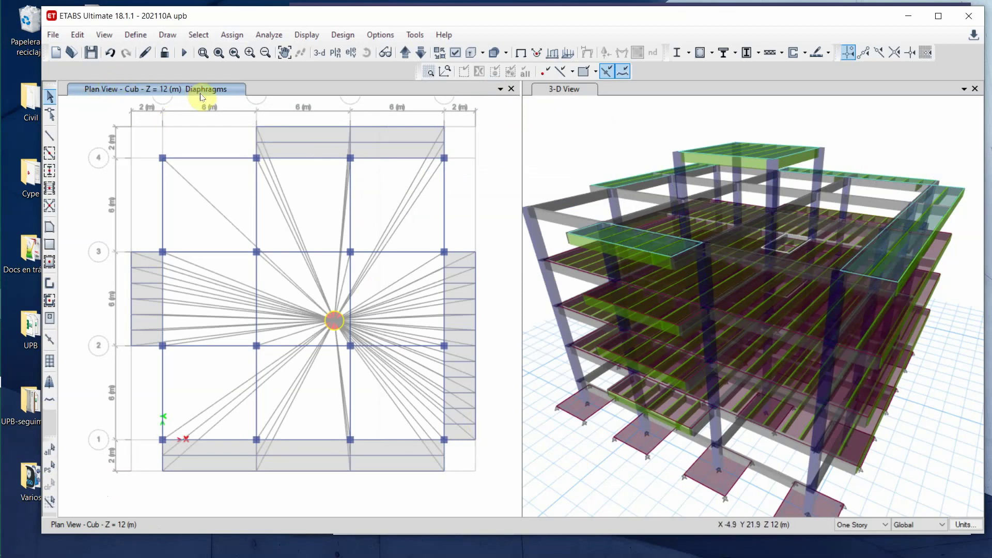
click(421, 52)
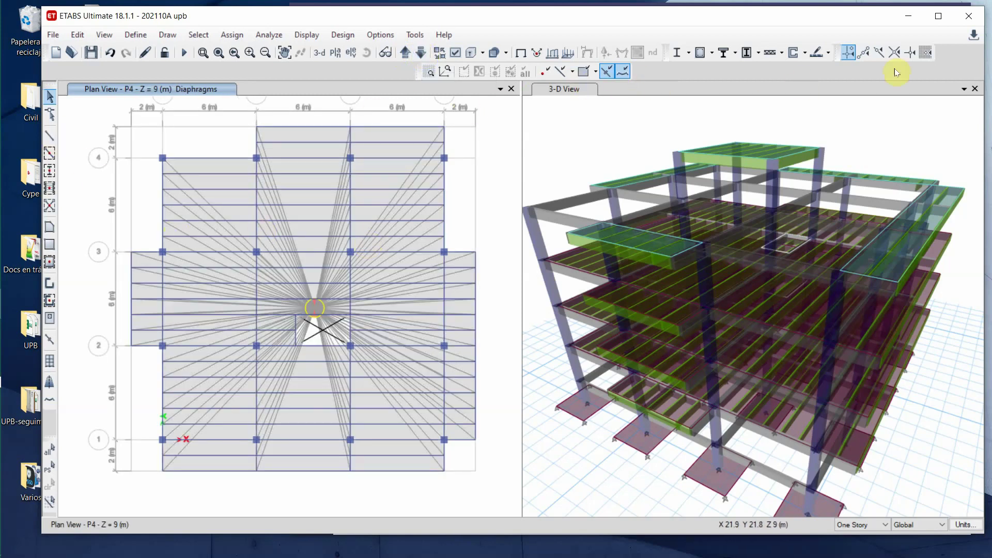
click(308, 171)
right_click(309, 171)
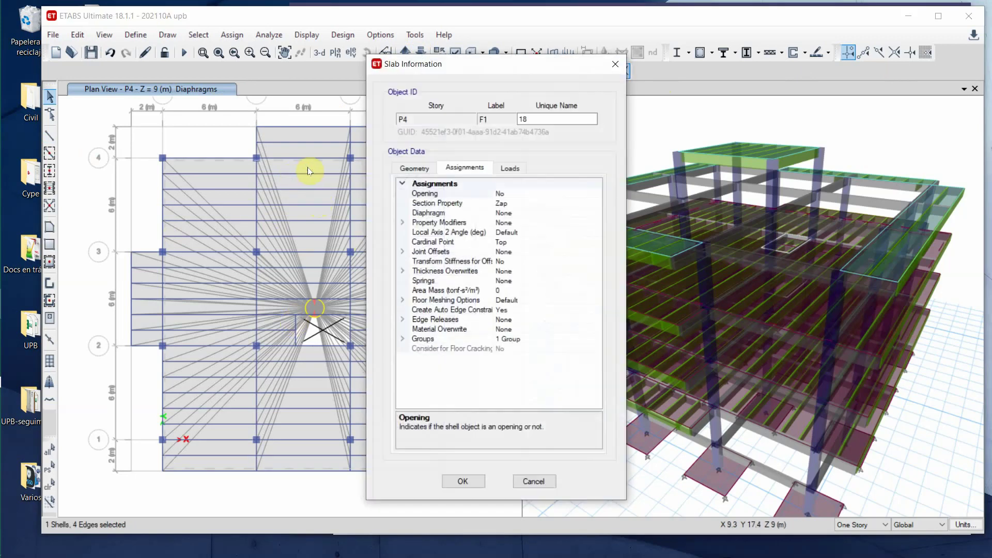
click(509, 168)
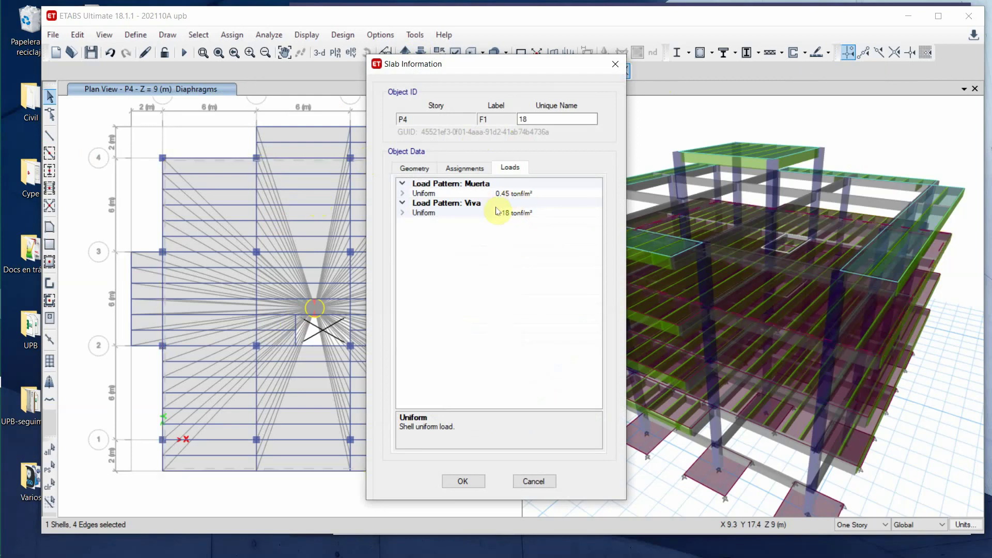
click(545, 480)
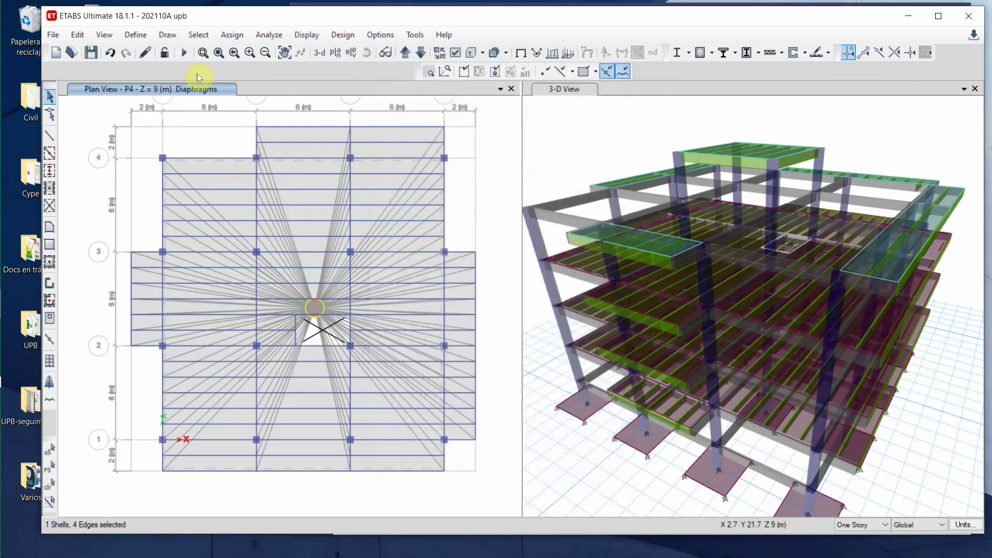
click(406, 53)
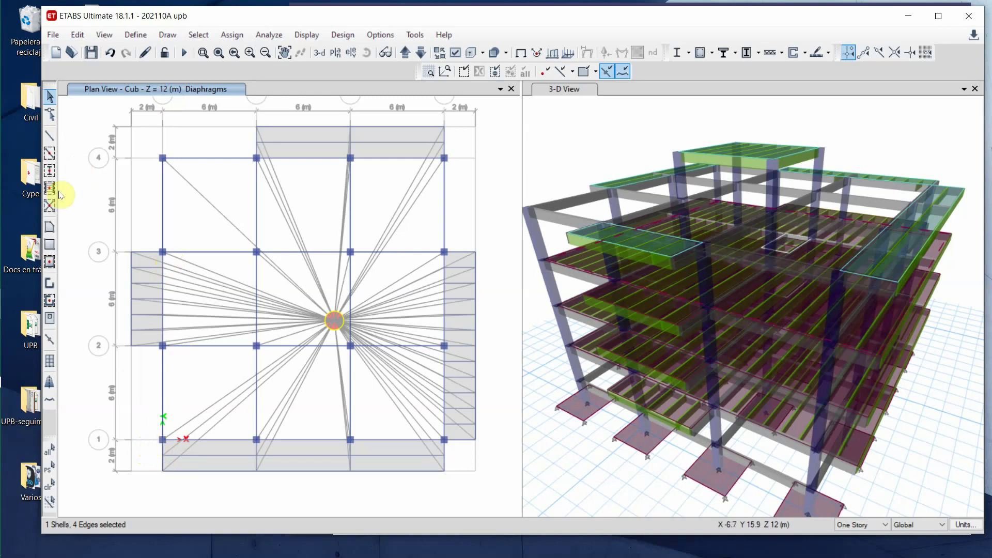
- Apply a 0.5 tonf/m uniform Muerta distributed frame load with nothing selected, dismissing the warning
click(231, 41)
mouse_move(290, 68)
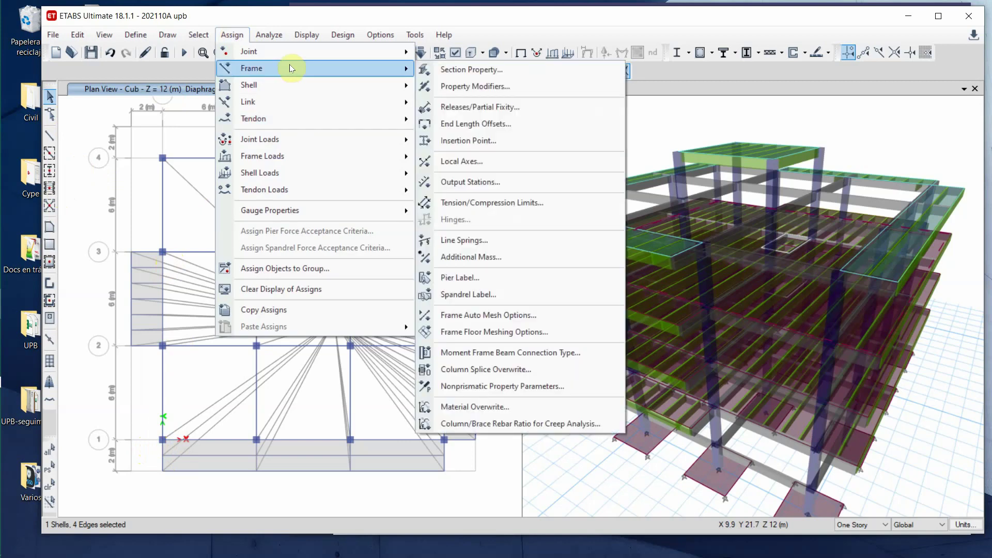
mouse_move(292, 160)
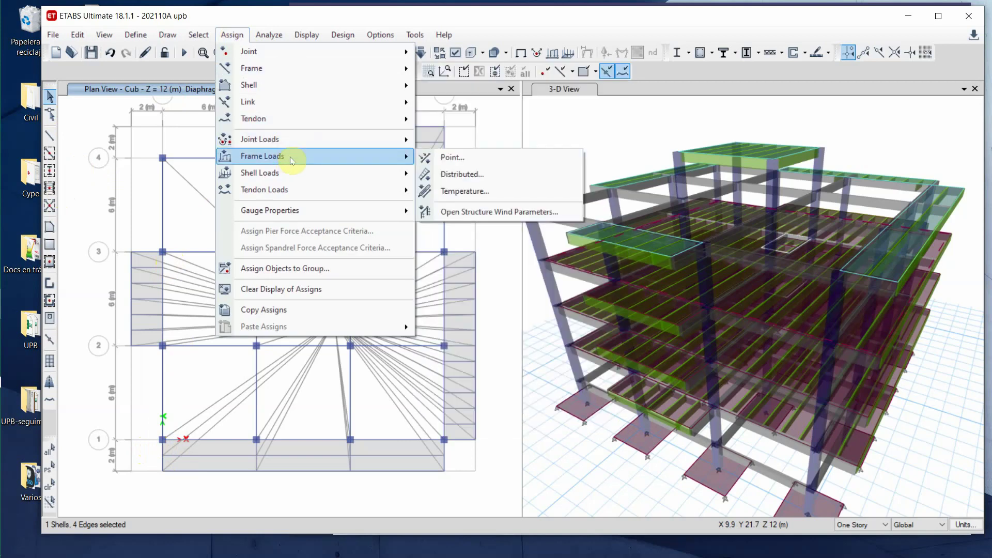
click(490, 177)
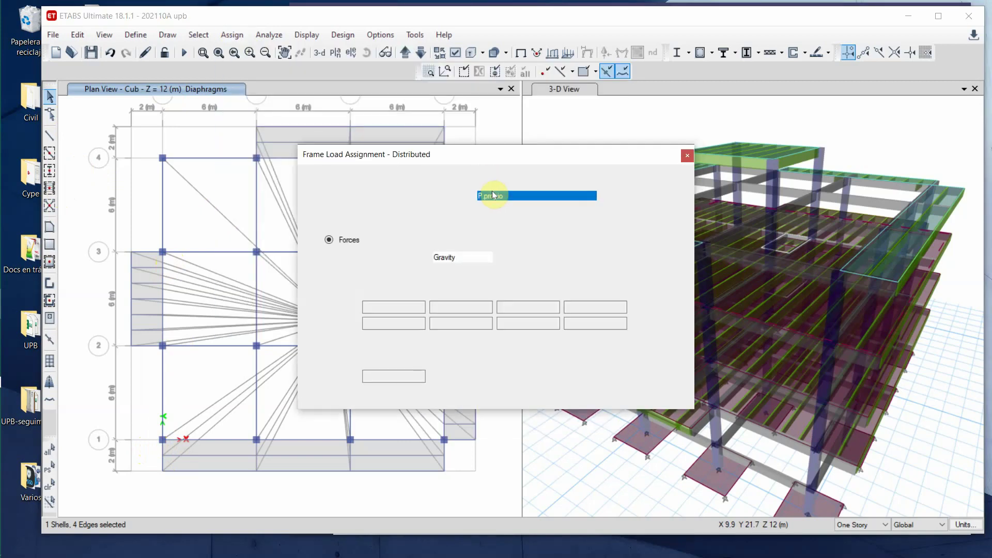
click(602, 196)
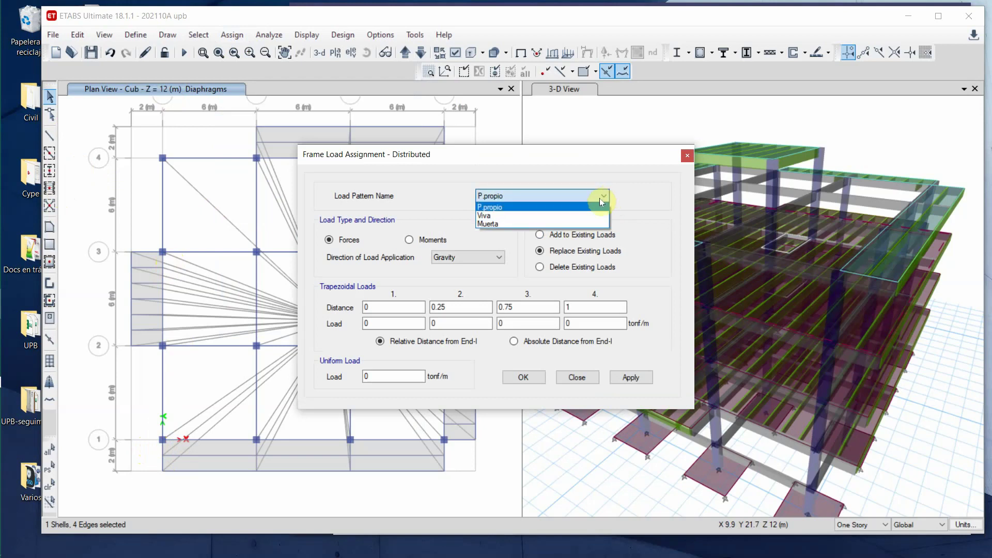
click(570, 223)
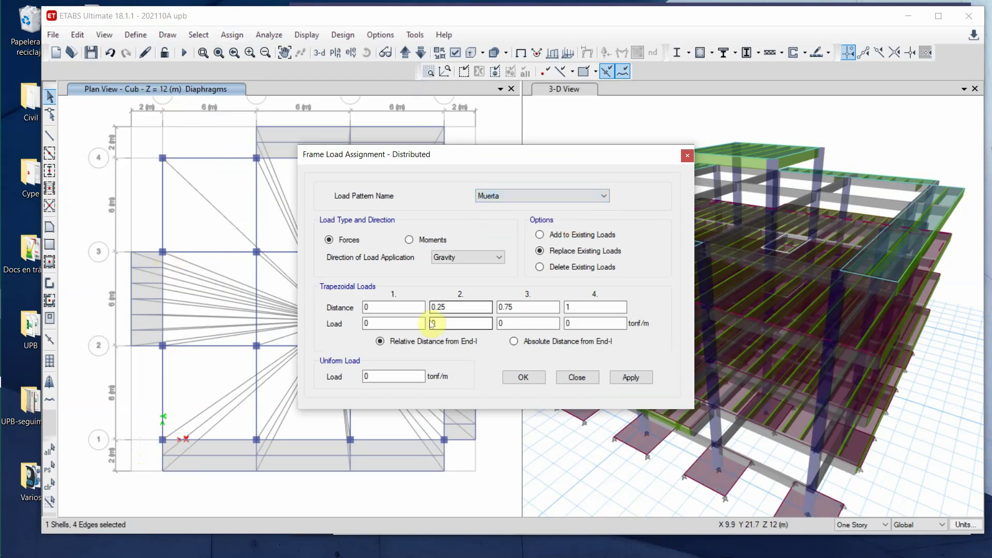
click(391, 377)
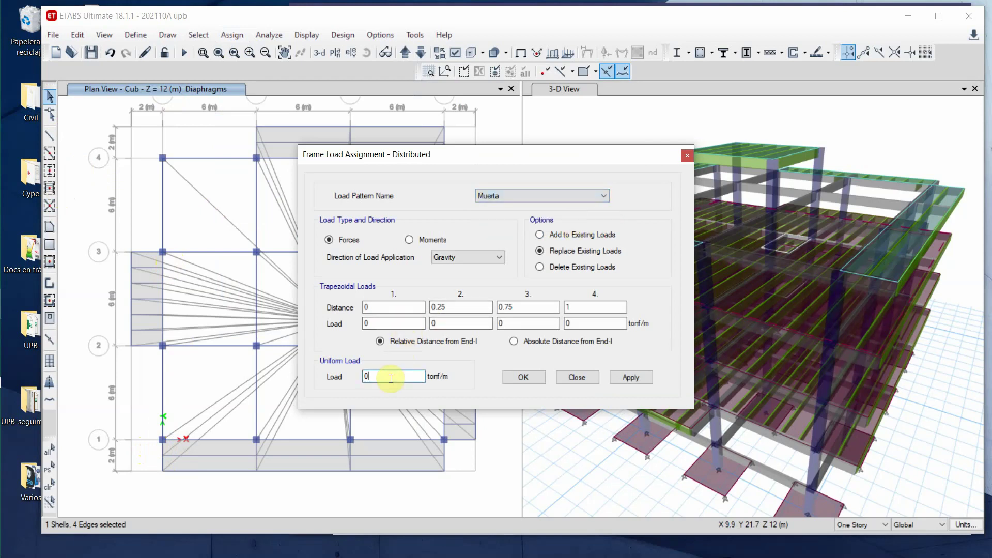
text(.5)
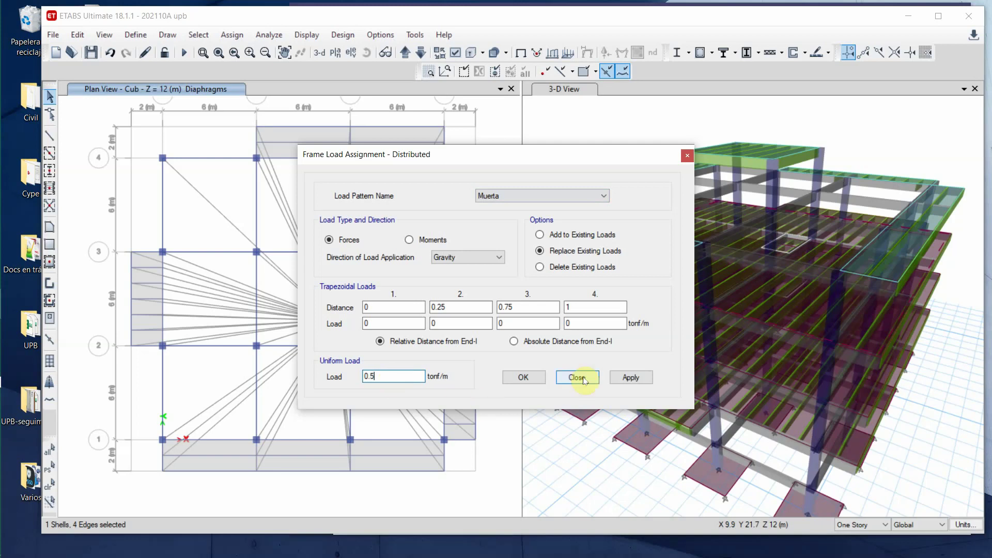
click(639, 379)
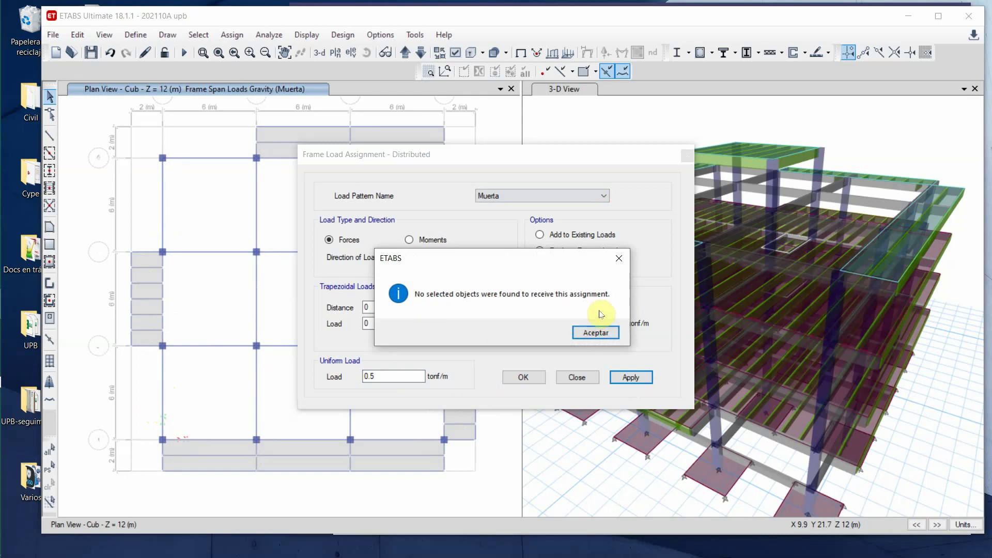
click(590, 333)
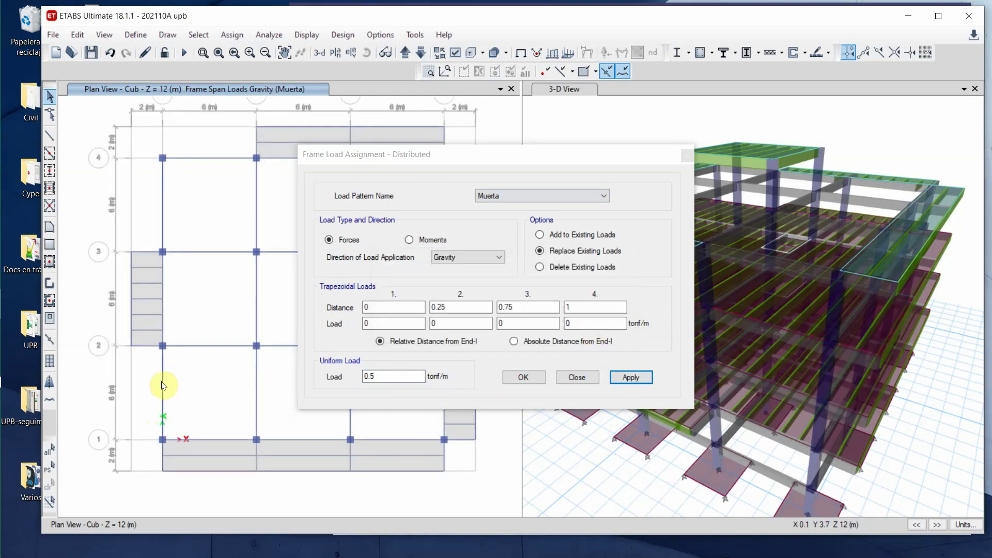
click(578, 380)
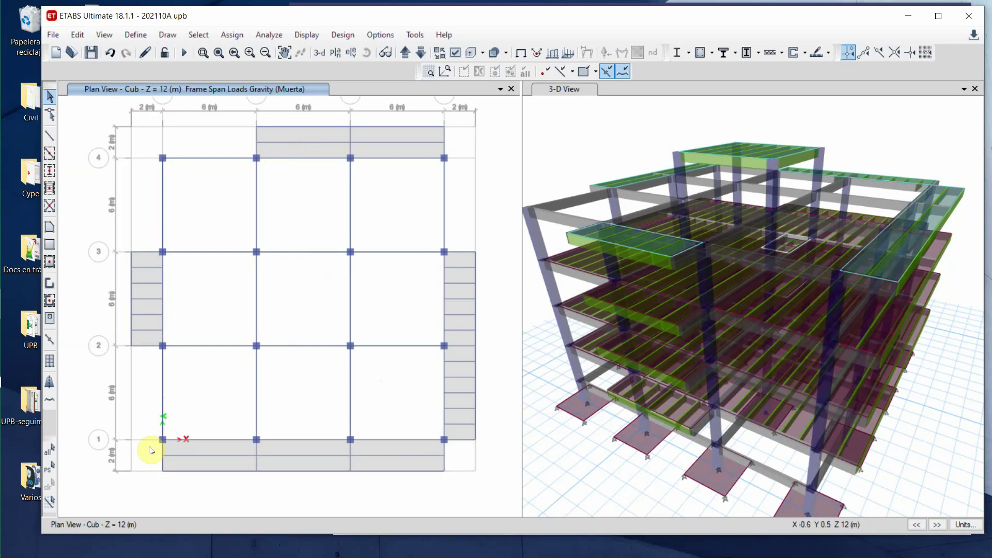
- Load all Cub-level beams with 0.5 tonf/m uniform Muerta, then switch the plan to Tqe
drag(149, 449, 454, 155)
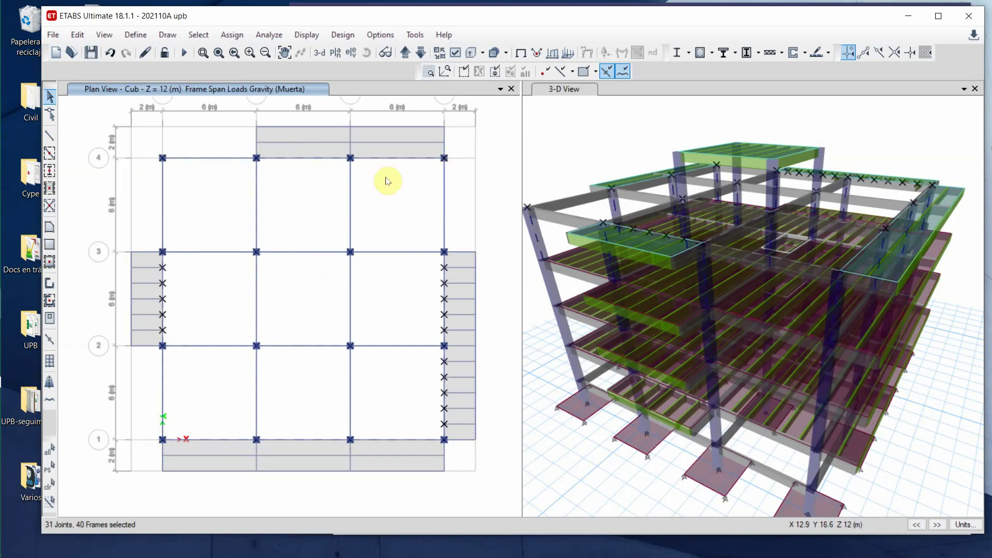
right_click(85, 117)
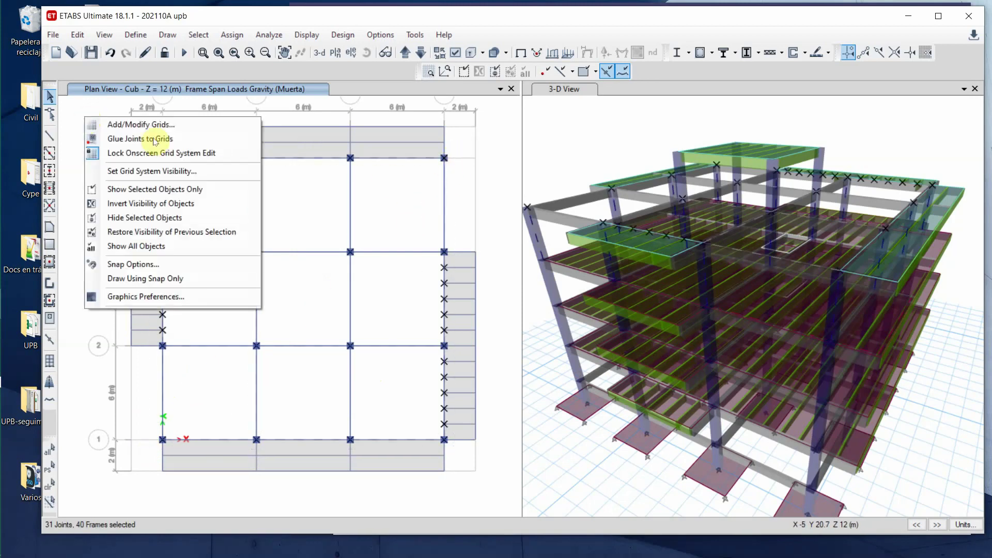
click(232, 34)
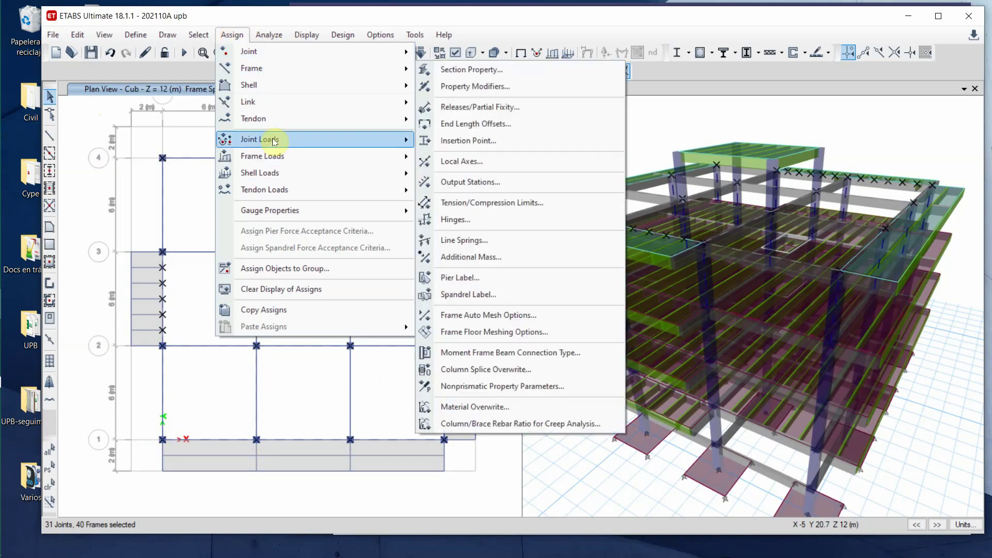
mouse_move(274, 156)
click(461, 175)
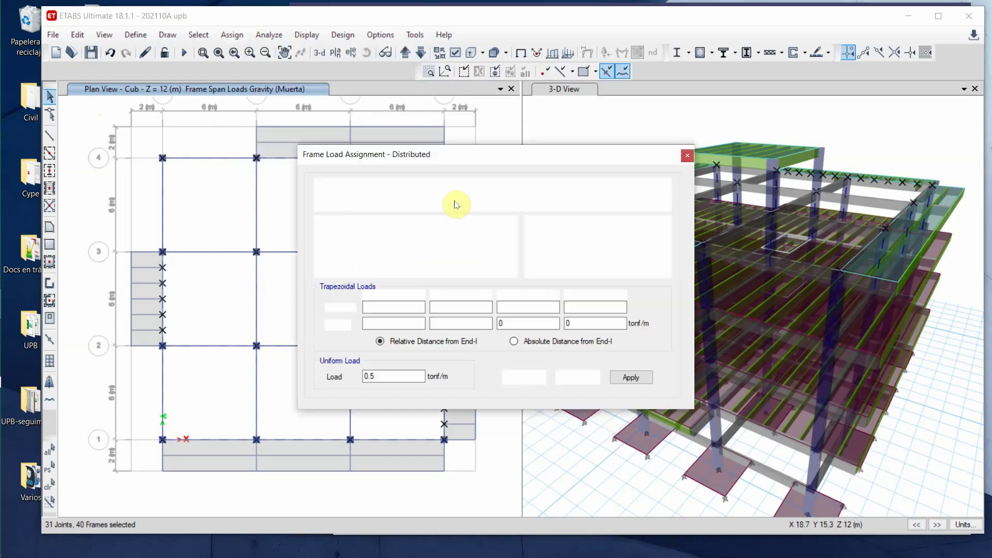
click(628, 377)
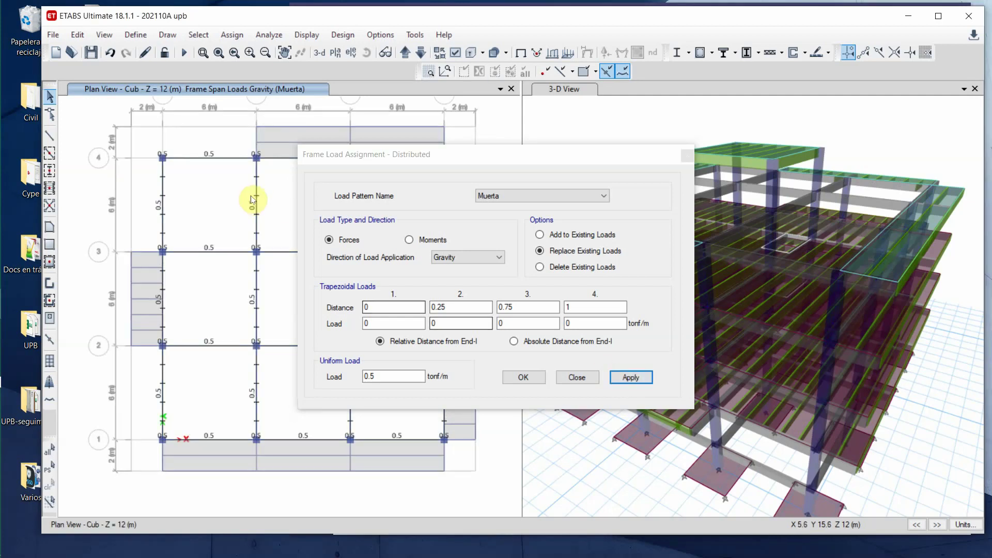
drag(485, 160, 763, 164)
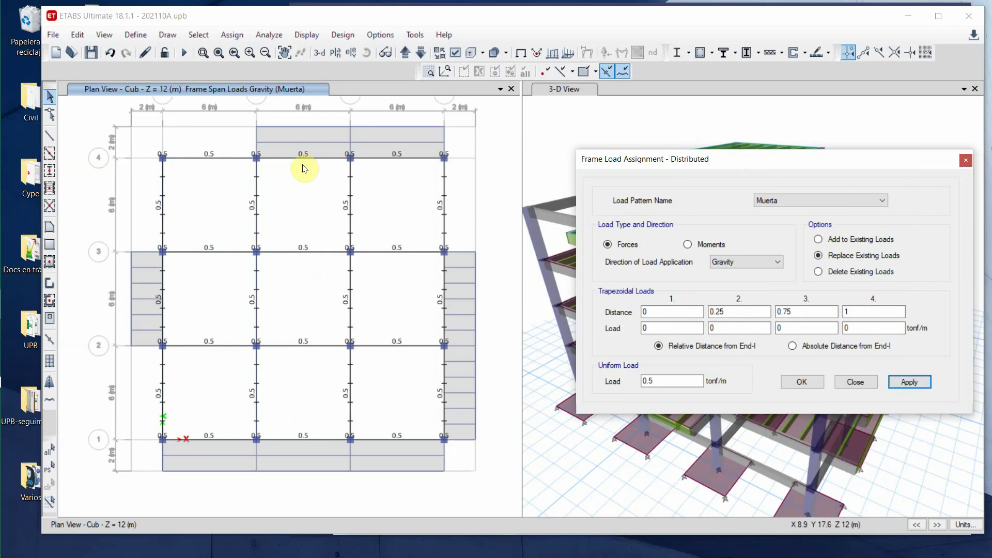
click(405, 52)
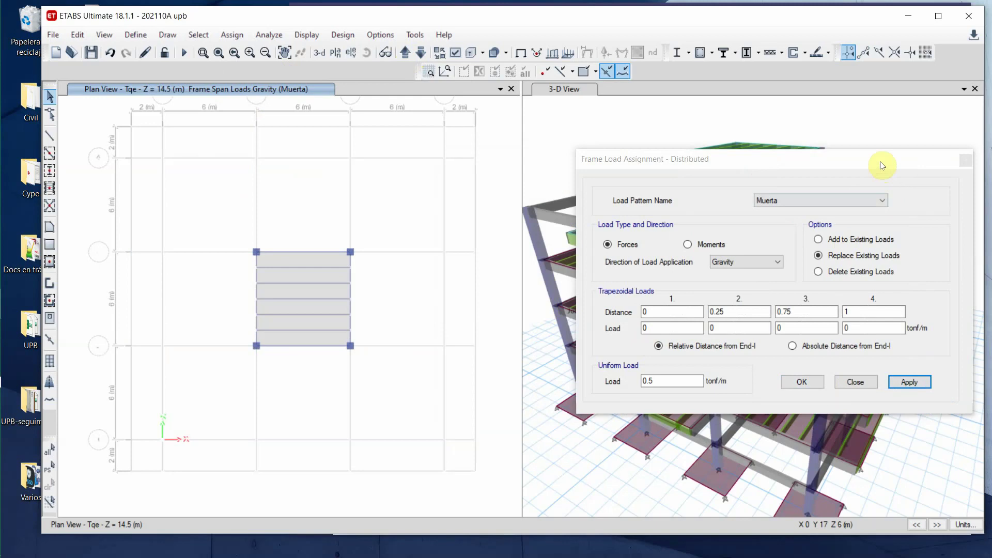
drag(881, 165, 786, 141)
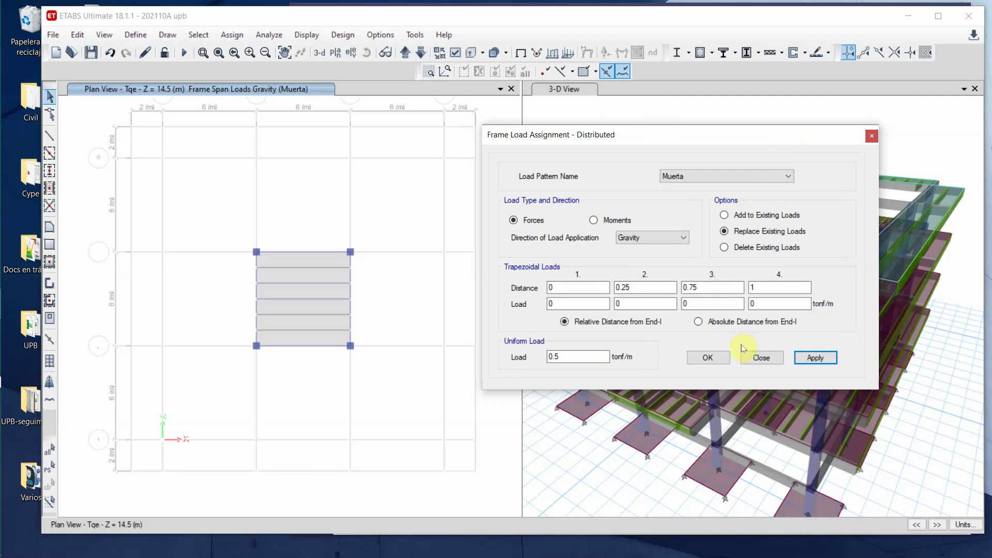
- Load the grid 2–3 slab panel with 0.43 tonf/m² uniform Muerta, replacing existing loads
click(871, 136)
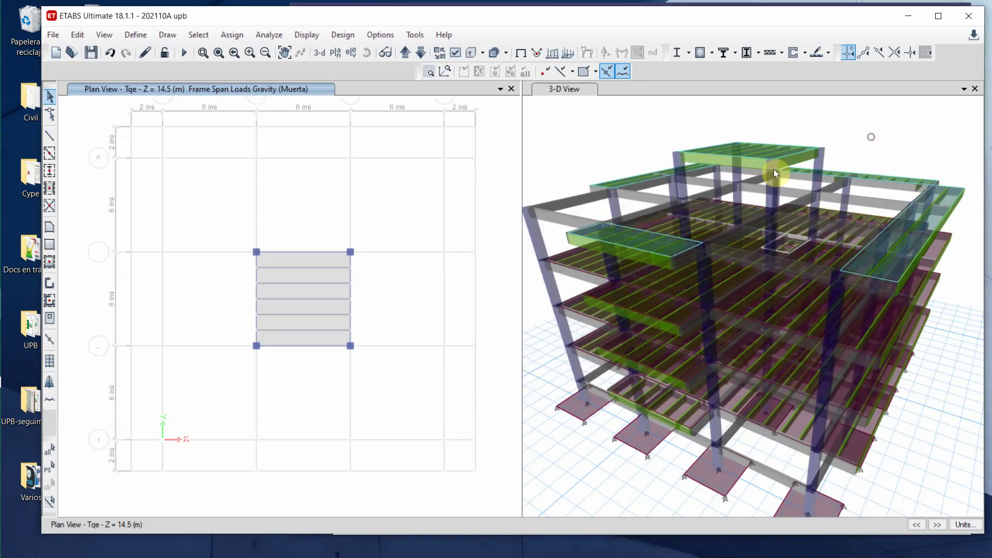
click(304, 278)
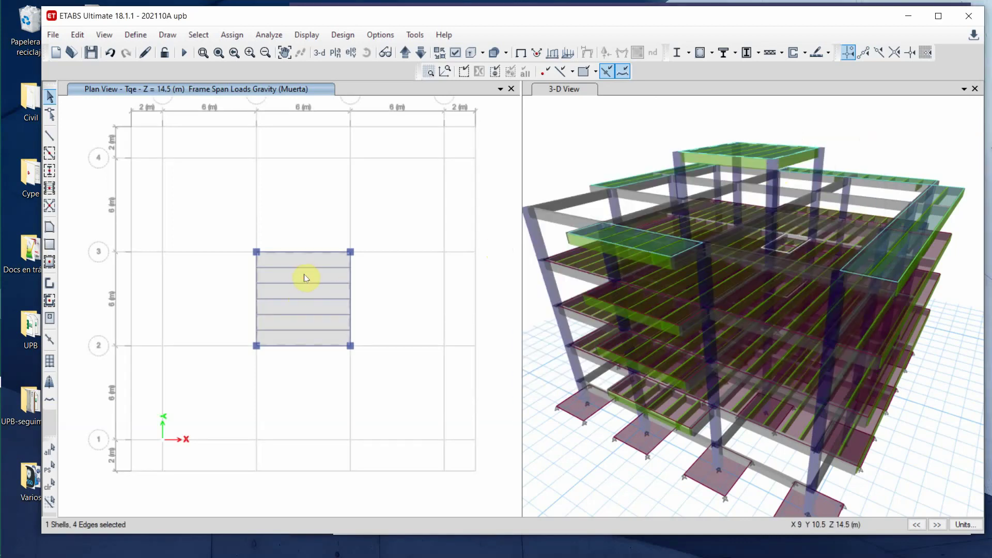
click(232, 34)
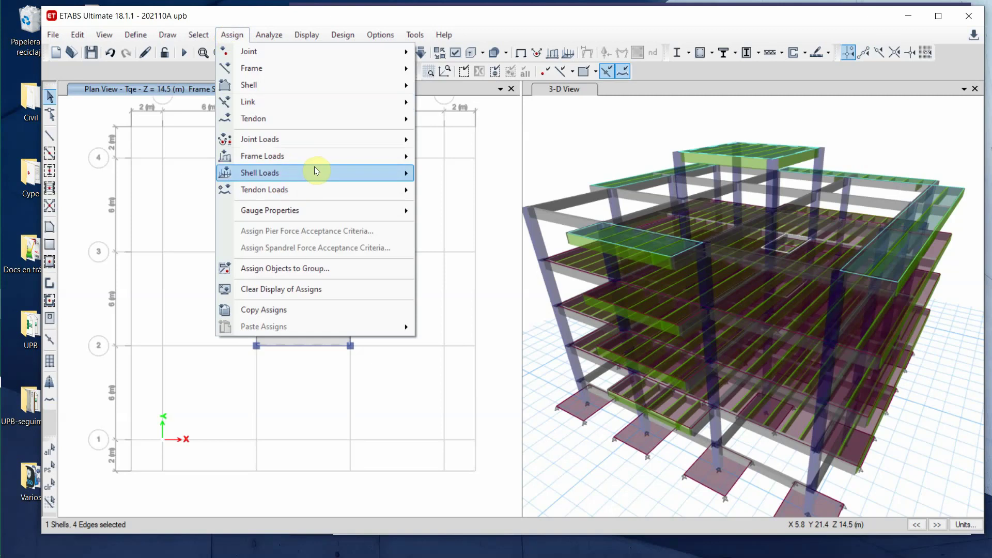
mouse_move(316, 172)
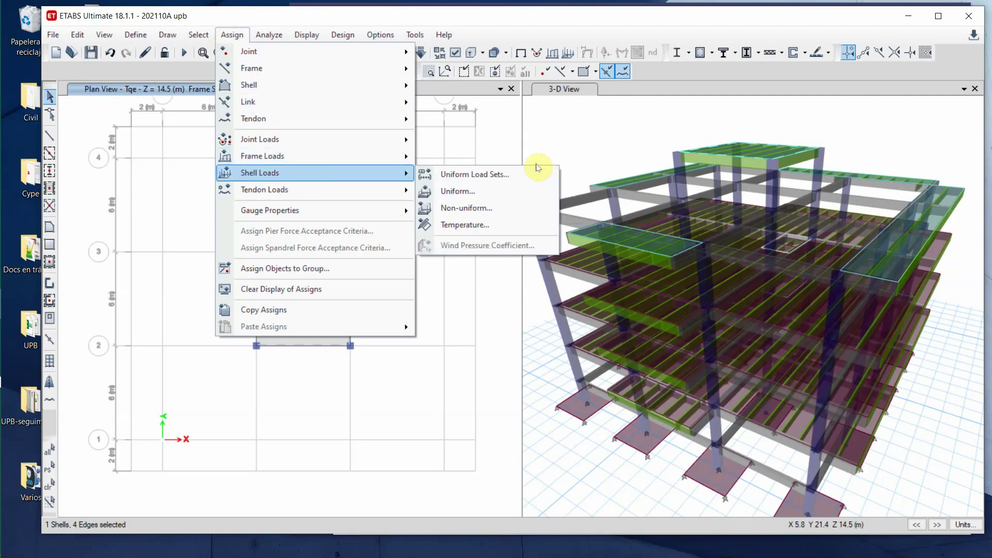
click(446, 192)
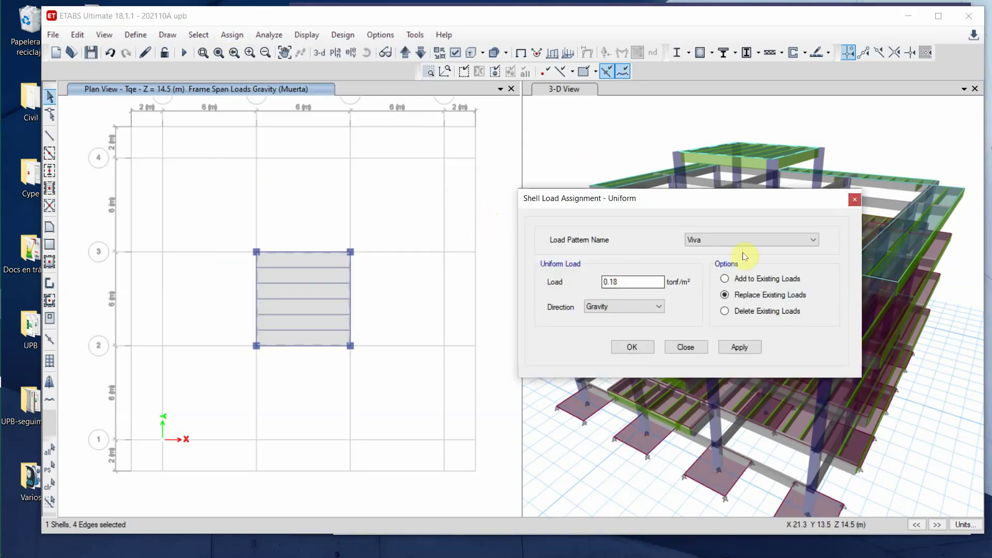
click(813, 239)
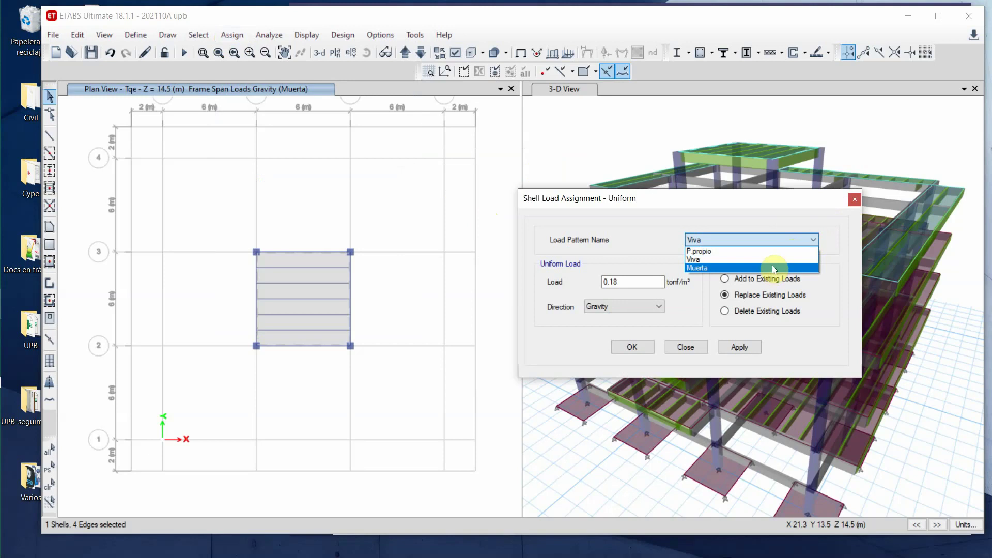
click(773, 268)
double_click(618, 282)
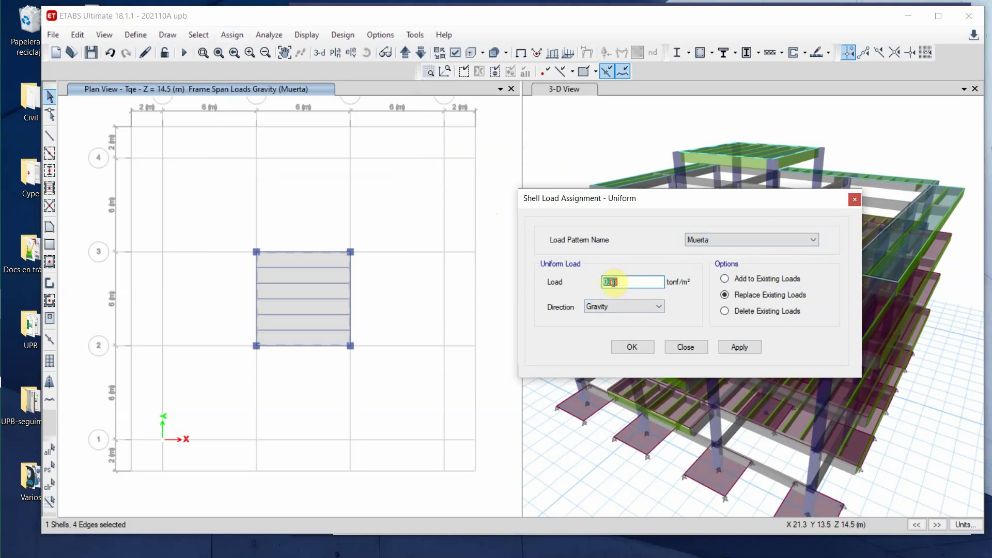
text(.43)
click(749, 348)
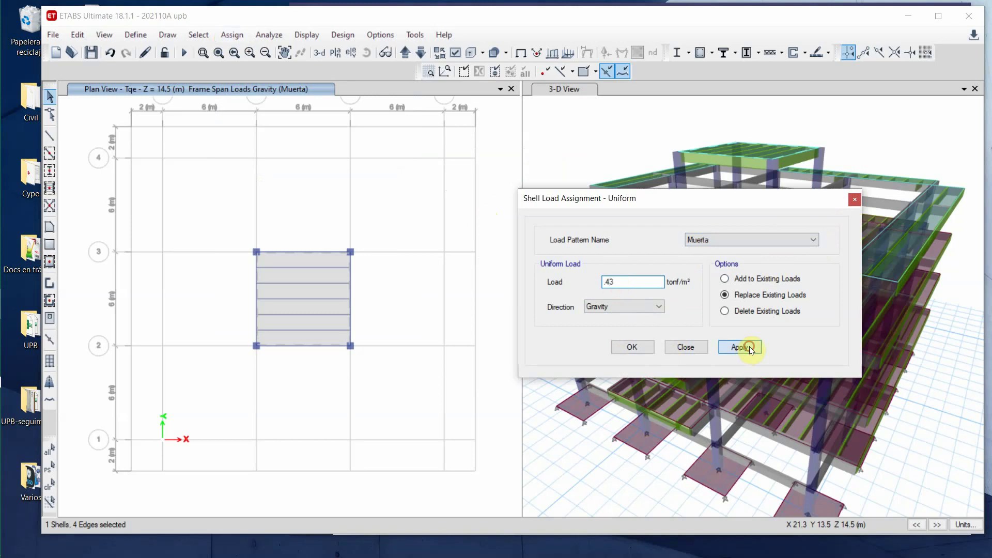
click(641, 351)
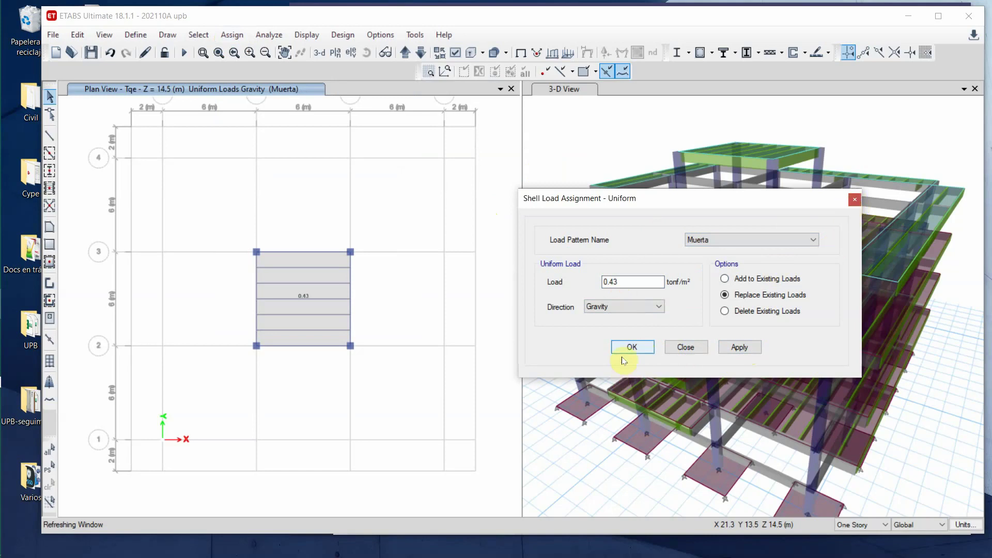
- Save the model and run the analysis (F5)
click(90, 54)
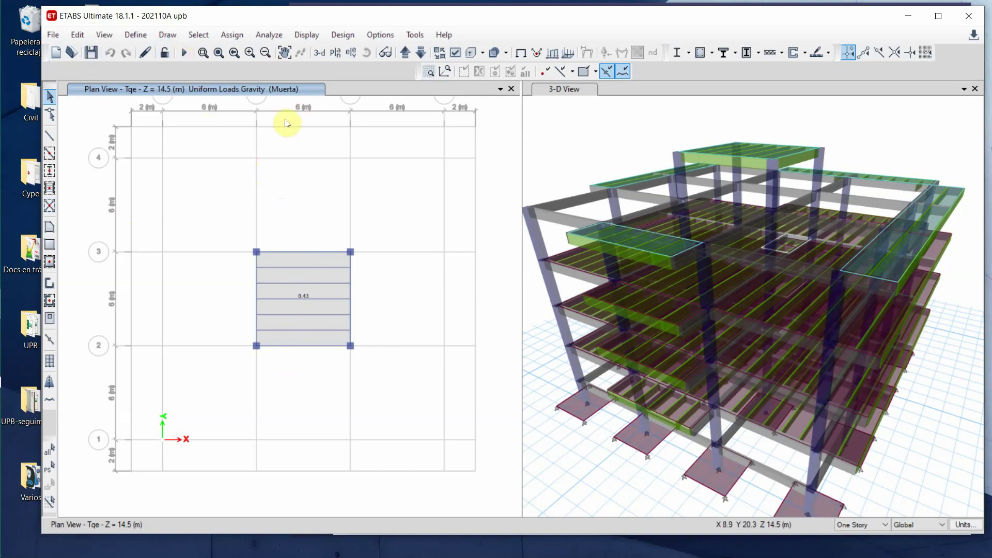
click(184, 52)
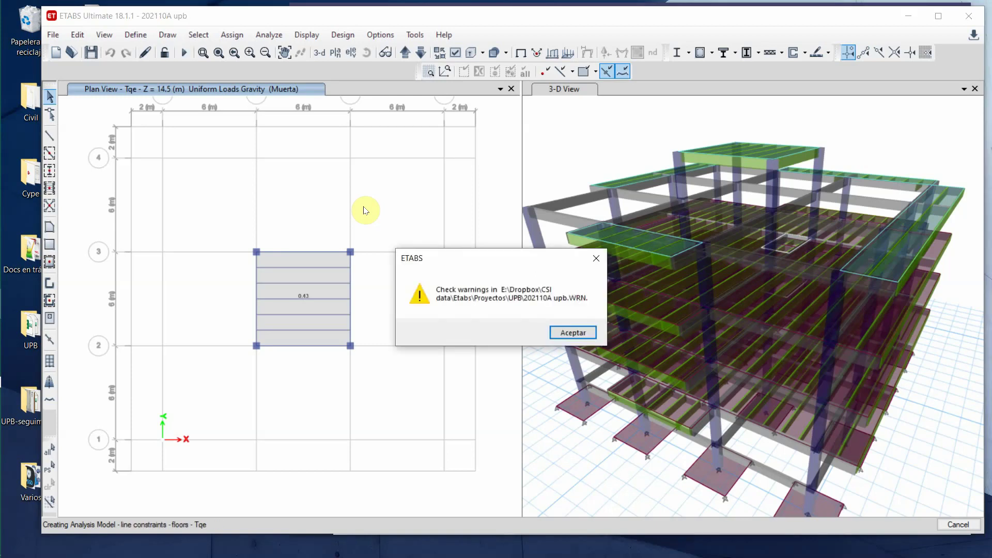
- Dismiss the warnings notice and read a roof joint's Dead-case displacements in the 3-D view
click(566, 333)
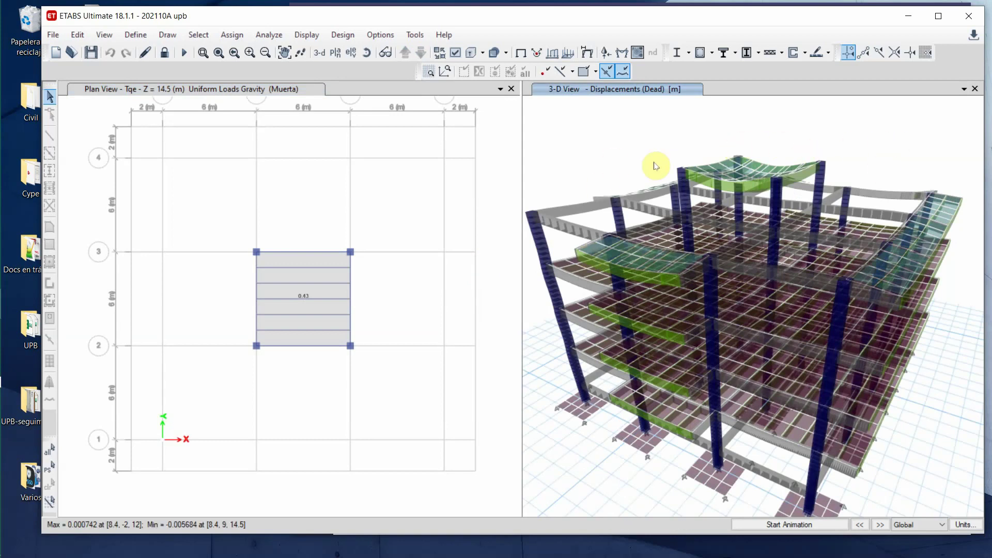
right_click(618, 200)
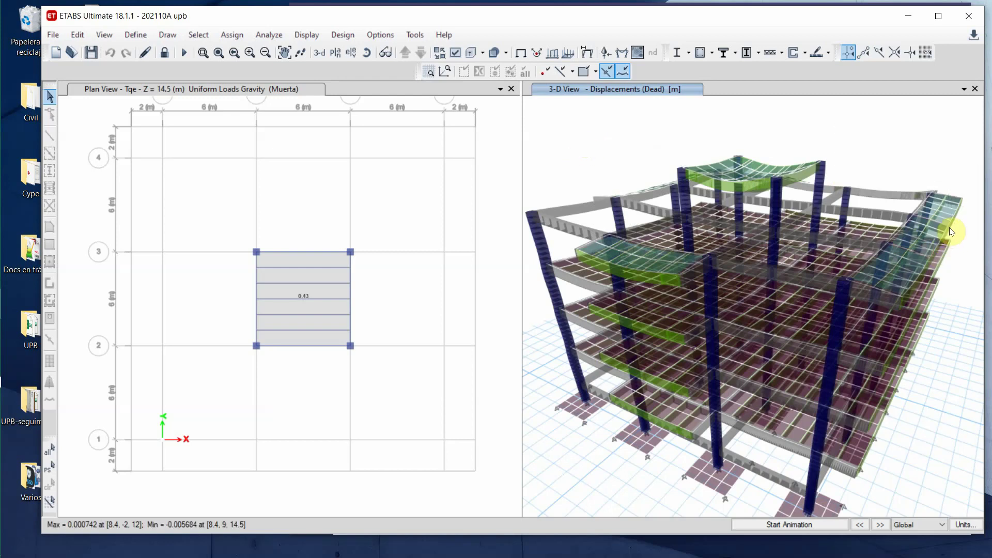
mouse_move(925, 267)
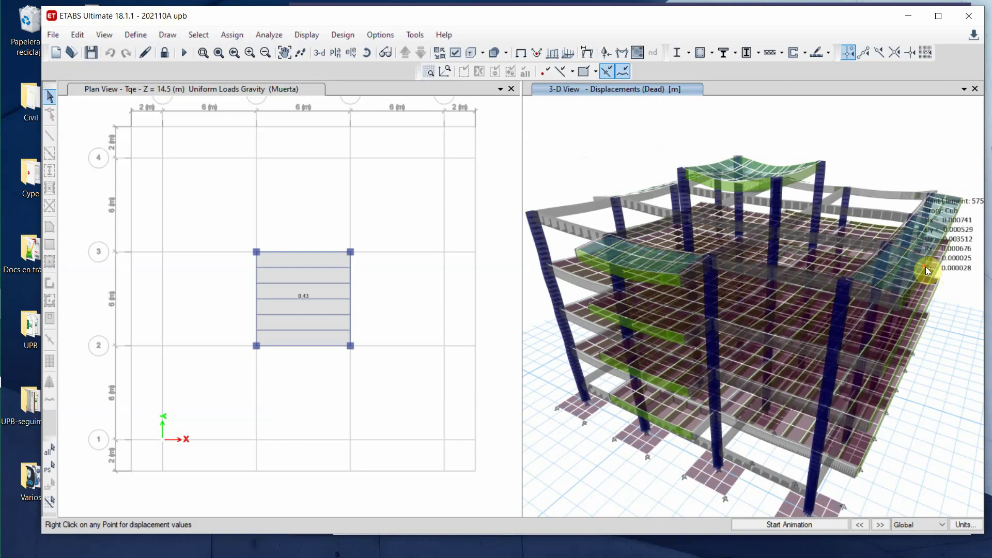
- Turn off extruded frame and shell display and close the plan view, keeping only the 3-D view
click(455, 52)
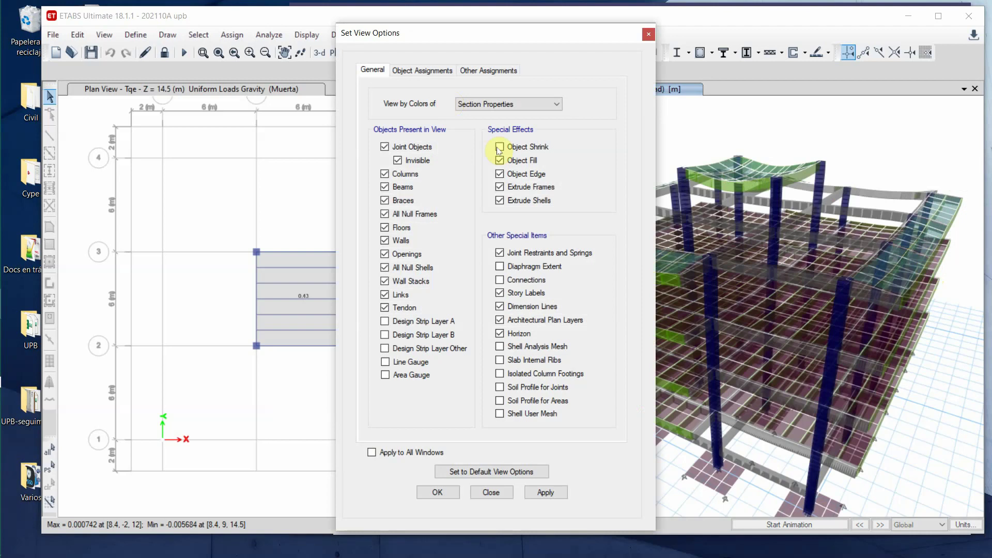
click(499, 187)
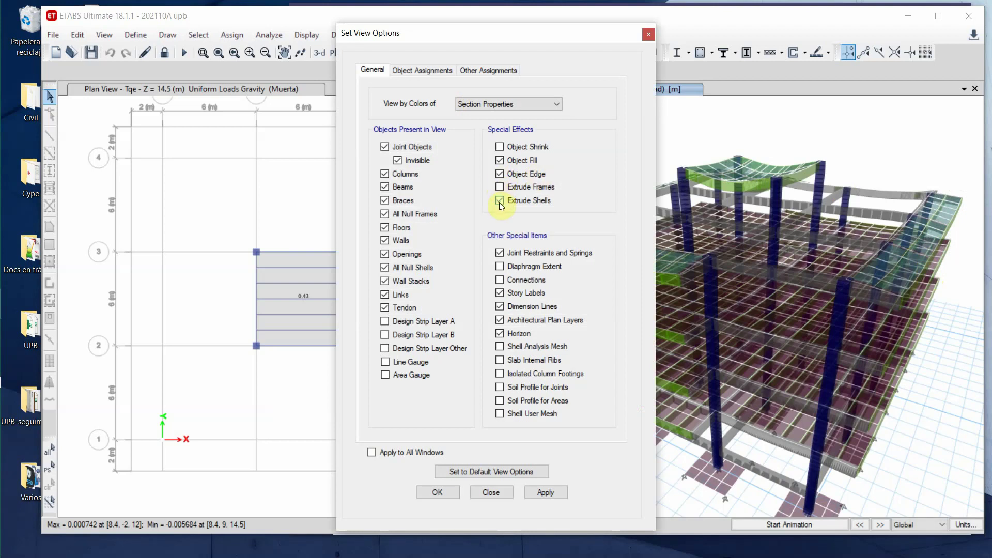
click(451, 496)
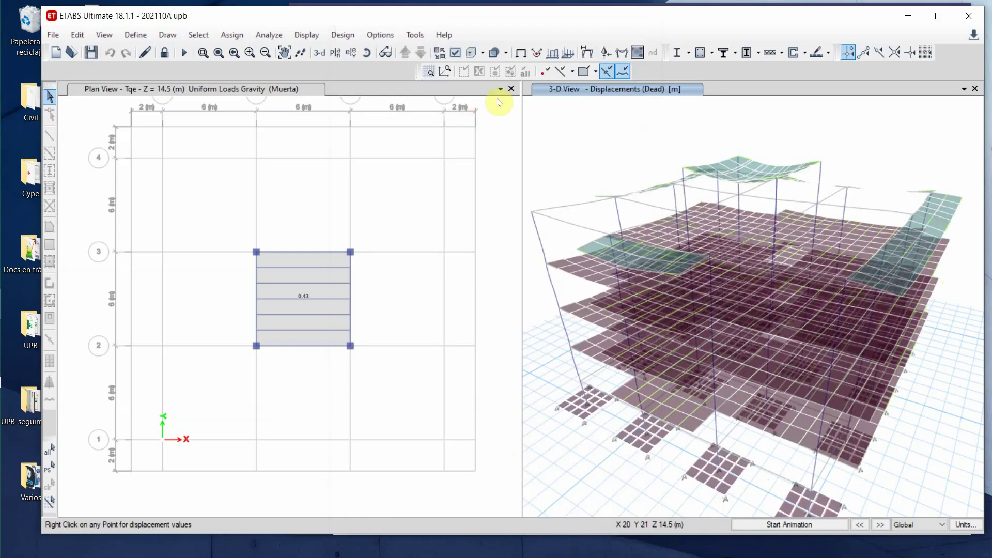
click(512, 89)
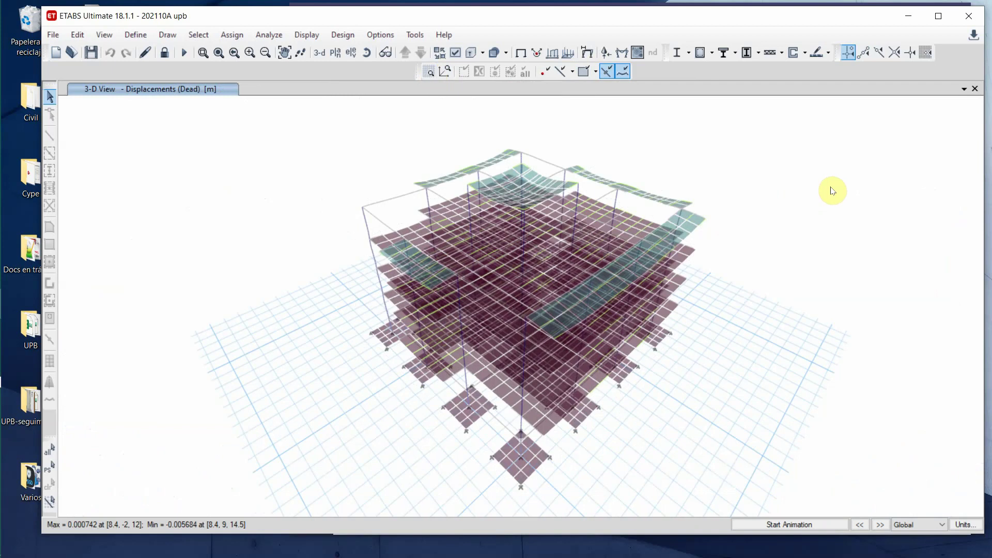
- Bring up the Deformed Shape settings and view the list of available load cases
click(587, 52)
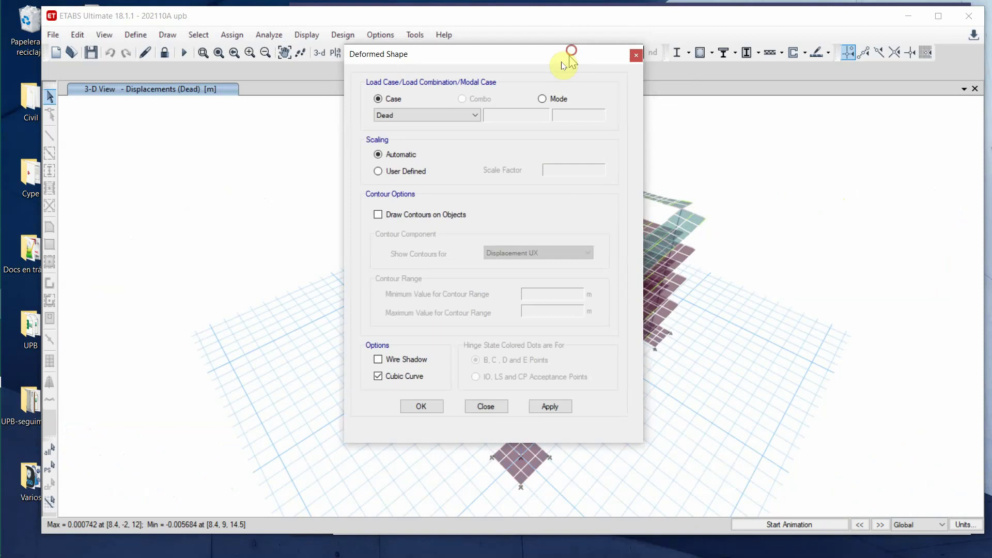
drag(569, 54, 353, 83)
click(260, 144)
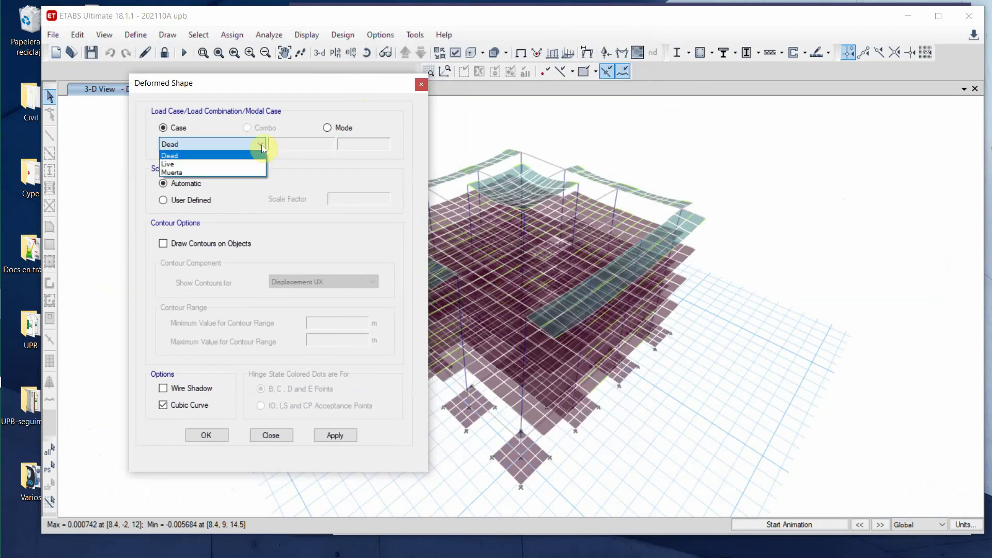
- Close the Deformed Shape settings unchanged and review the load combinations without editing them
click(268, 437)
click(267, 437)
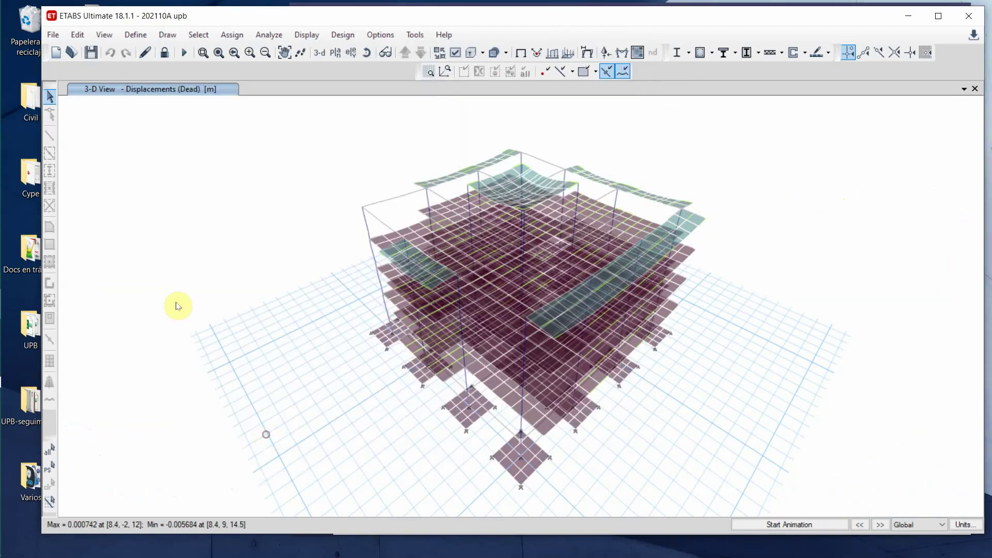
click(137, 35)
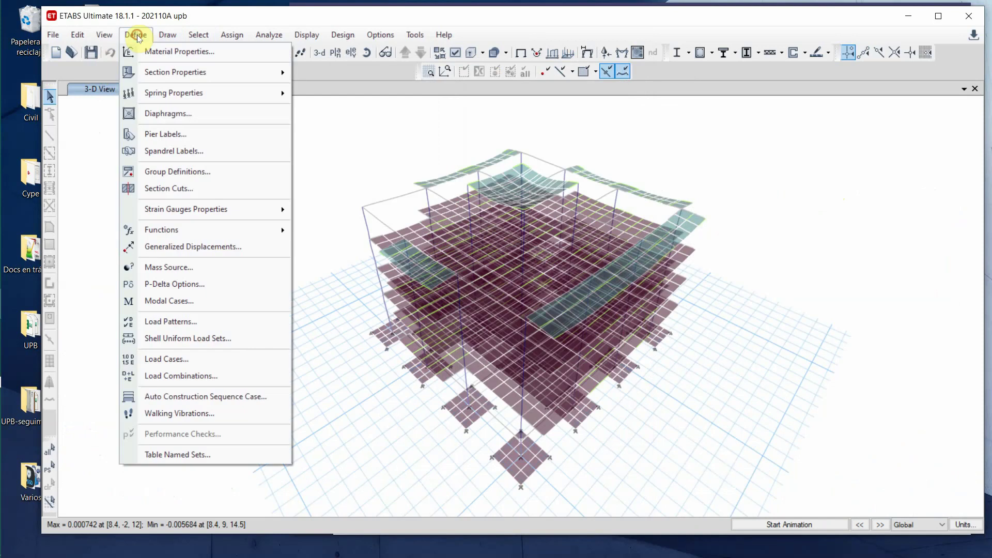
click(207, 376)
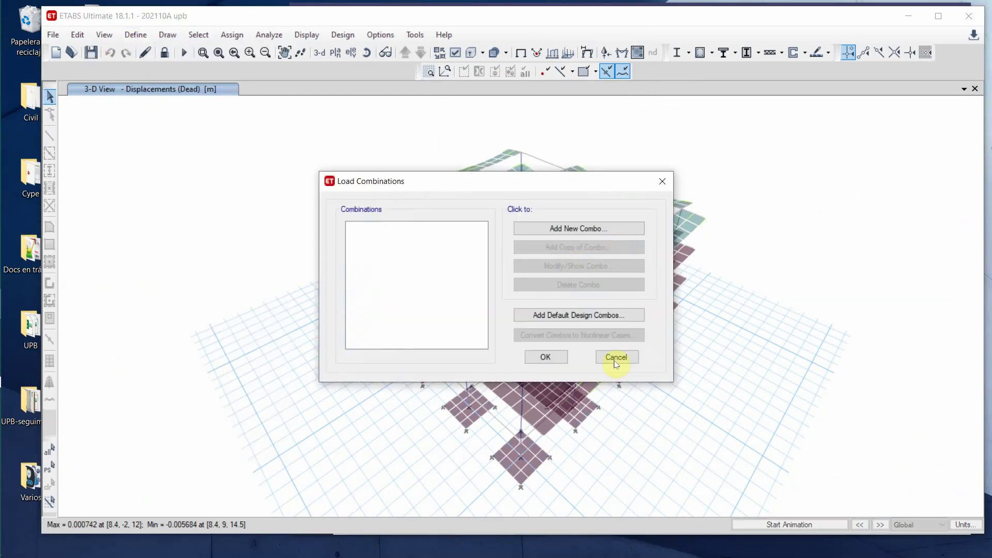
click(615, 357)
- Review the load patterns and close them without changes
click(128, 41)
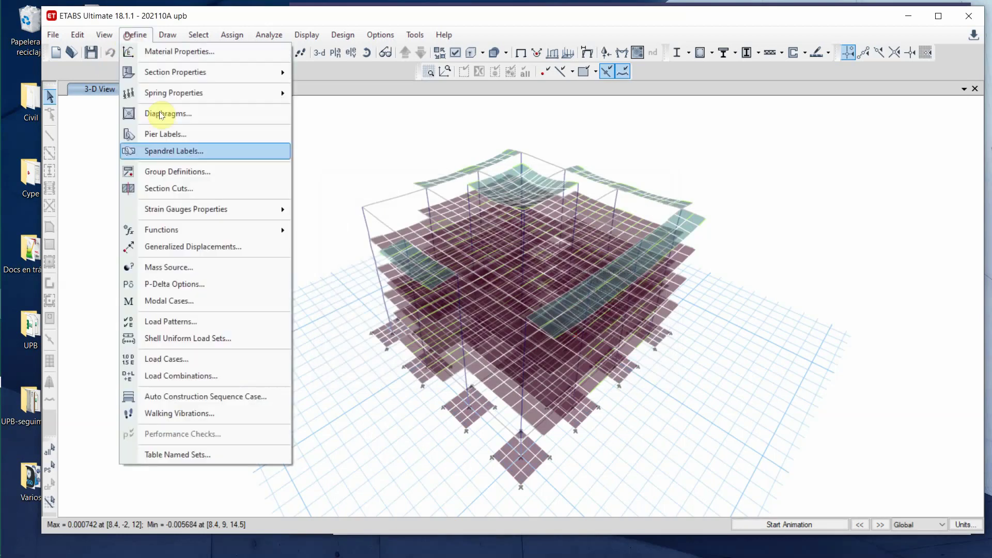
click(189, 323)
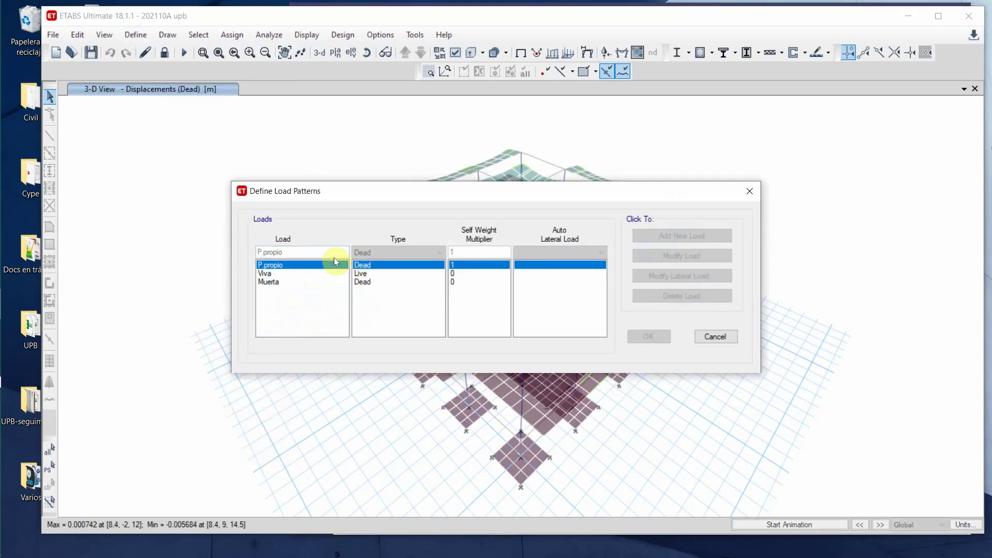
click(706, 335)
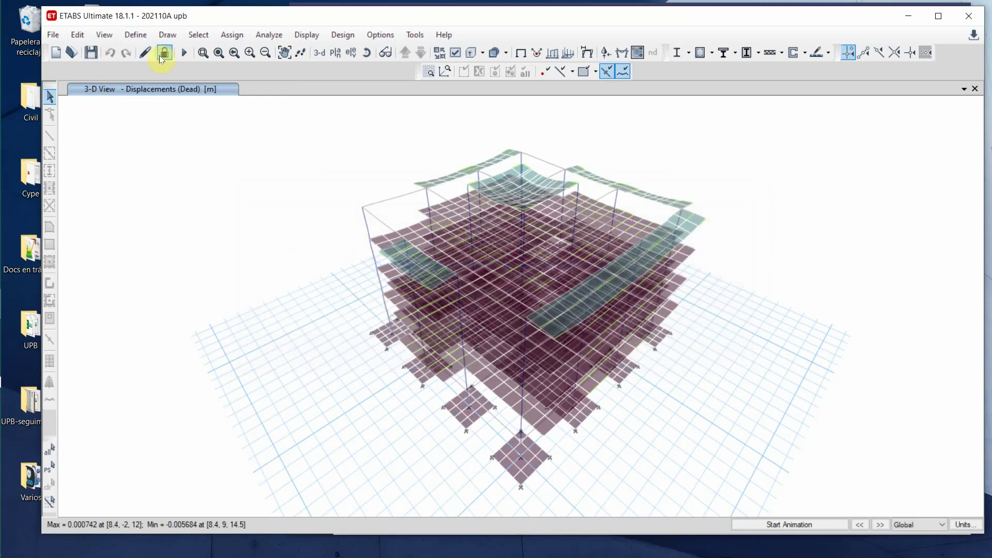
- Unlock the model, discarding results, and add a Seismic (Drift) load pattern named Sismo
click(165, 53)
click(514, 335)
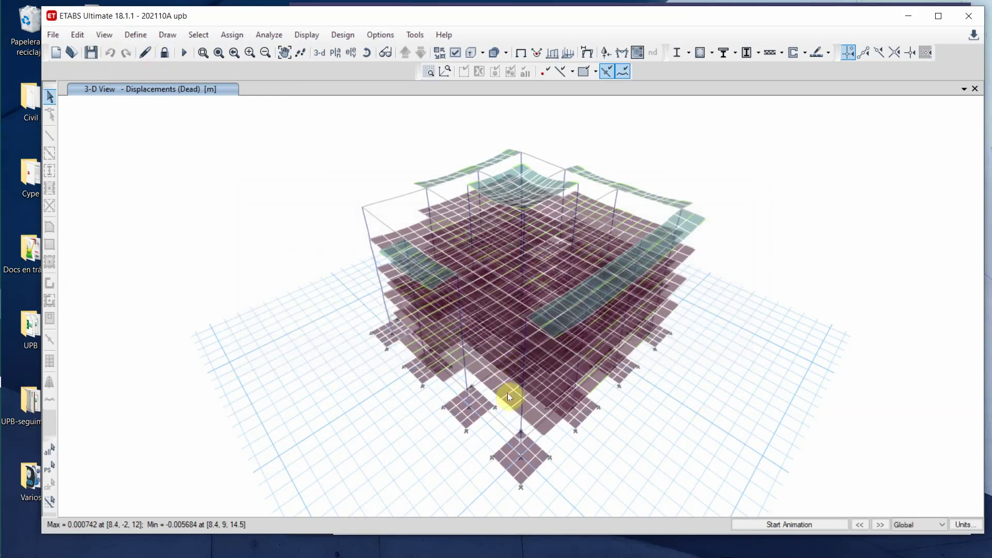
click(137, 37)
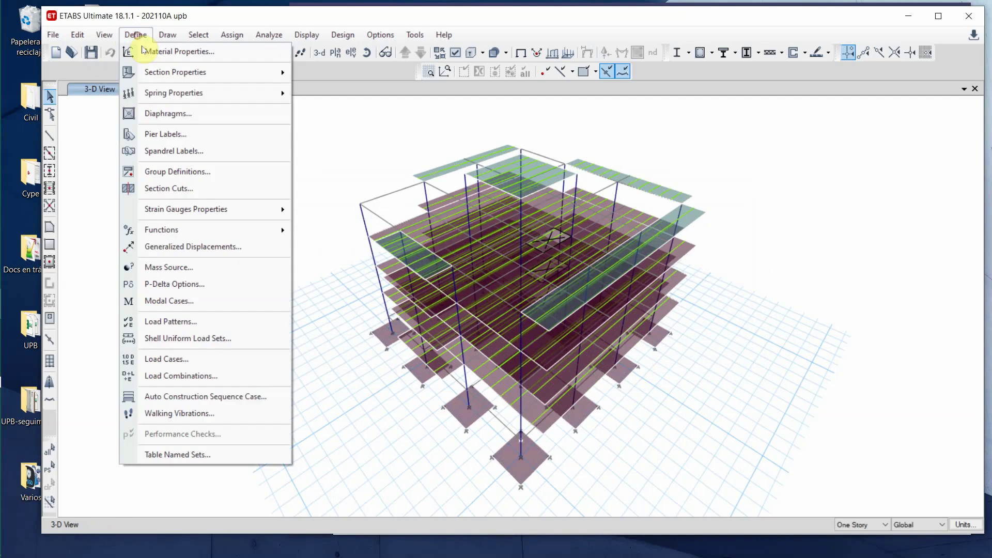
click(199, 322)
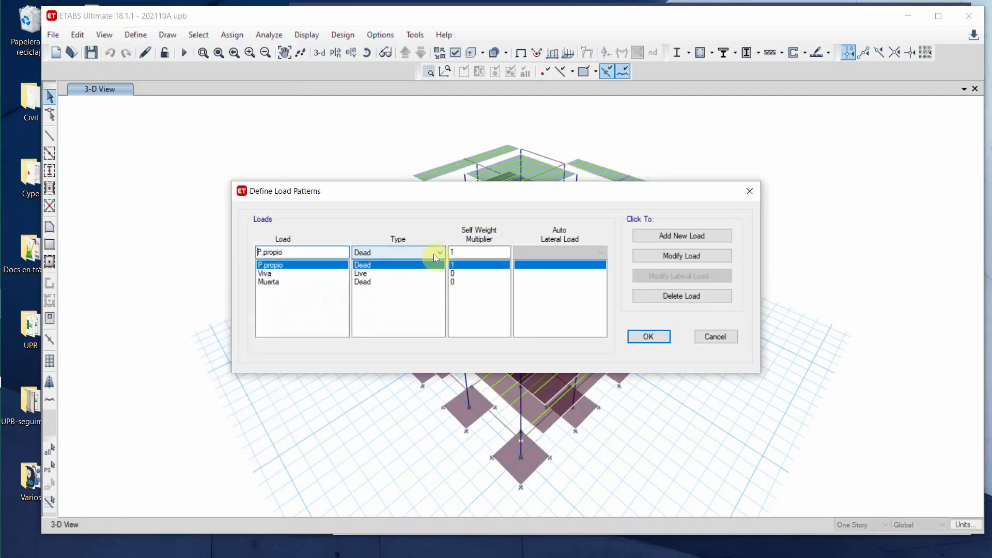
click(438, 253)
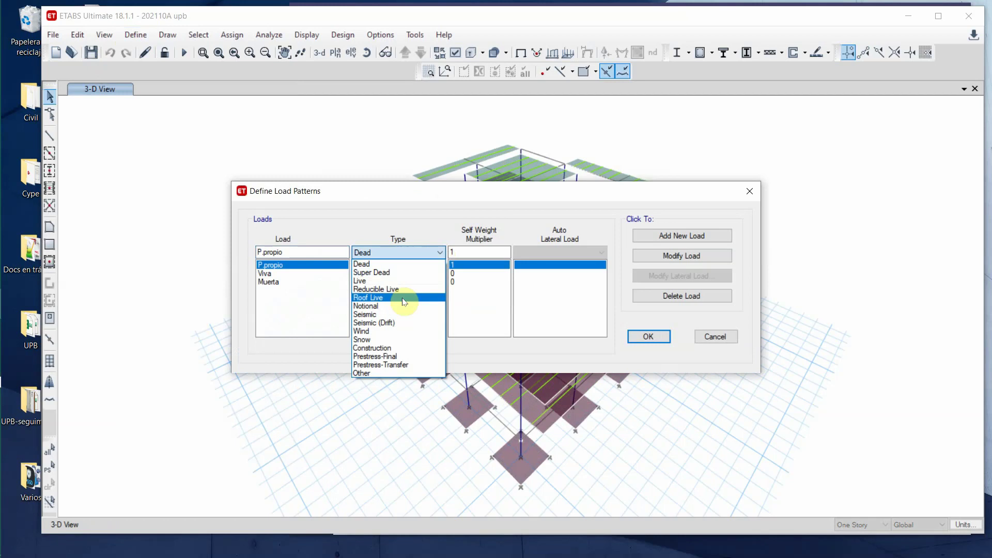
click(405, 327)
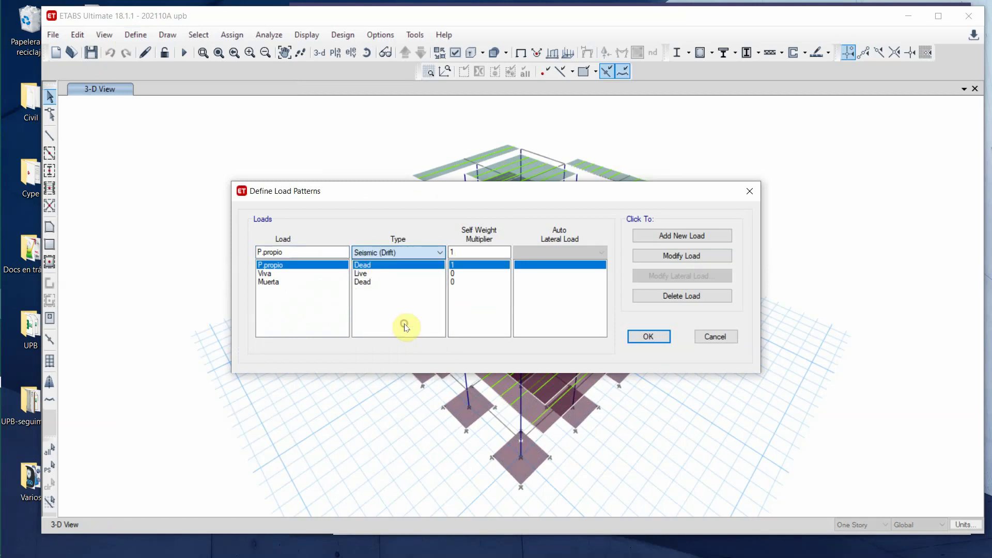
double_click(303, 252)
text(Si)
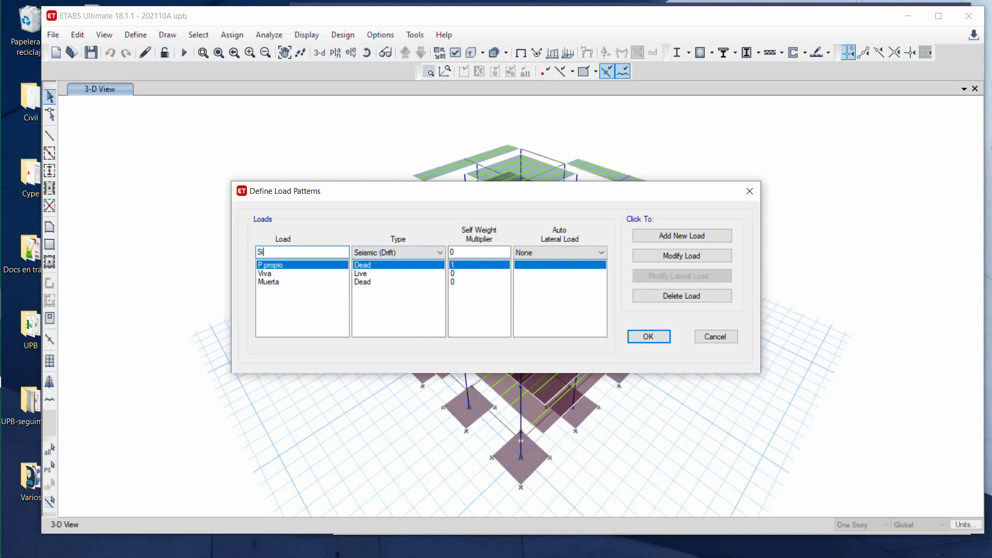
text(smo)
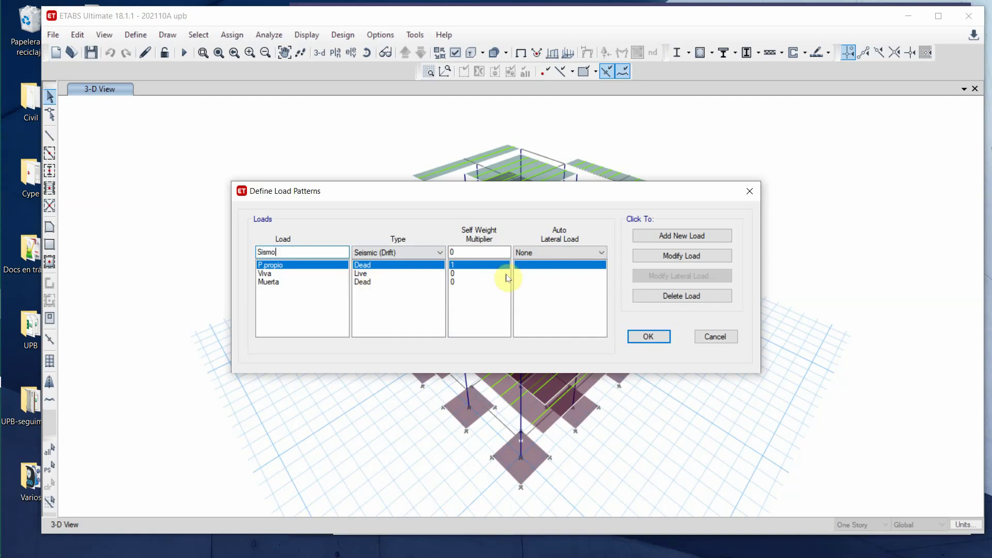
click(700, 236)
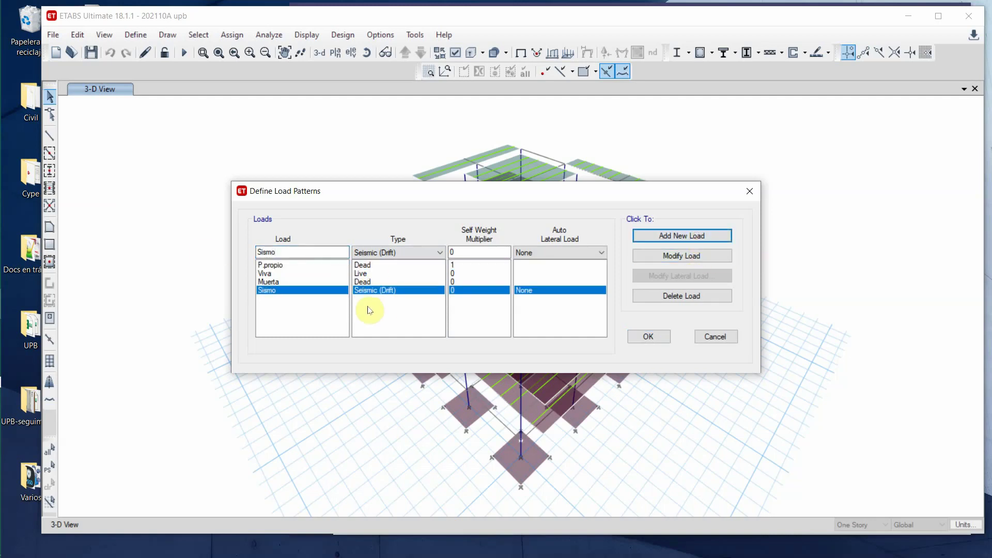
- Set Sismo's auto lateral load to User Coefficient and apply it with Modify Load
click(600, 252)
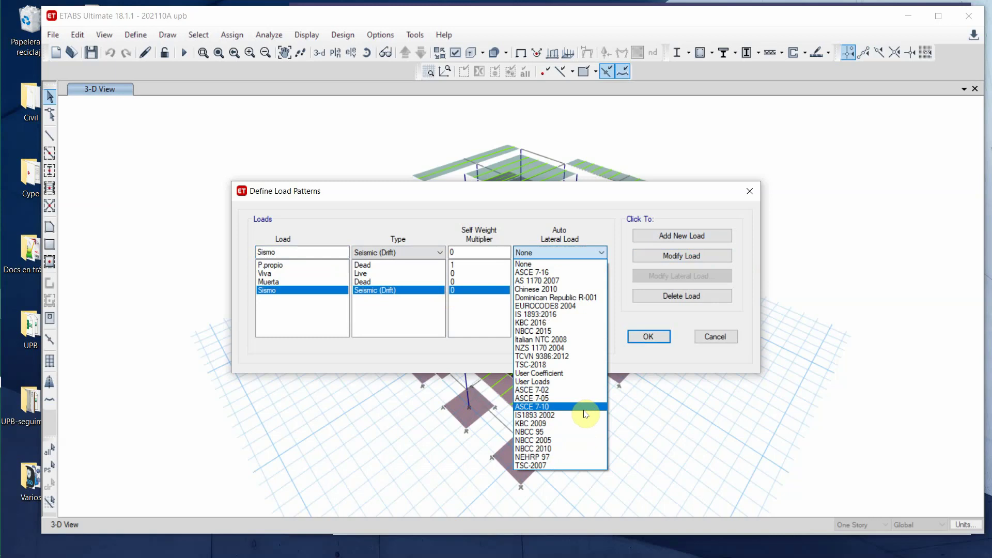
click(573, 373)
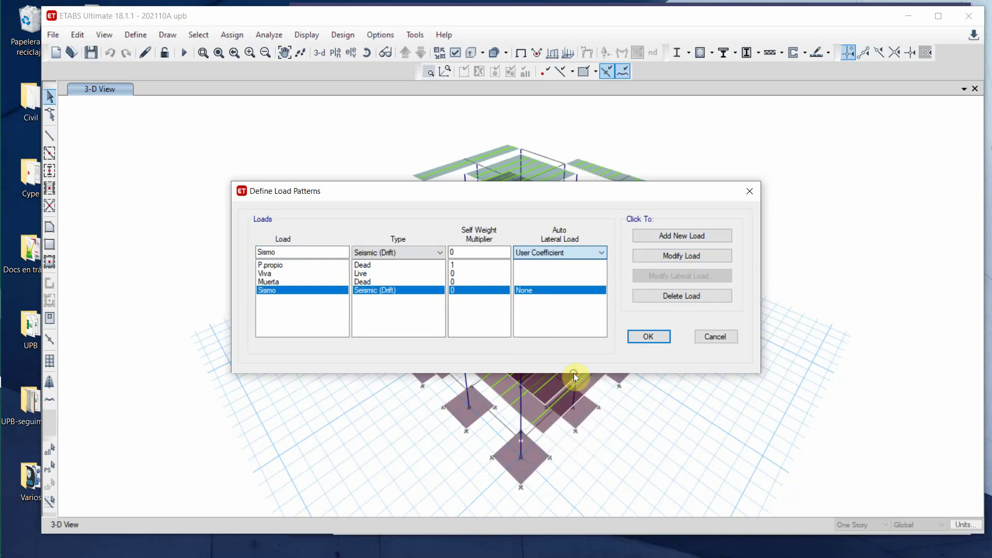
click(666, 256)
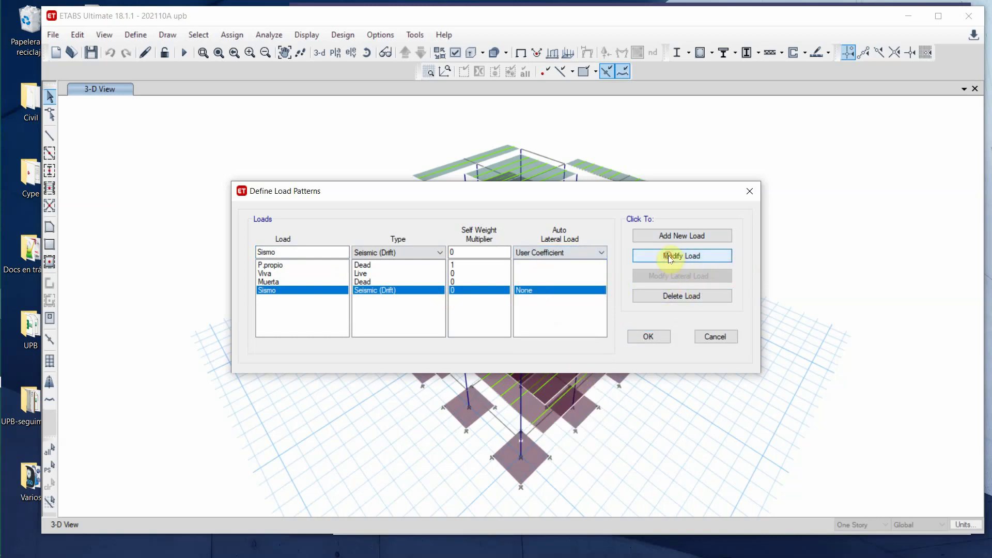
- Change Sismo's base shear coefficient C to 0.4 and accept the load pattern definitions
click(646, 276)
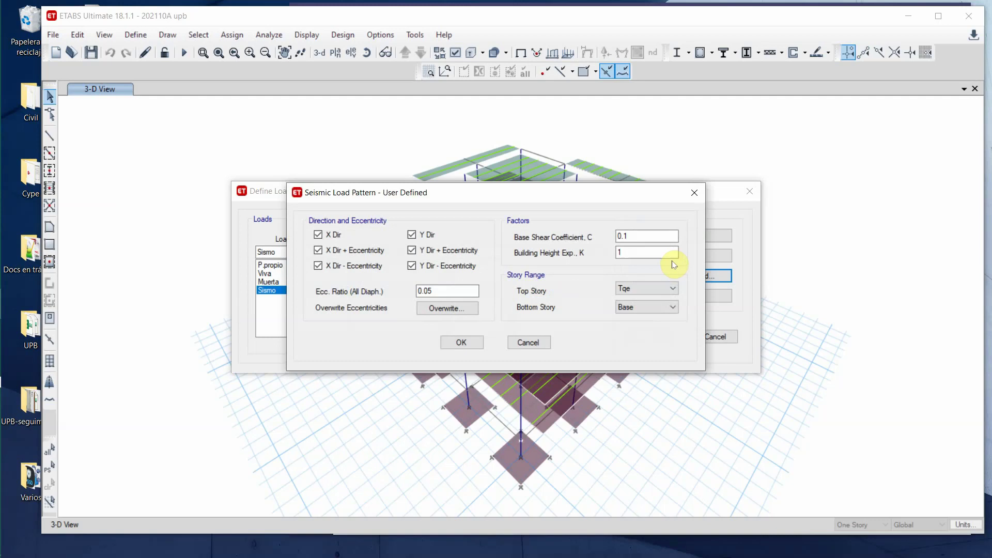
click(646, 235)
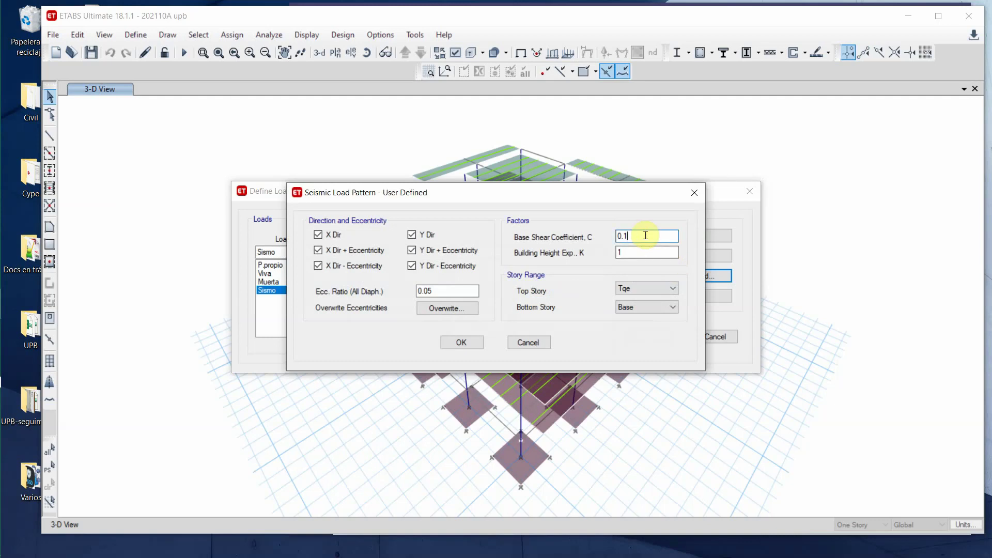
key(BackSpace)
text(4)
click(462, 343)
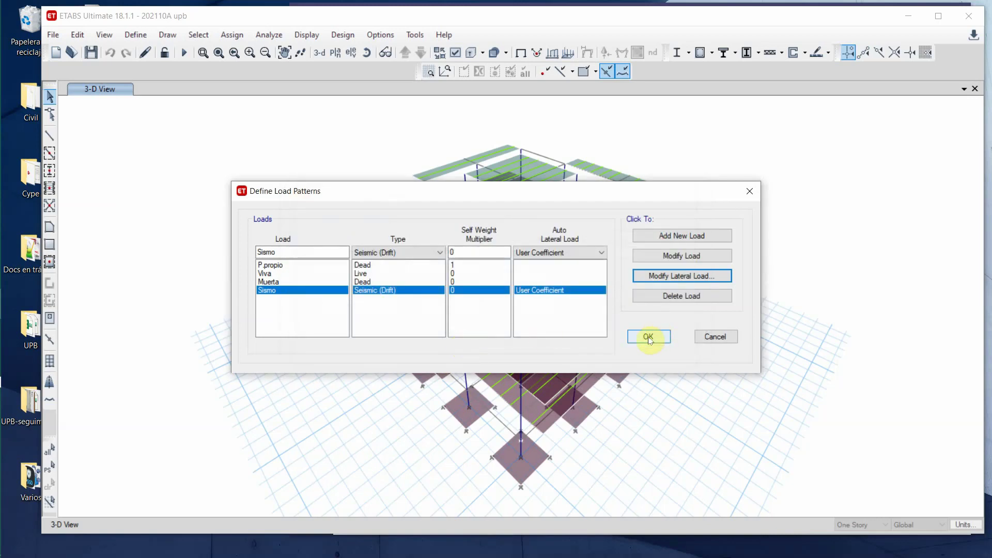
click(648, 336)
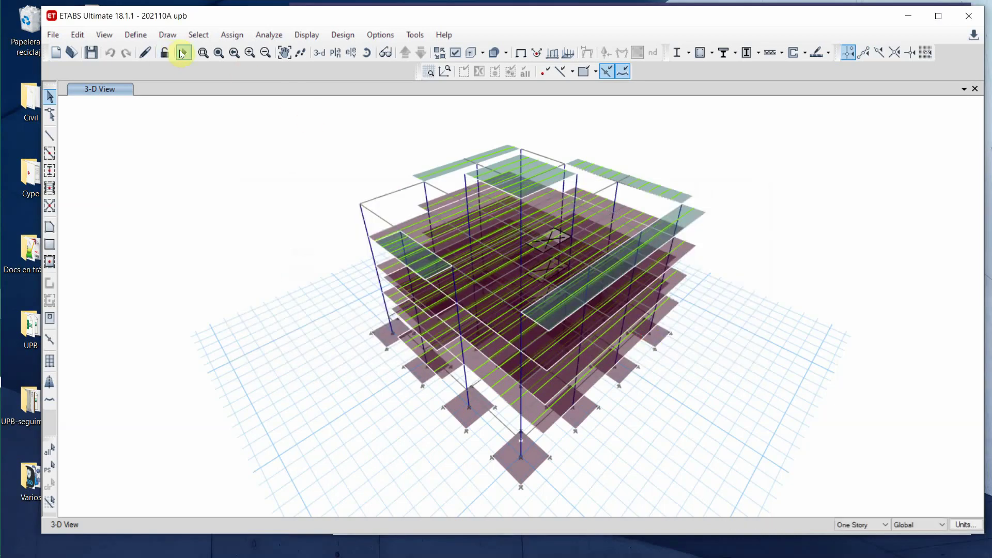
- Re-run the analysis, accepting the warnings message, until the Dead-case deformed shape returns
click(183, 52)
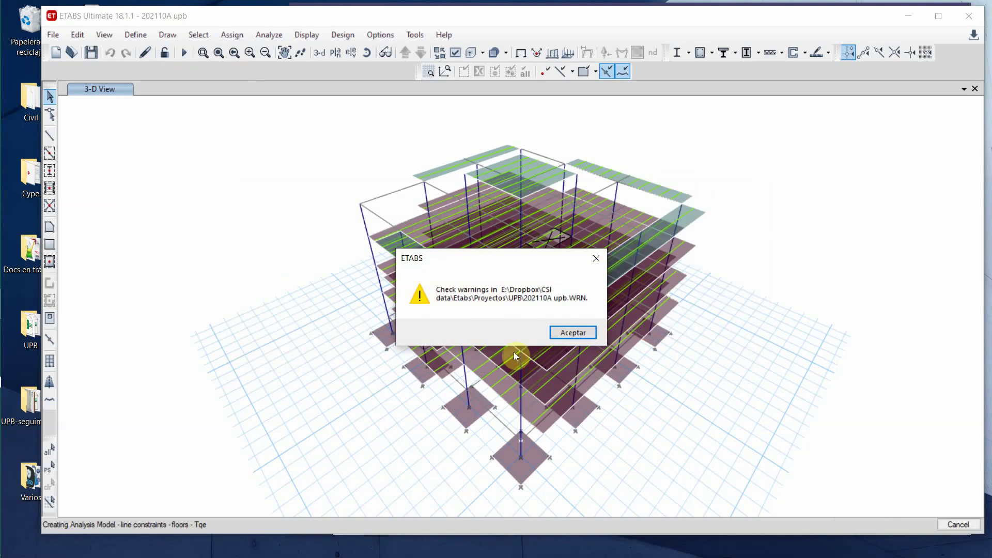
click(569, 334)
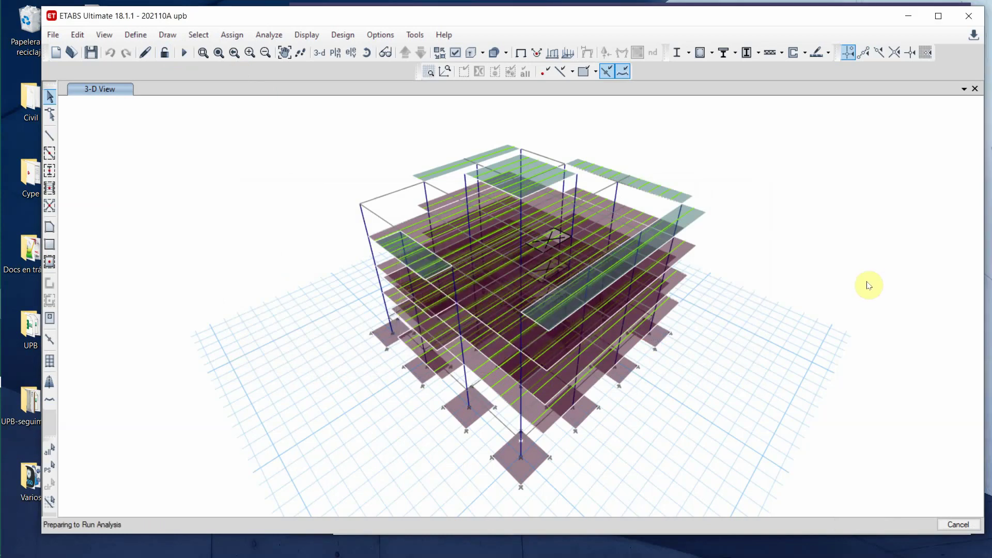
key(F5)
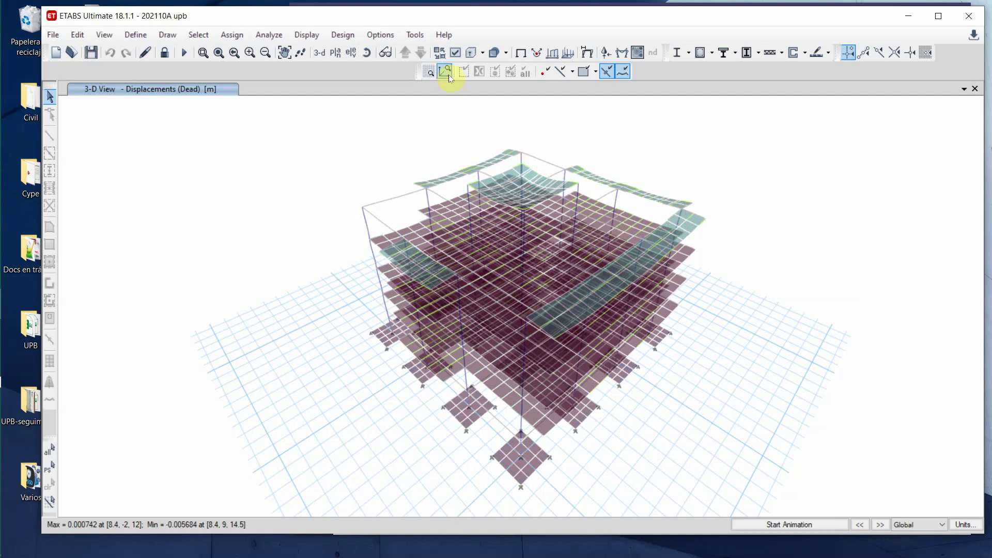
- Turn off the Horizon grid in the 3-D display options and open the Deformed Shape dialog
click(455, 54)
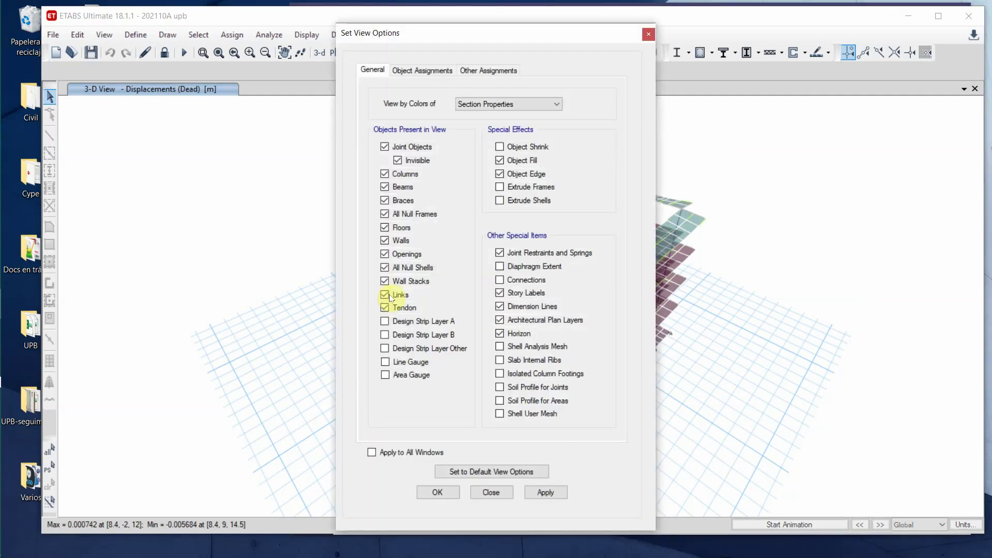
click(499, 334)
click(439, 494)
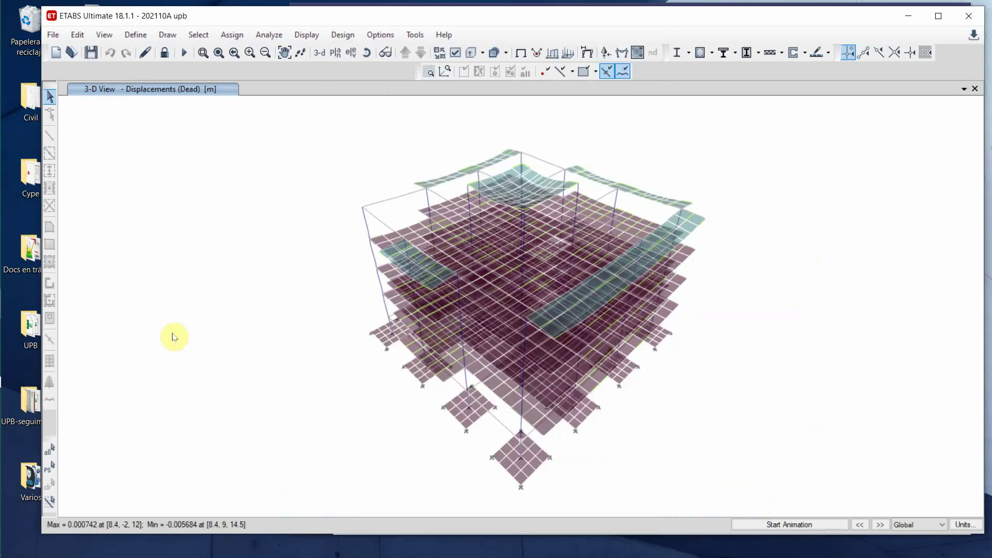
click(587, 52)
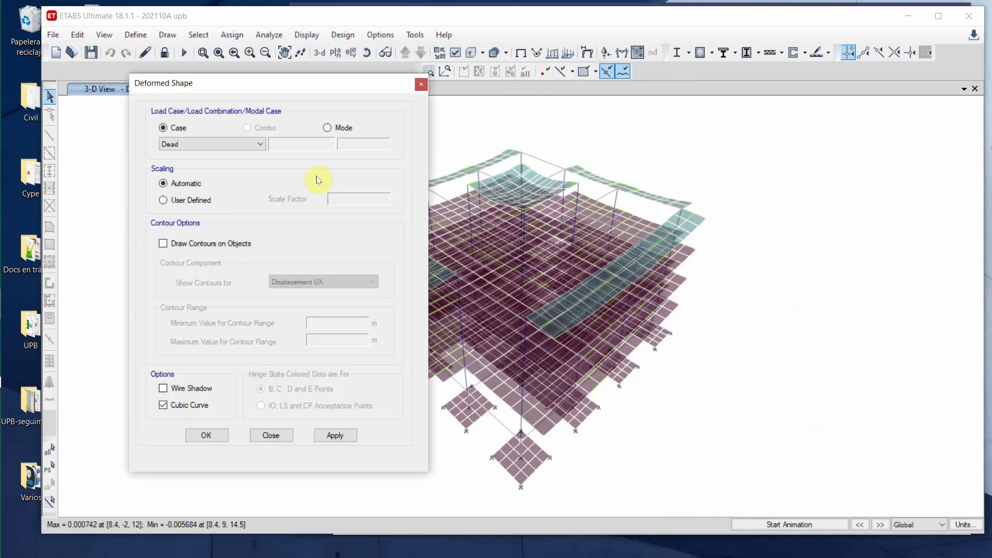
- Display the deformed shape for the Sismo case and start animating it
click(262, 144)
click(222, 181)
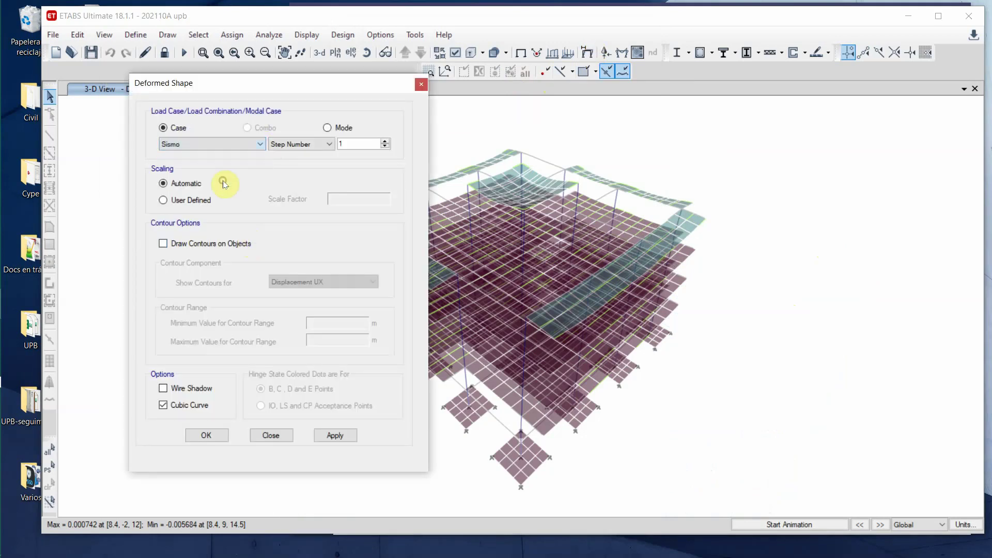
click(340, 436)
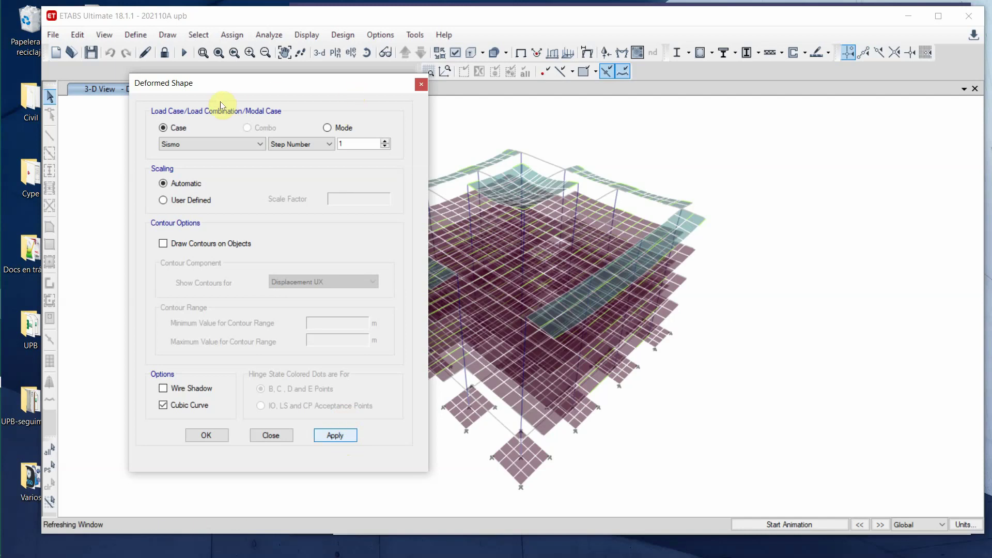
drag(222, 86, 88, 99)
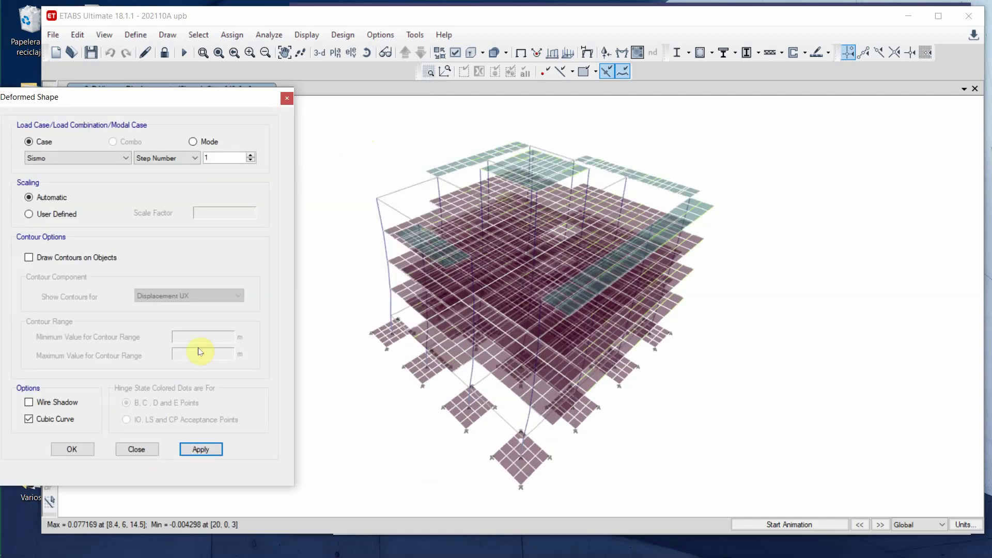
click(137, 449)
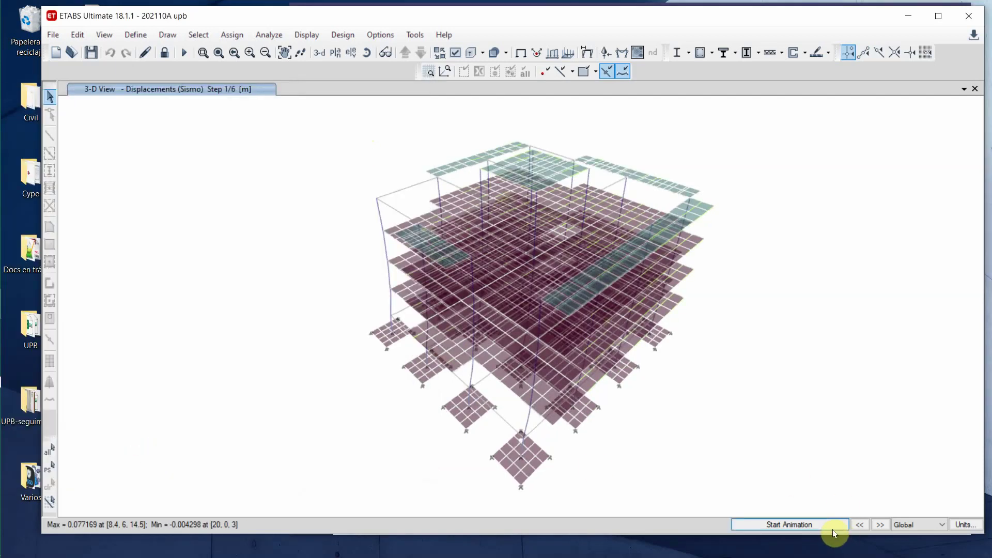
click(832, 526)
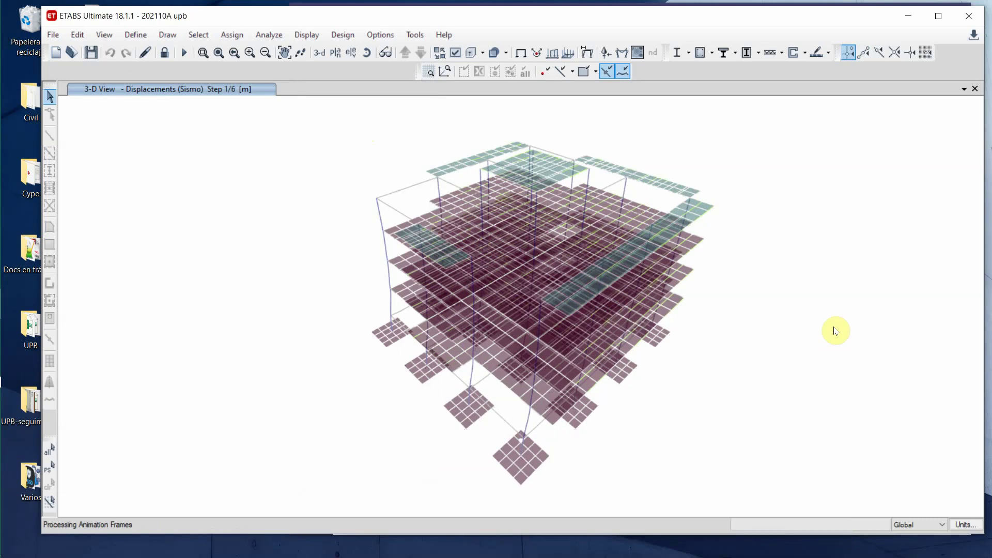
- Stop the Sismo deformed-shape animation after letting it play for about a minute
right_click(806, 123)
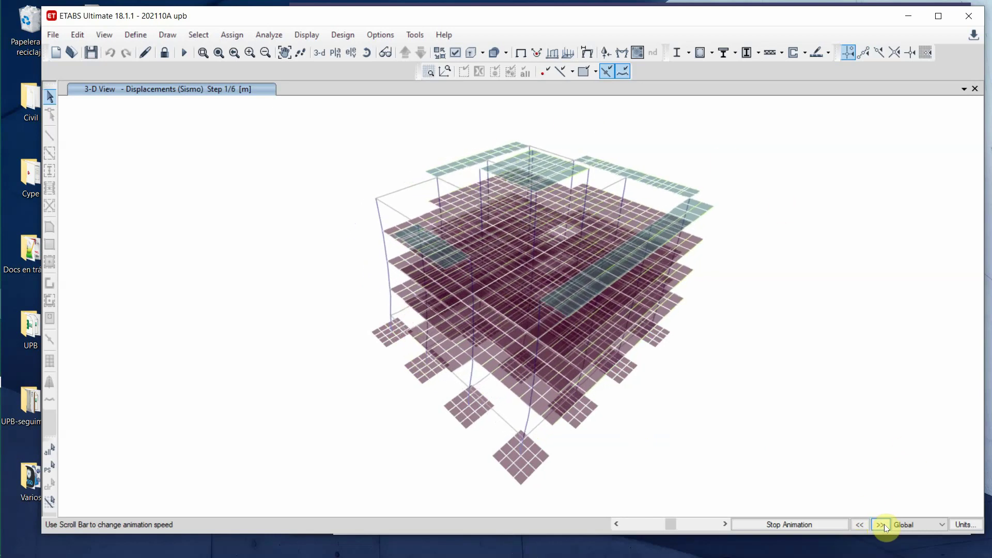
click(789, 525)
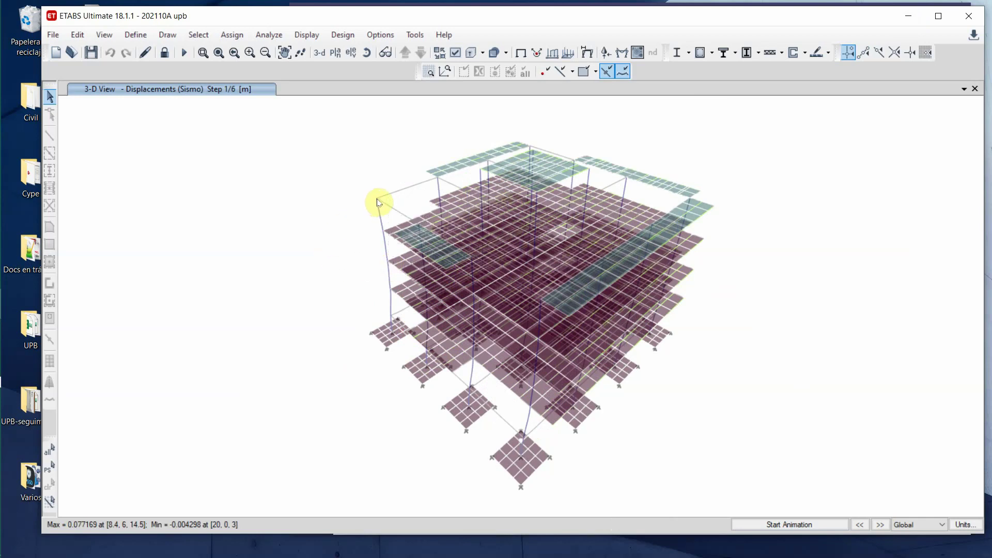
- Read the top-corner joint displacements, toggle Options > Animation Sound, and restart the Sismo animation
mouse_move(378, 202)
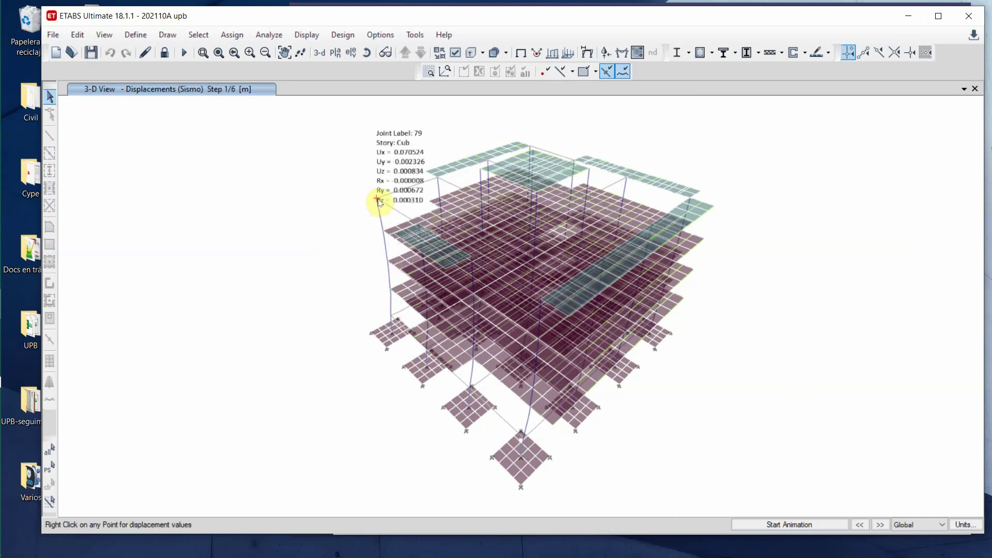
mouse_move(384, 235)
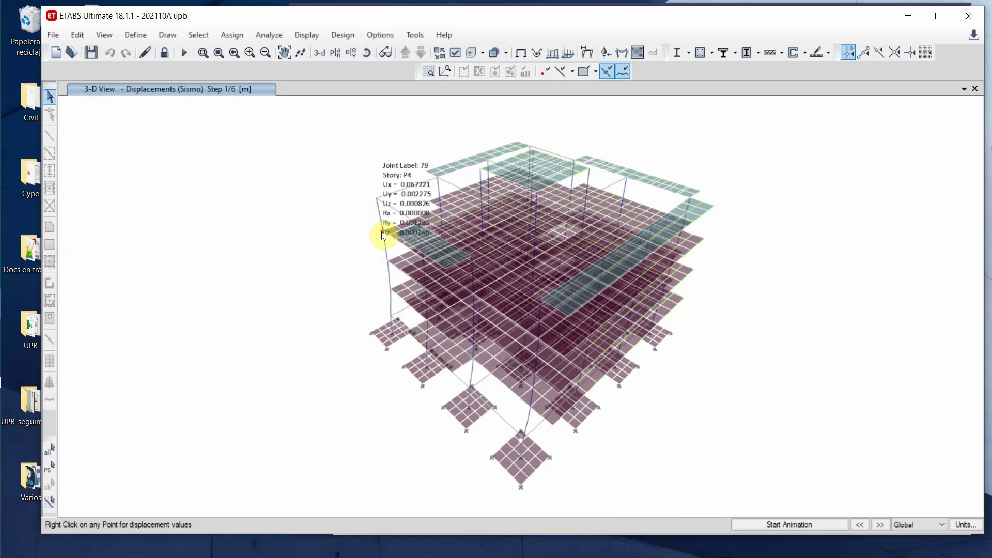
mouse_move(690, 200)
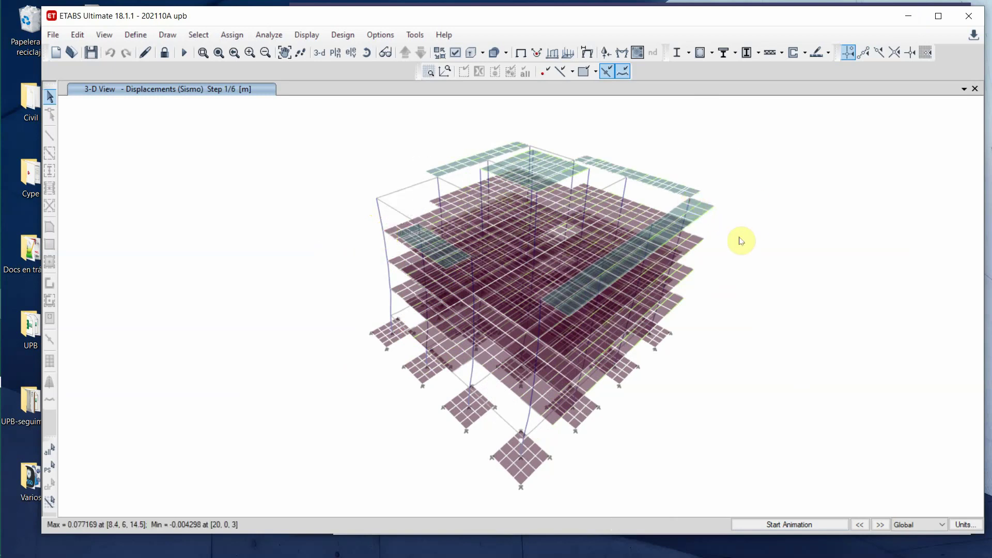
click(374, 35)
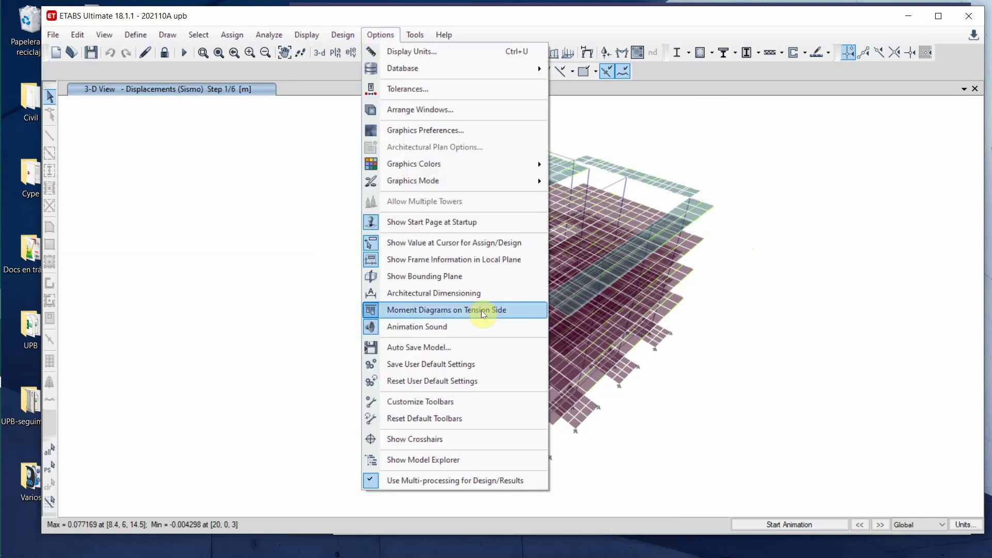
click(472, 326)
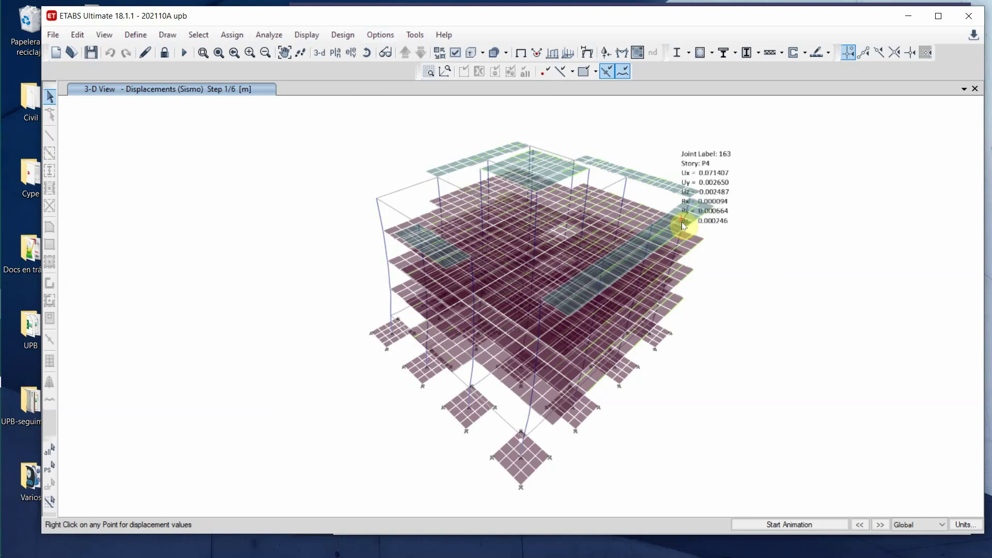
click(798, 523)
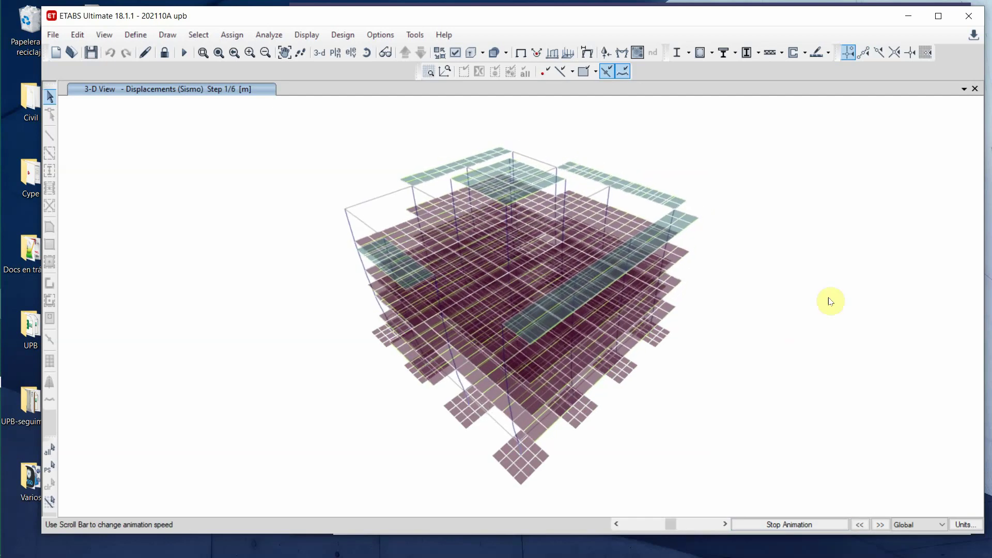
- Rotate the 3-D view to a more frontal angle and replay the Sismo animation
click(366, 53)
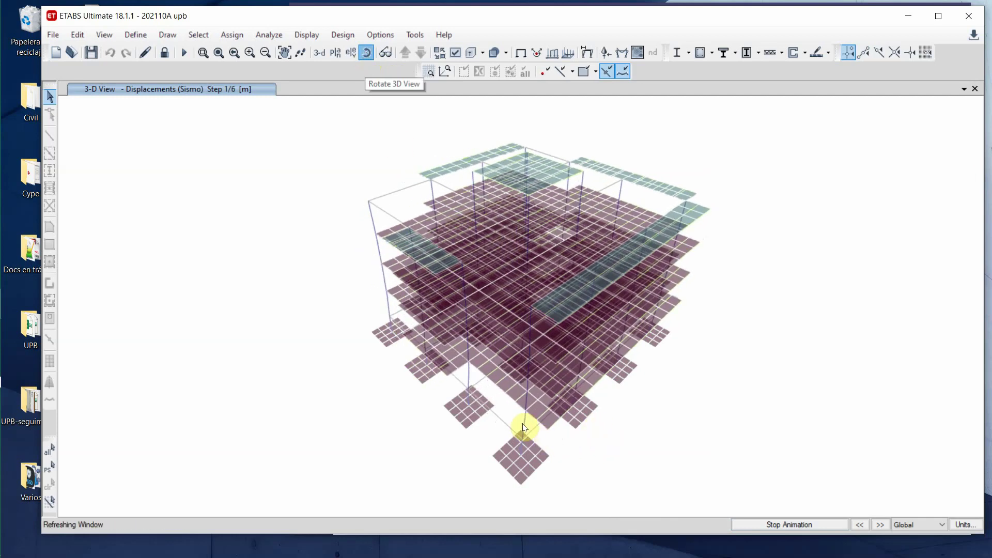
mouse_move(524, 426)
mouse_down()
mouse_move(516, 411)
mouse_move(527, 409)
mouse_up()
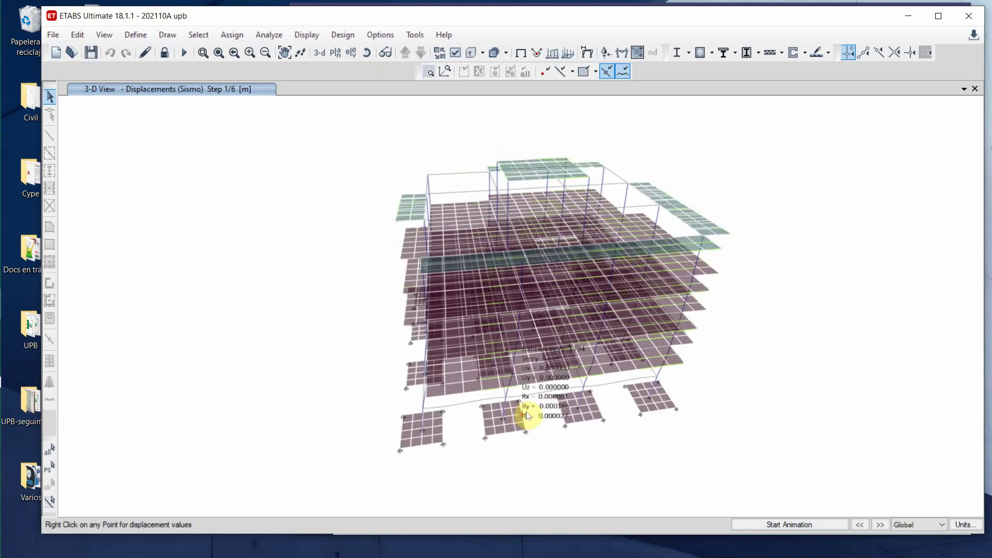
click(811, 525)
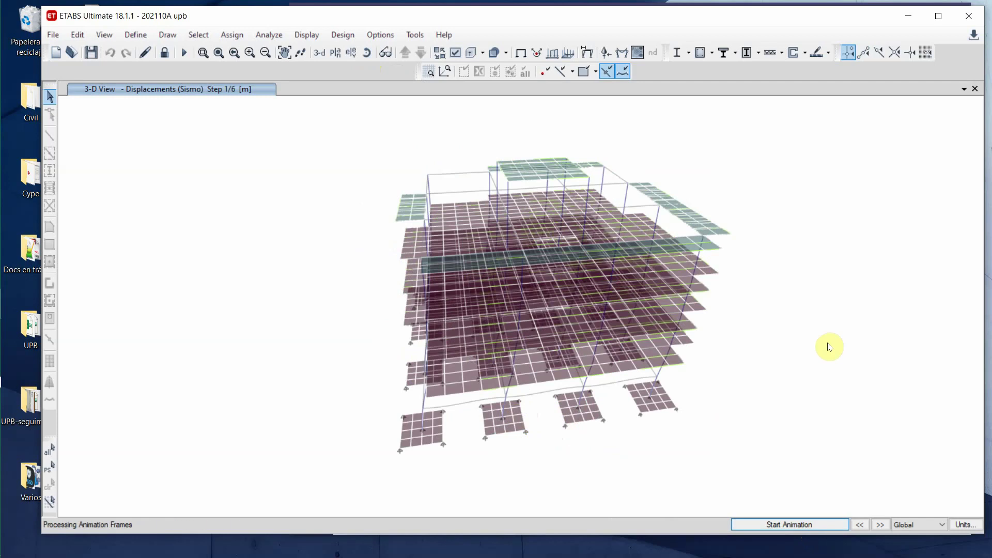
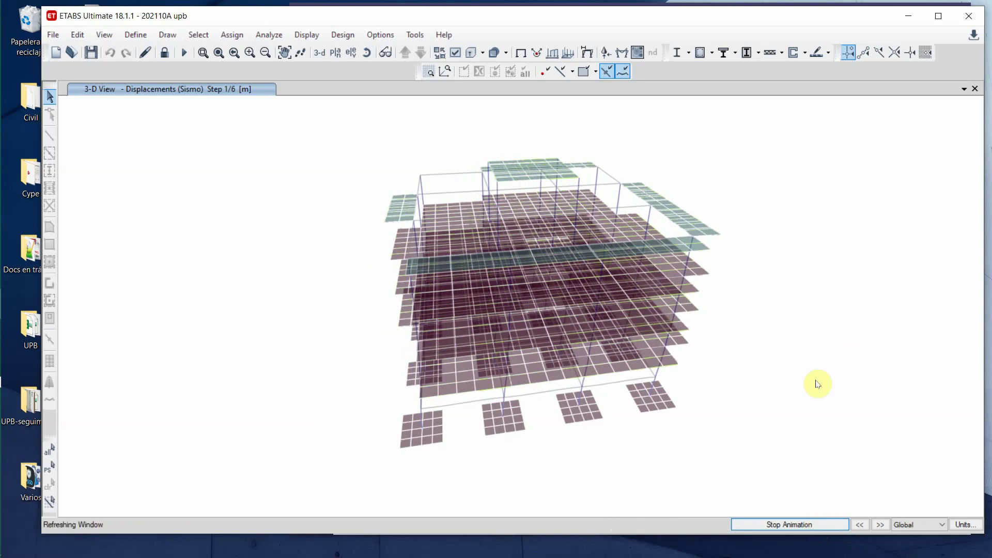
- Stop the Sismo animation and show joint 83's displacement values
right_click(704, 237)
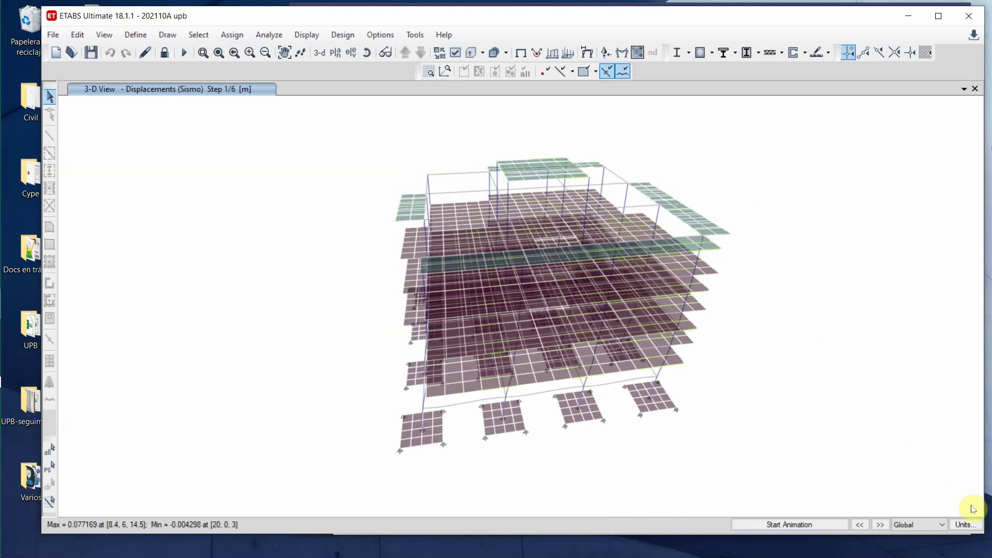
- Switch the consistent length unit to cm so joint 83 reads Ux 7.5401 cm
click(964, 524)
click(970, 526)
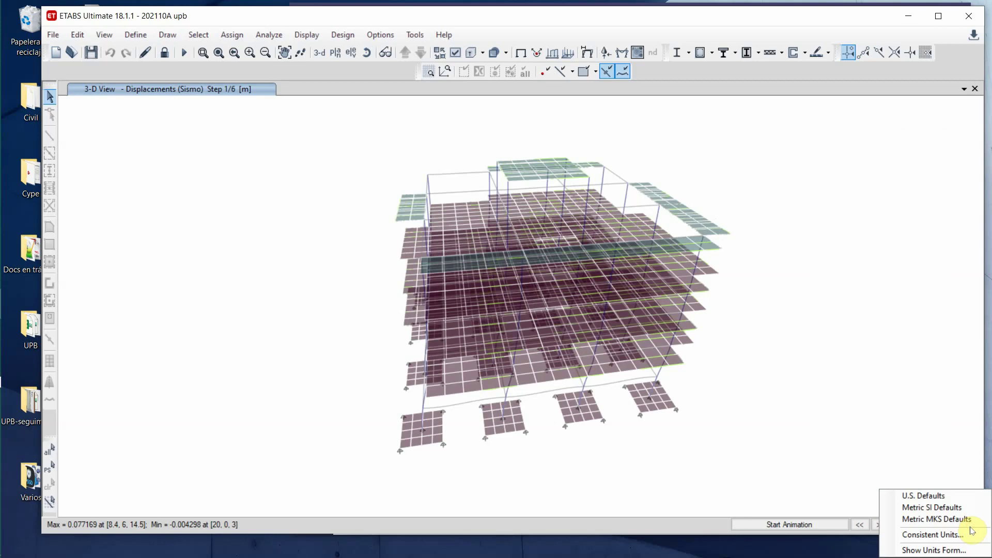
click(957, 537)
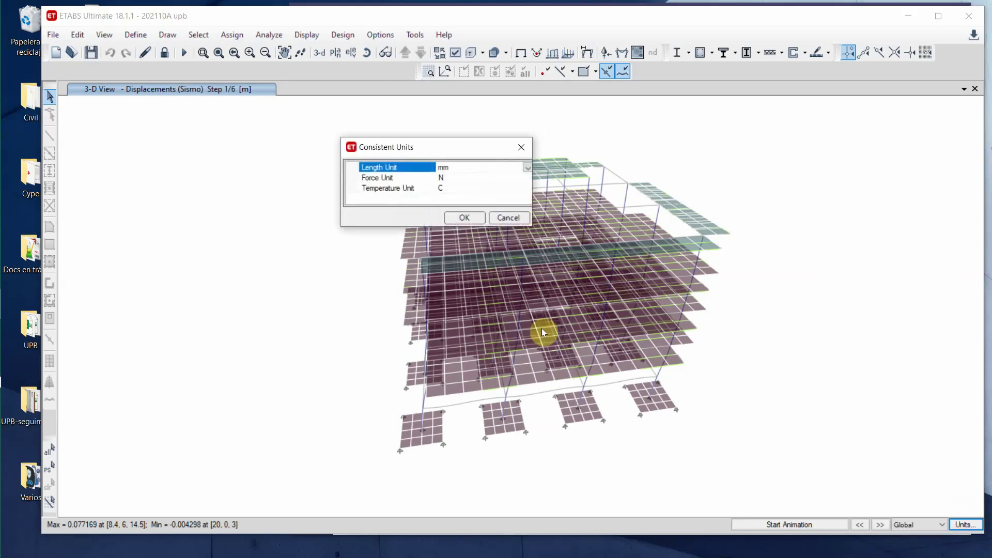
click(527, 168)
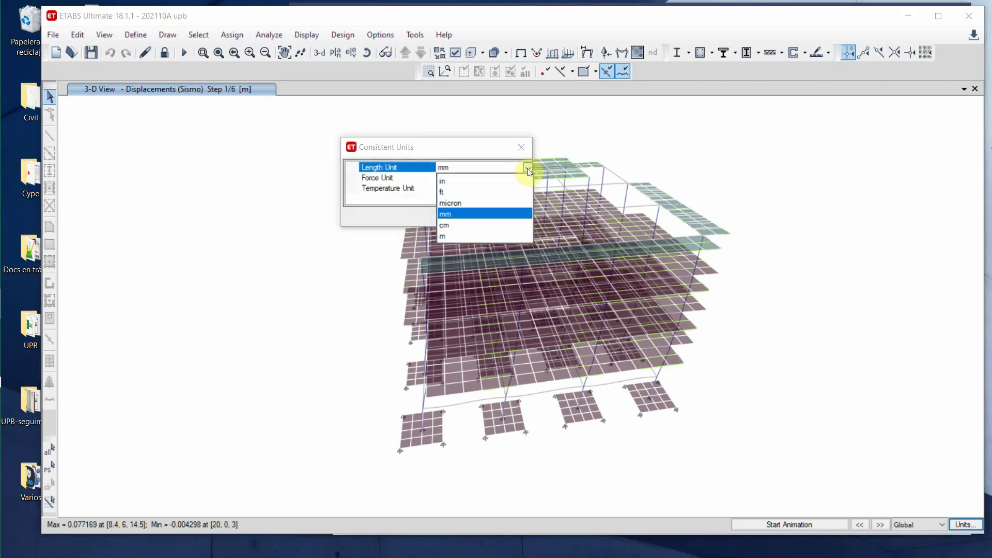
click(444, 225)
click(463, 219)
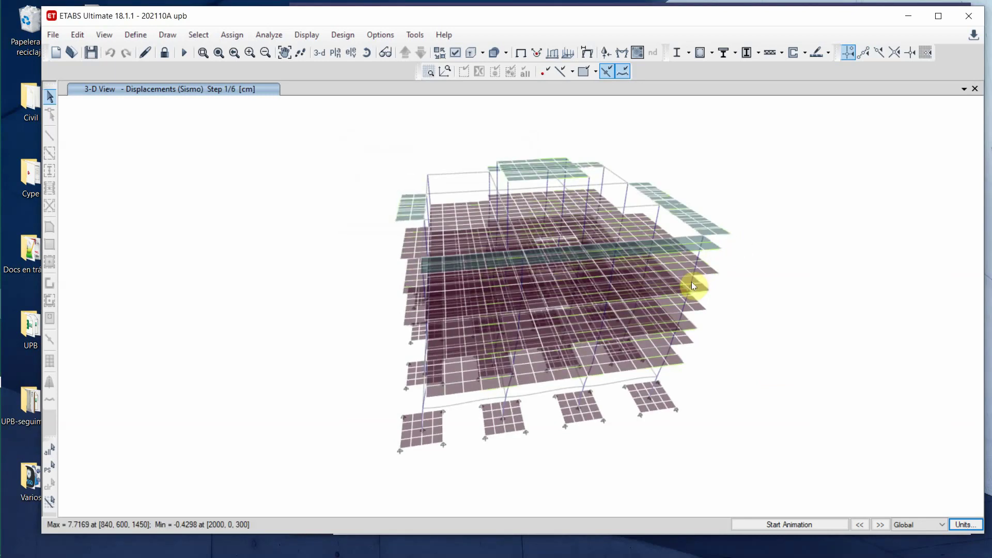
mouse_move(703, 236)
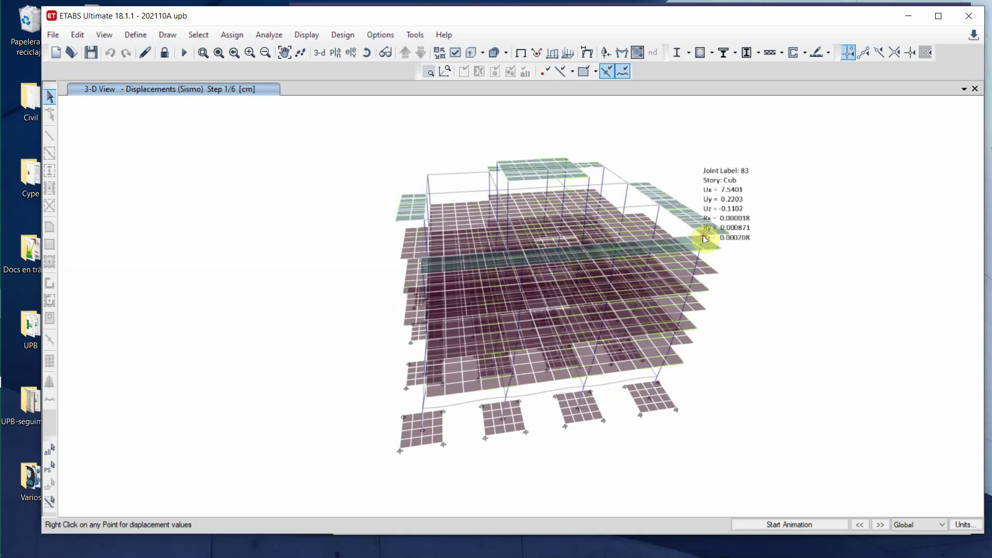
right_click(641, 414)
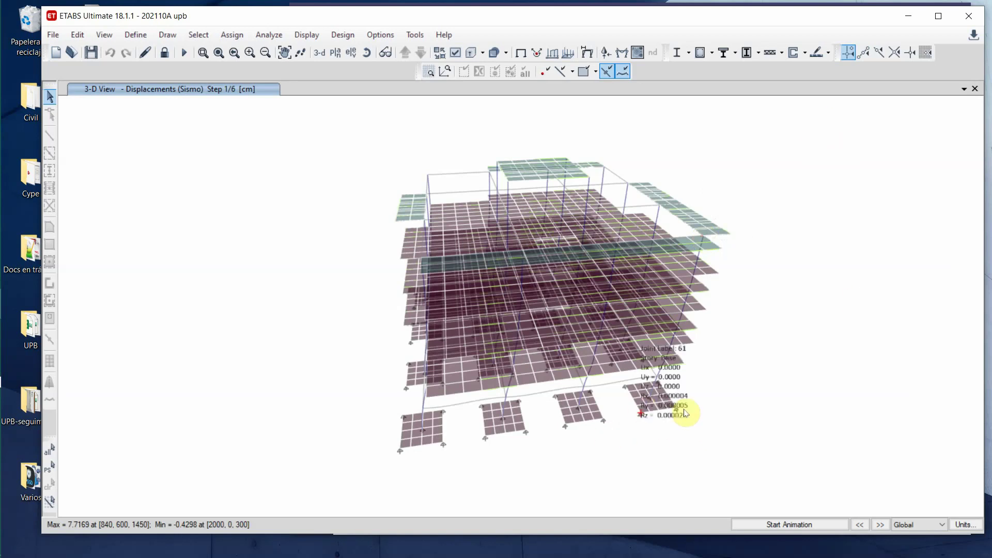
right_click(660, 413)
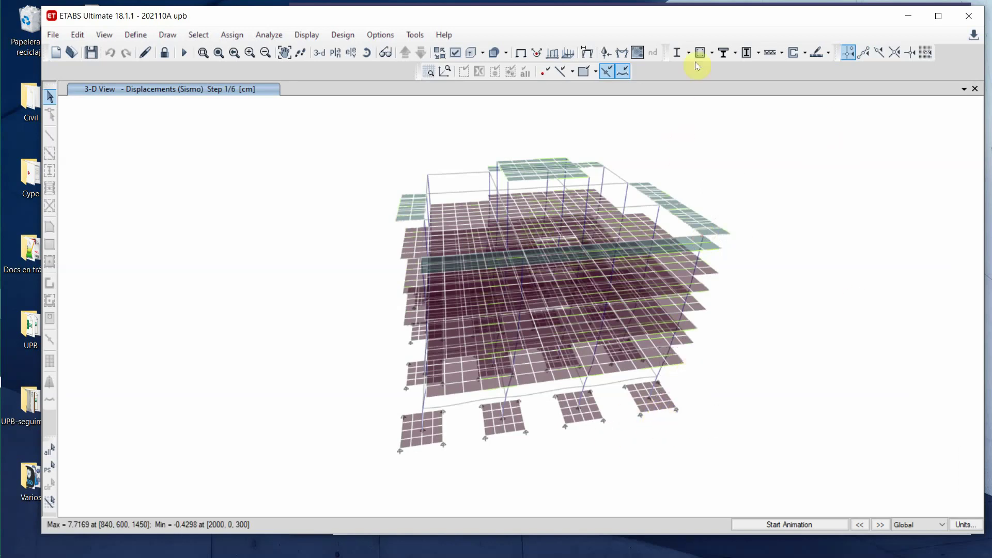
- Review the ACI 318-14 concrete frame design preferences and close them unchanged
click(713, 53)
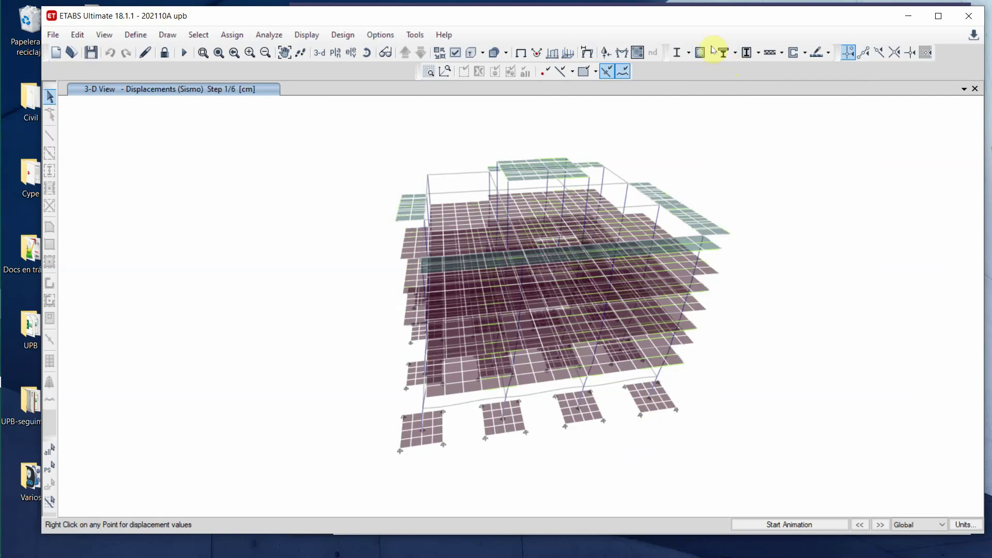
click(720, 52)
click(734, 65)
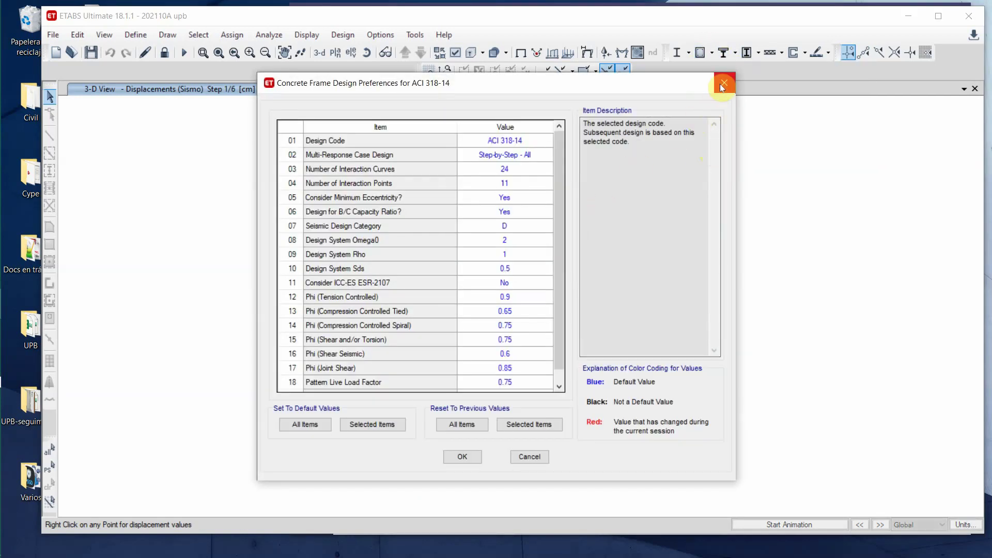
click(723, 84)
- Add the default concrete frame design load combinations DCon1 and DCon2
click(135, 35)
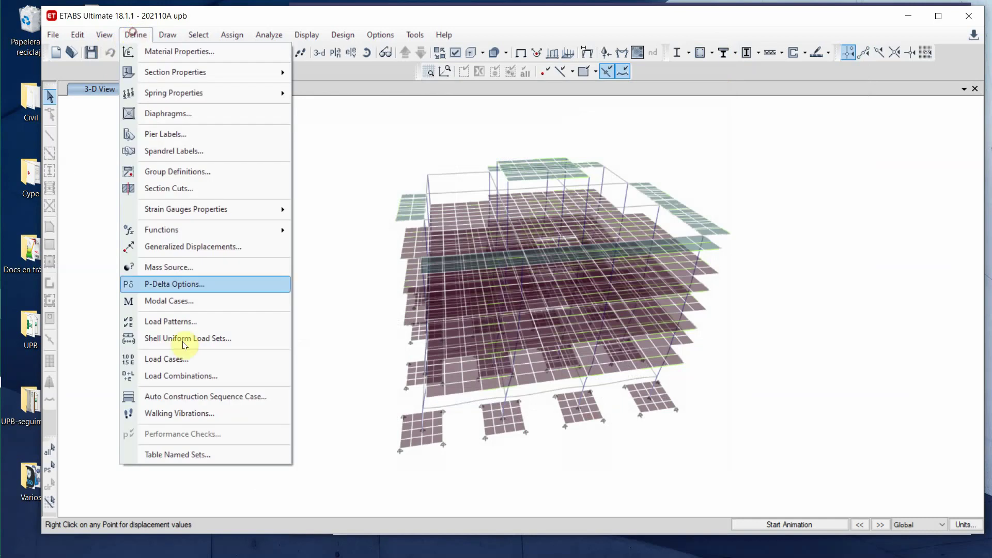
click(181, 376)
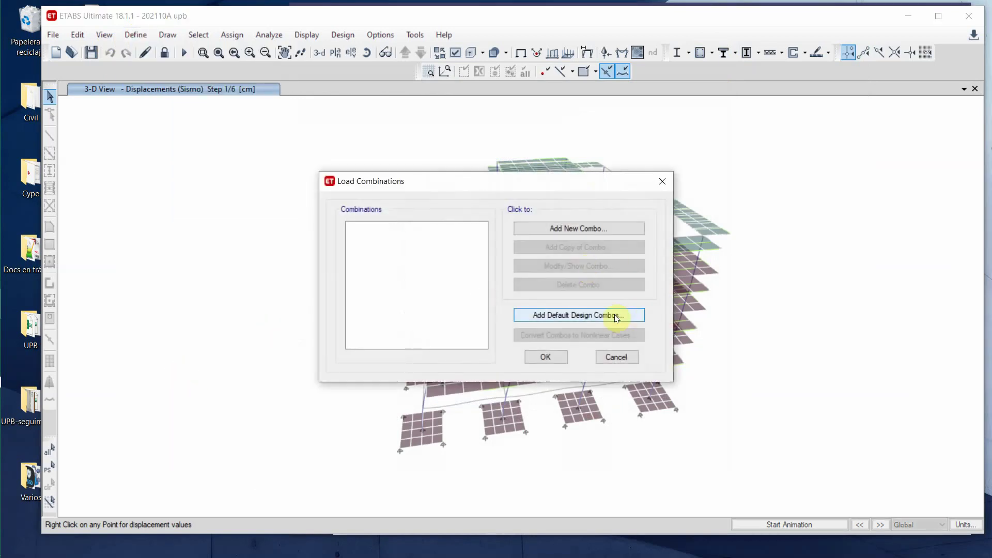
click(616, 316)
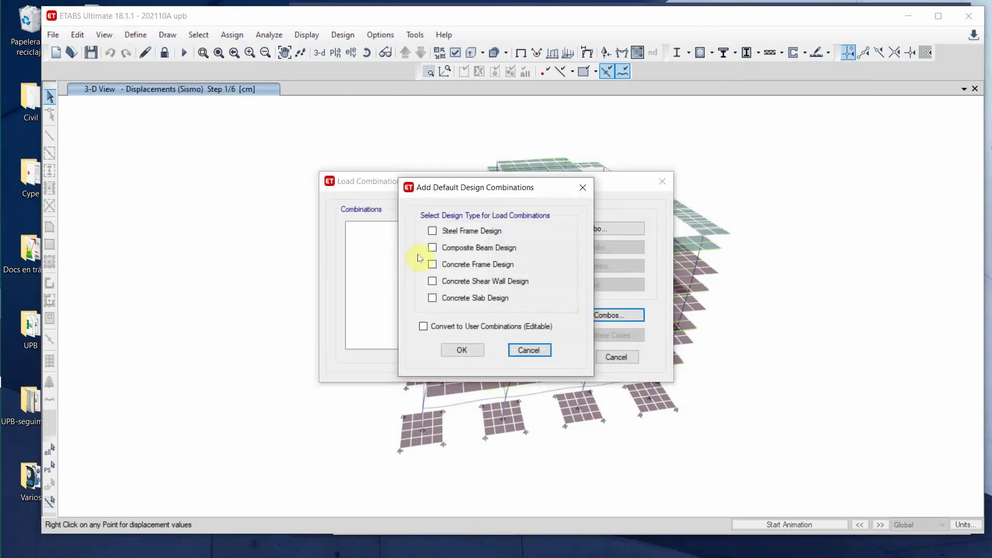
click(432, 264)
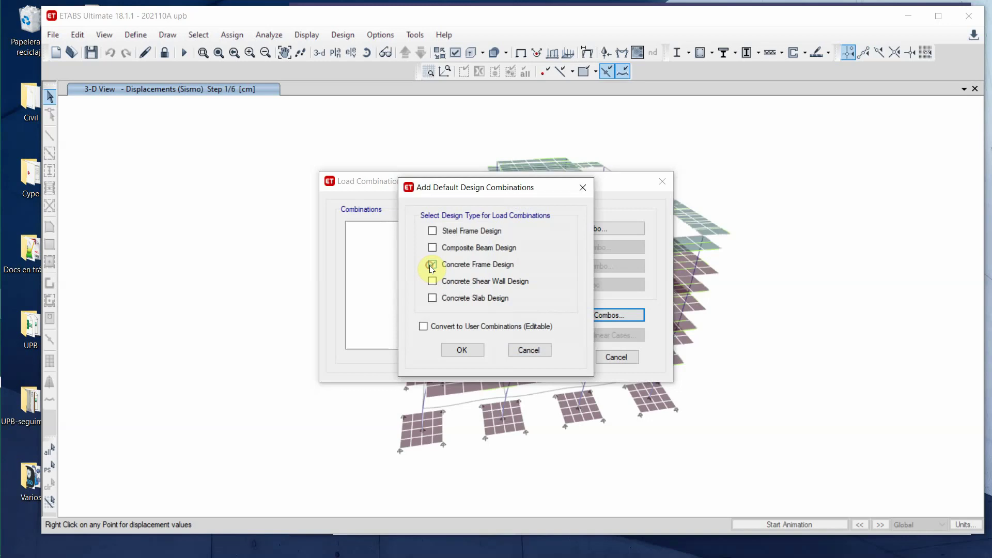
click(462, 351)
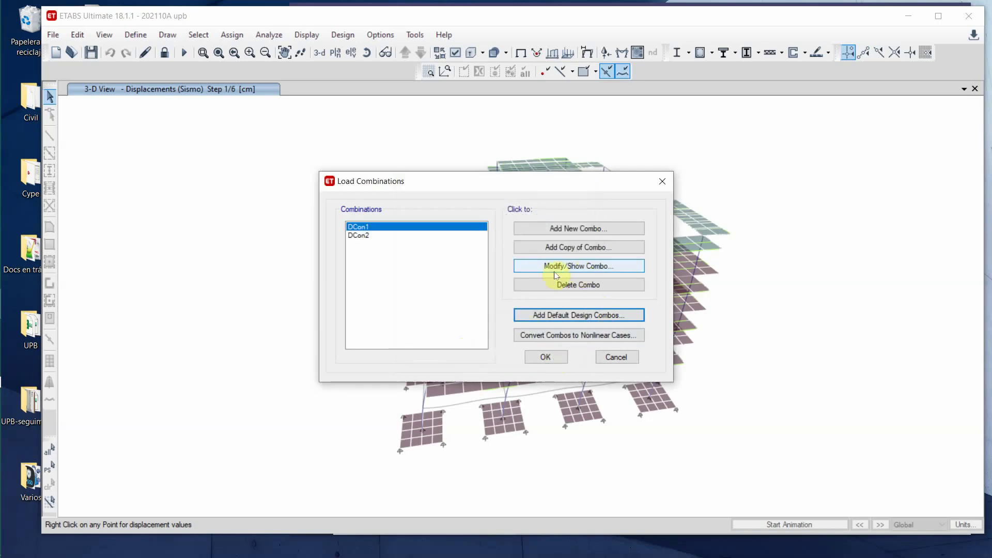
click(545, 356)
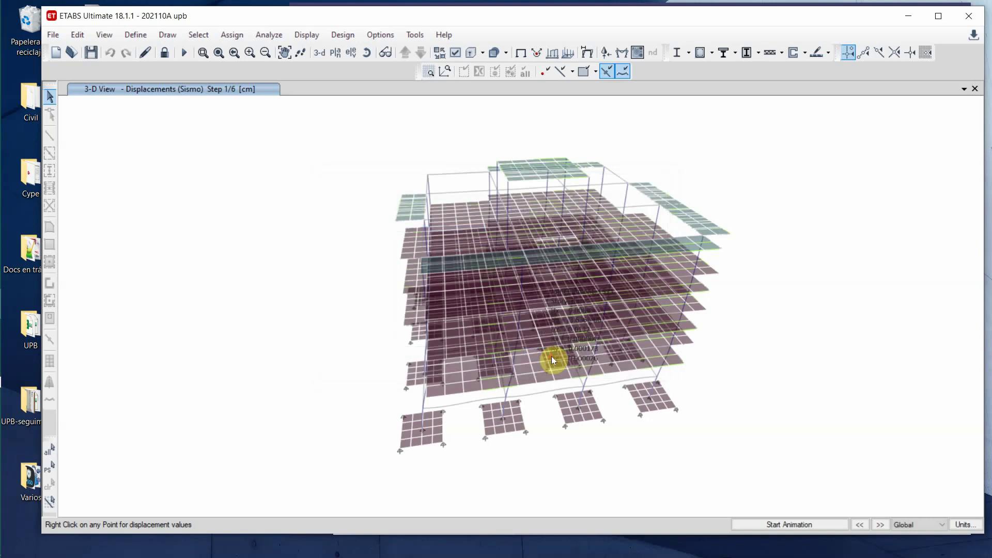
- Run the concrete frame design check to get ACI 318-14 reinforcing on all members
click(712, 52)
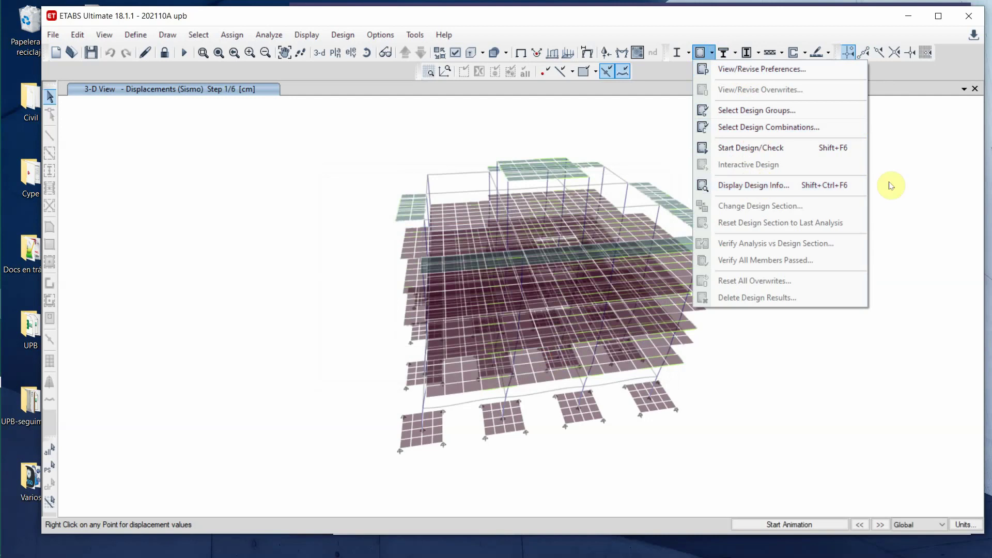
click(730, 147)
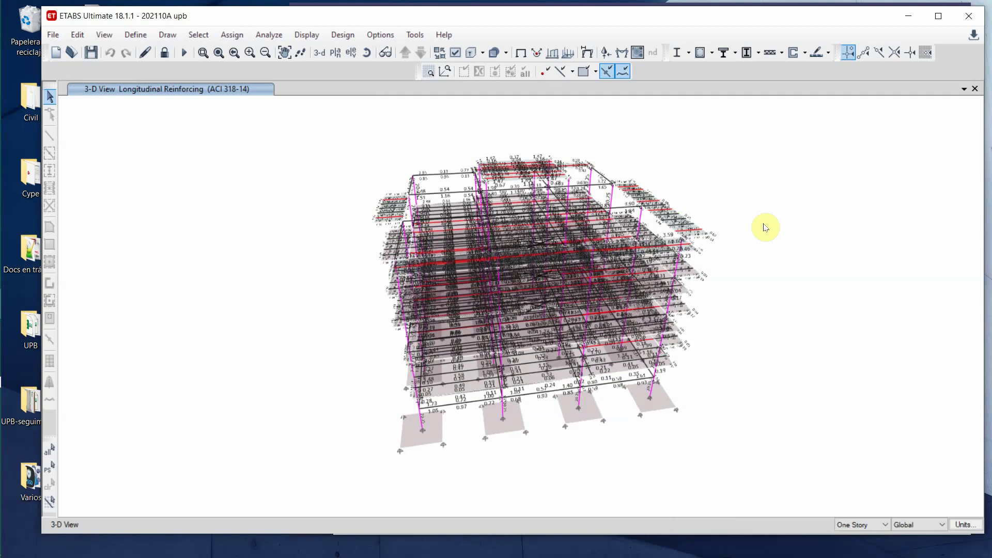
- Zoom into the lower front floors to read the beams' reinforcing values
click(202, 52)
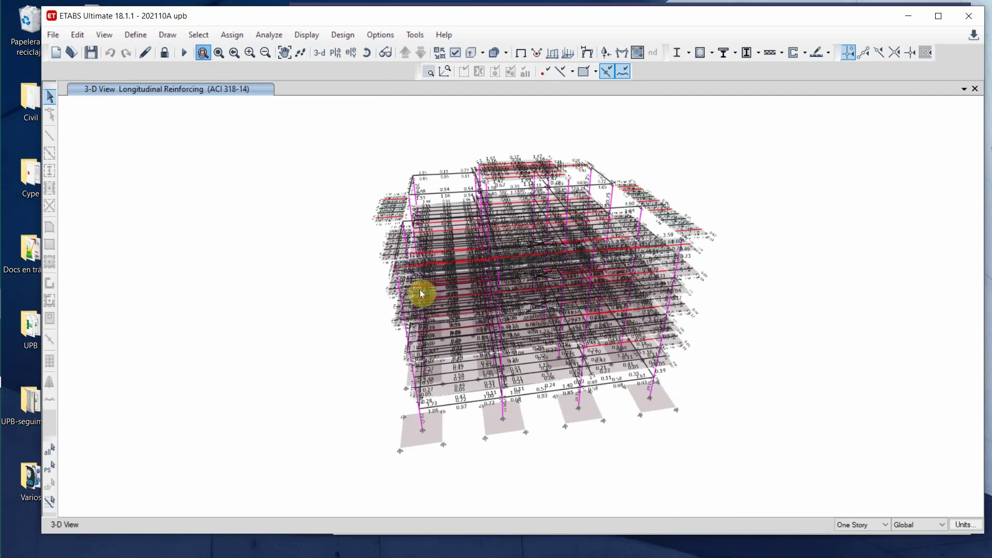
drag(370, 425, 689, 346)
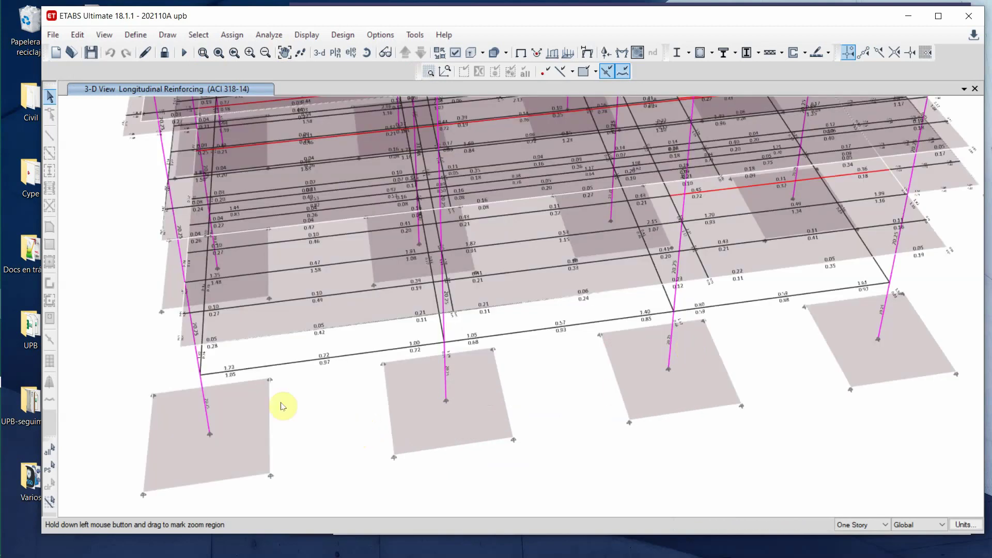
mouse_move(231, 374)
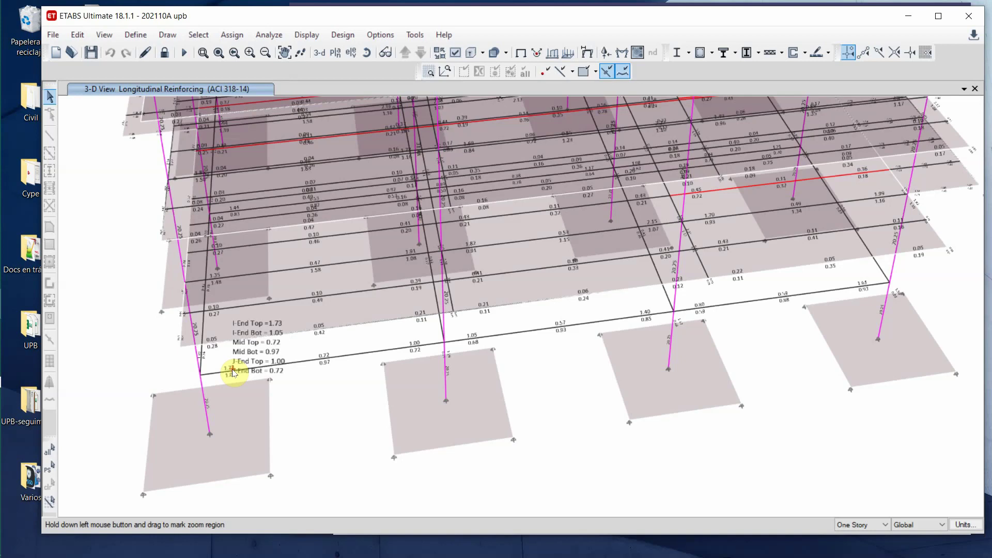
scroll(602, 438, up, 3)
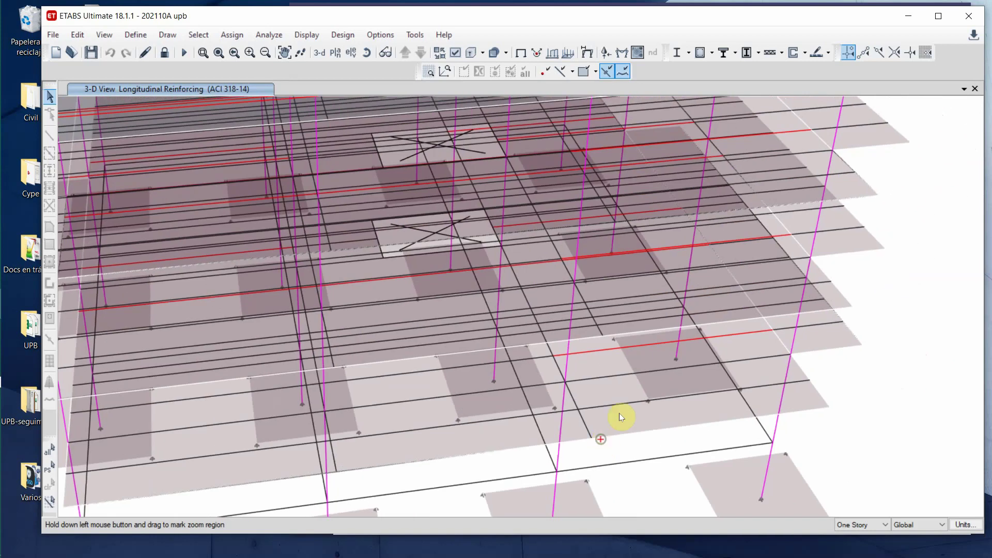
mouse_move(615, 351)
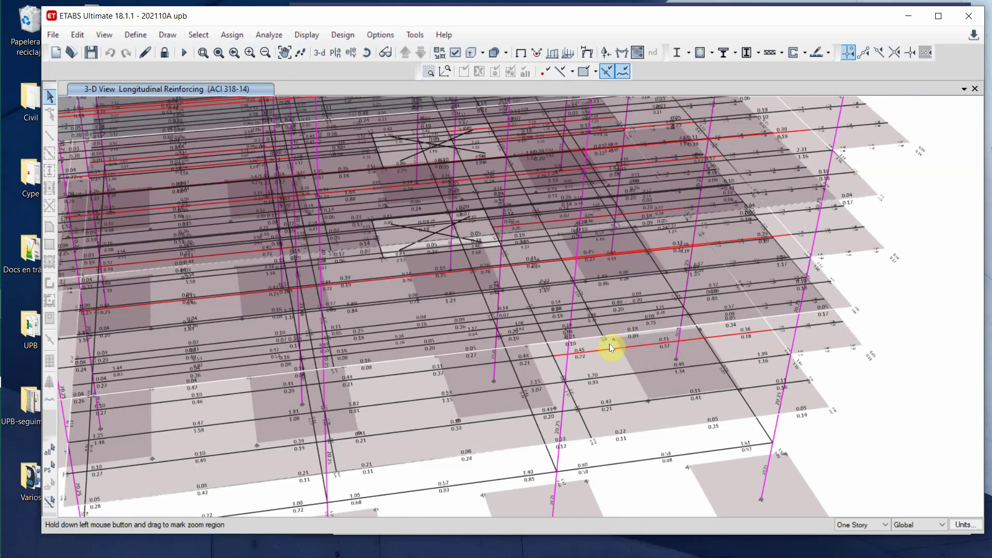
- Keep longitudinal reinforcing as the design output and select a lower-floor beam
click(711, 53)
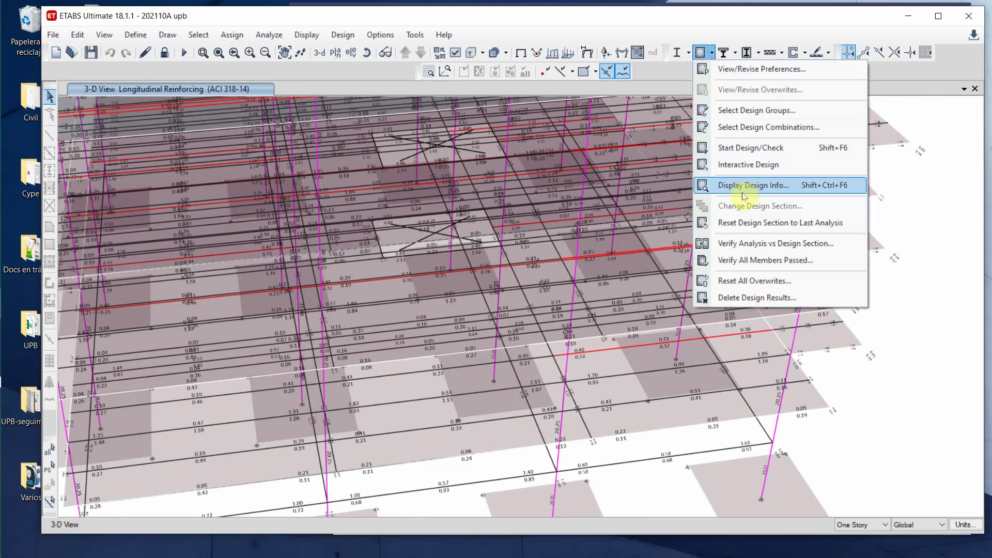
click(751, 192)
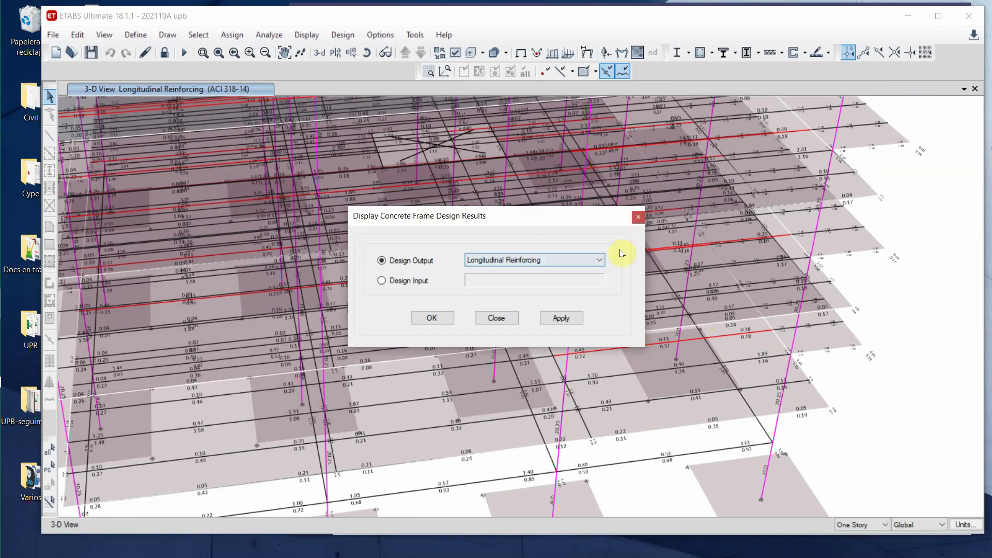
click(639, 217)
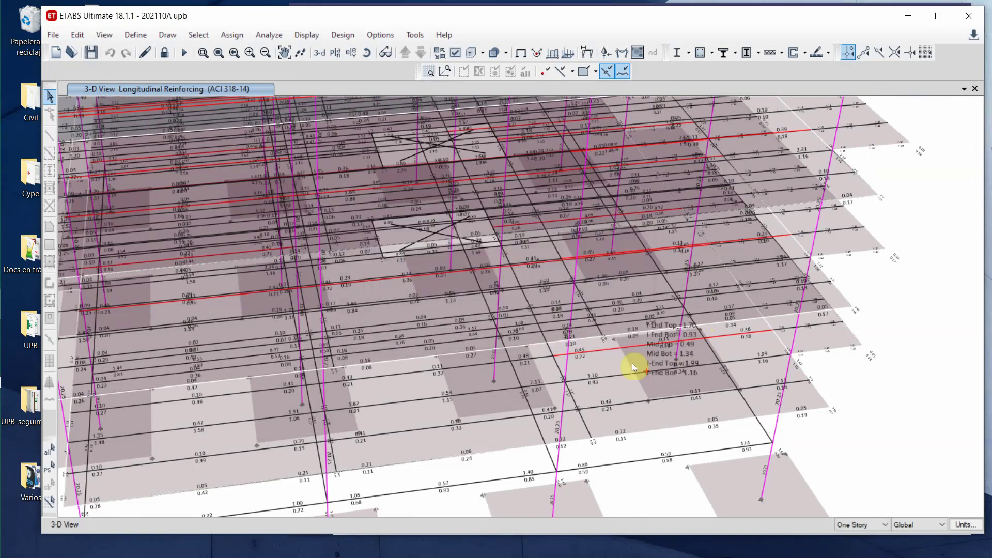
click(615, 352)
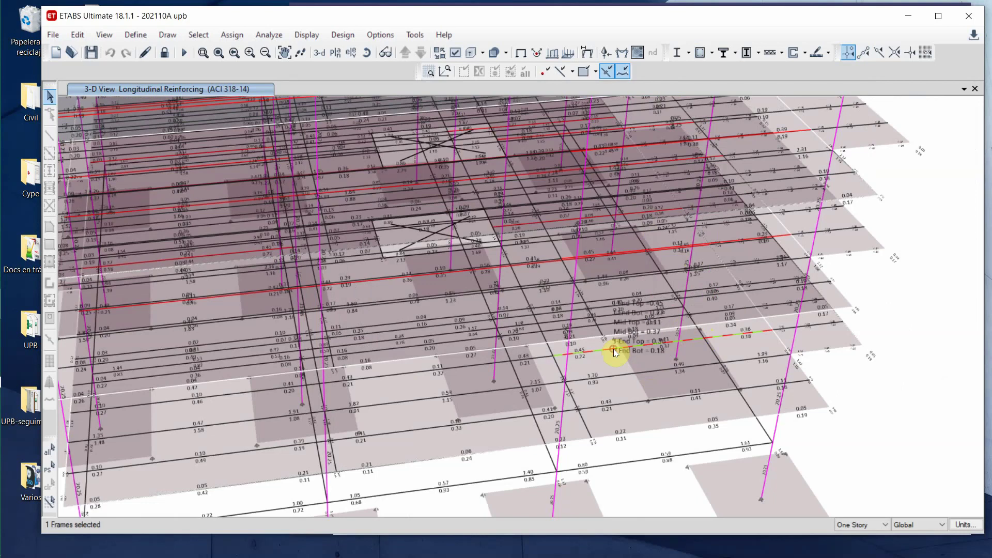
right_click(614, 352)
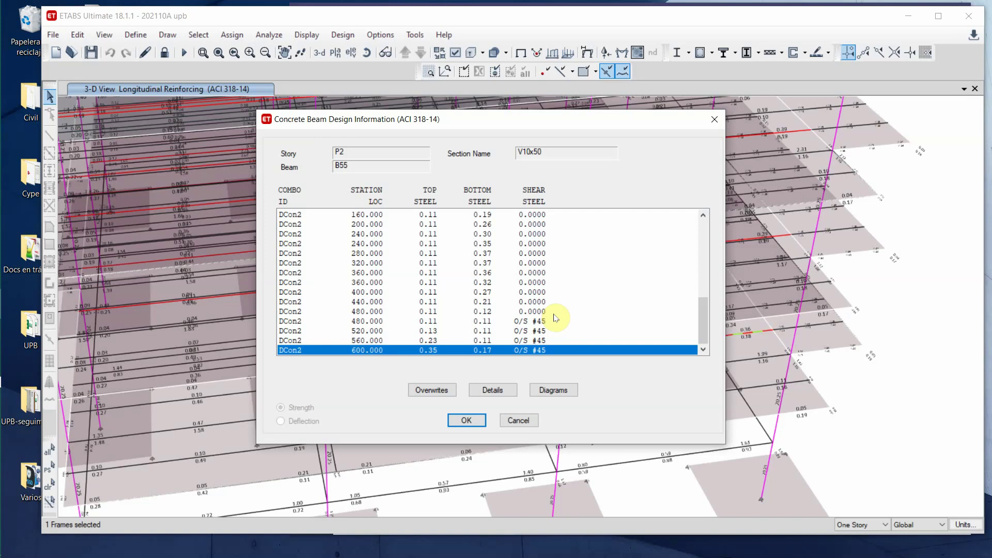
click(714, 120)
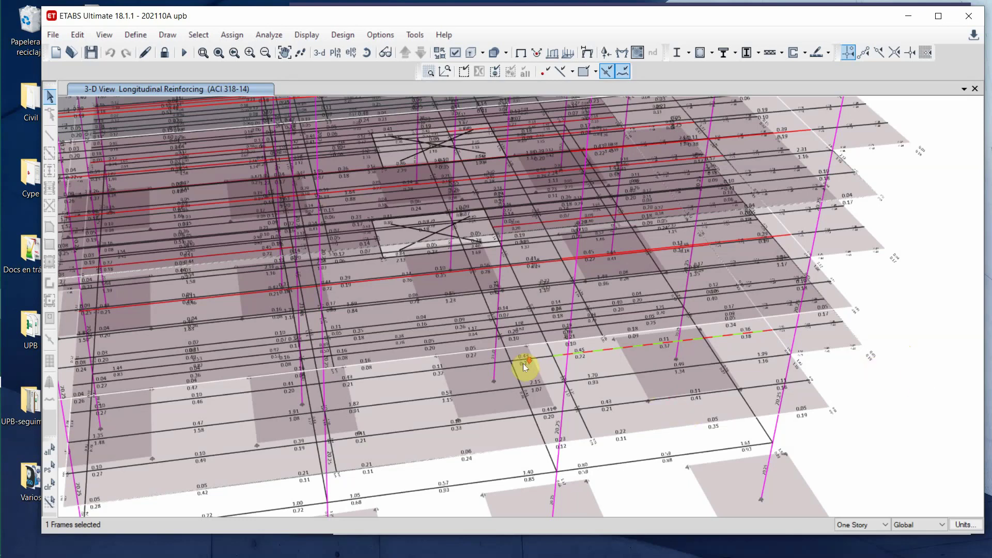
- Zoom out to the whole building and bring up the Select Plan View story list
scroll(535, 394, down, 5)
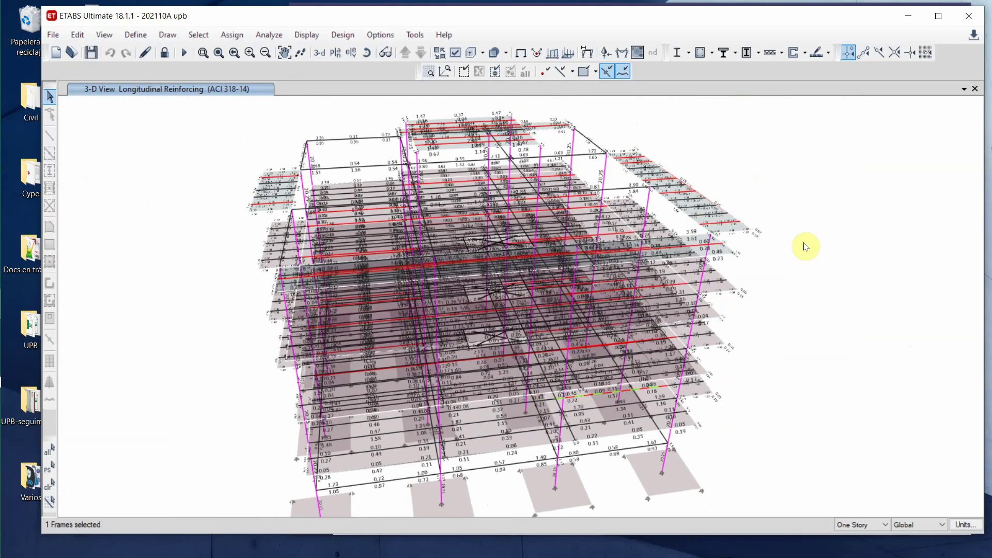
click(335, 52)
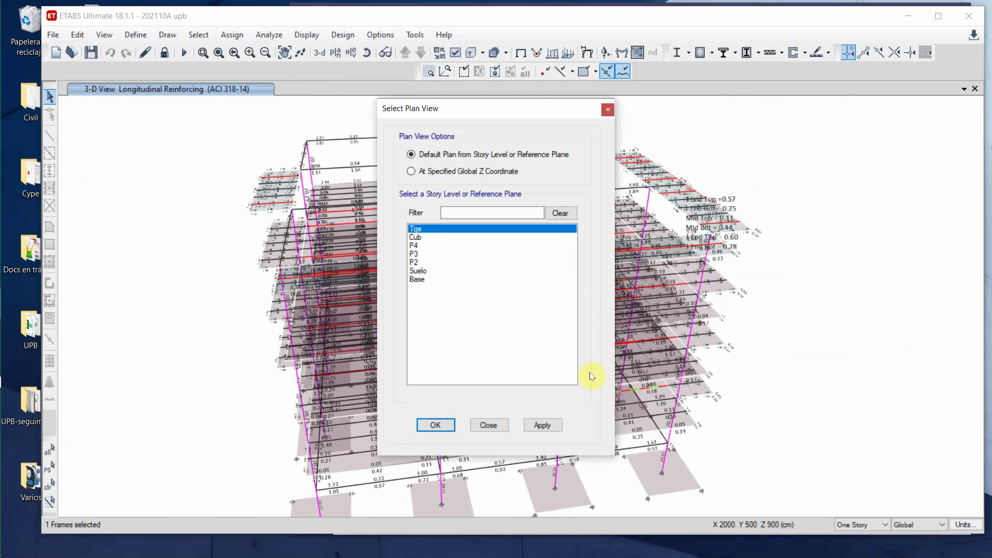
- Show the Cub story plan at Z = 1200 cm and open the Member Force Diagram settings
click(416, 254)
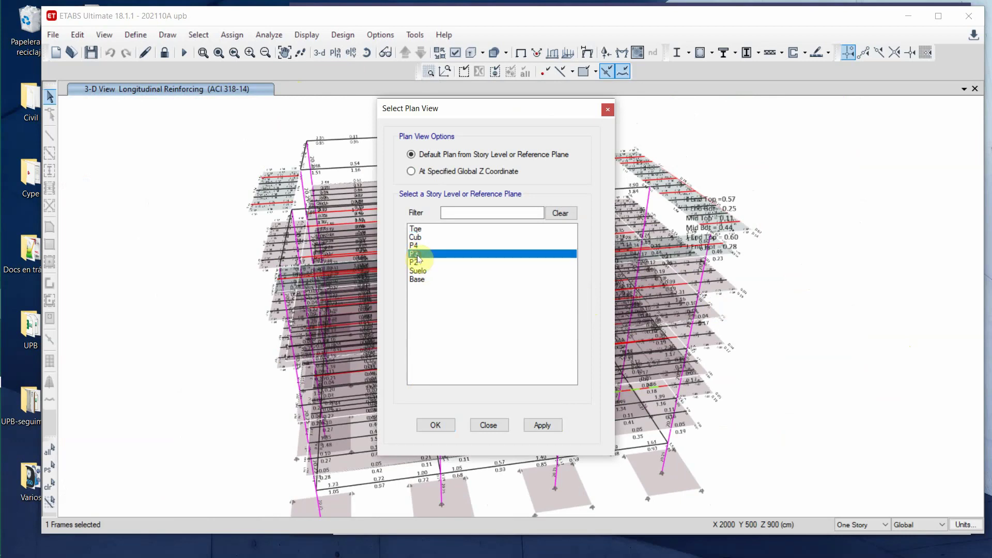
click(417, 237)
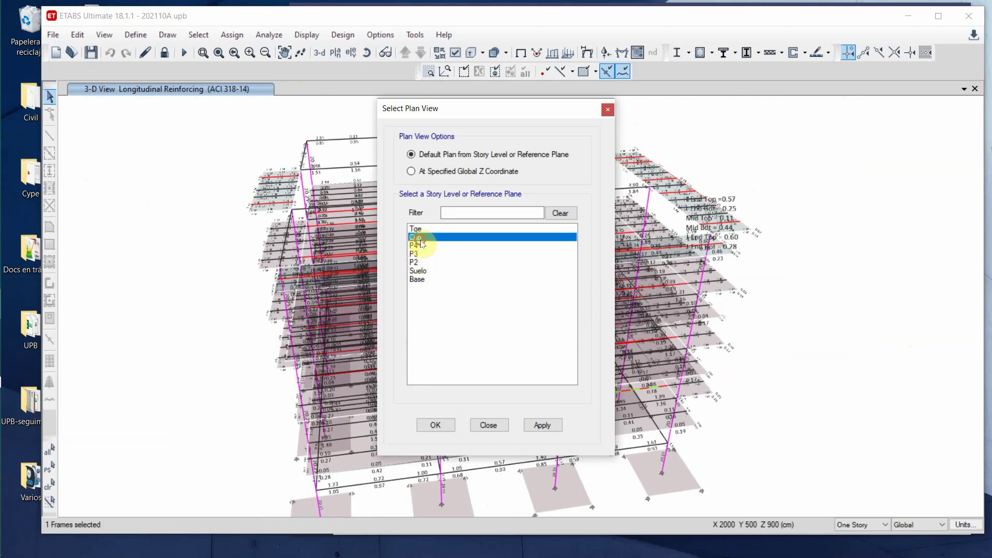
click(446, 425)
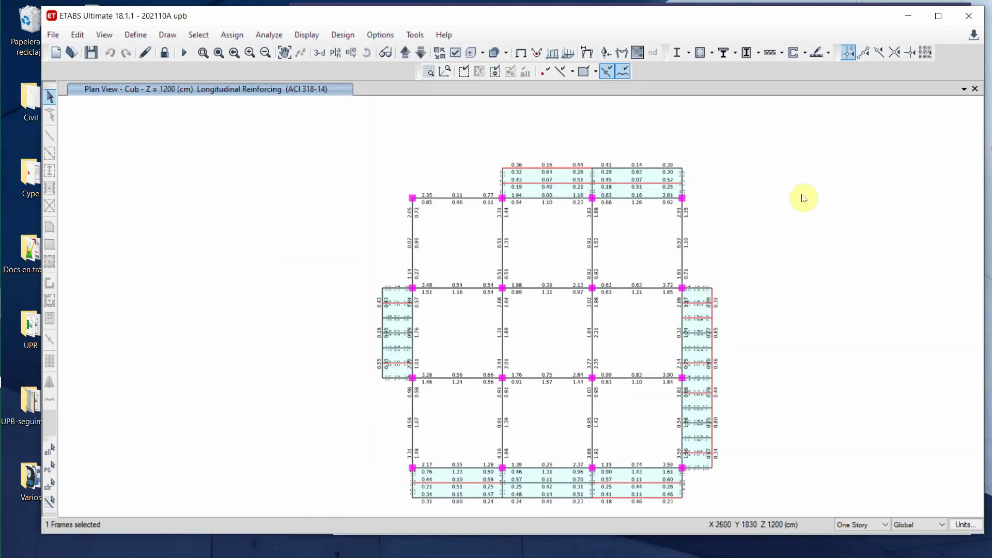
click(619, 54)
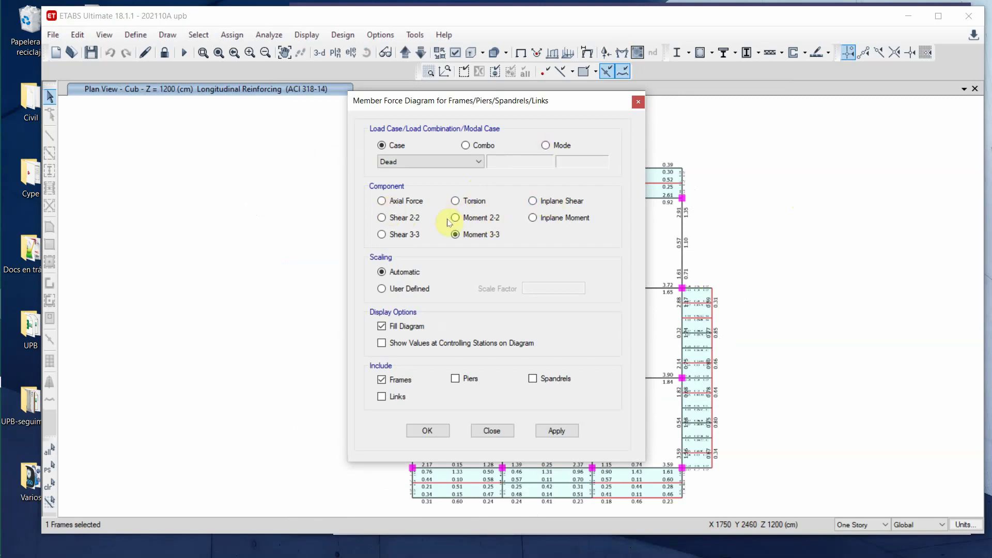
- Draw the Dead-case Moment 3-3 diagram on the Cub plan and dismiss the battery warning
click(455, 234)
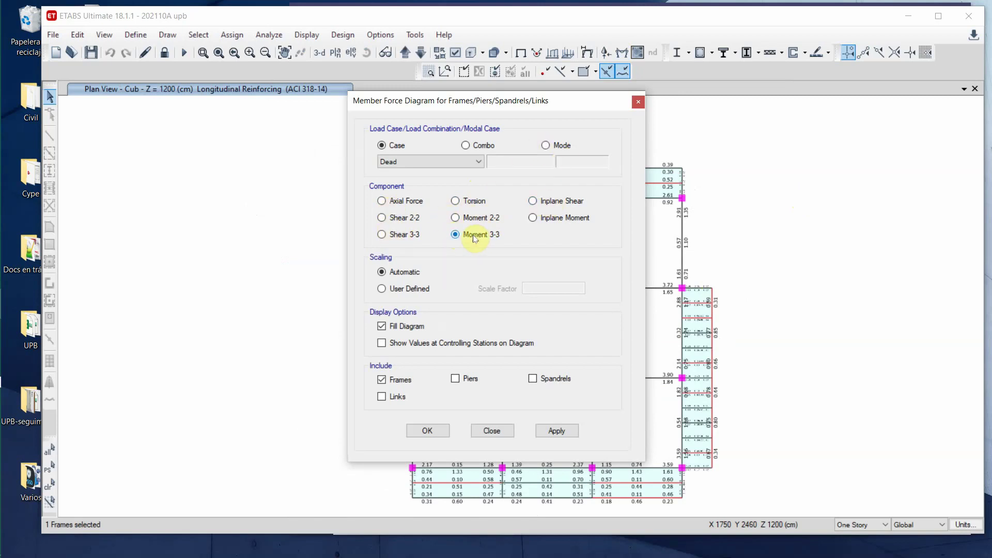
drag(533, 103, 321, 103)
mouse_move(539, 290)
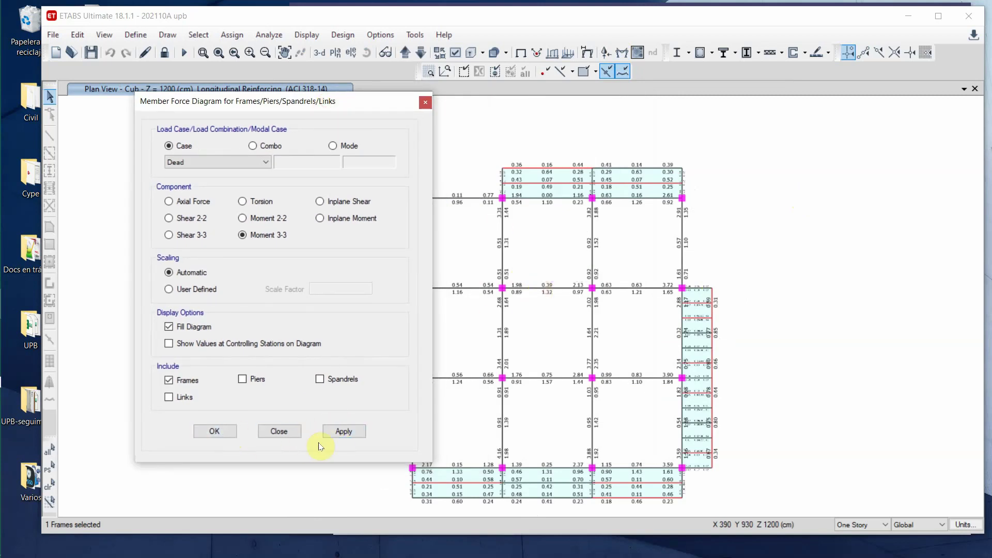
click(342, 431)
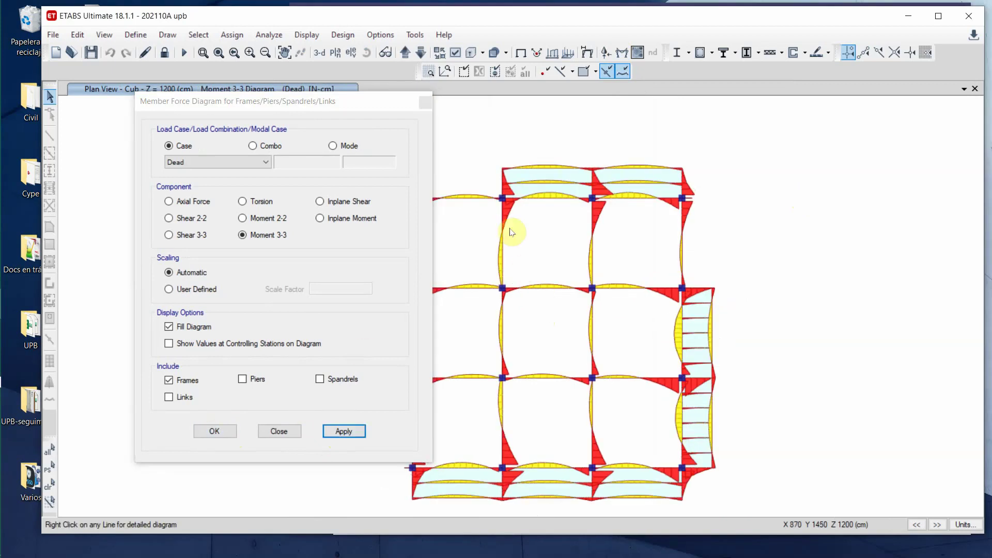
click(425, 101)
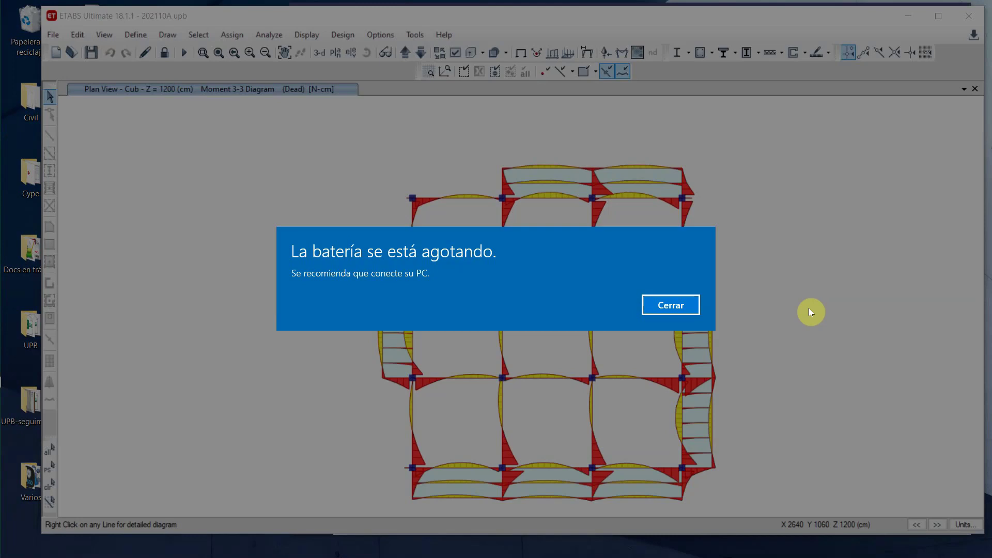
click(693, 311)
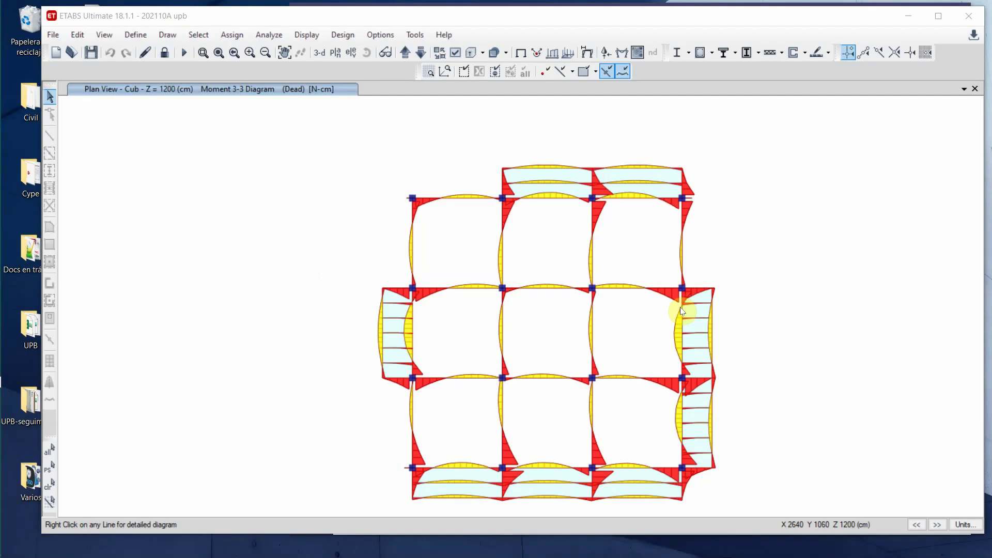
- Zoom into the left-hand bays of the Moment 3-3 plan and open Consistent Units
click(202, 52)
drag(355, 404, 525, 263)
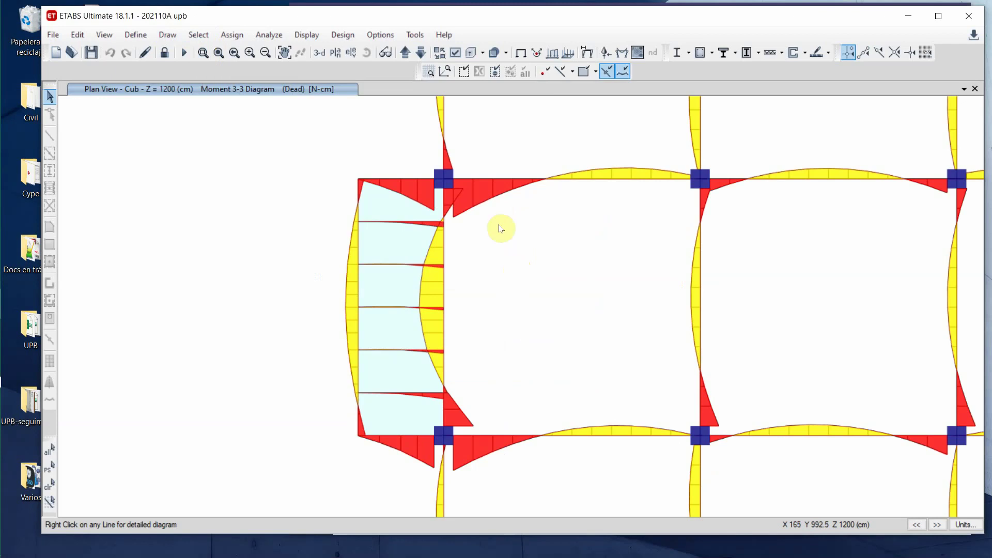
mouse_move(484, 181)
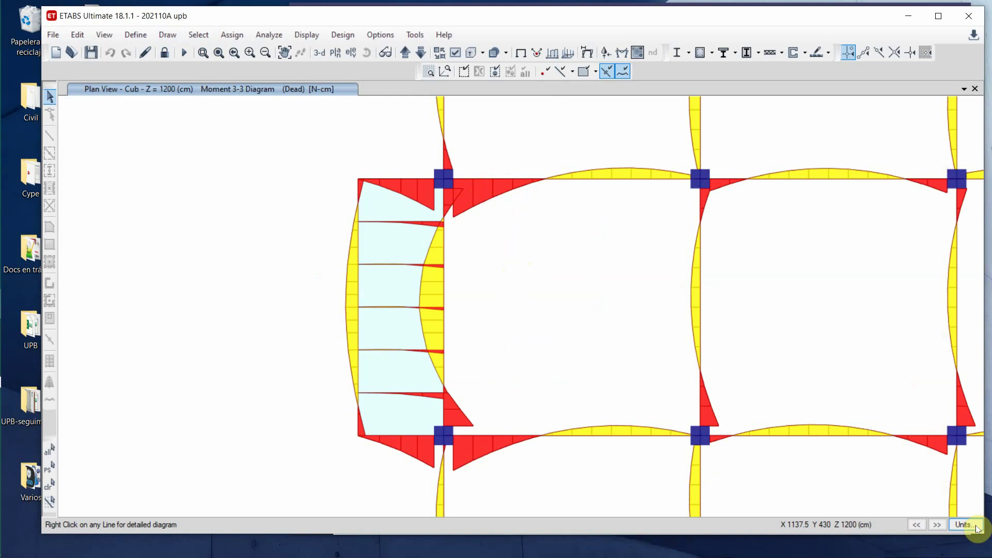
click(976, 525)
- Switch the consistent length unit to m and pan the plan to beam B20
click(965, 535)
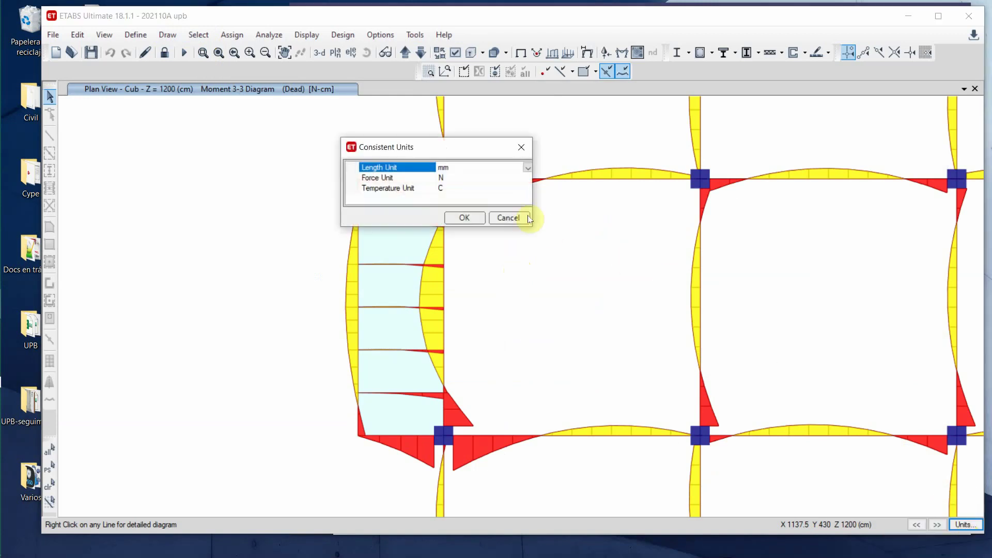
click(525, 169)
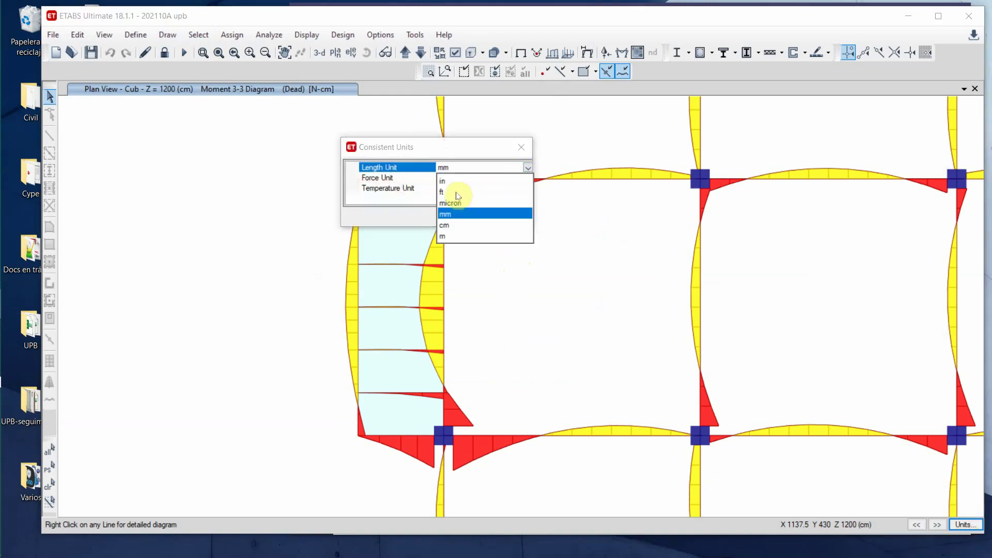
click(449, 238)
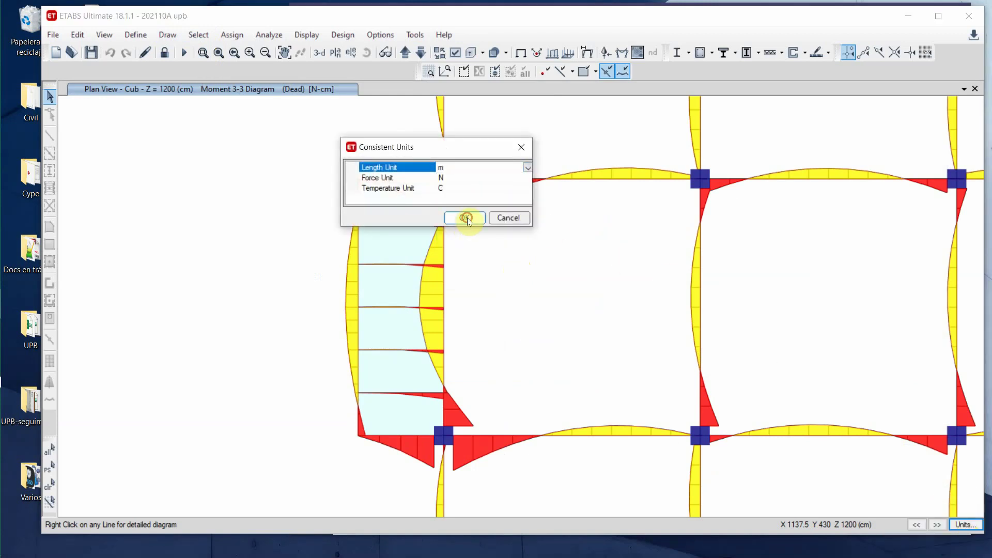
click(467, 217)
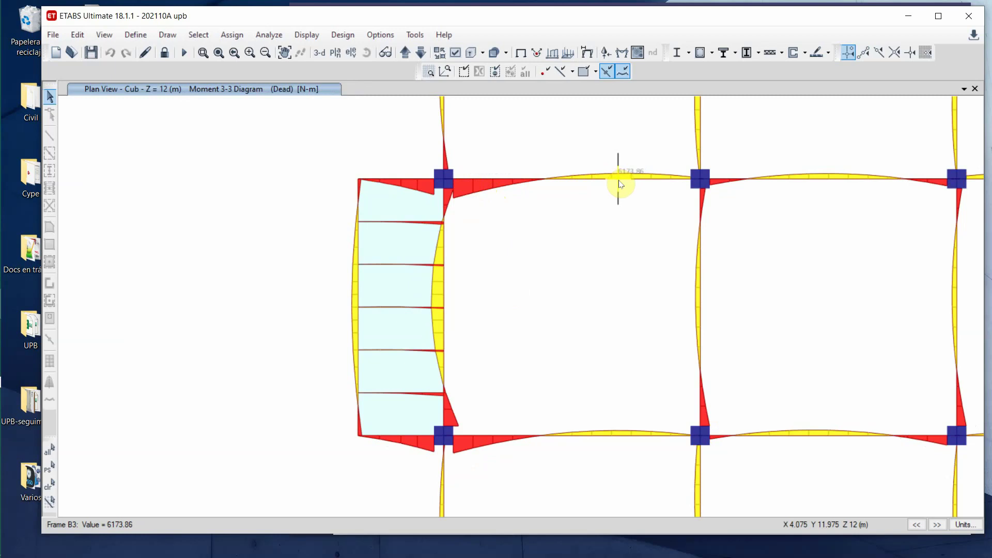
middle_drag(613, 215, 416, 343)
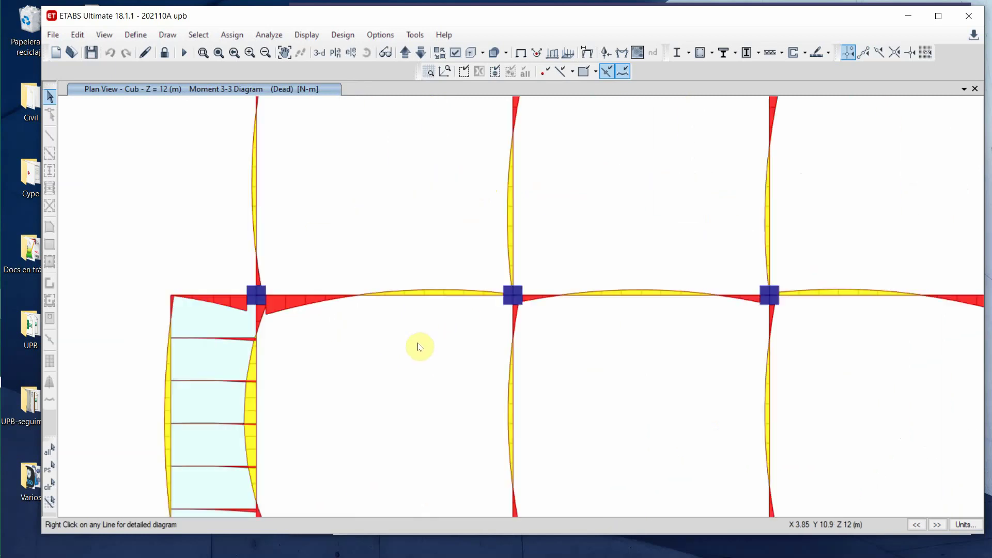
mouse_move(631, 295)
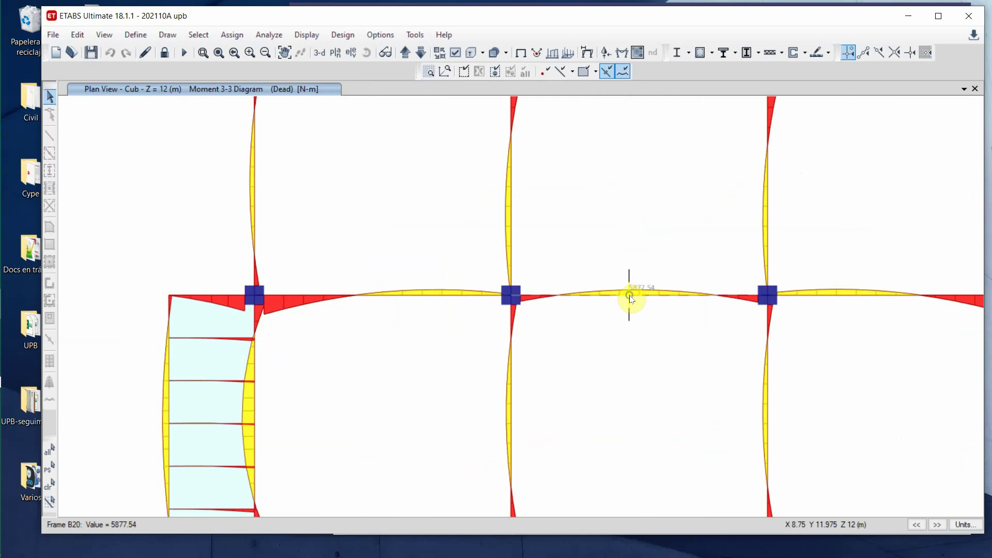
- Check beam B20's load, shear, moment and deflection diagrams, close them, and bring up the units options
right_click(631, 299)
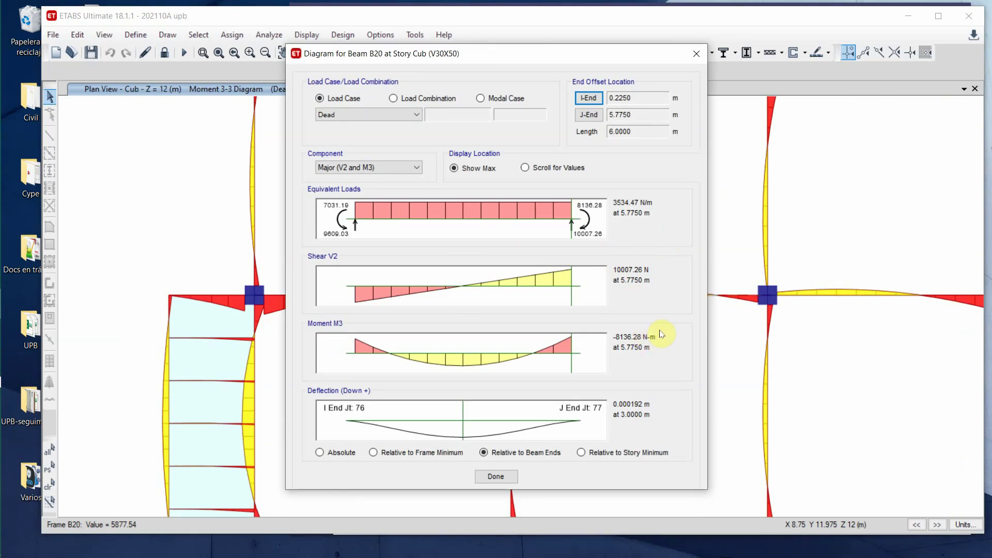
click(494, 475)
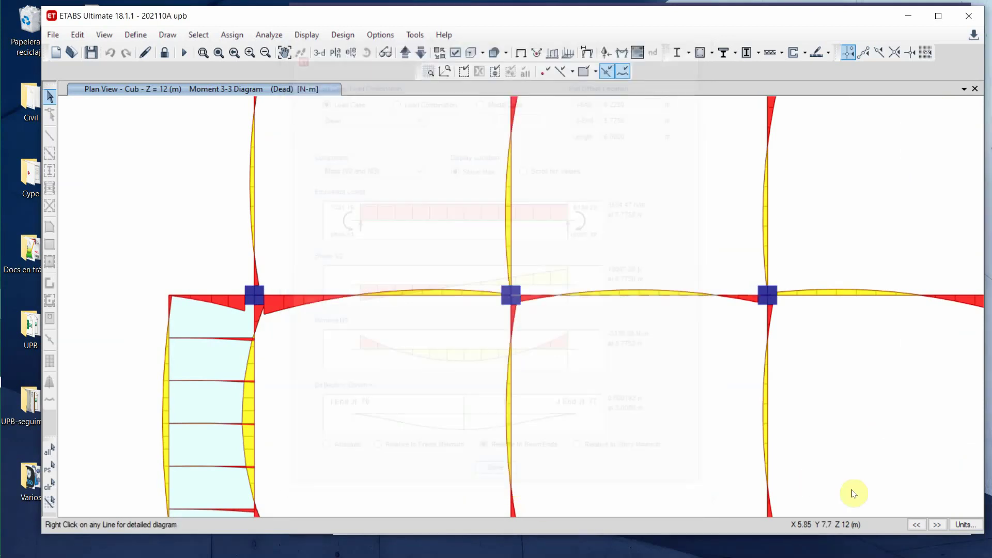
click(965, 524)
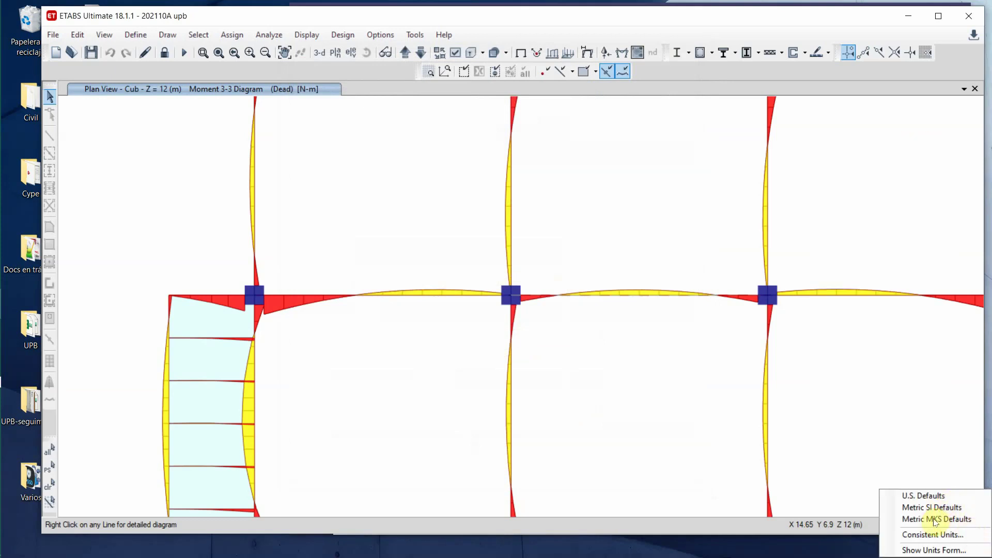
- Switch to Metric MKS units and reopen beam B20's diagrams, now in tonf and tonf-m
click(934, 519)
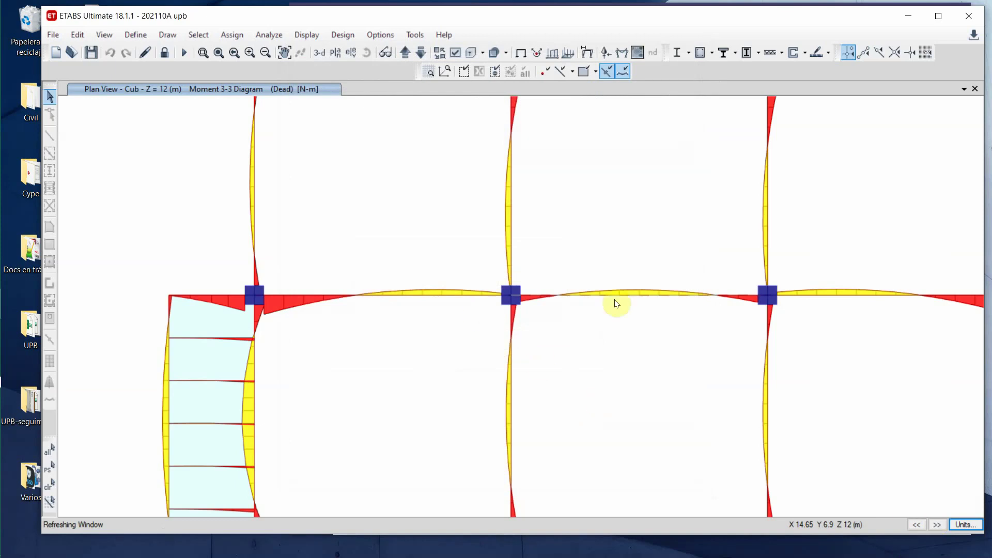
mouse_move(633, 300)
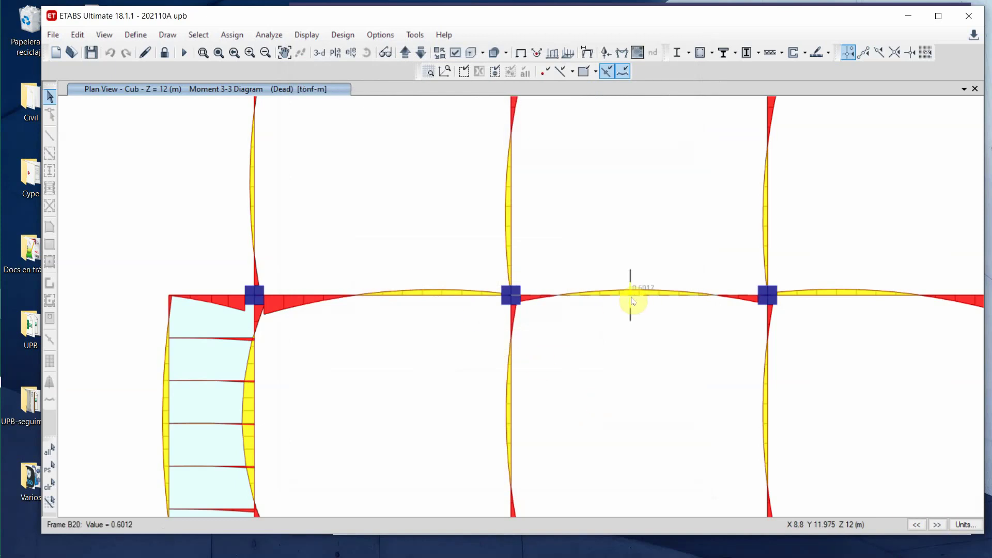
right_click(633, 301)
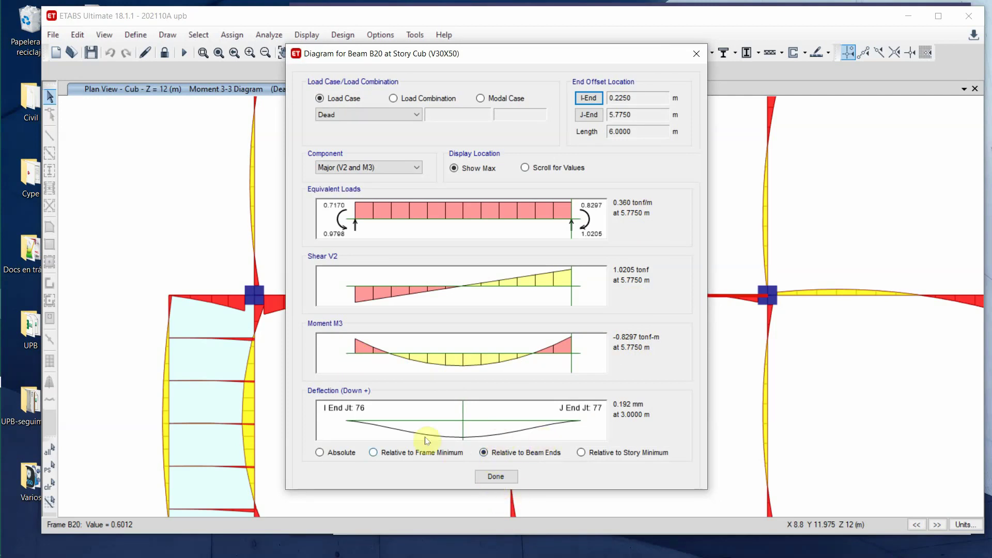
- Set B20's diagram to Scroll for Values, then bring the Teams meeting window to the front
click(464, 420)
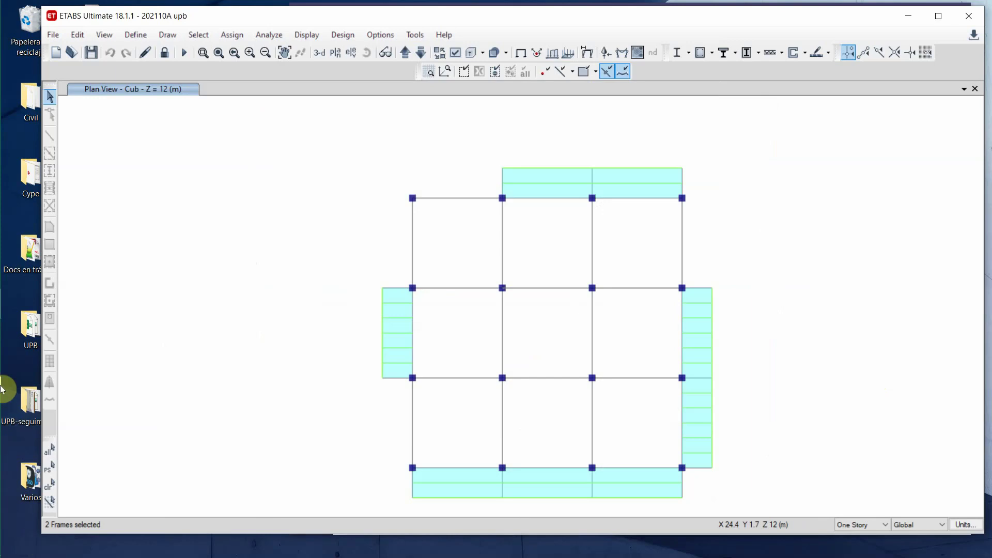
mouse_move(15, 331)
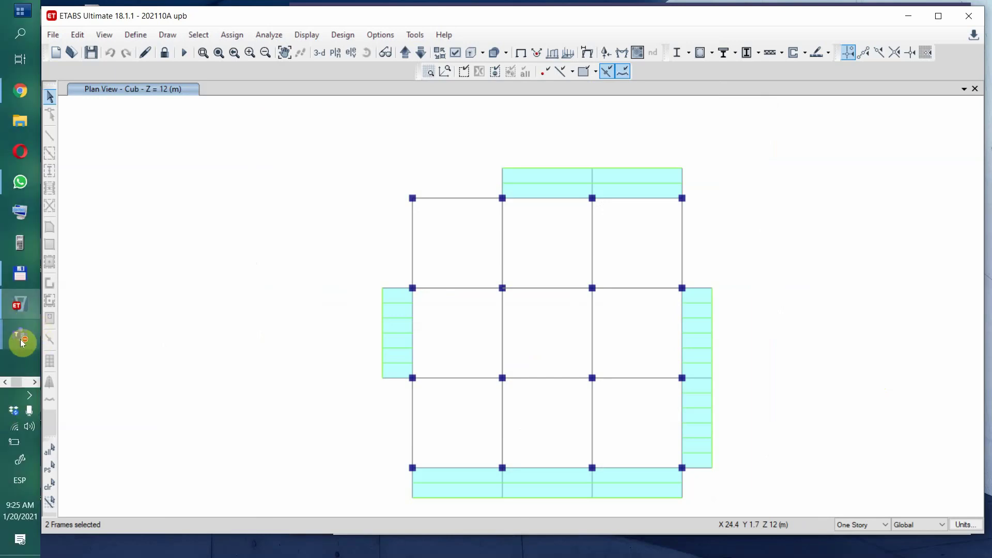
click(20, 337)
click(86, 402)
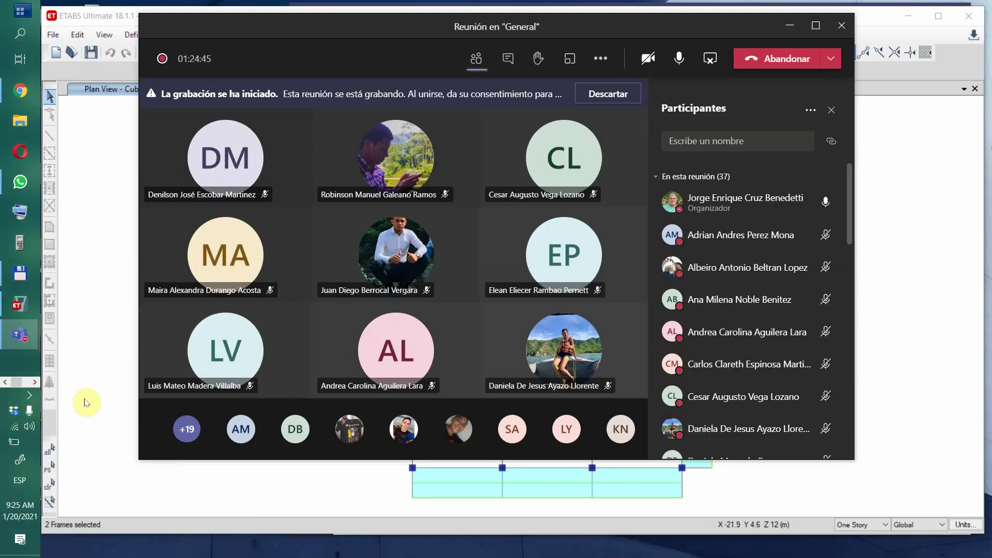